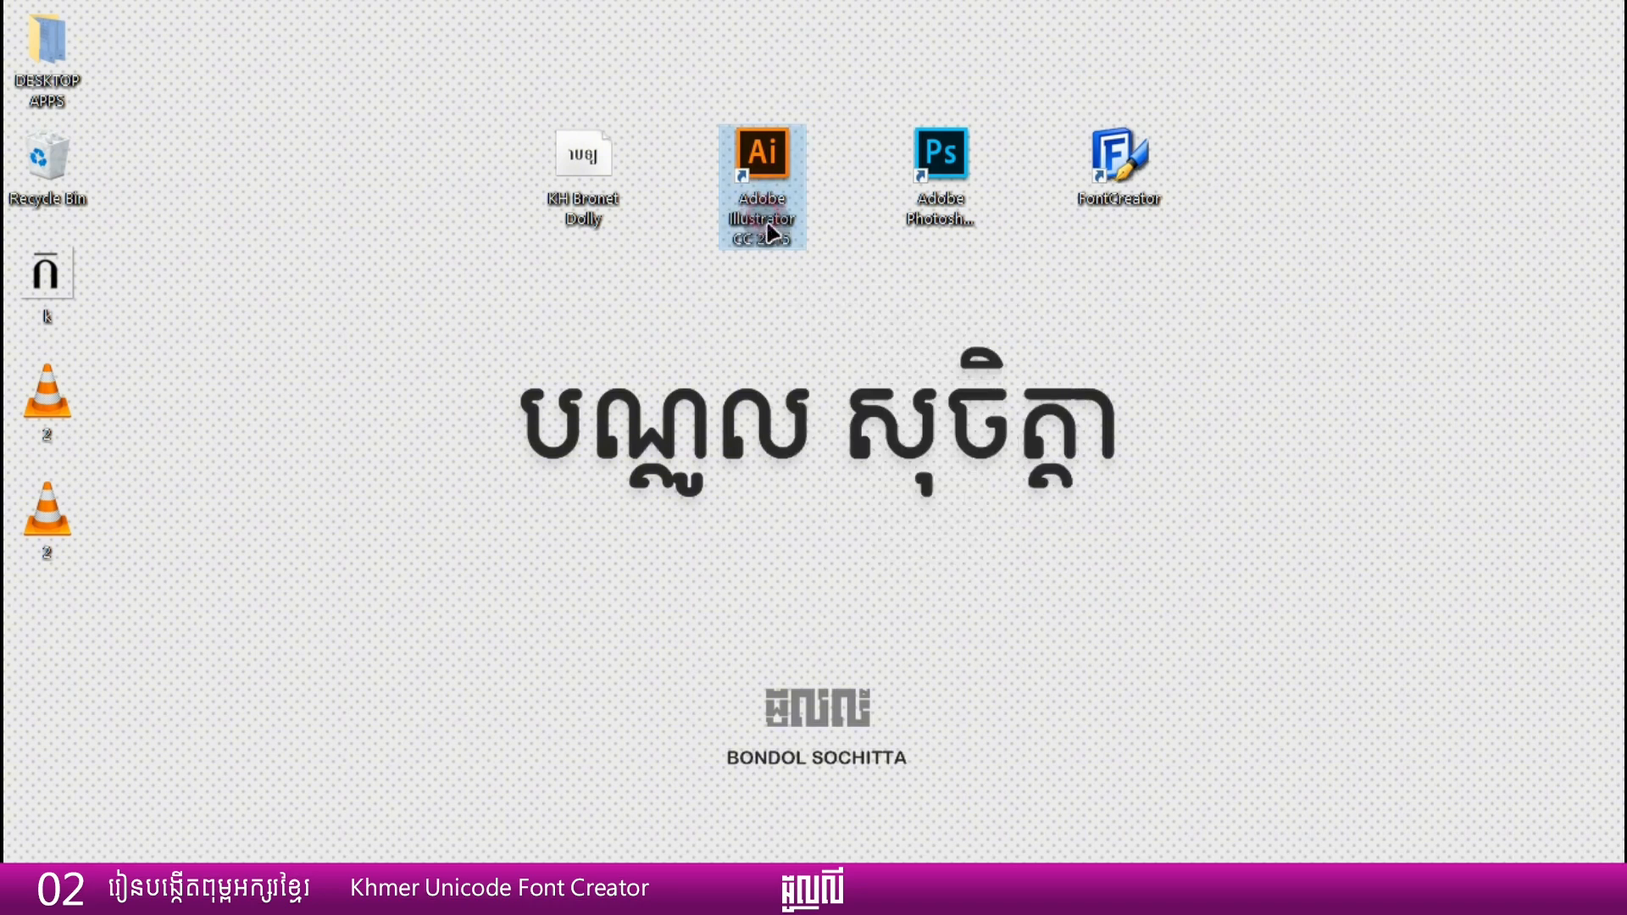
- Launch FontCreator and open the font file KH Bronet Dolly.ttf
{"action": "left_click", "coordinate": [935, 193]}
{"action": "left_click", "coordinate": [826, 322]}
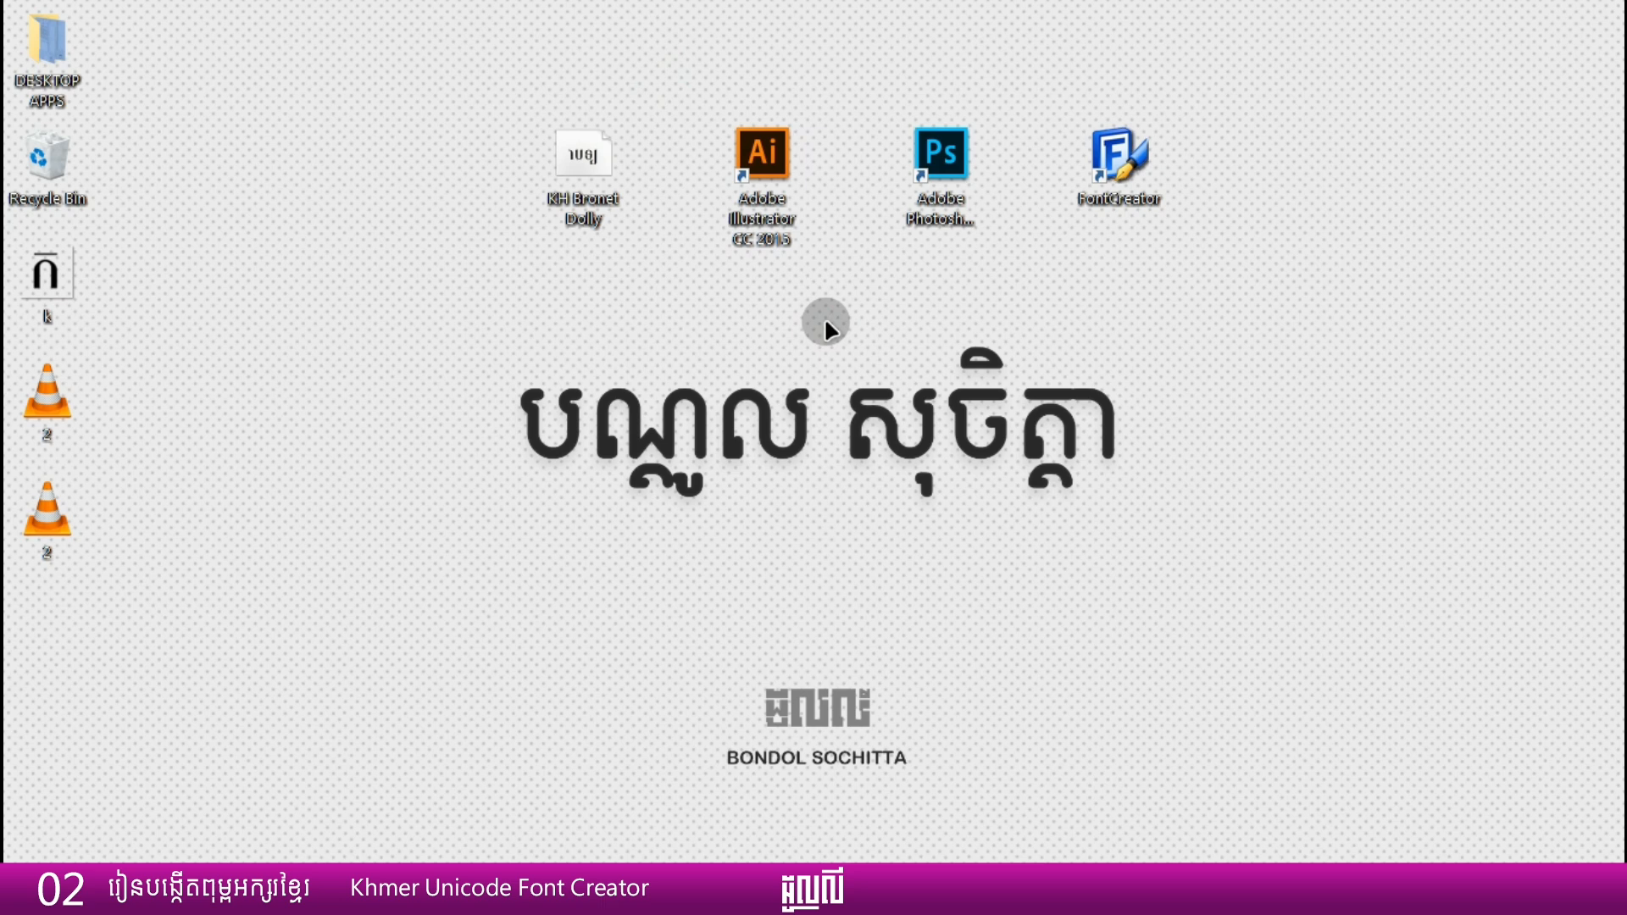
{"action": "double_click", "coordinate": [1119, 161]}
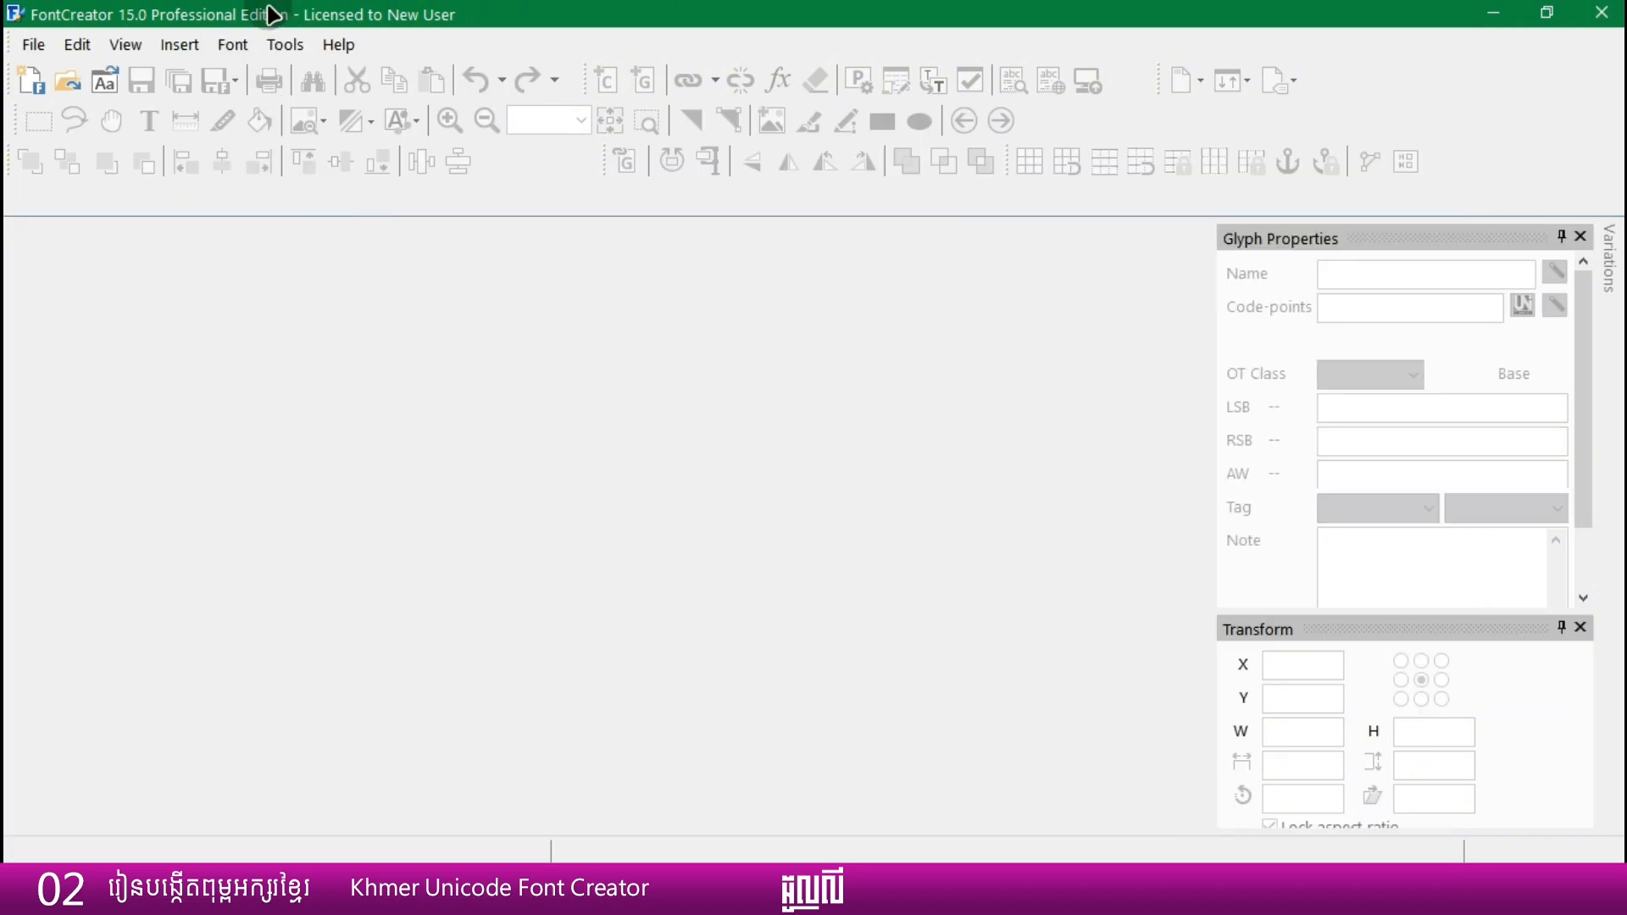
{"action": "left_click", "coordinate": [34, 44]}
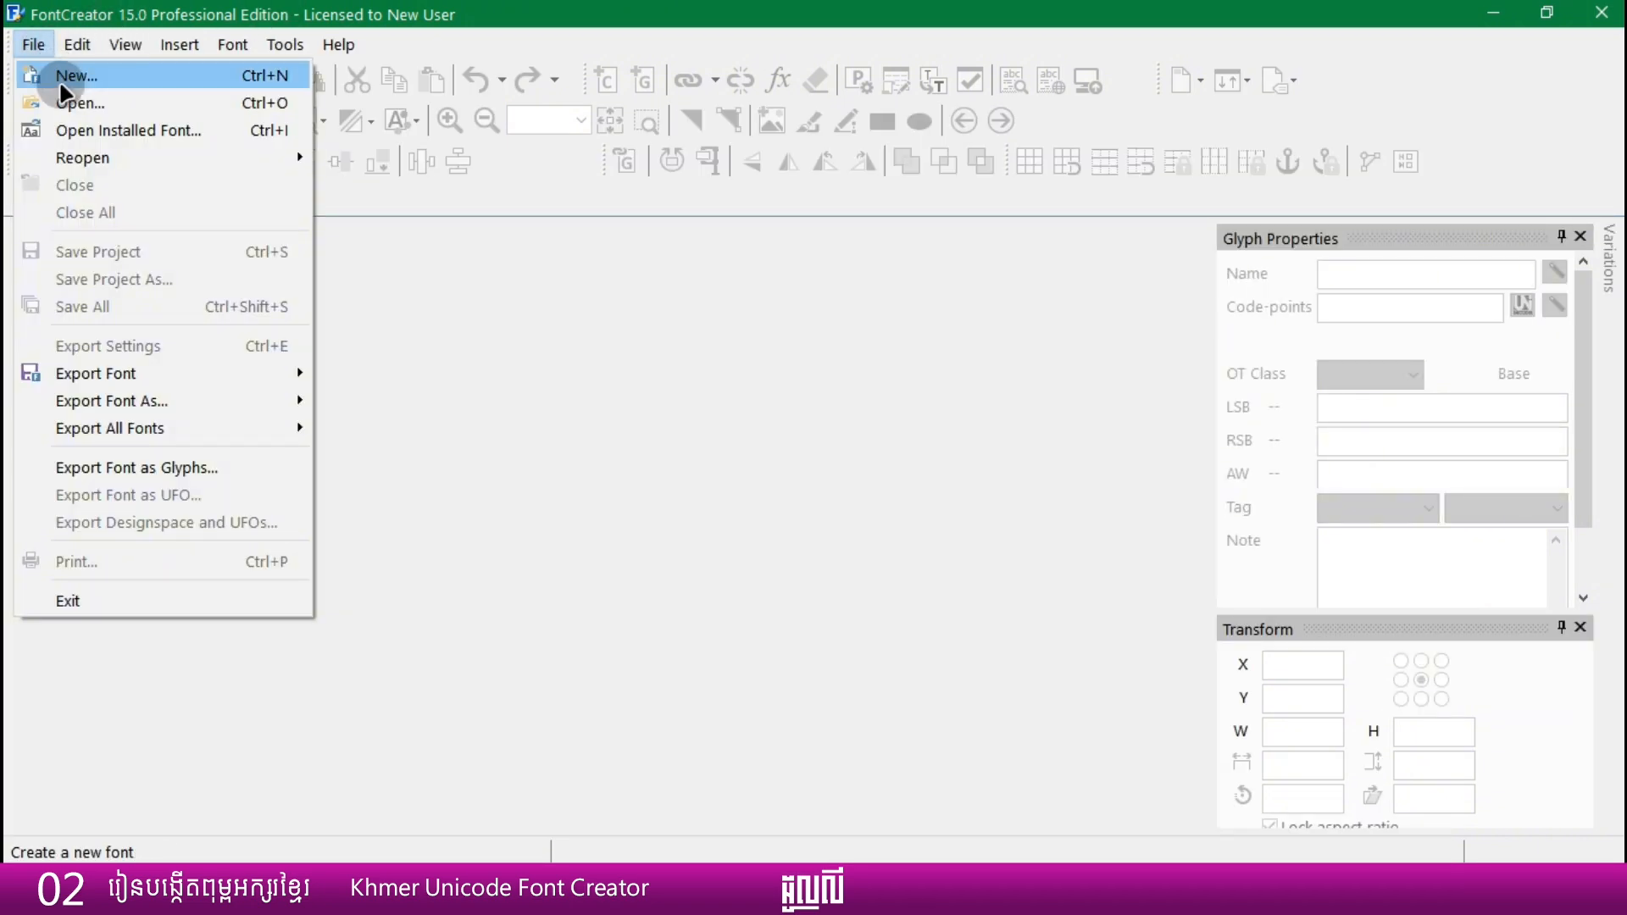
{"action": "left_click", "coordinate": [86, 91]}
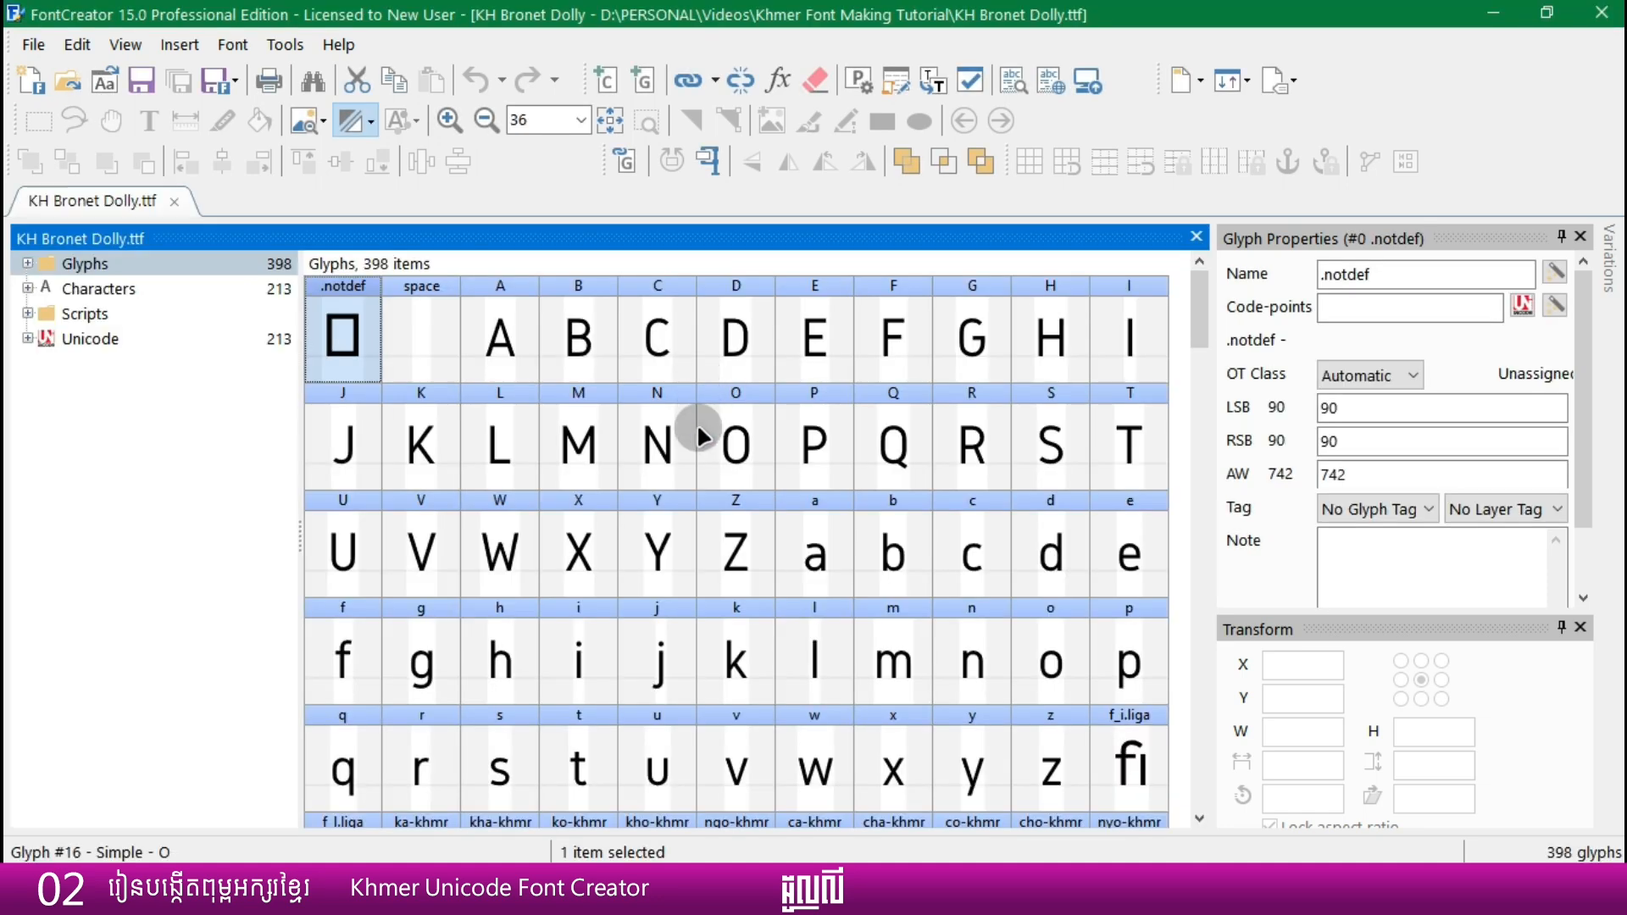
- Browse the glyph overview to the Khmer consonants and examine the letters from ka-khmr through co-khmr
{"action": "scroll", "coordinate": [697, 423], "scroll_direction": "down", "scroll_amount": 6}
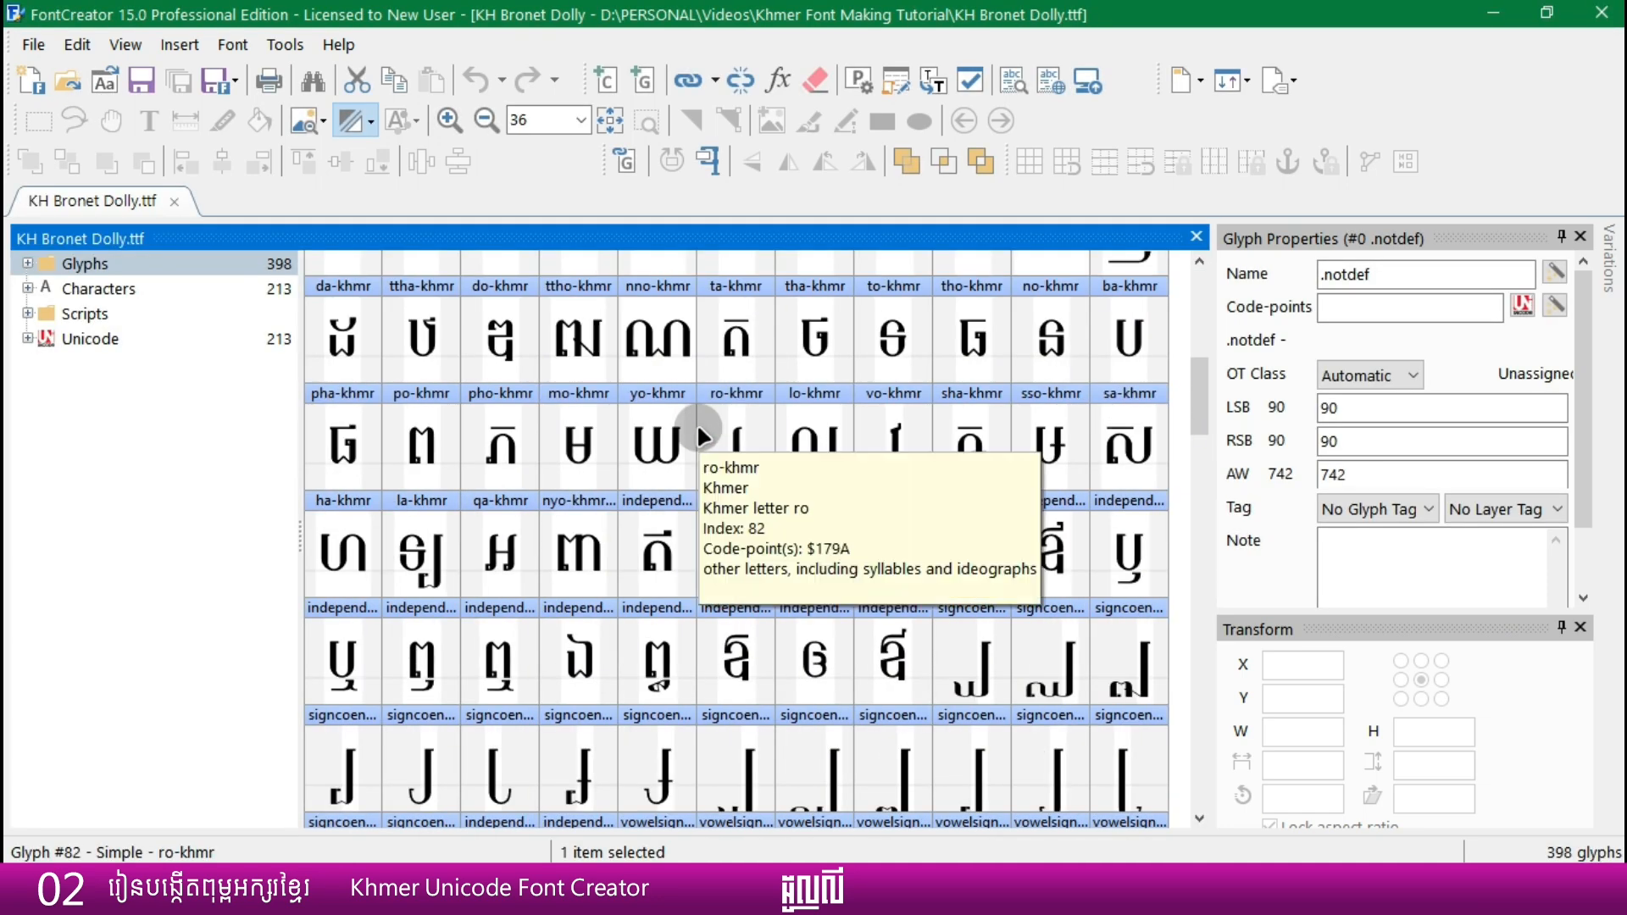
{"action": "left_click", "coordinate": [1187, 399]}
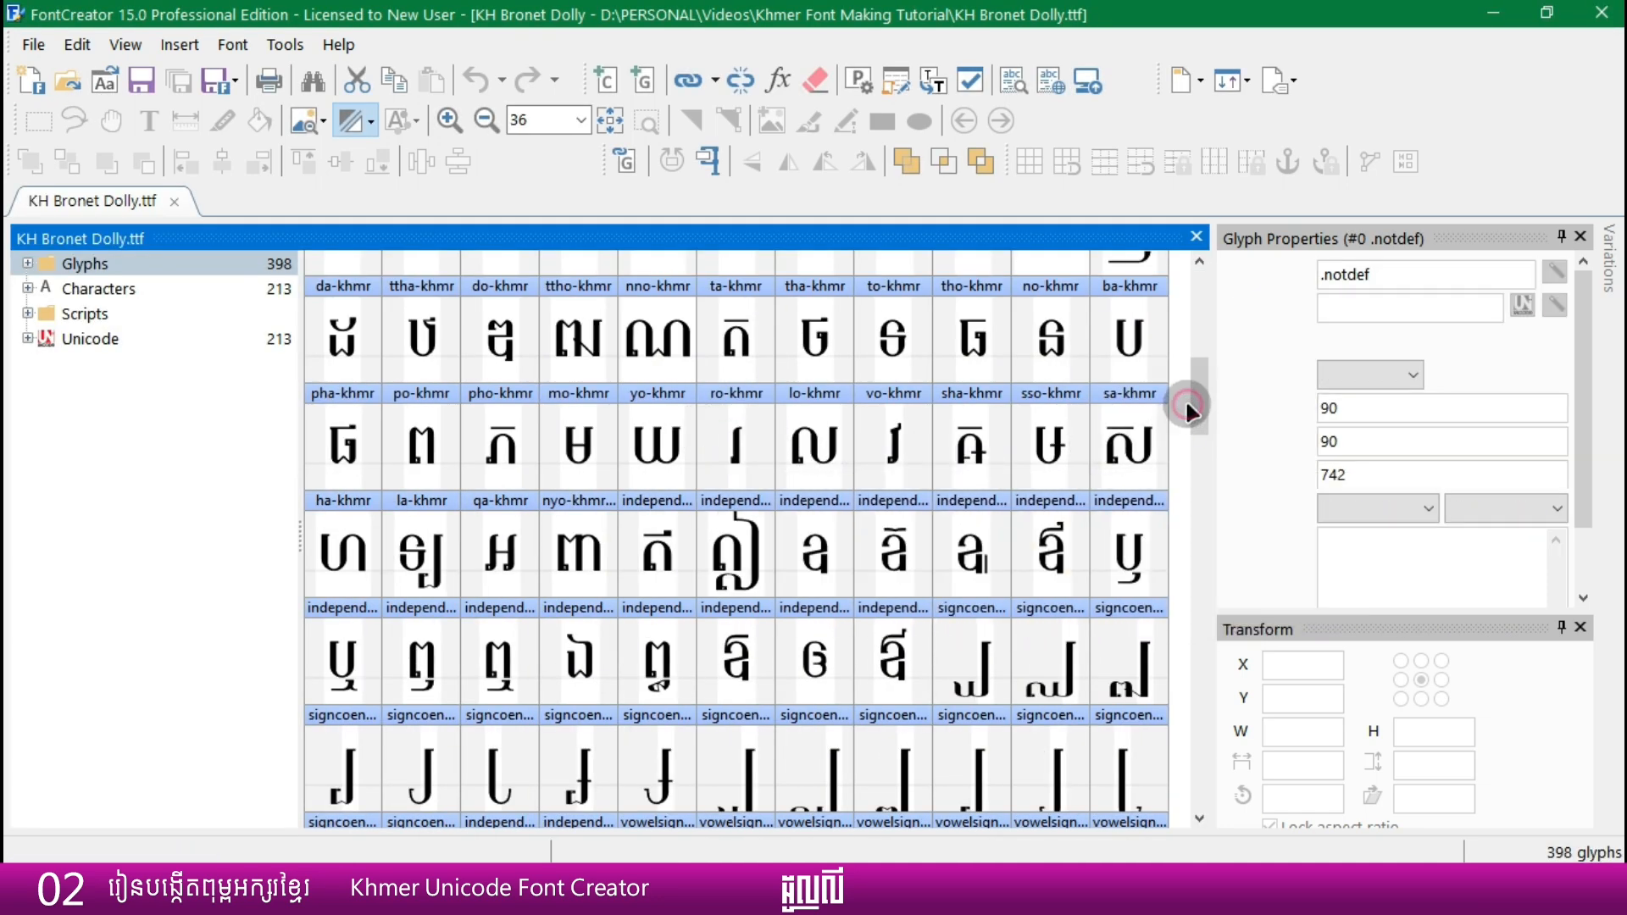
{"action": "scroll", "coordinate": [1101, 559], "scroll_direction": "up", "scroll_amount": 3}
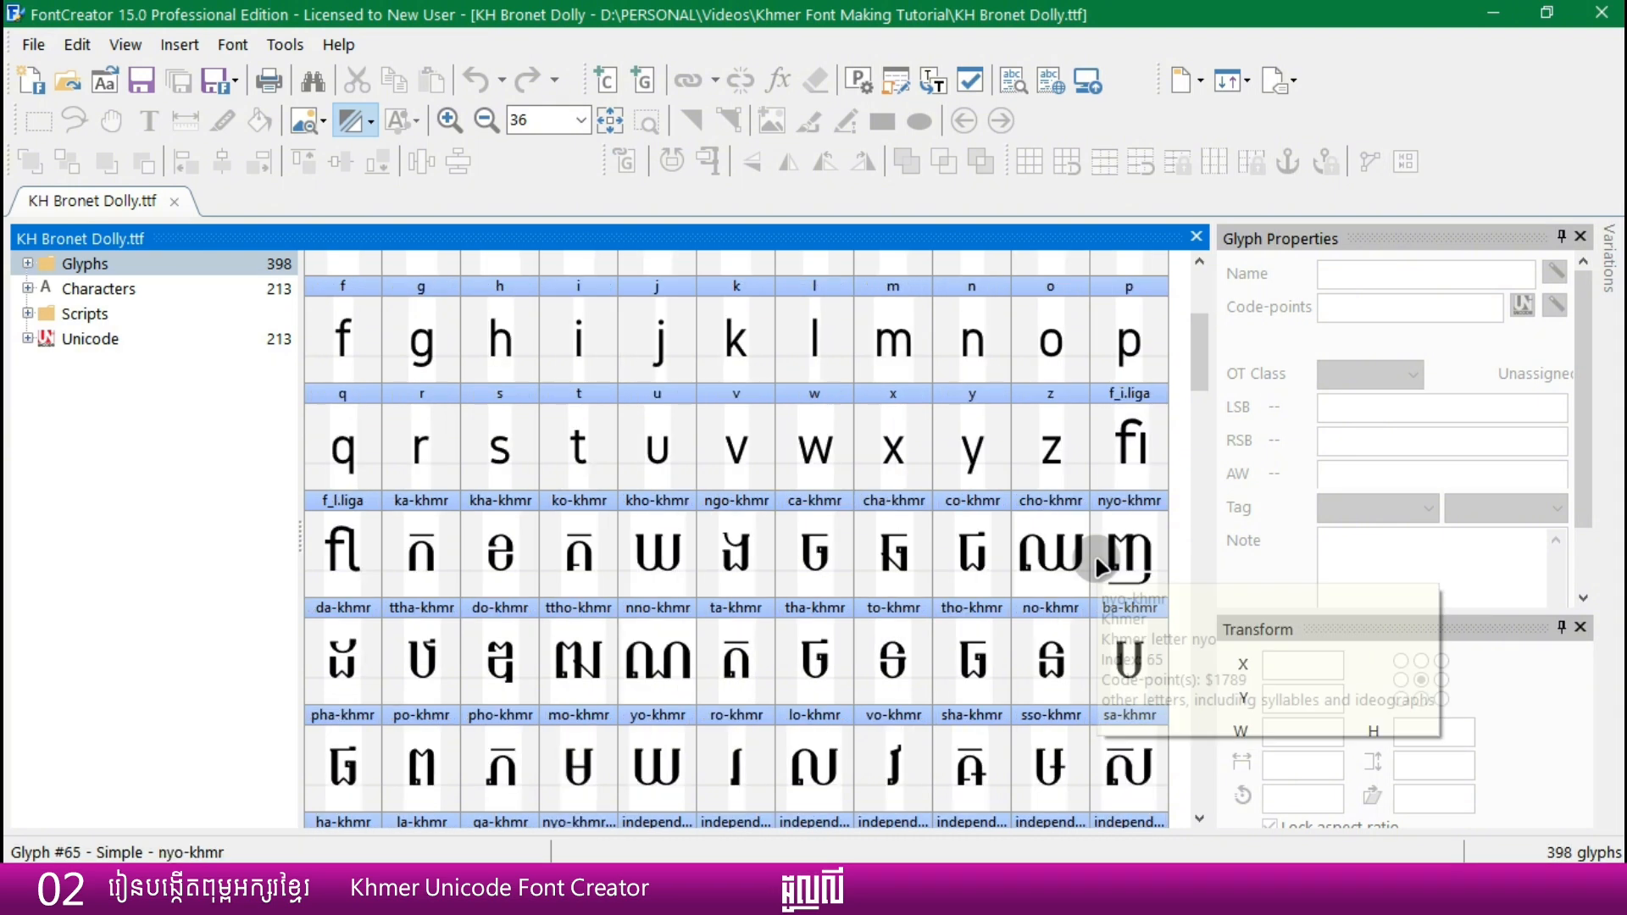
{"action": "left_click", "coordinate": [220, 576]}
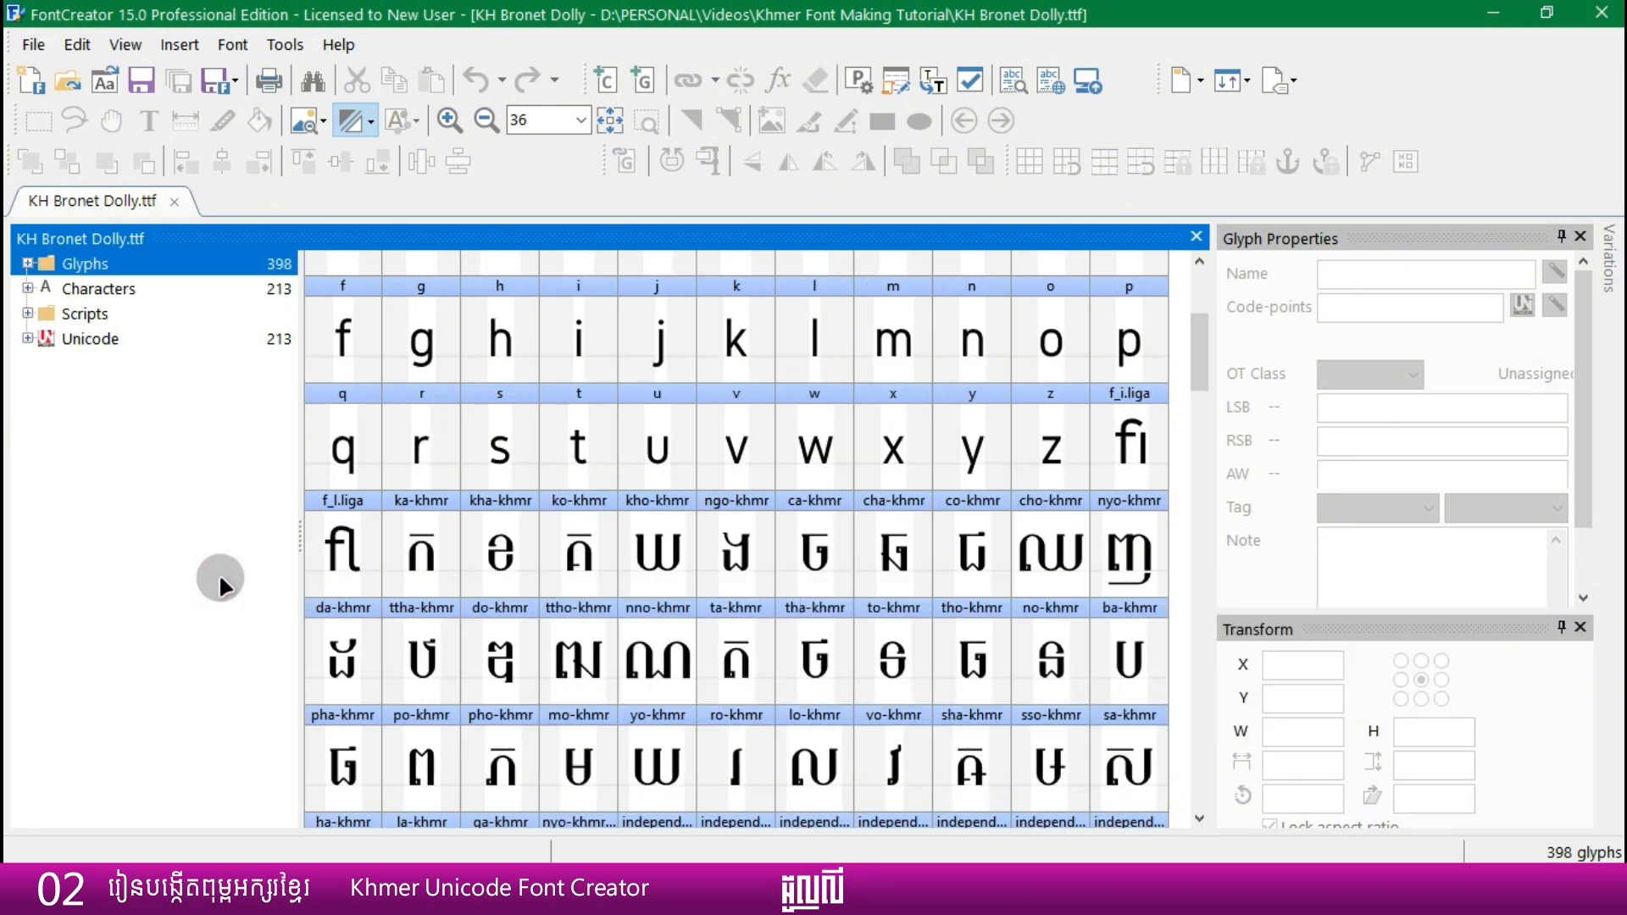
{"action": "left_click", "coordinate": [418, 570]}
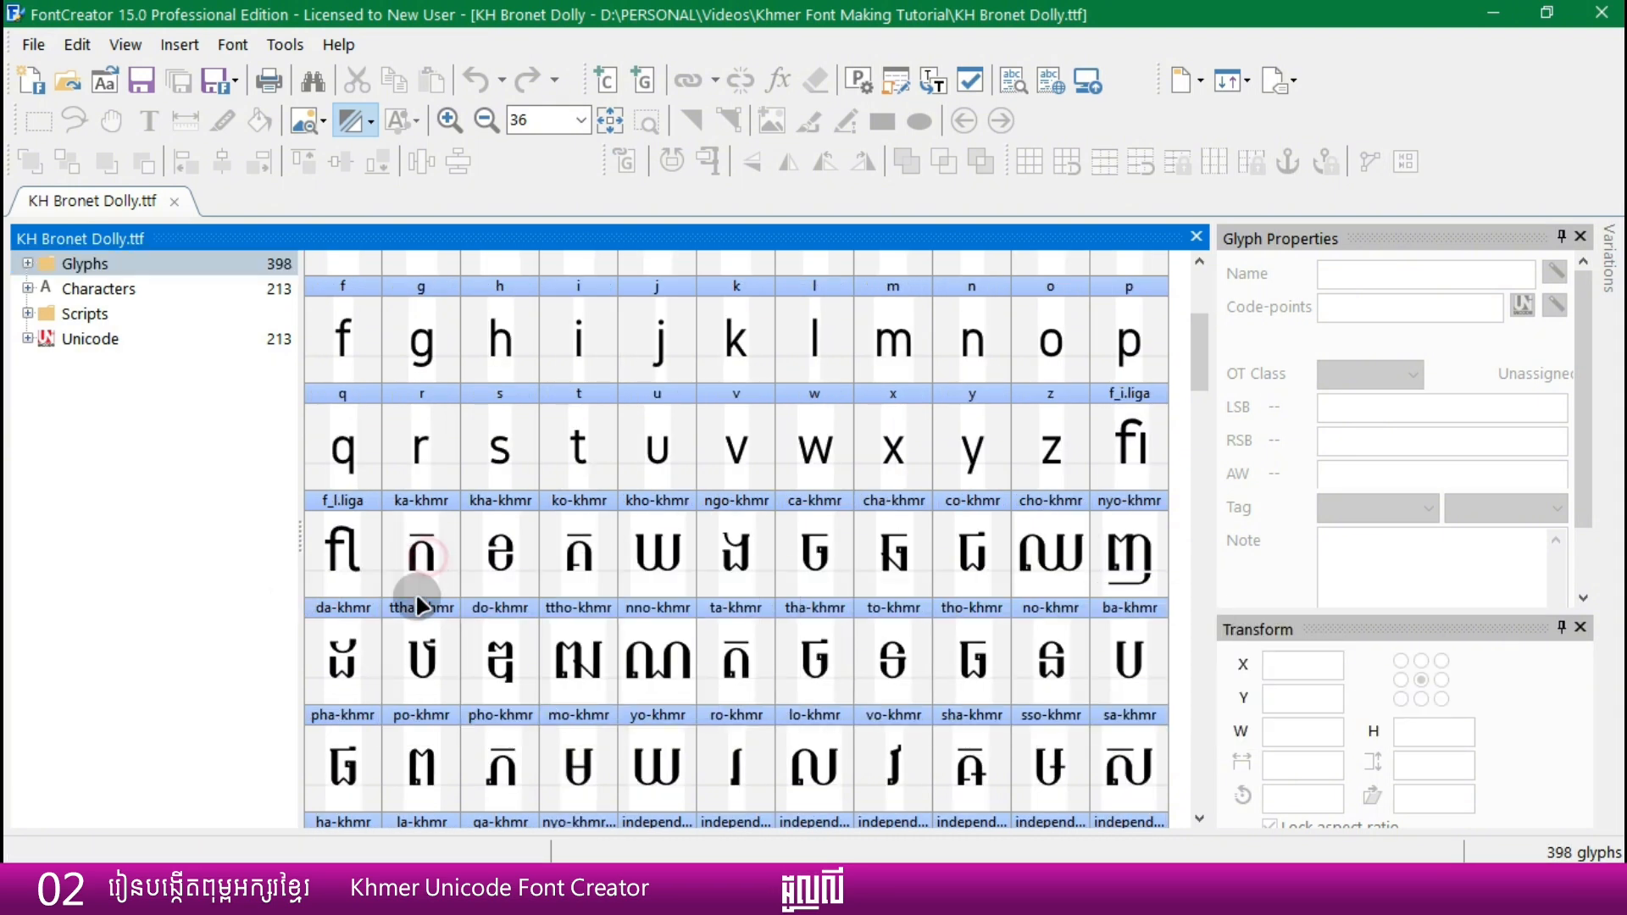
{"action": "left_click", "coordinate": [579, 551]}
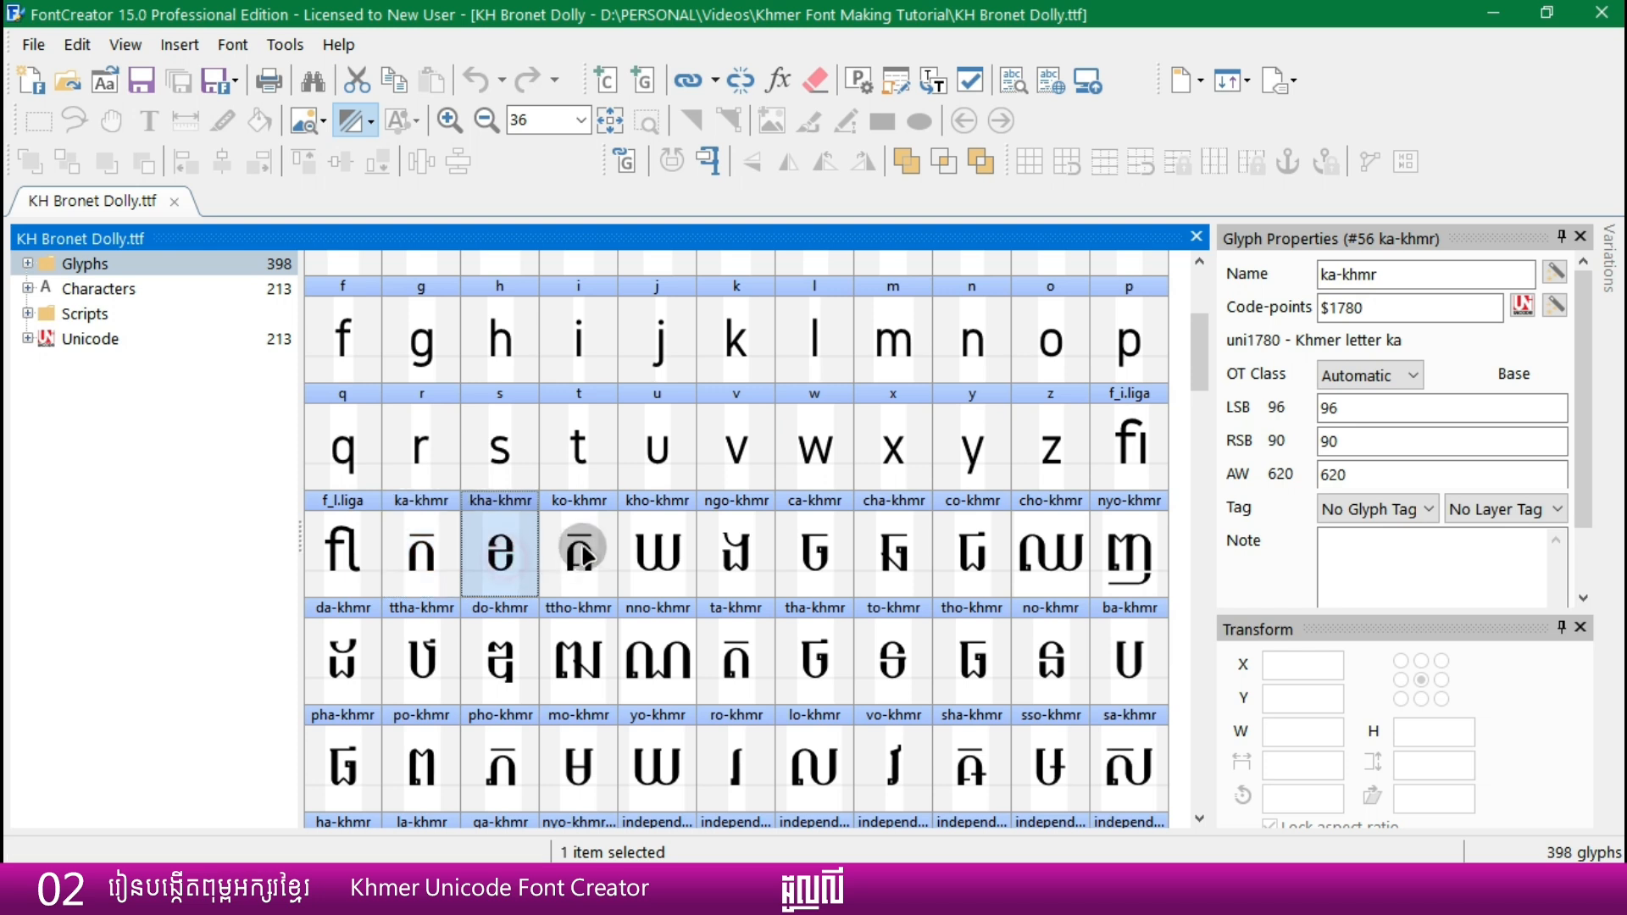
{"action": "left_click", "coordinate": [424, 564]}
{"action": "left_click", "coordinate": [522, 567]}
{"action": "left_click", "coordinate": [588, 554]}
{"action": "left_click", "coordinate": [732, 548]}
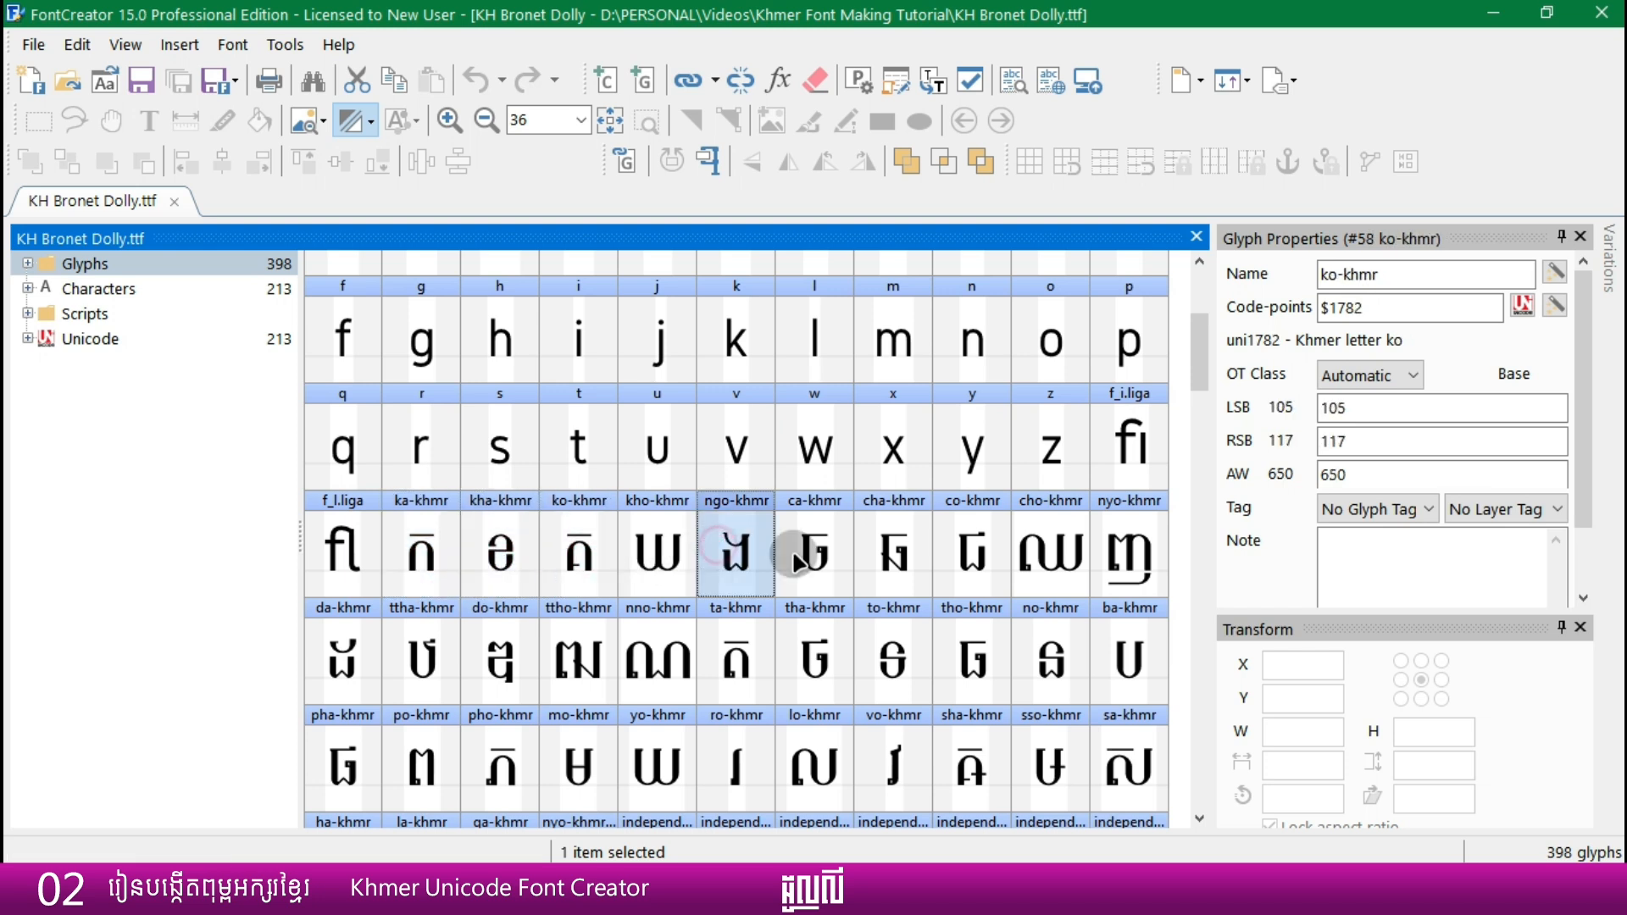
{"action": "left_click", "coordinate": [831, 551]}
{"action": "left_click", "coordinate": [884, 560]}
{"action": "left_click", "coordinate": [963, 546]}
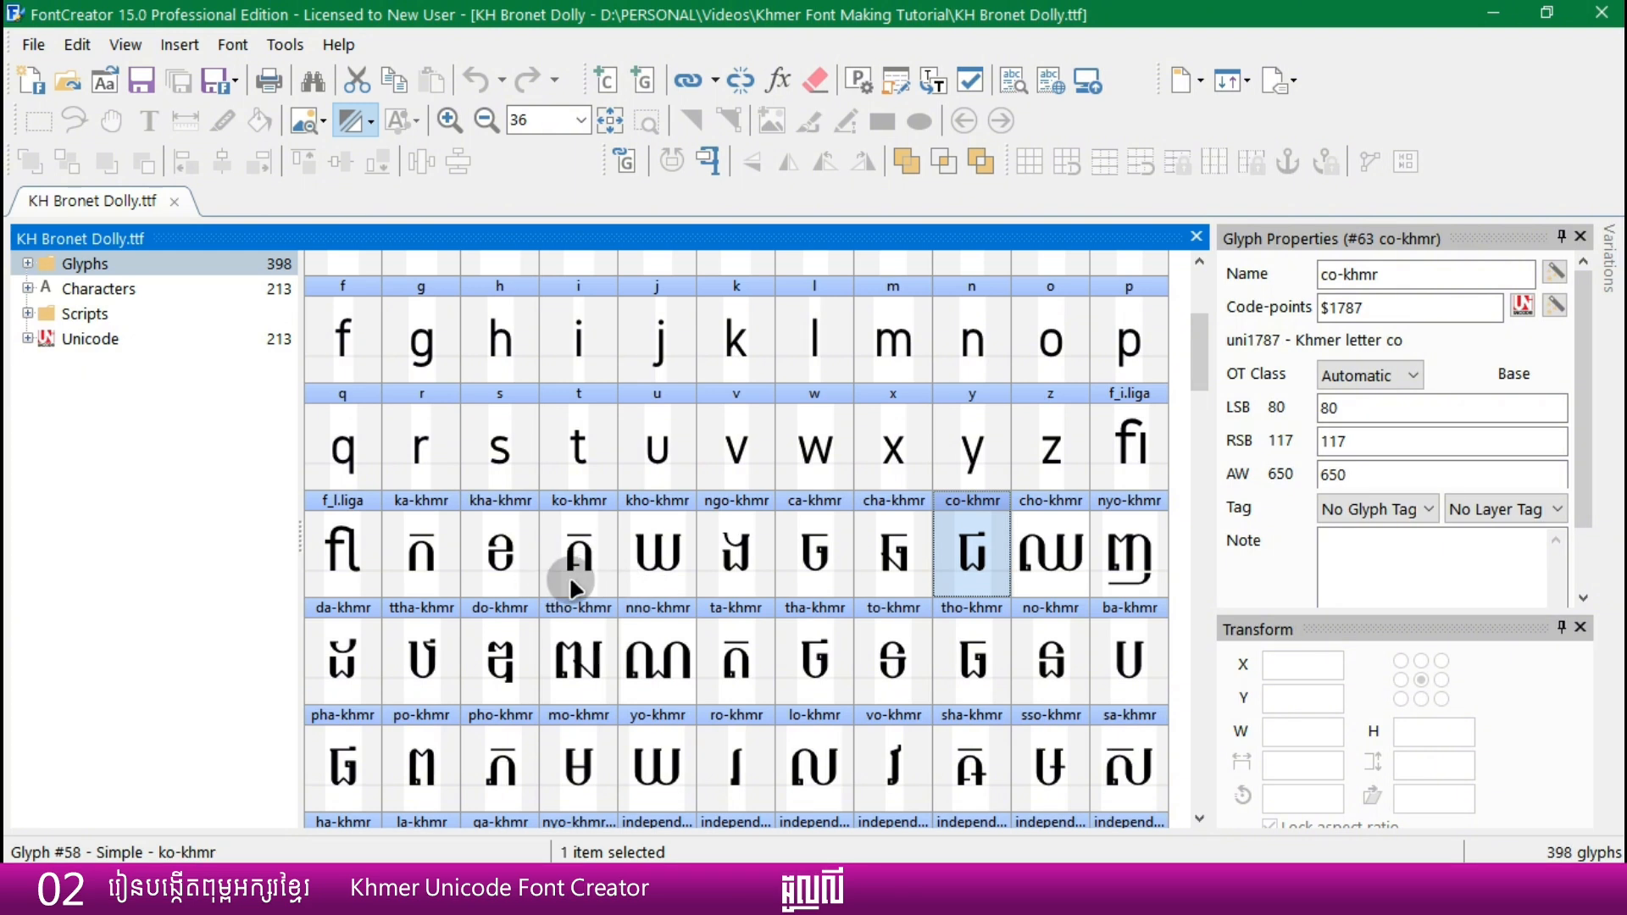
- Examine the kho-khmr, cho-khmr, nno-khmr, ttho-khmr and nyo-khmr glyphs among the Khmer consonants
{"action": "left_click", "coordinate": [665, 574]}
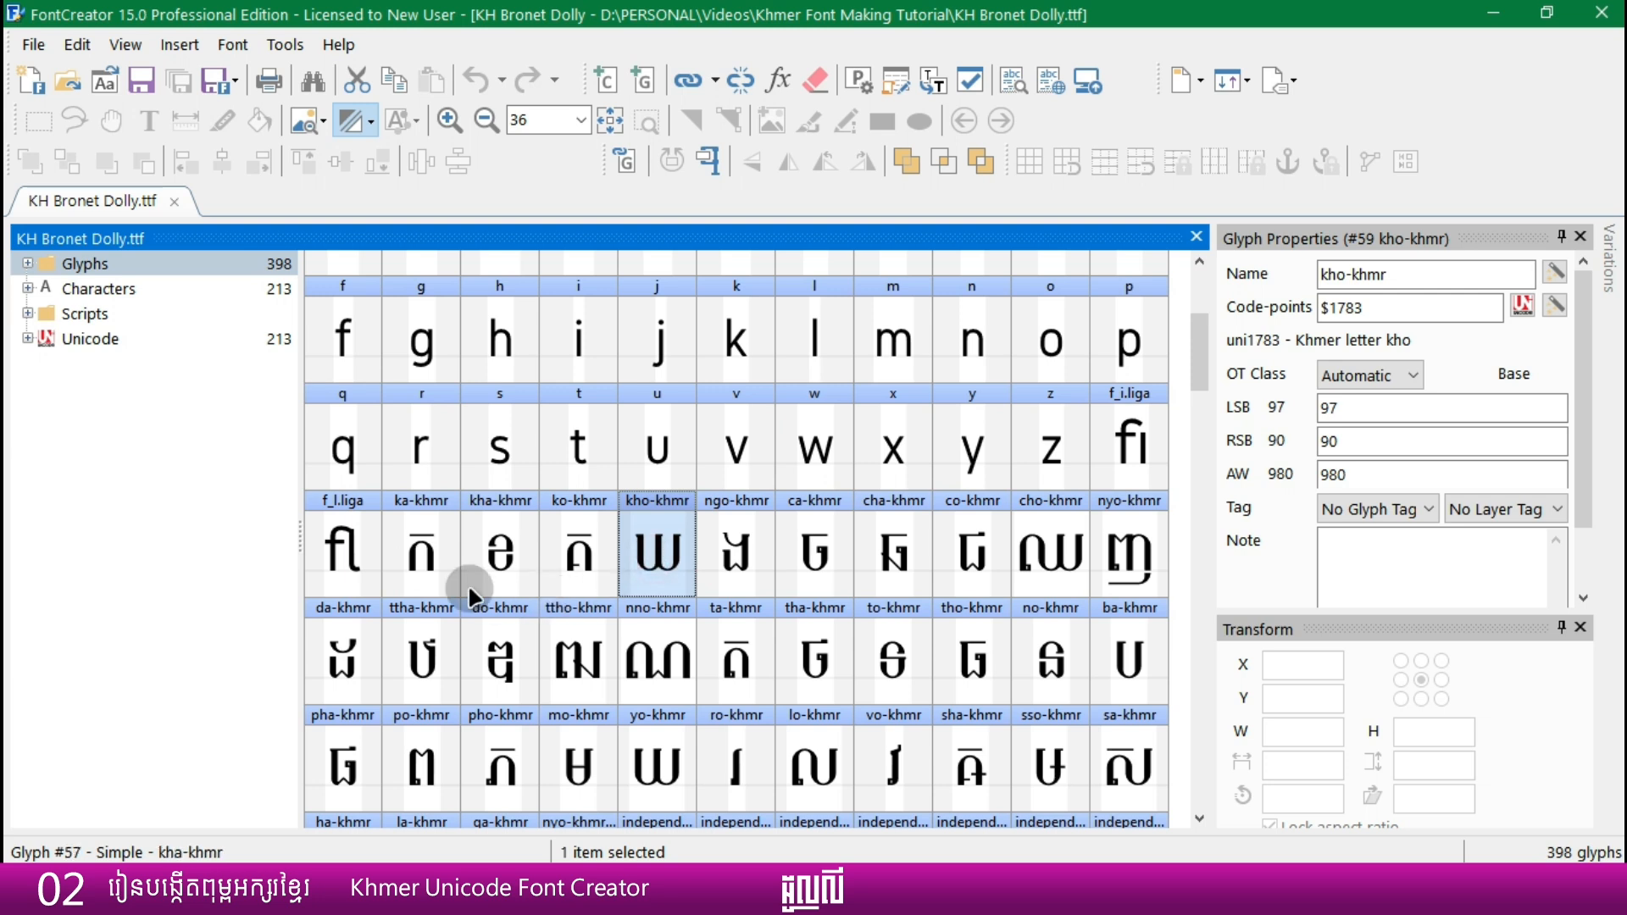
{"action": "left_click", "coordinate": [411, 564]}
{"action": "left_click", "coordinate": [668, 566]}
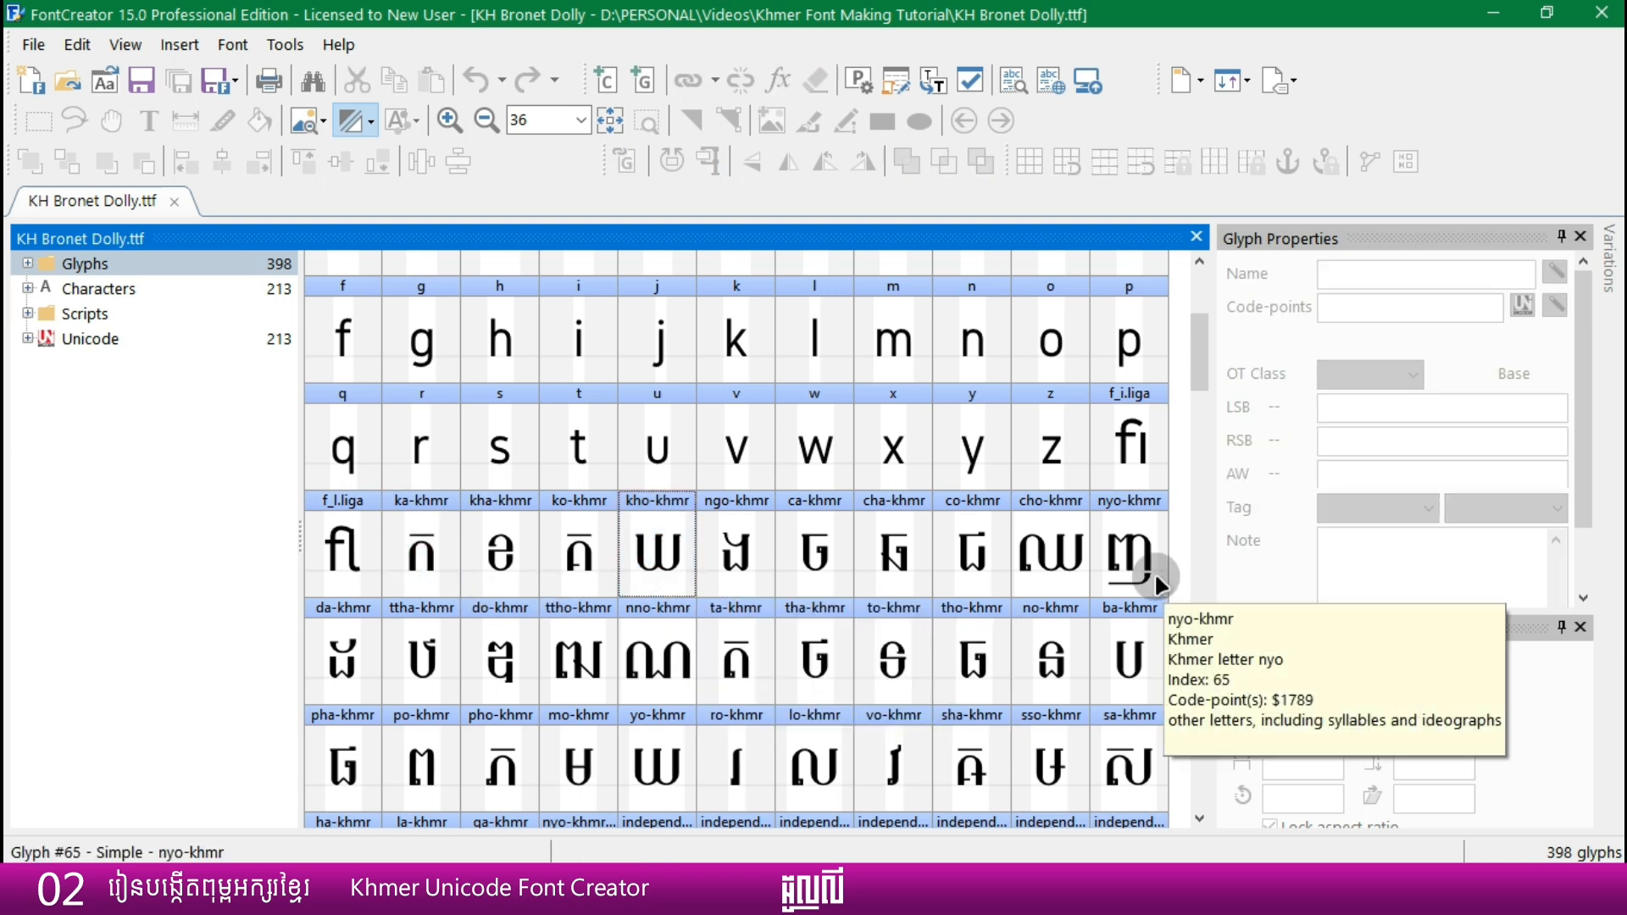
{"action": "left_click", "coordinate": [1180, 556]}
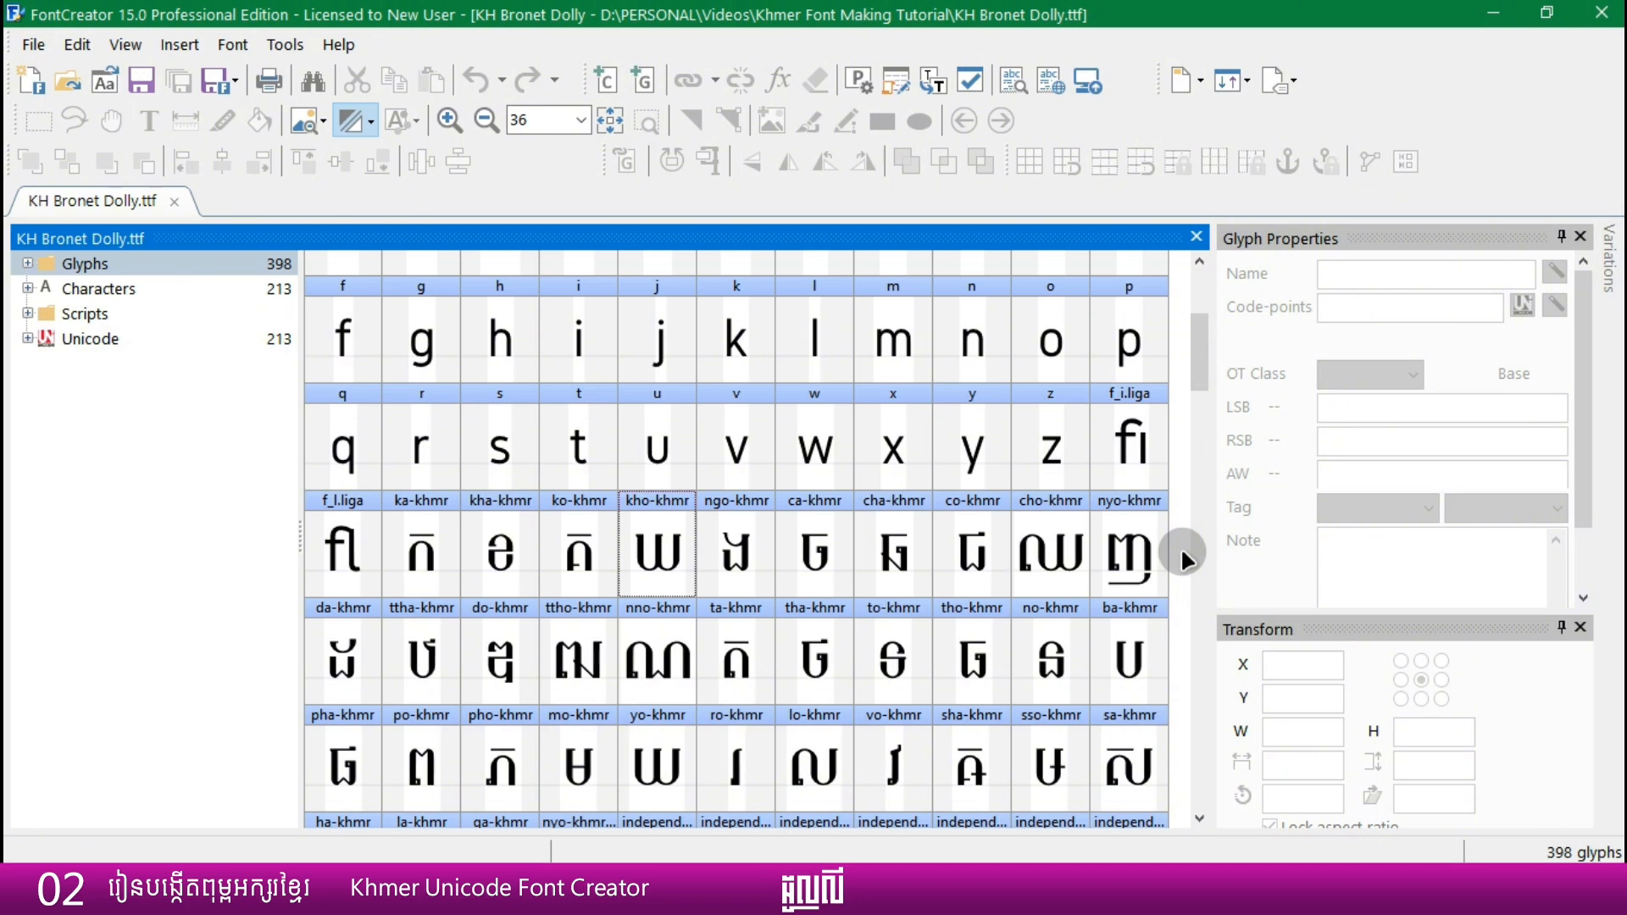
{"action": "left_click", "coordinate": [1081, 570]}
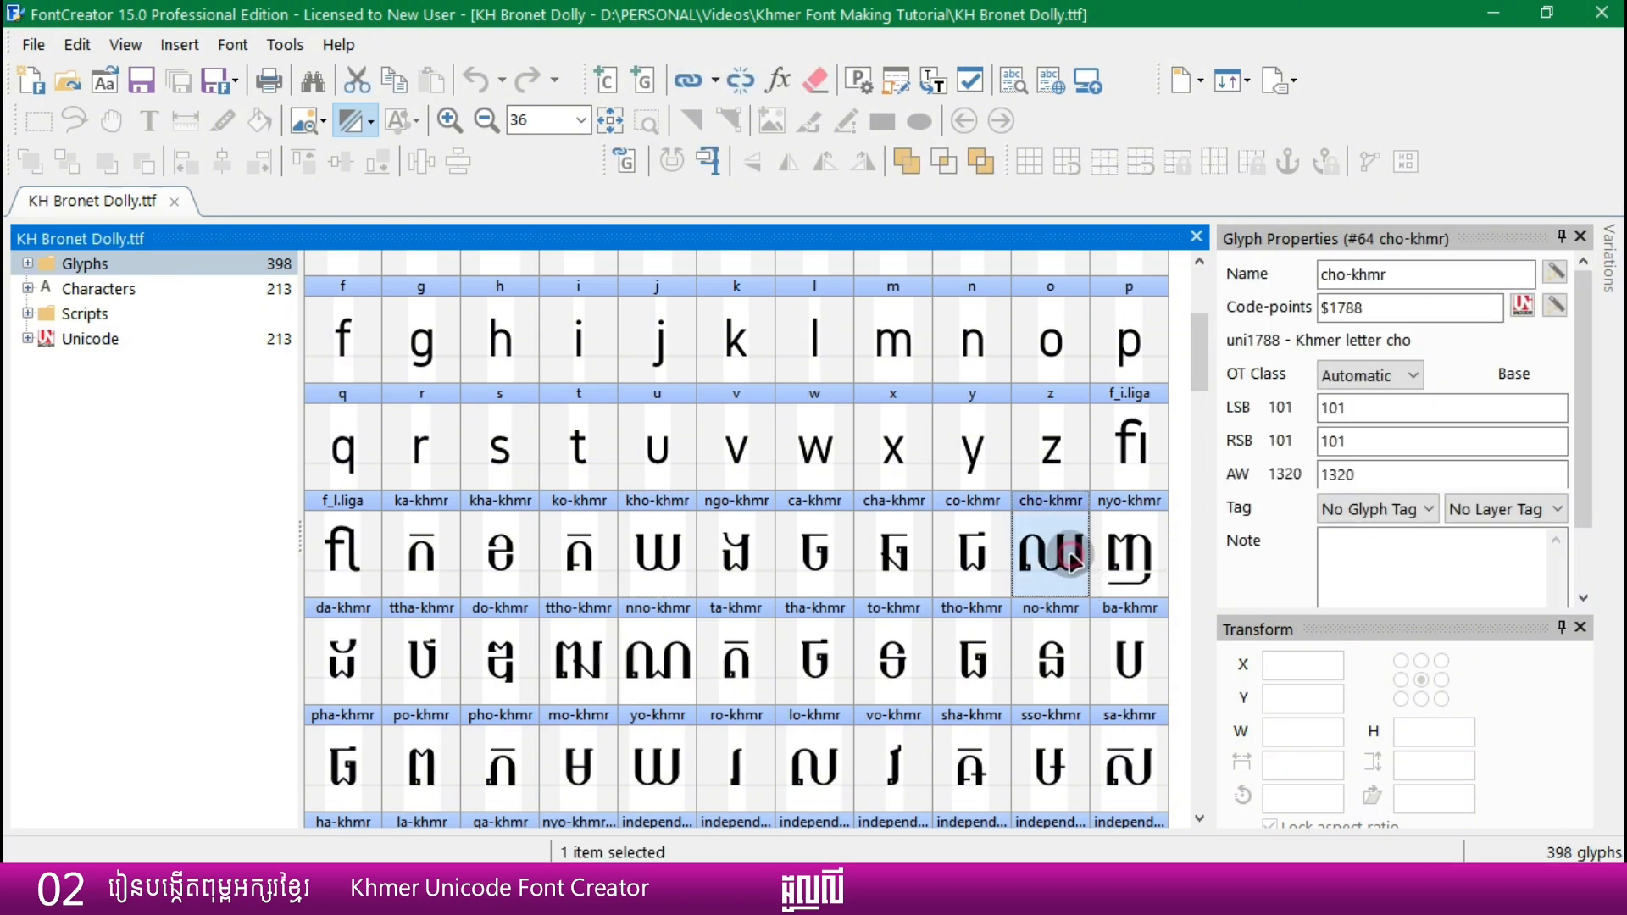
{"action": "left_click", "coordinate": [651, 662]}
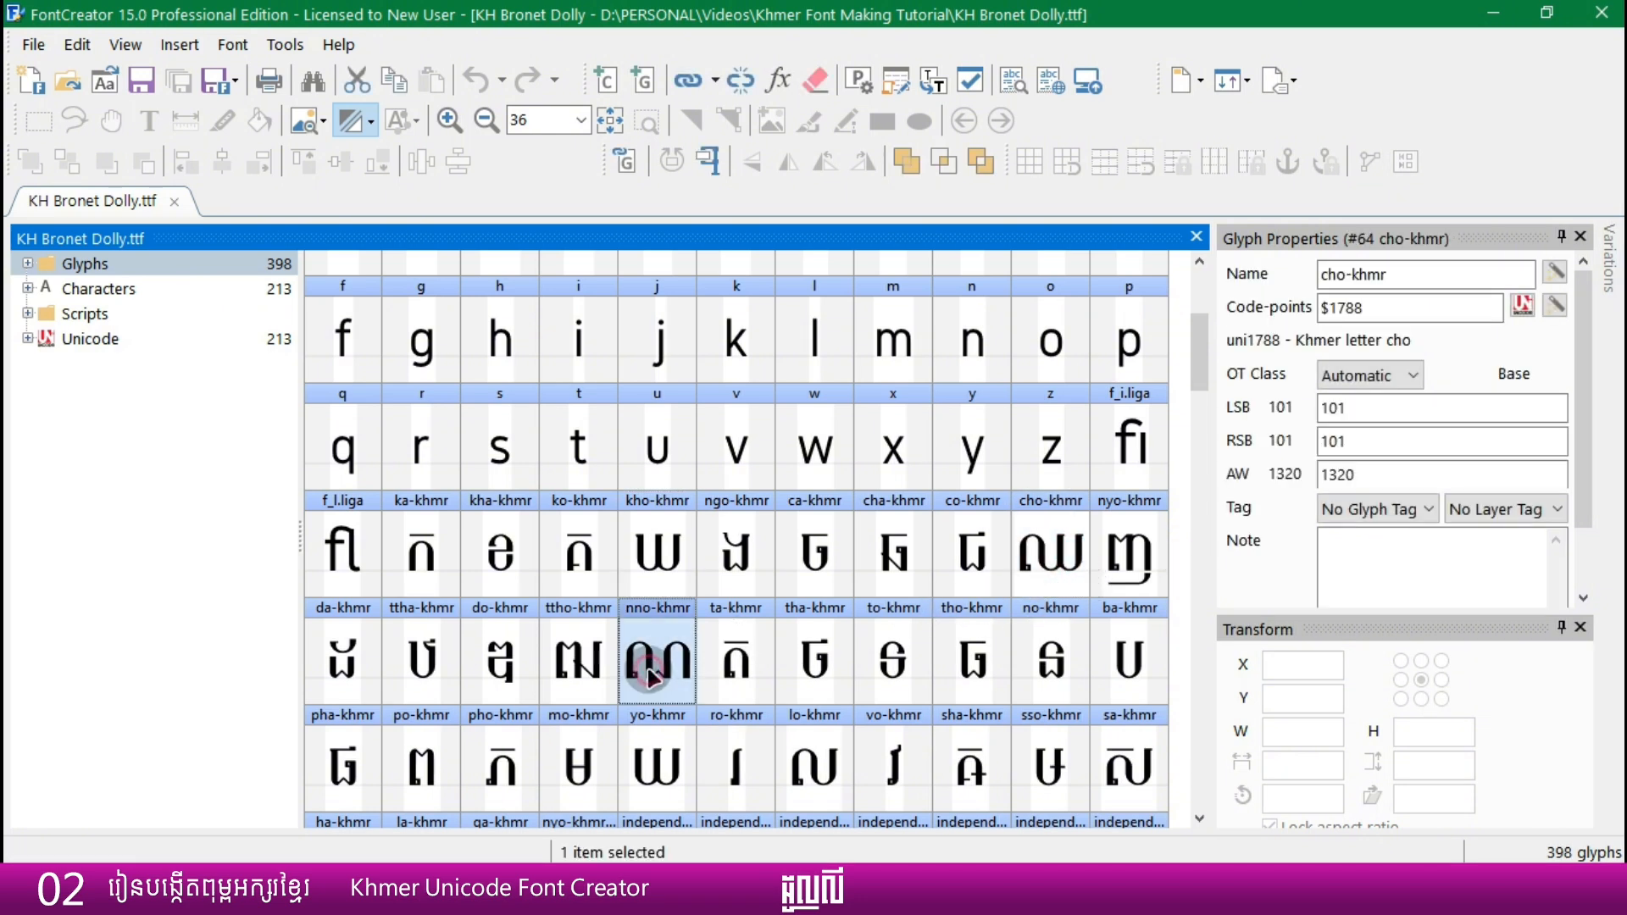
{"action": "left_click", "coordinate": [561, 657]}
{"action": "left_click", "coordinate": [1117, 559]}
{"action": "left_click", "coordinate": [666, 579]}
{"action": "left_click", "coordinate": [235, 588]}
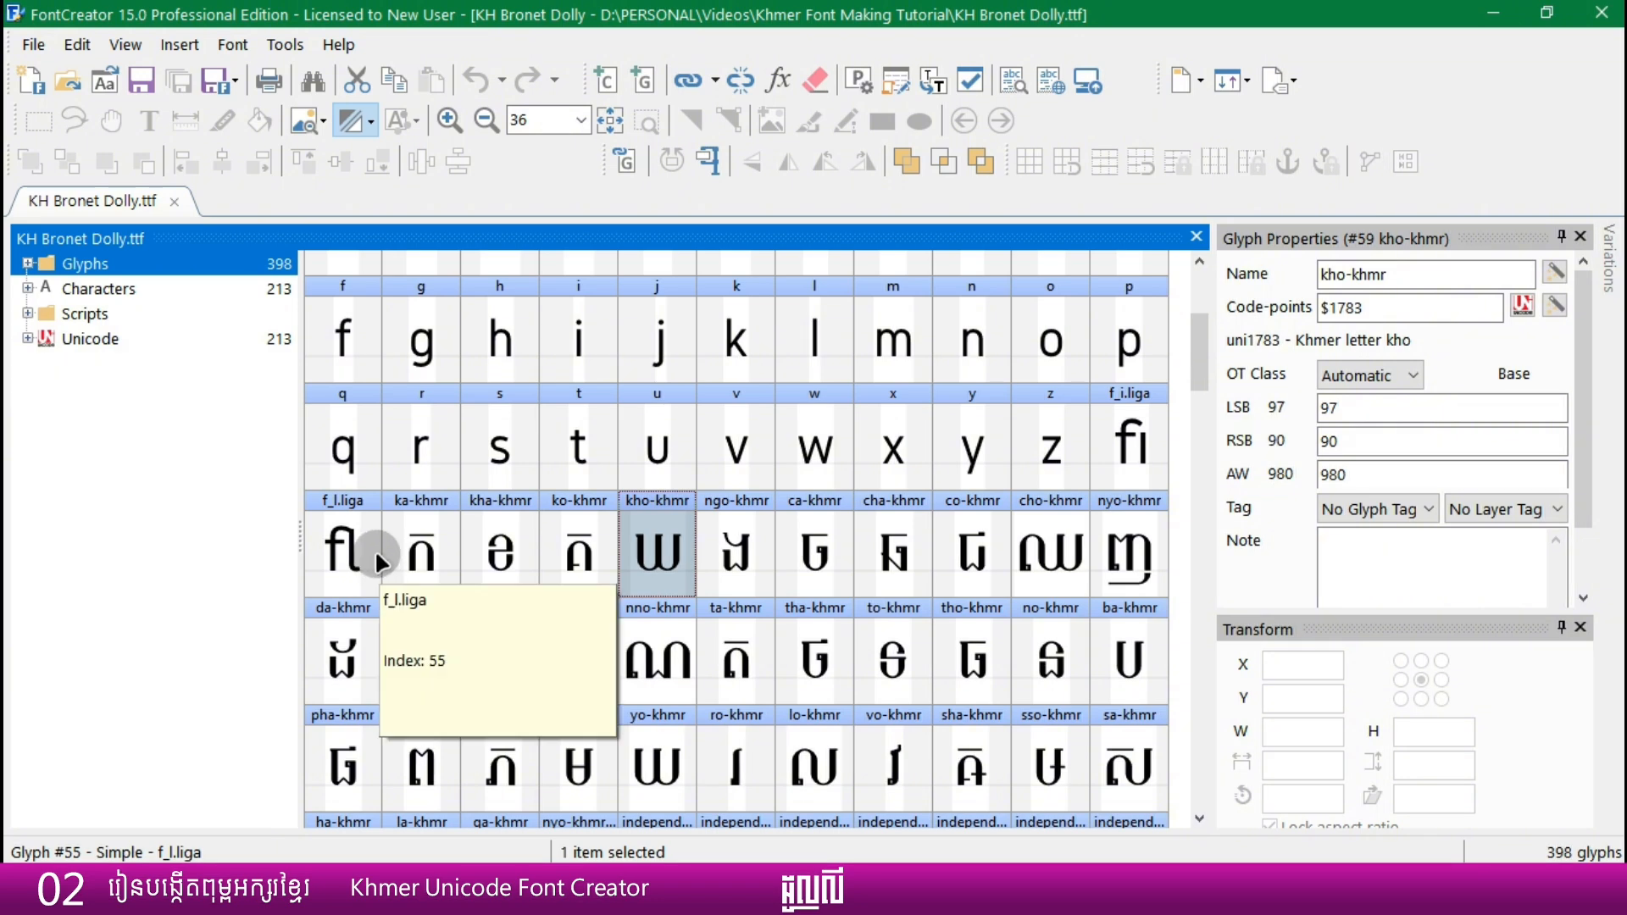
- Open the ka-khmr glyph for editing and copy both of its contours
{"action": "left_click", "coordinate": [428, 569]}
{"action": "double_click", "coordinate": [428, 567]}
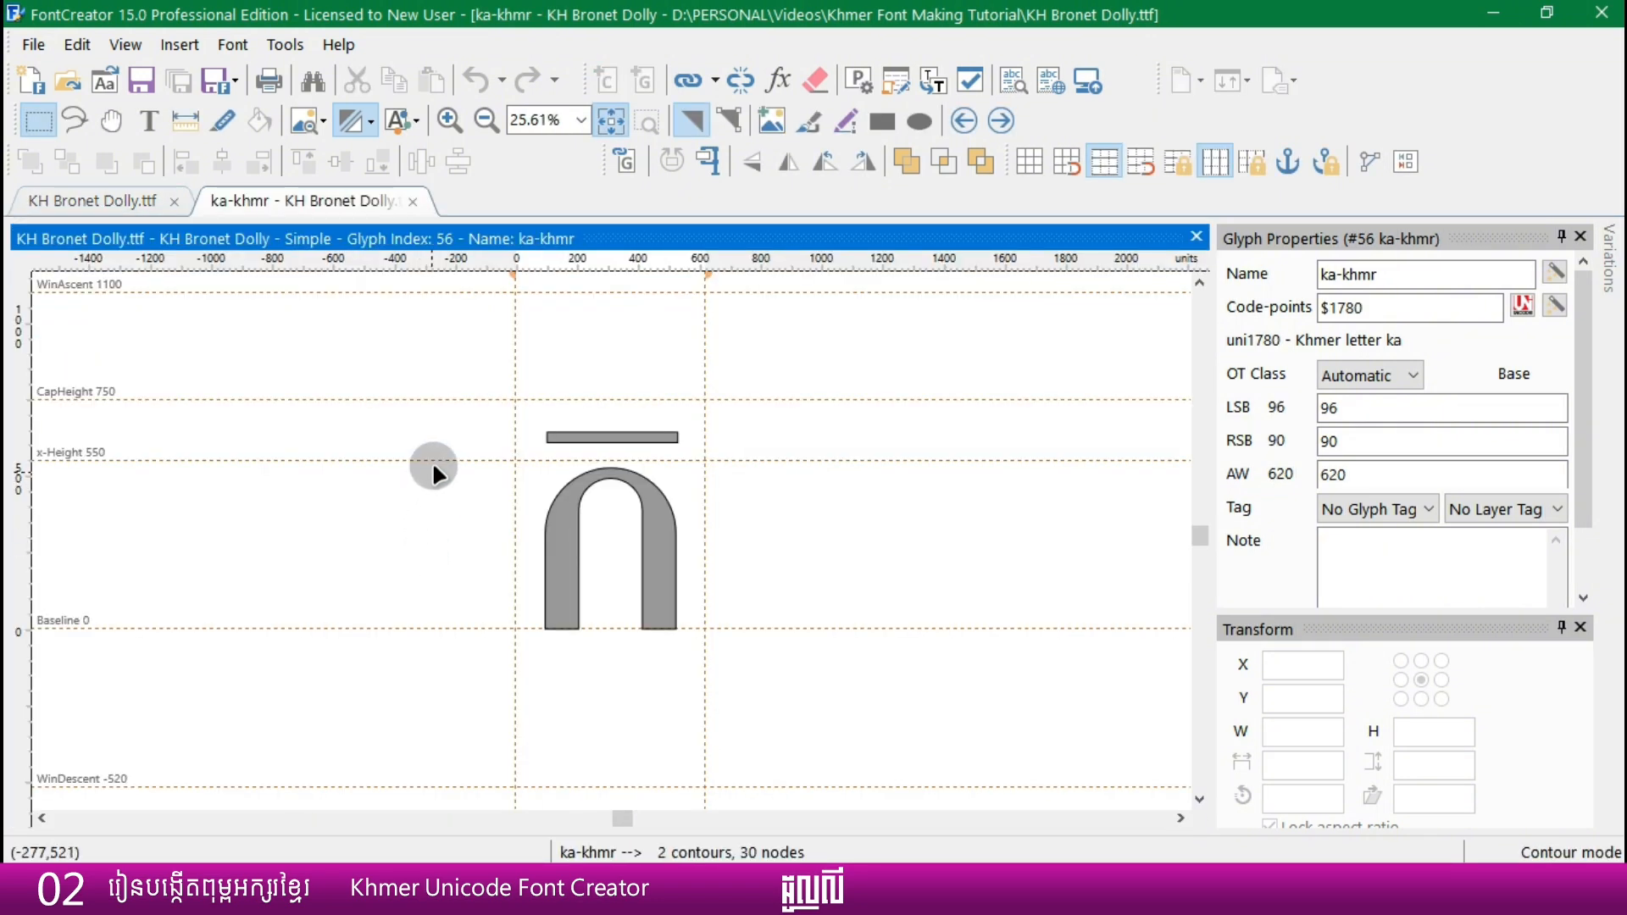
{"action": "left_click_drag", "start_coordinate": [450, 354], "coordinate": [447, 417]}
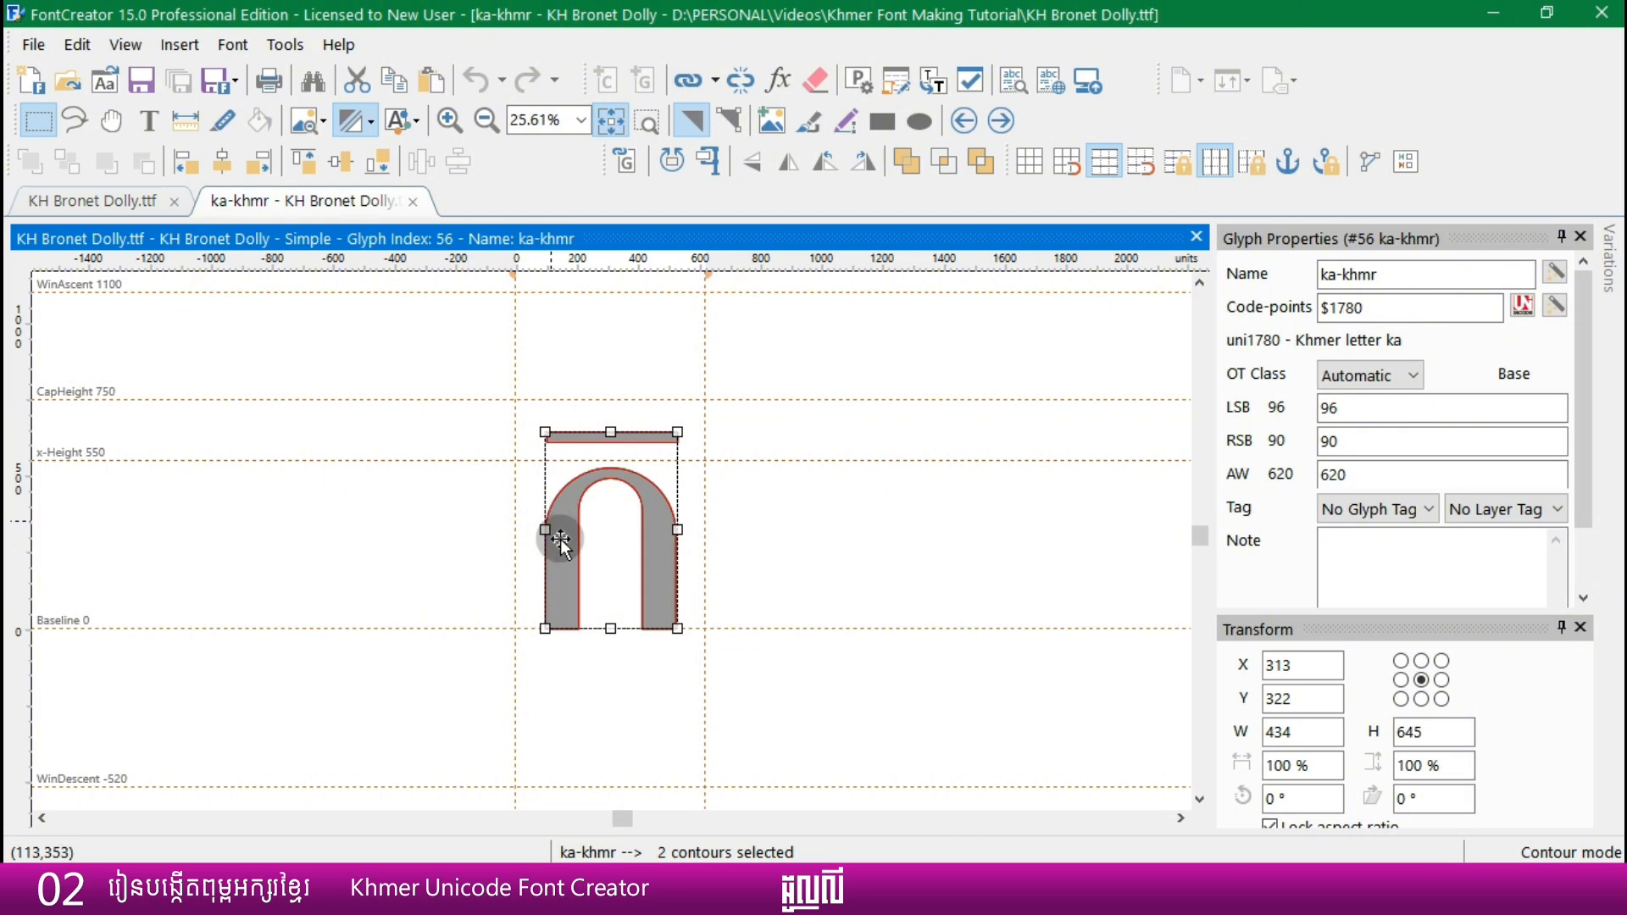
- Switch to Illustrator, create a 1080 by 1080 pt document with units in points, and paste the copied ka-khmr outline
{"action": "left_click", "coordinate": [342, 856]}
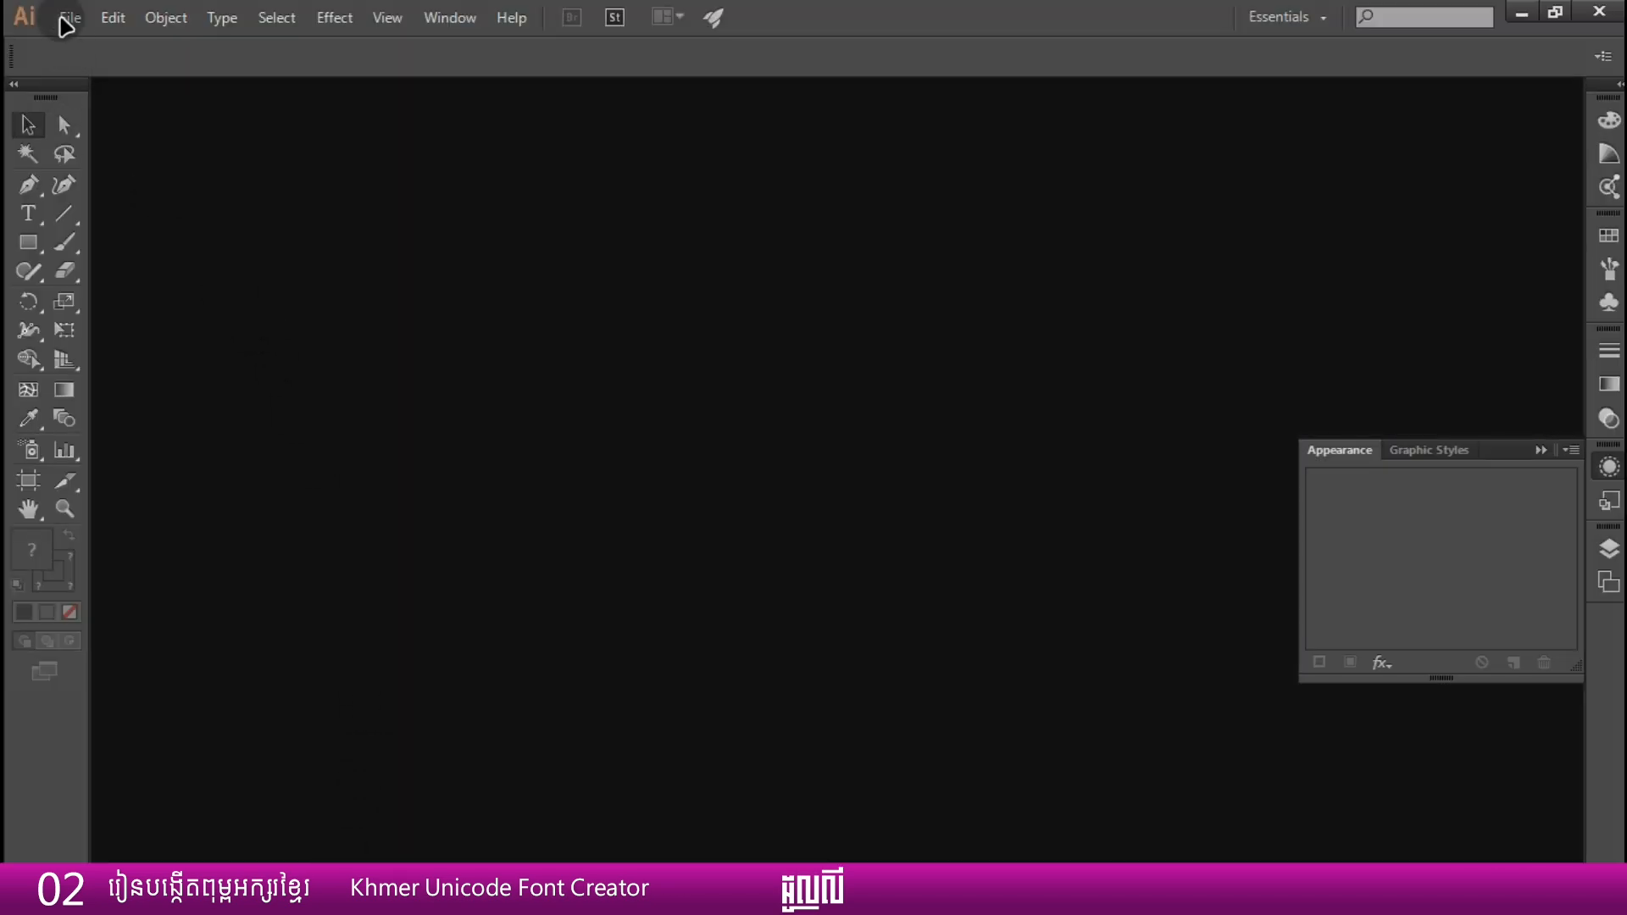
{"action": "left_click", "coordinate": [64, 21]}
{"action": "left_click", "coordinate": [68, 45]}
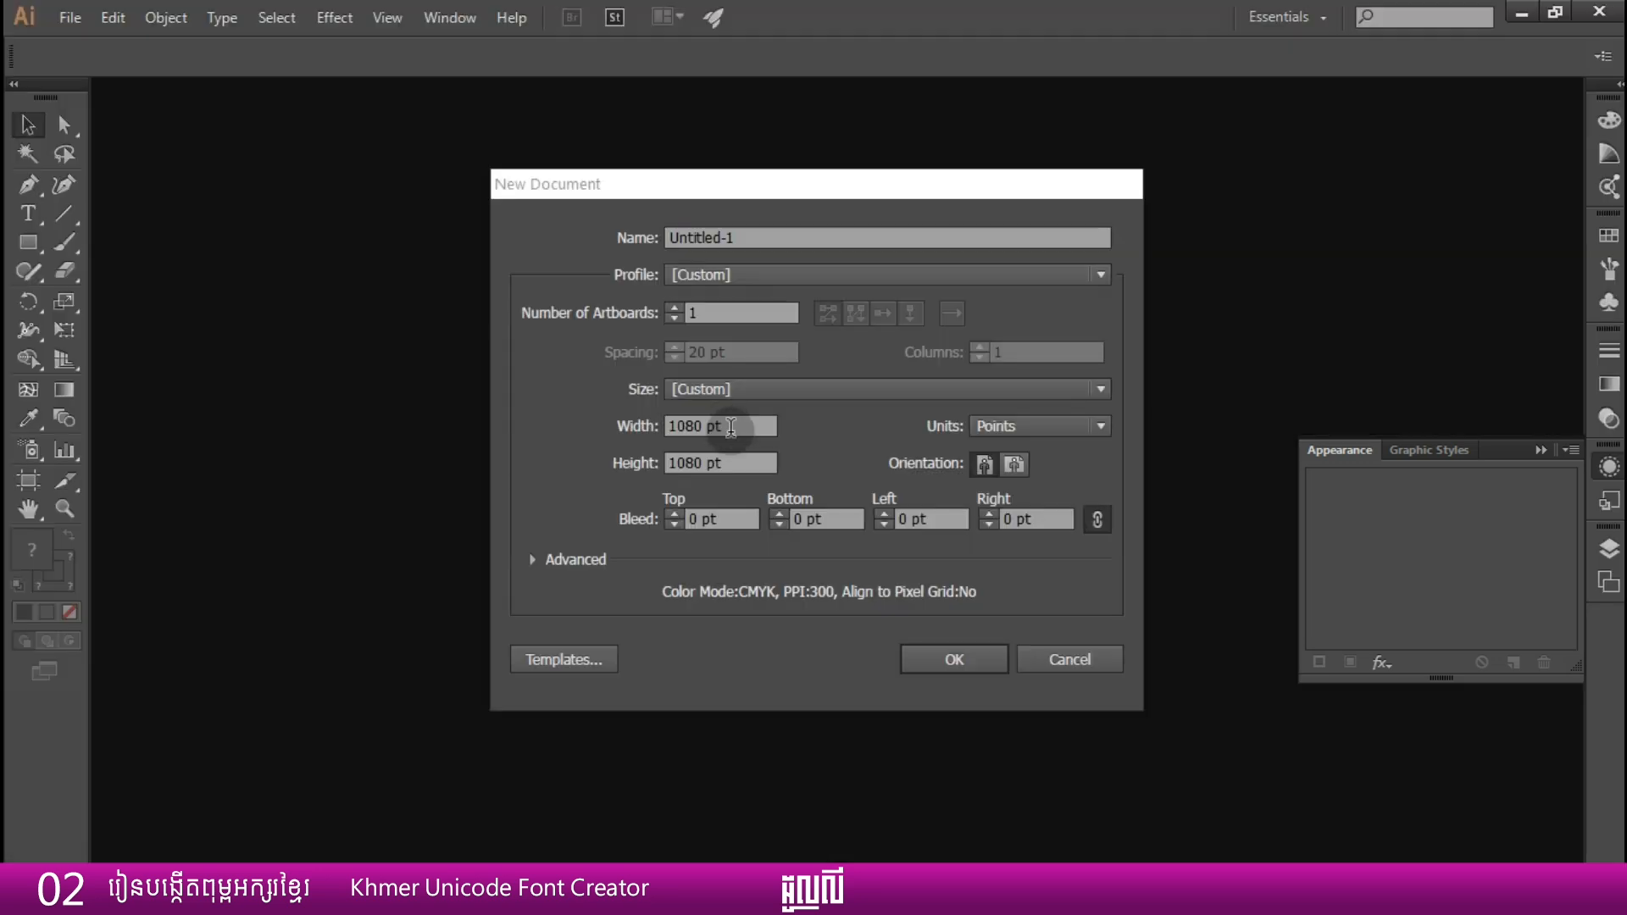
{"action": "left_click", "coordinate": [730, 428]}
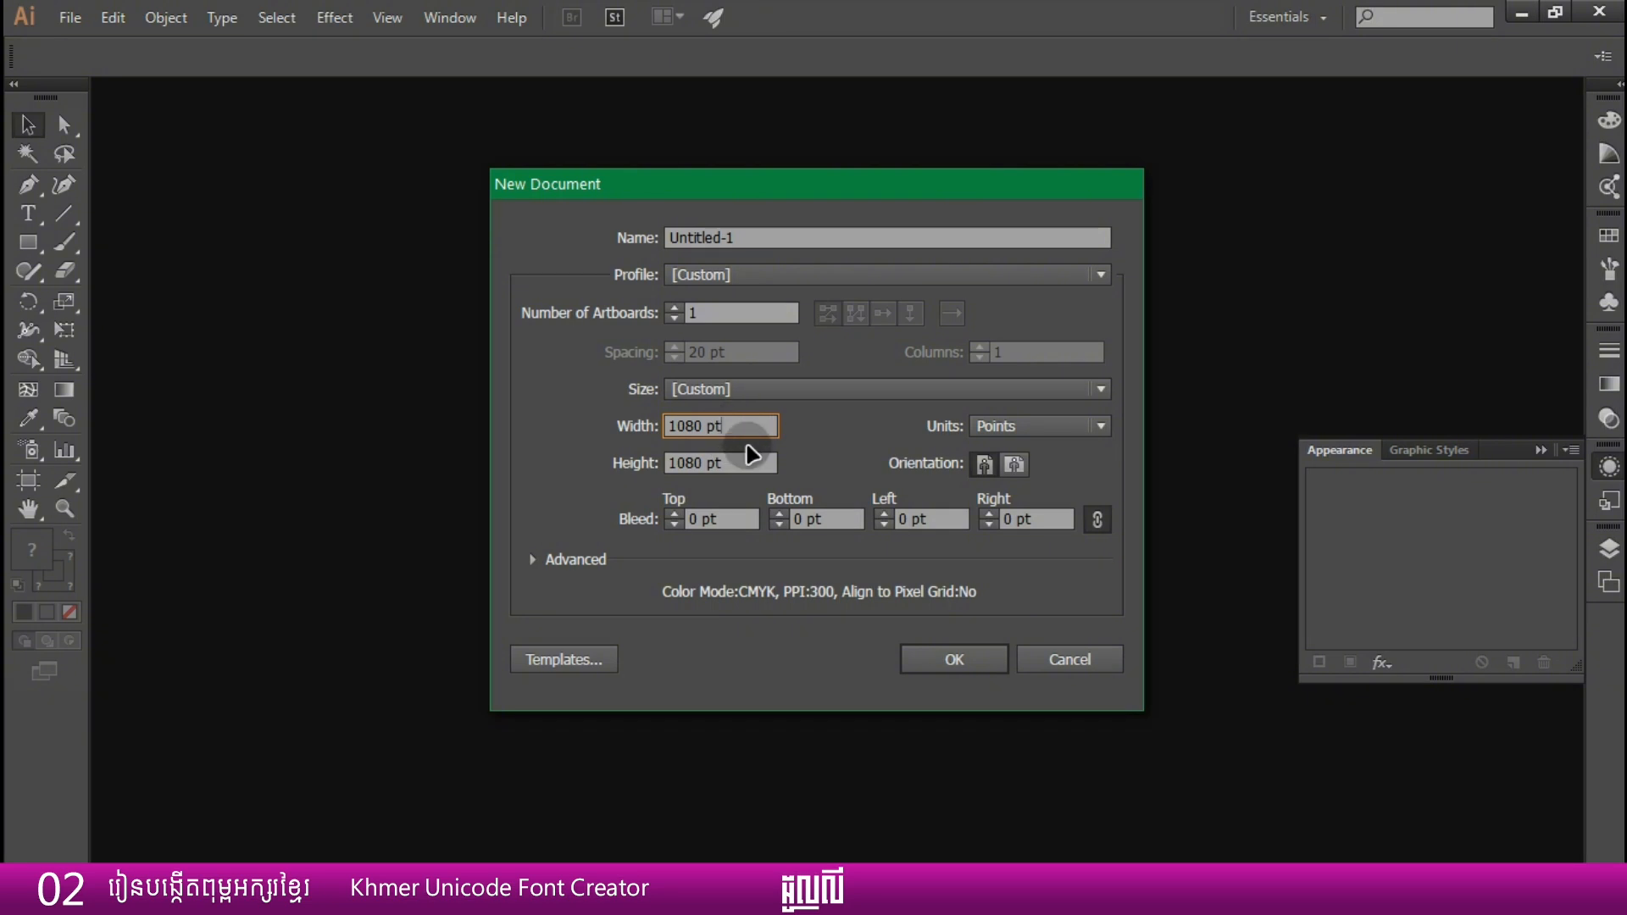
{"action": "left_click", "coordinate": [1080, 426]}
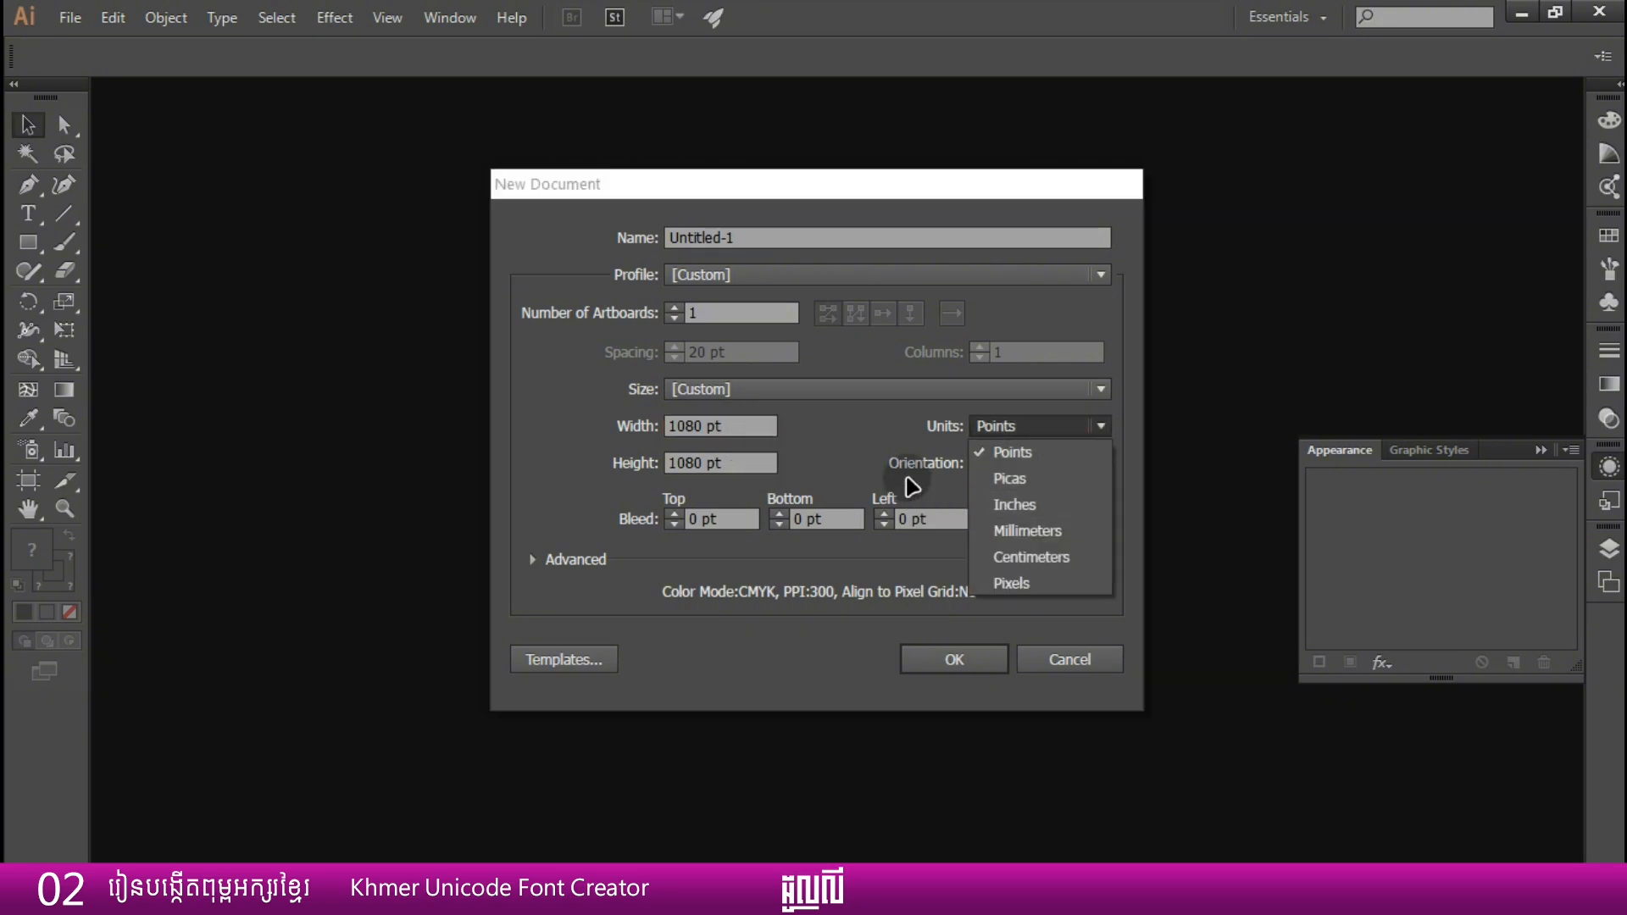
{"action": "left_click", "coordinate": [964, 436]}
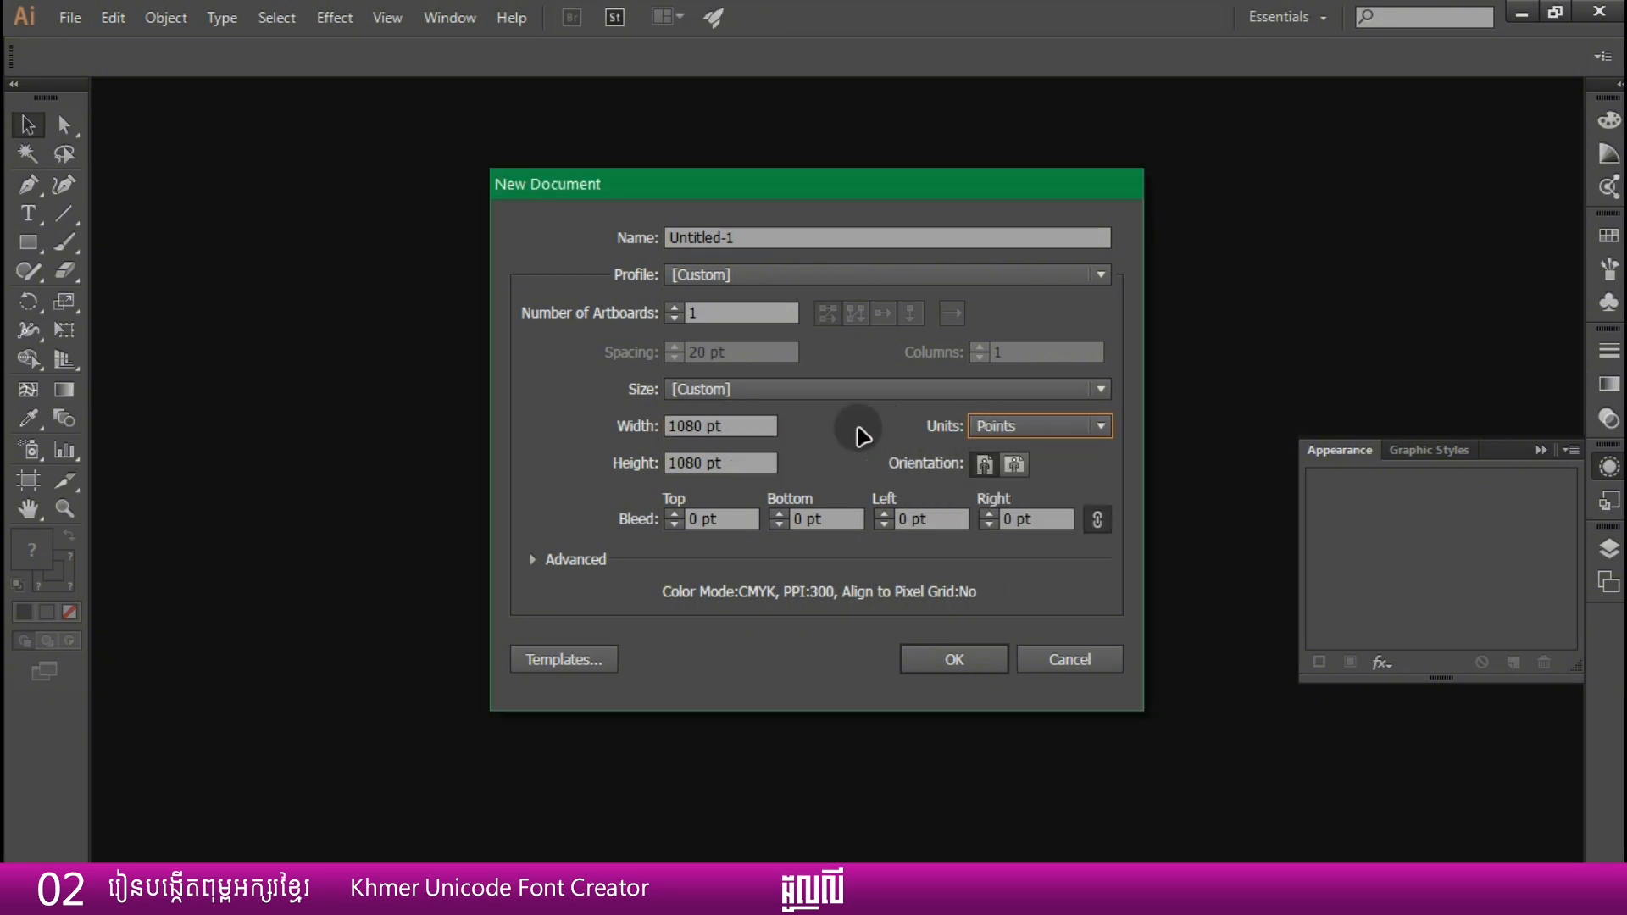
{"action": "left_click", "coordinate": [965, 669]}
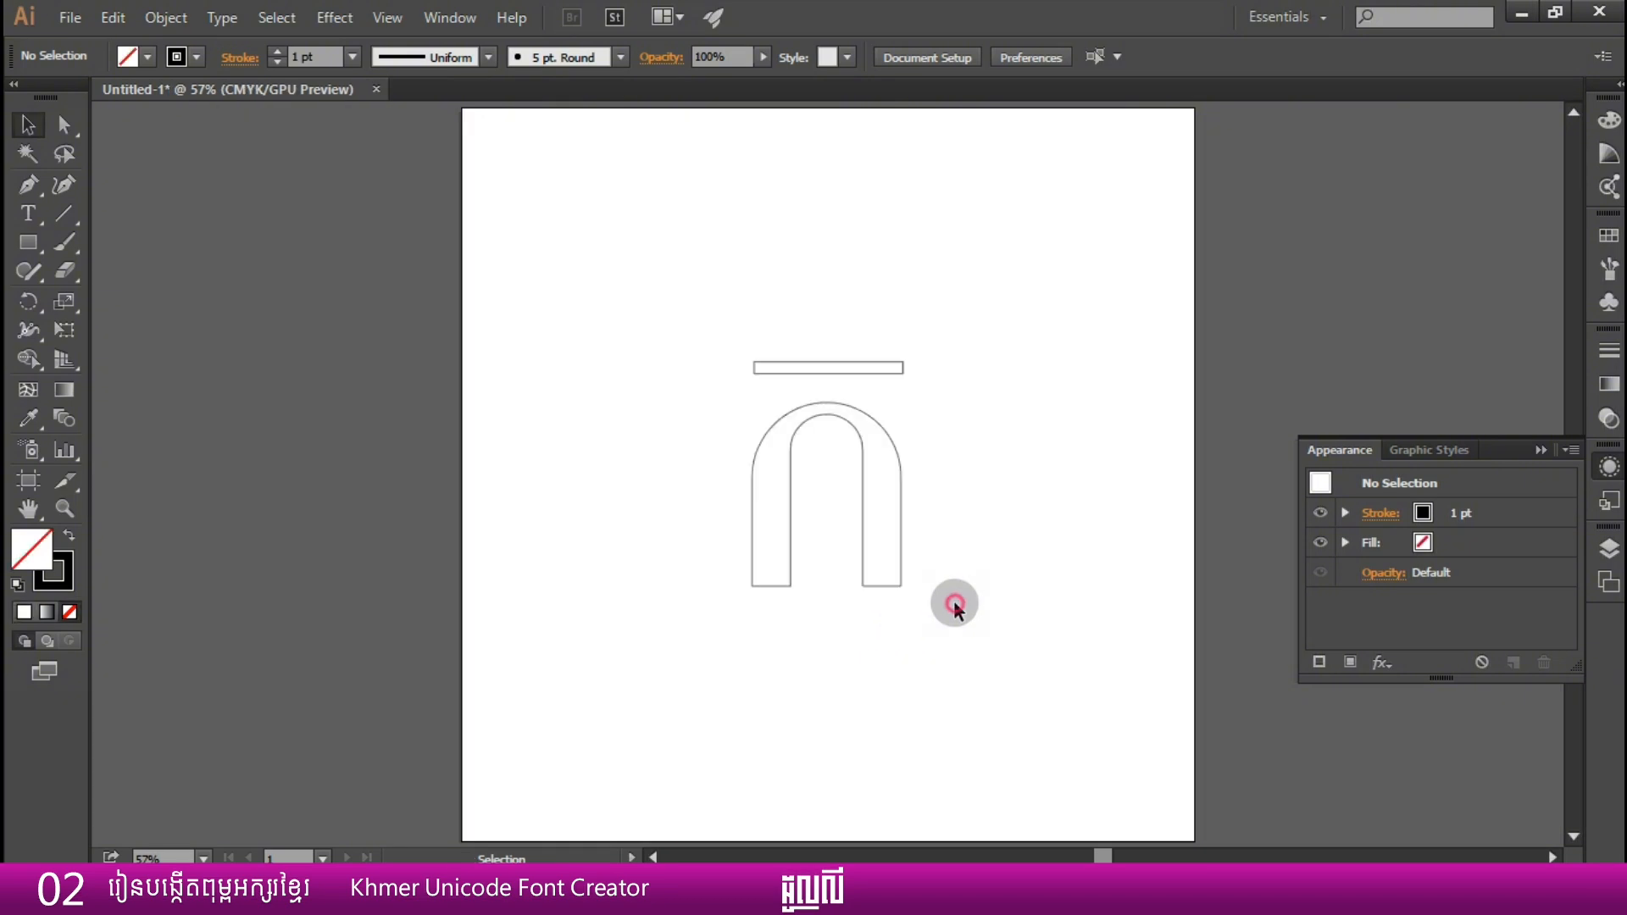
- Fill the pasted ka-khmr outline with black and remove its stroke
{"action": "left_click_drag", "start_coordinate": [966, 627], "coordinate": [641, 299]}
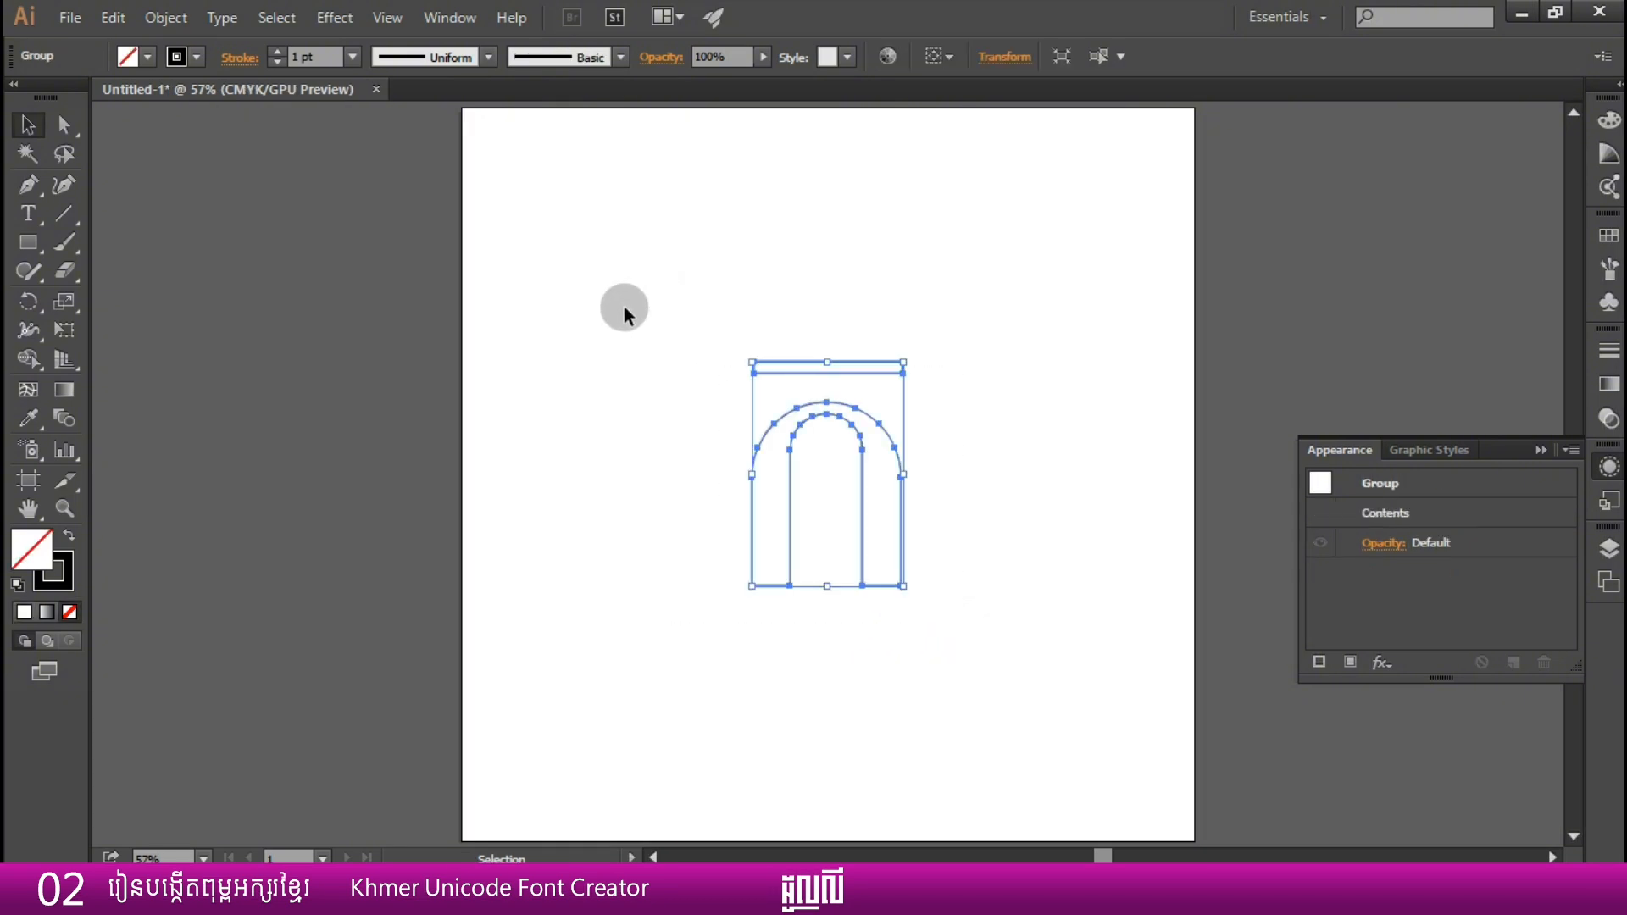
{"action": "left_click", "coordinate": [148, 56]}
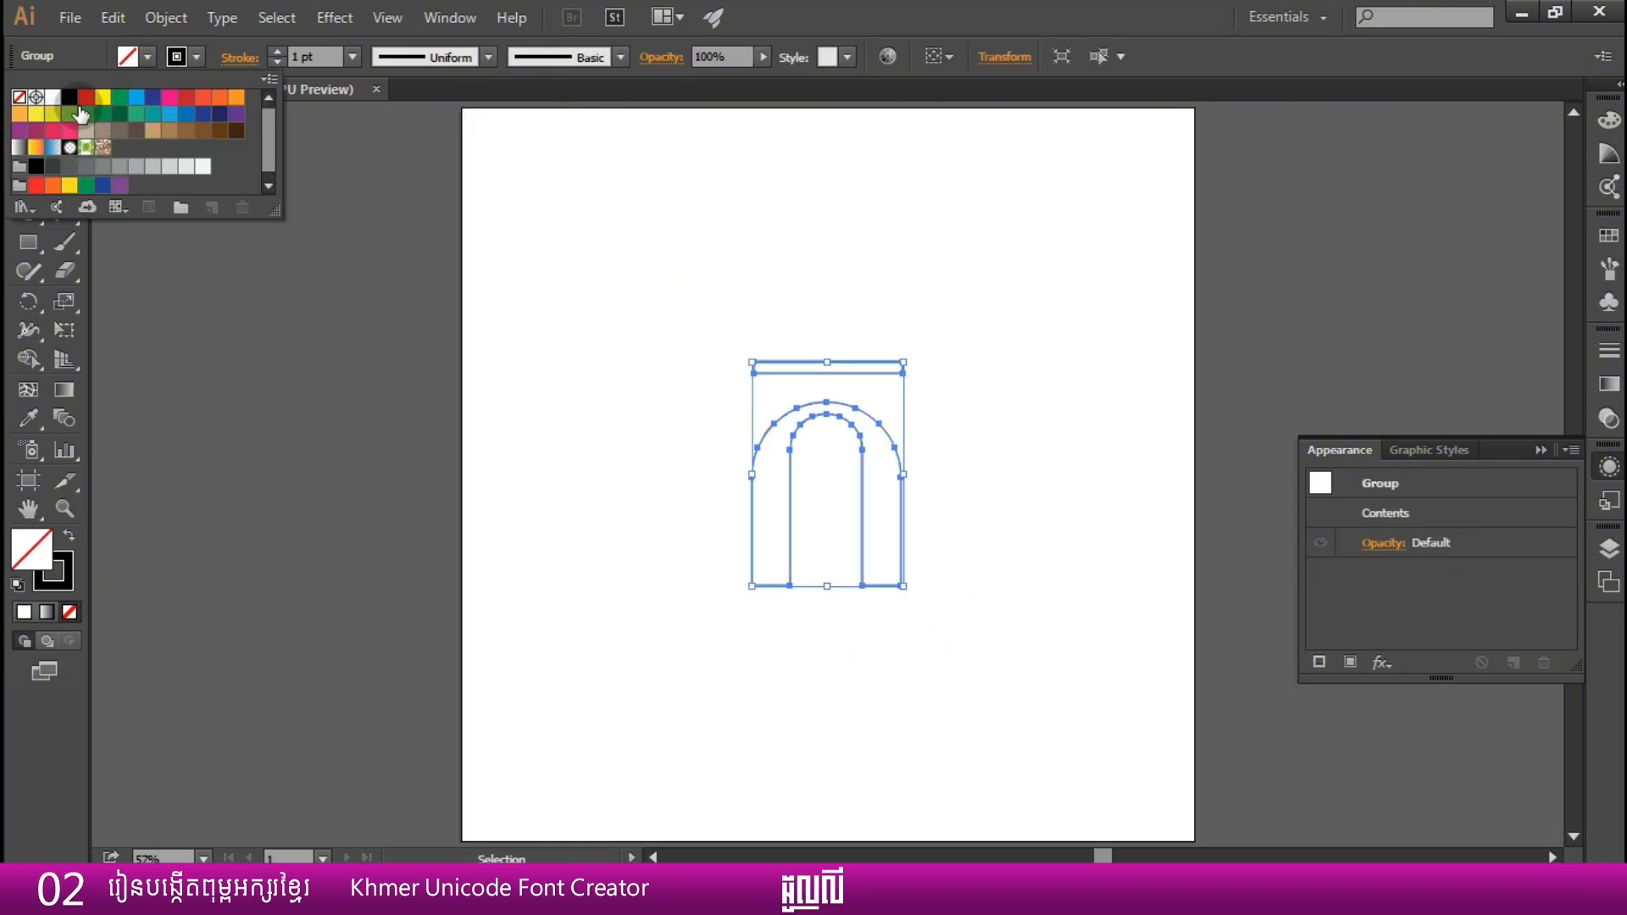
{"action": "left_click", "coordinate": [69, 98]}
{"action": "left_click", "coordinate": [200, 56]}
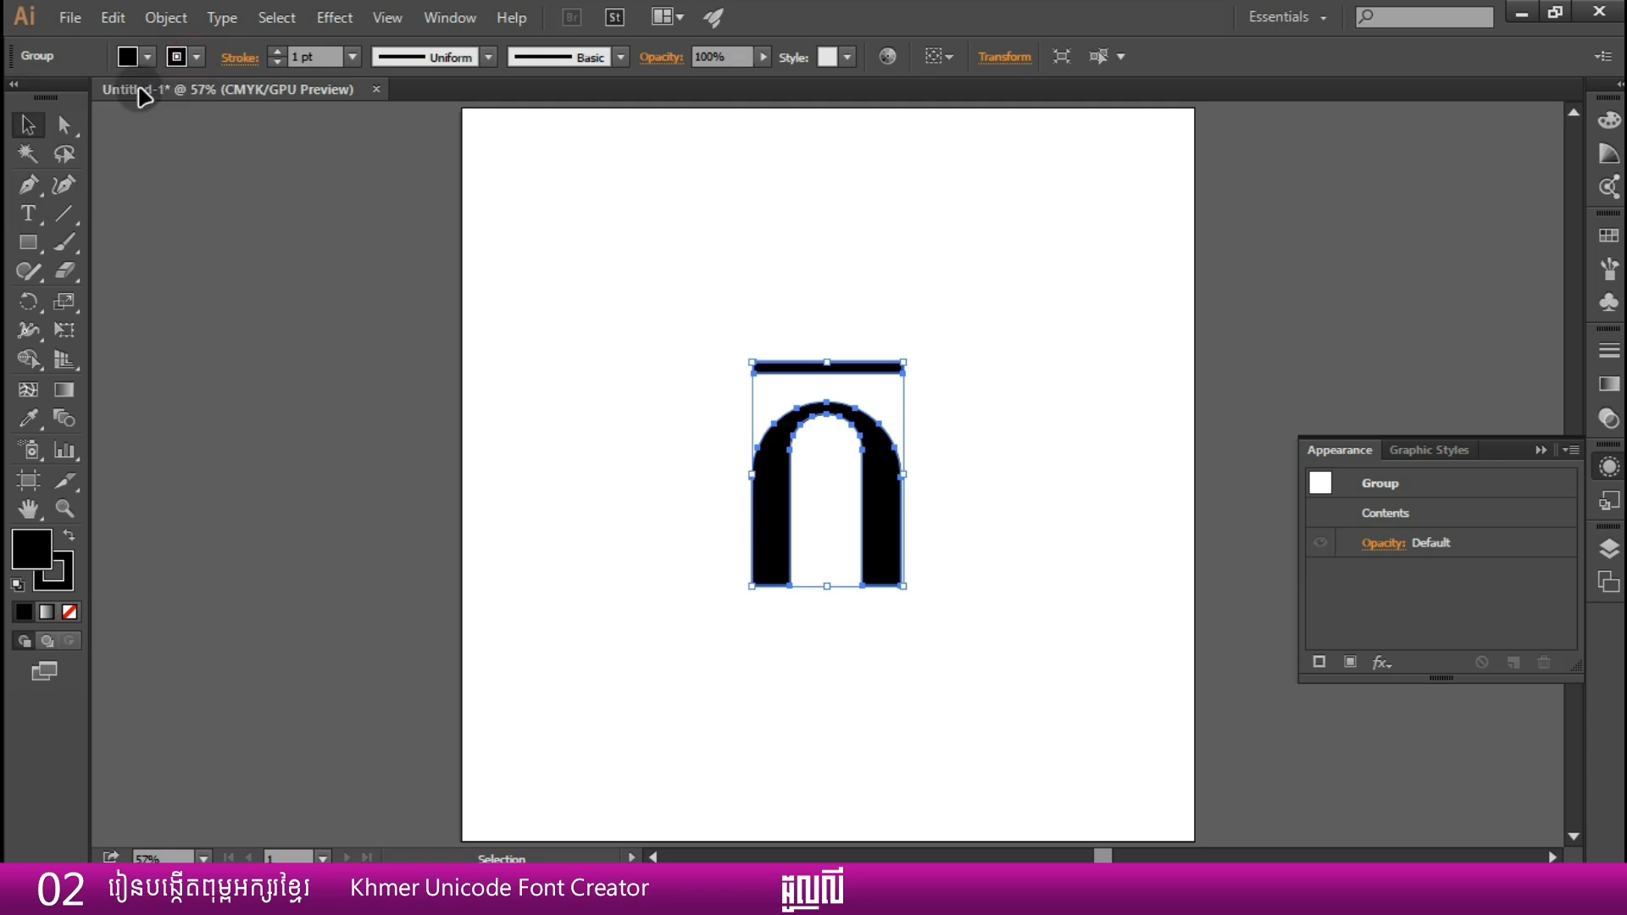
{"action": "left_click", "coordinate": [15, 101]}
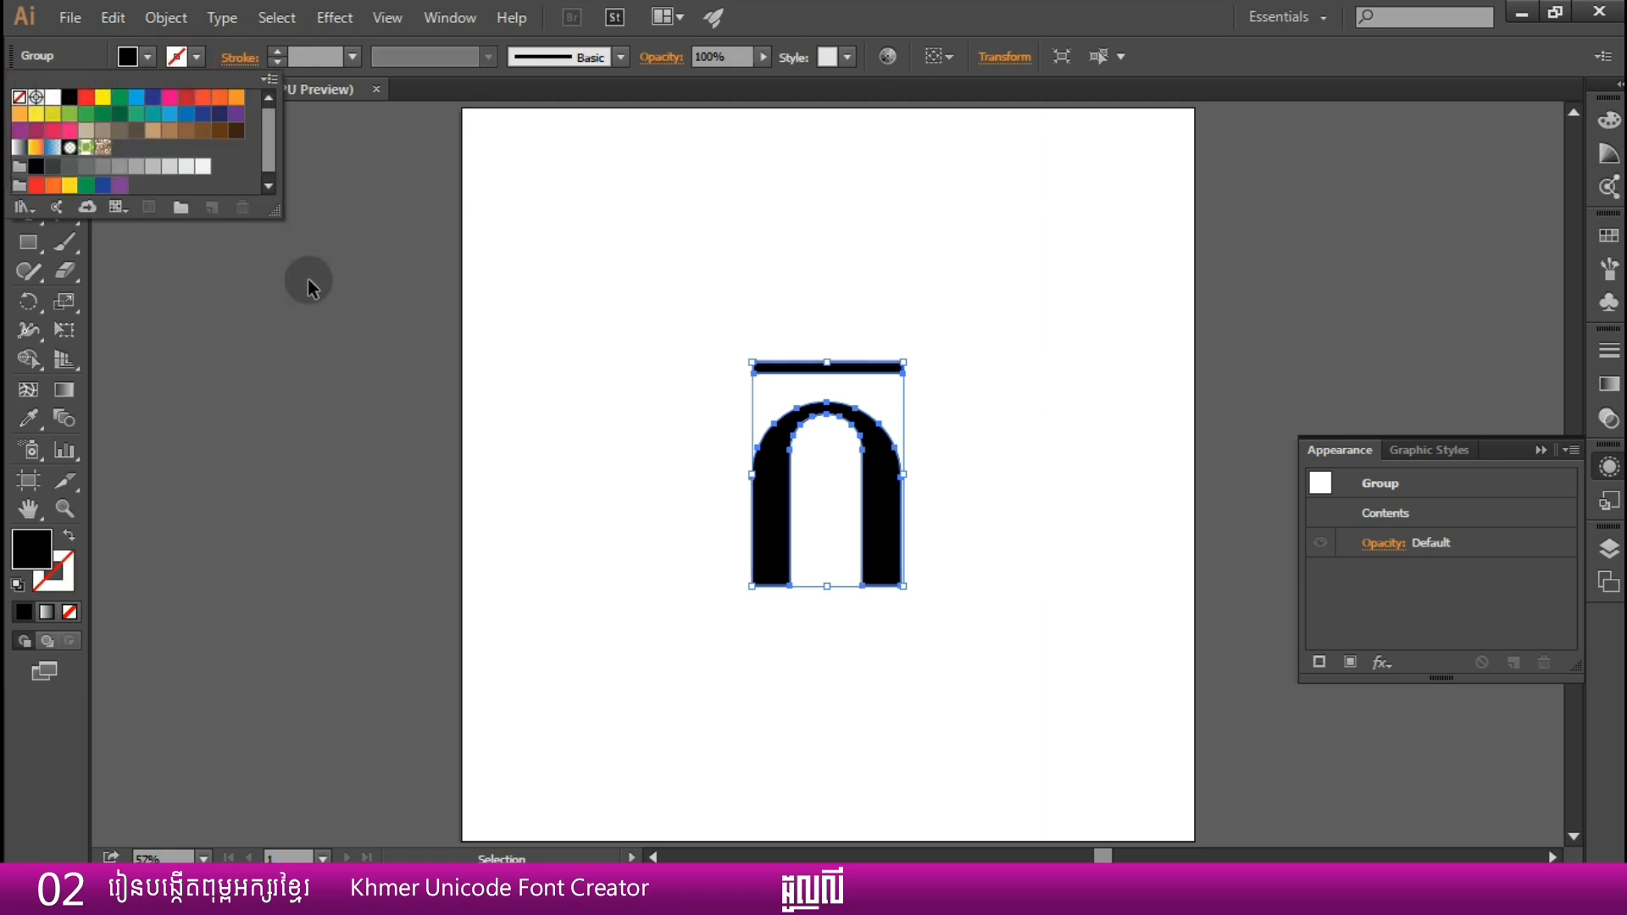
{"action": "left_click", "coordinate": [738, 366]}
{"action": "left_click", "coordinate": [682, 316]}
{"action": "scroll", "coordinate": [683, 312], "scroll_direction": "down", "scroll_amount": 1}
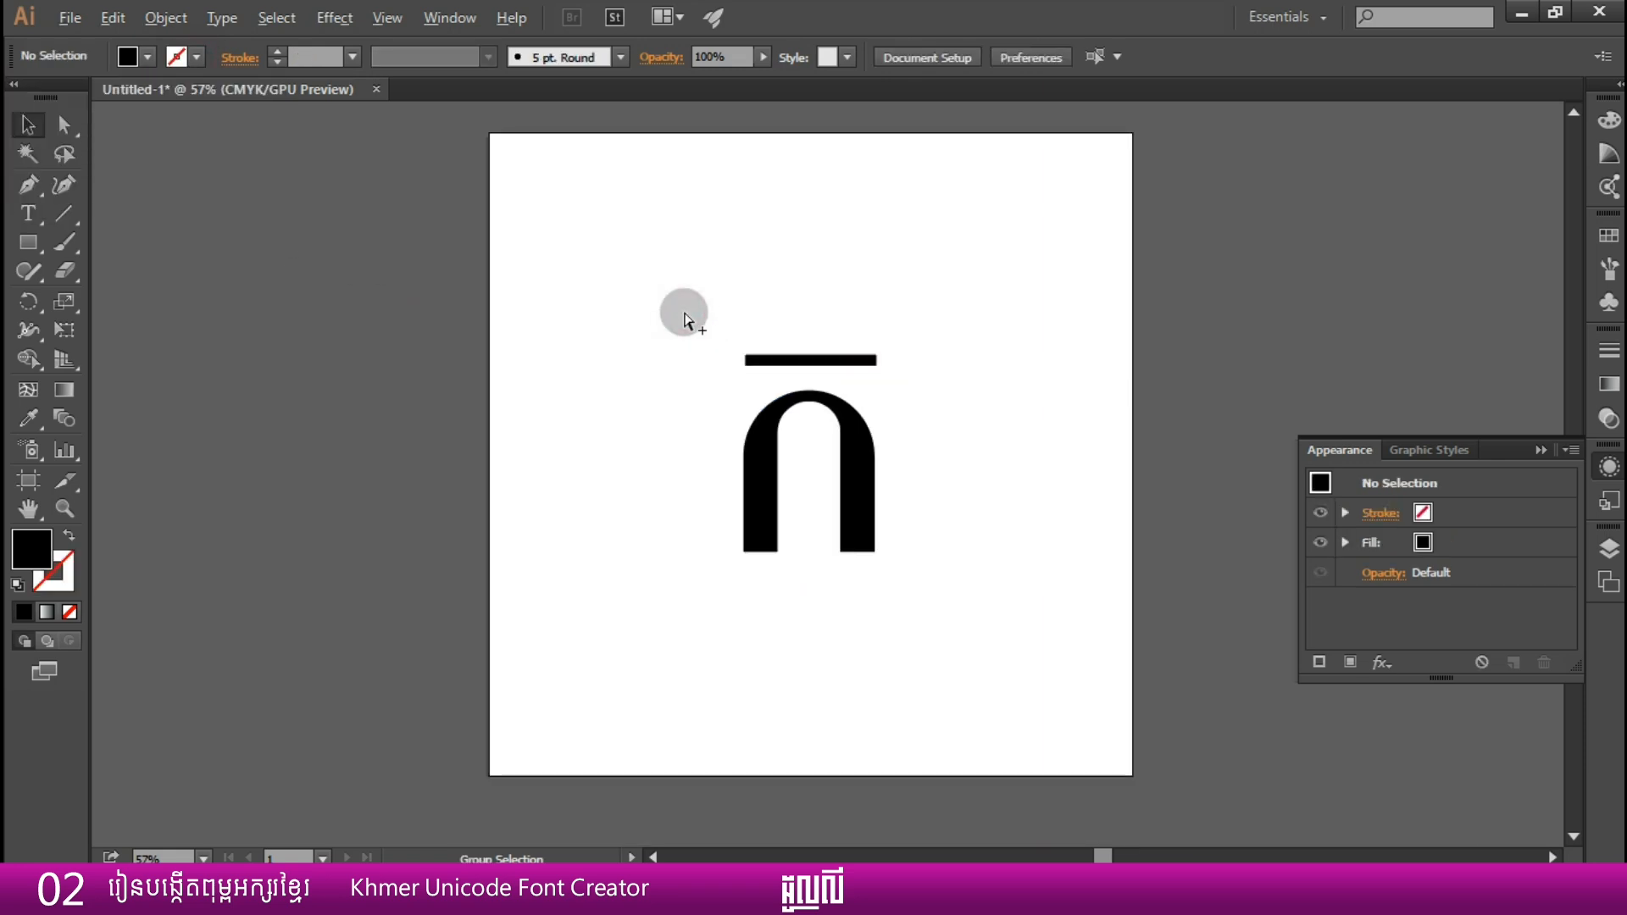
{"action": "left_click_drag", "start_coordinate": [712, 320], "coordinate": [620, 362]}
{"action": "left_click", "coordinate": [616, 363]}
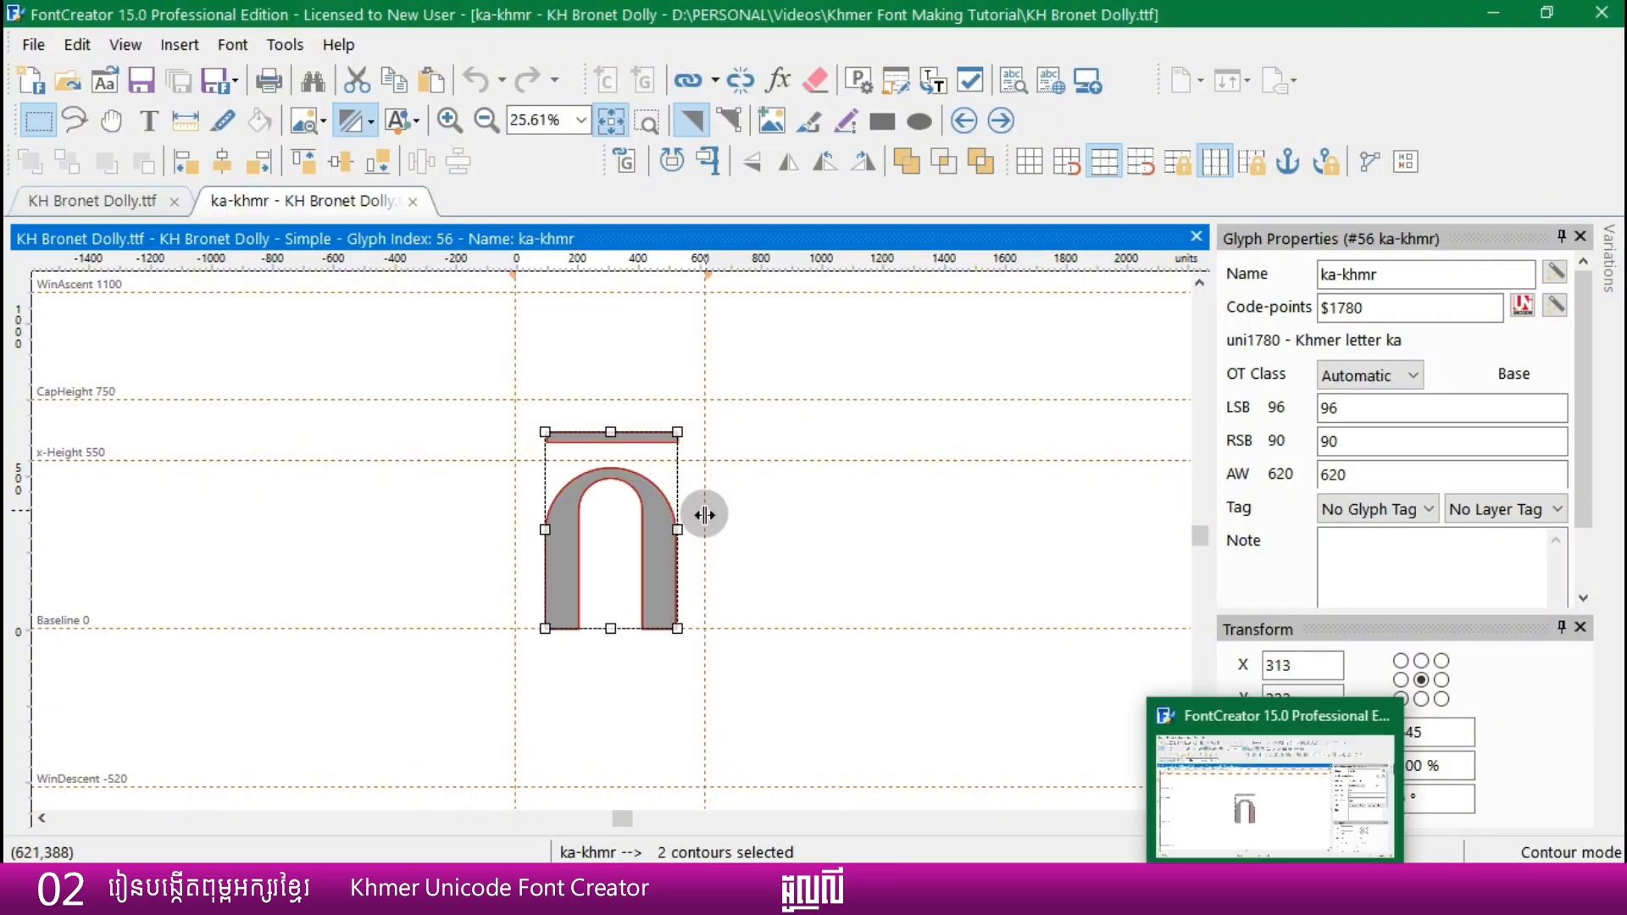
- Copy the black ka outline from the Illustrator artboard and paste it into the ka-khmr glyph in FontCreator
{"action": "left_click", "coordinate": [805, 520]}
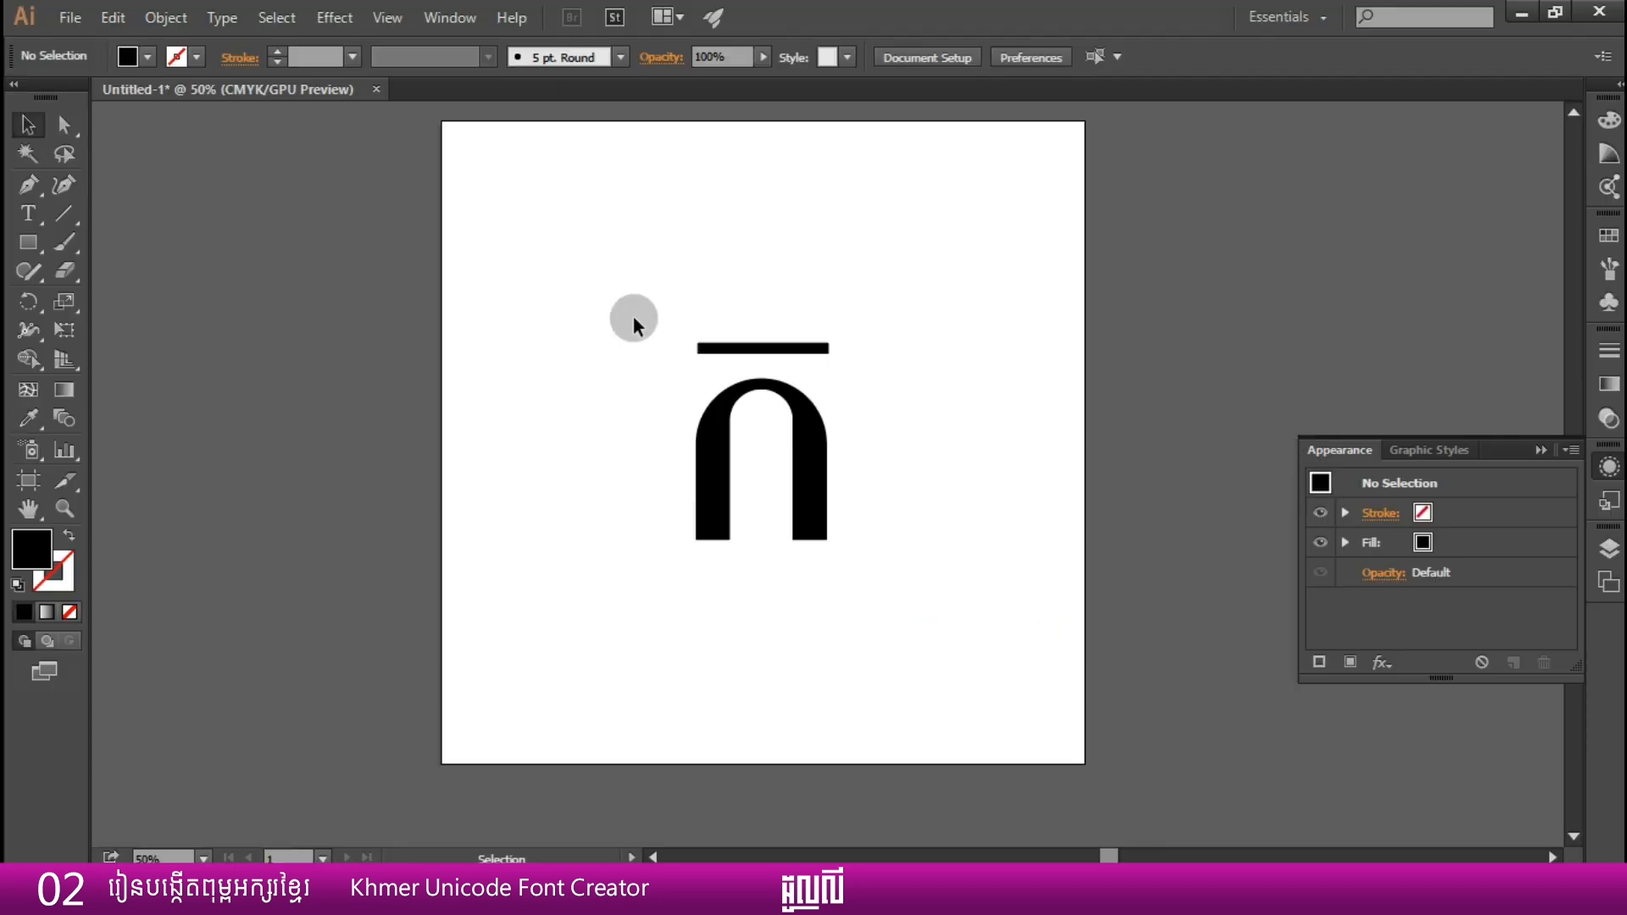
{"action": "left_click_drag", "start_coordinate": [628, 298], "coordinate": [905, 628]}
{"action": "left_click", "coordinate": [899, 573]}
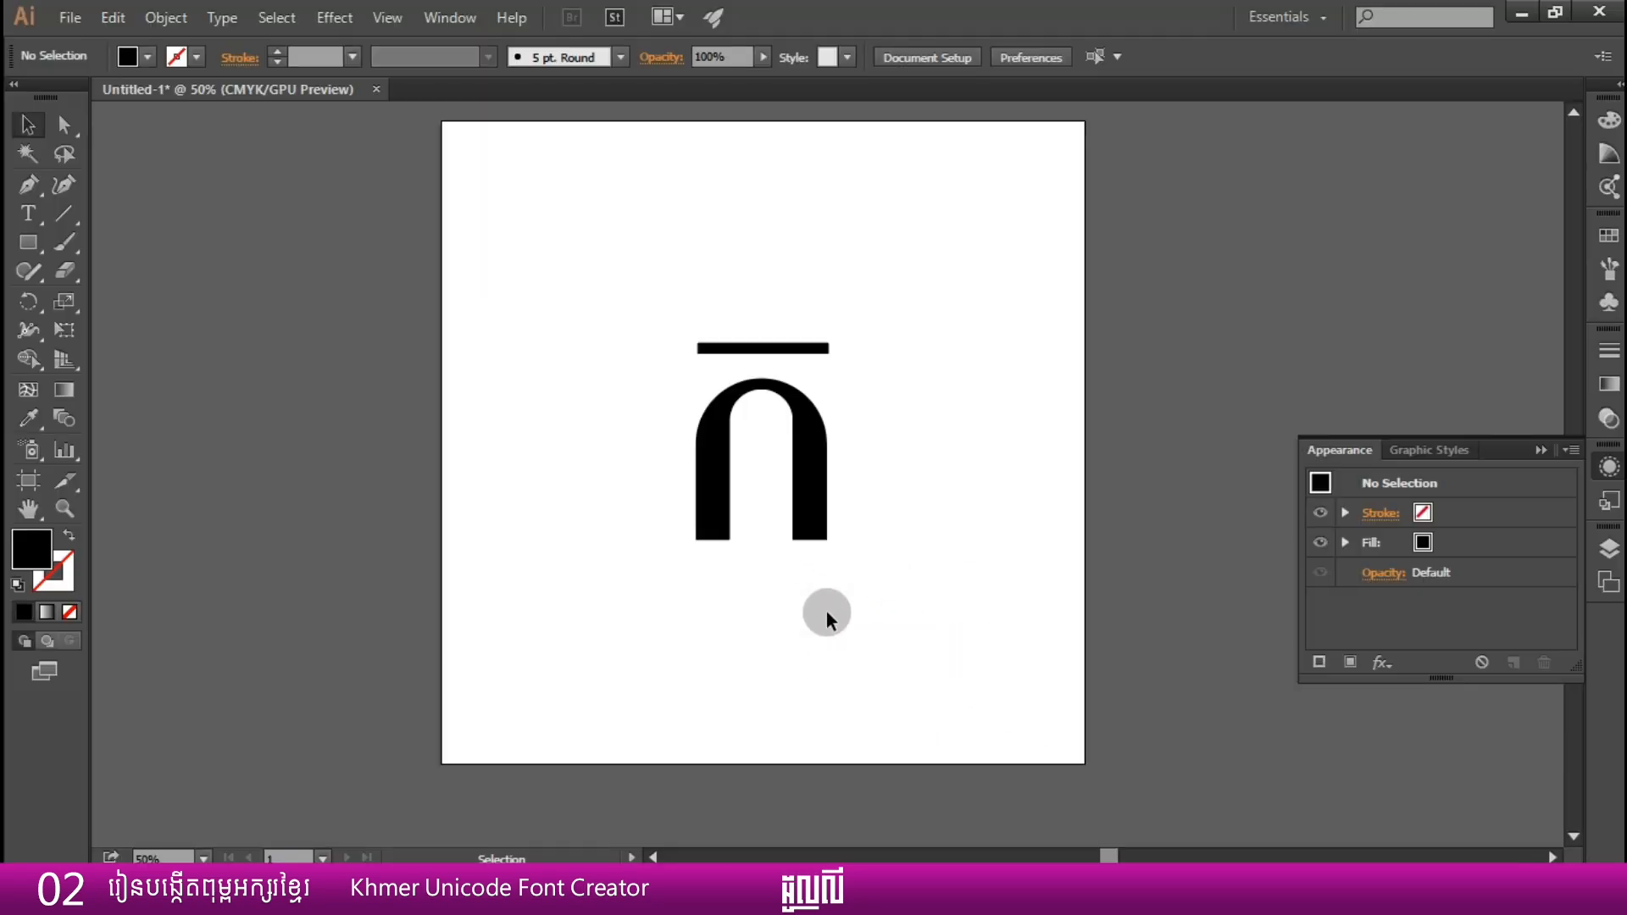
{"action": "left_click", "coordinate": [866, 567]}
{"action": "left_click_drag", "start_coordinate": [866, 567], "coordinate": [628, 298]}
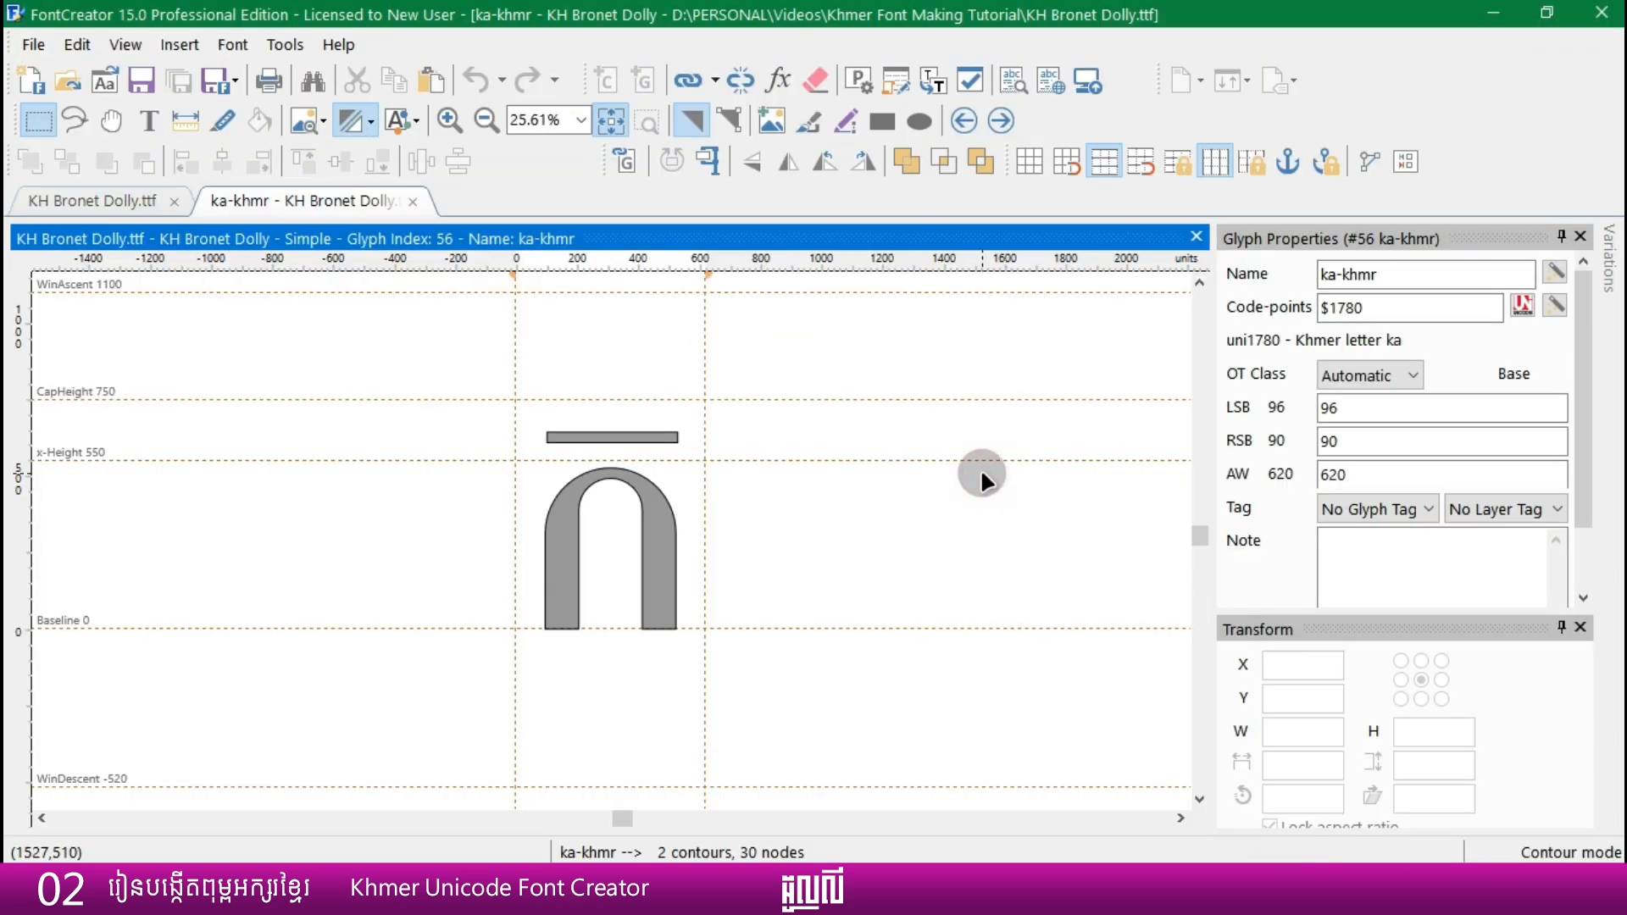
{"action": "key", "text": "ctrl+v"}
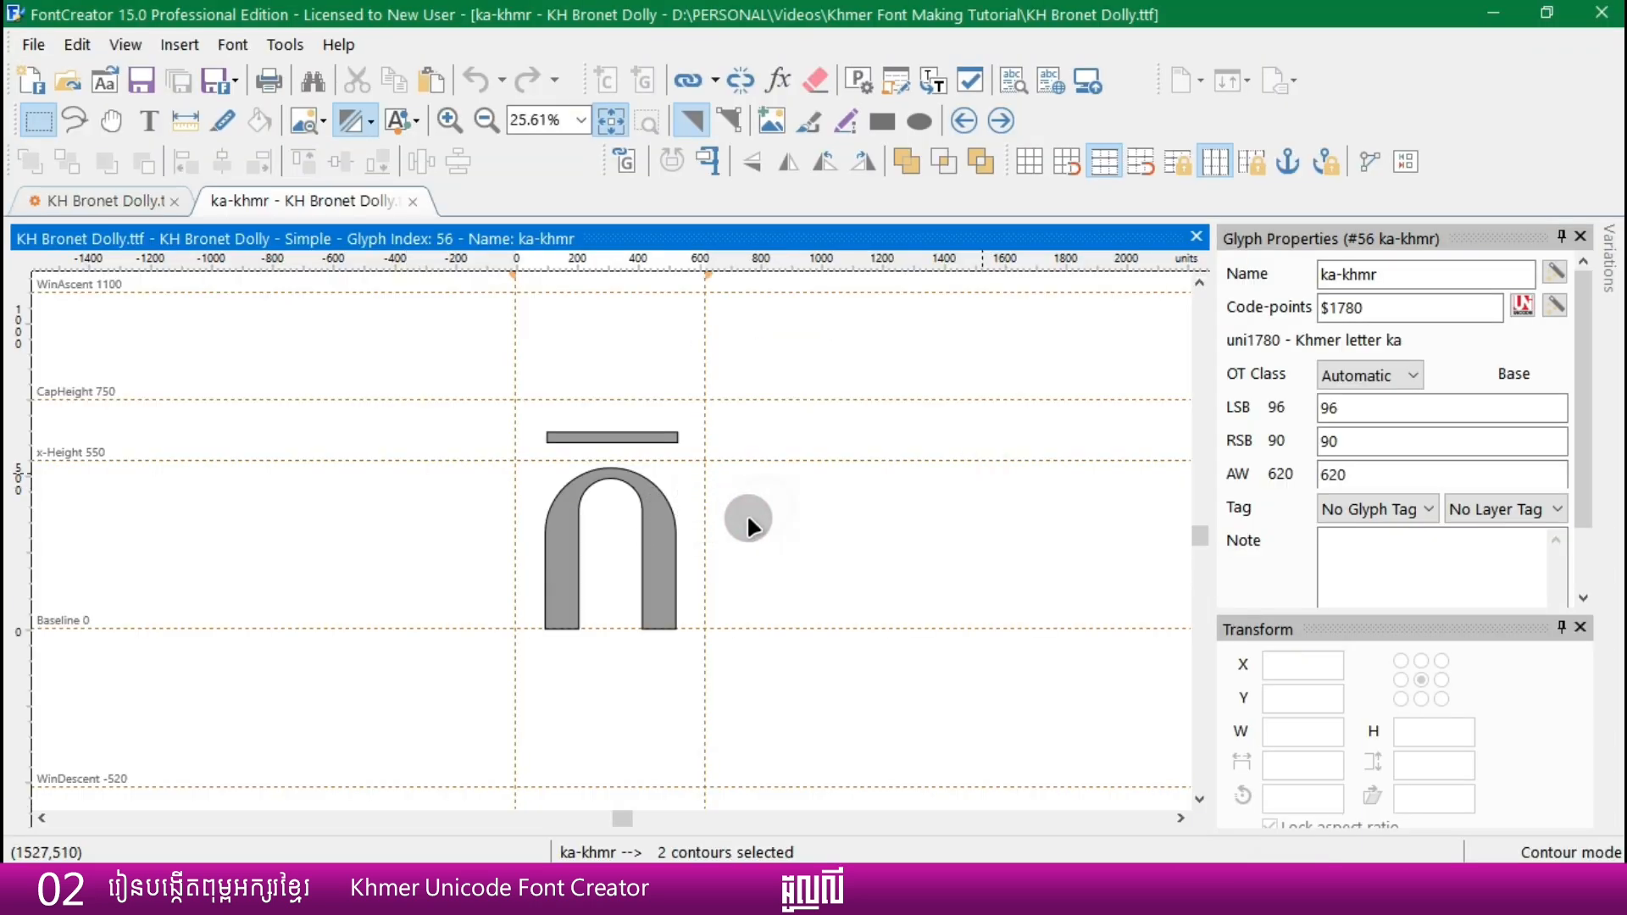
{"action": "scroll", "coordinate": [744, 542], "scroll_direction": "down", "scroll_amount": 2}
{"action": "scroll", "coordinate": [750, 561], "scroll_direction": "down", "scroll_amount": 2}
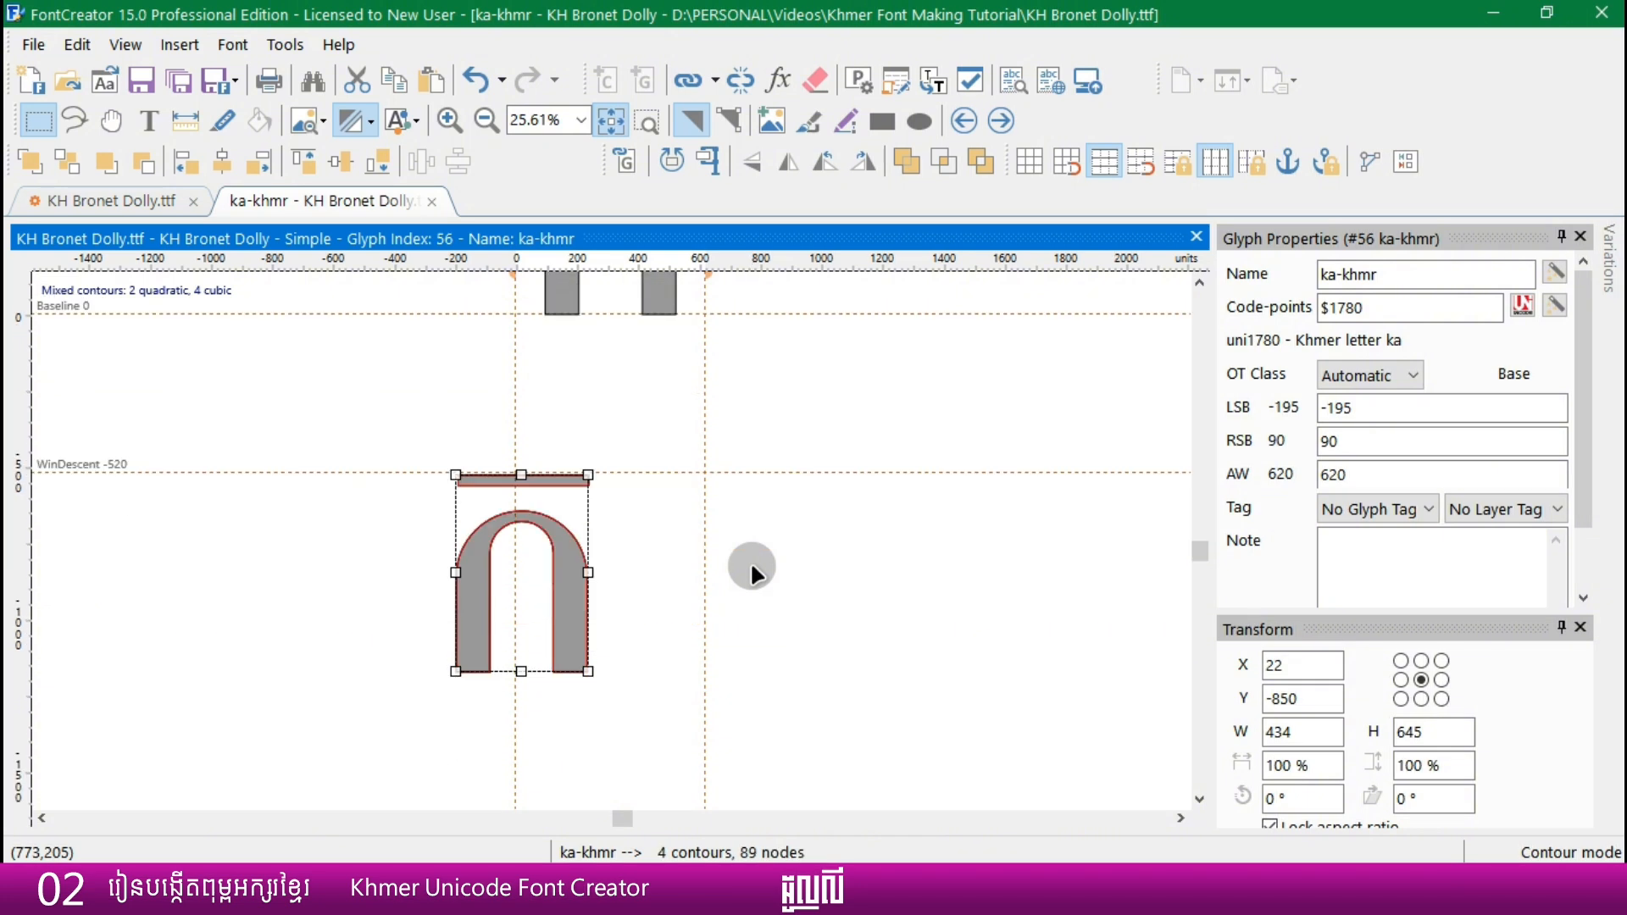
- Undo the pasting of the outline into the ka-khmr glyph
{"action": "key", "text": "ctrl+z"}
{"action": "scroll", "coordinate": [750, 561], "scroll_direction": "up", "scroll_amount": 1}
{"action": "scroll", "coordinate": [750, 560], "scroll_direction": "up", "scroll_amount": 2}
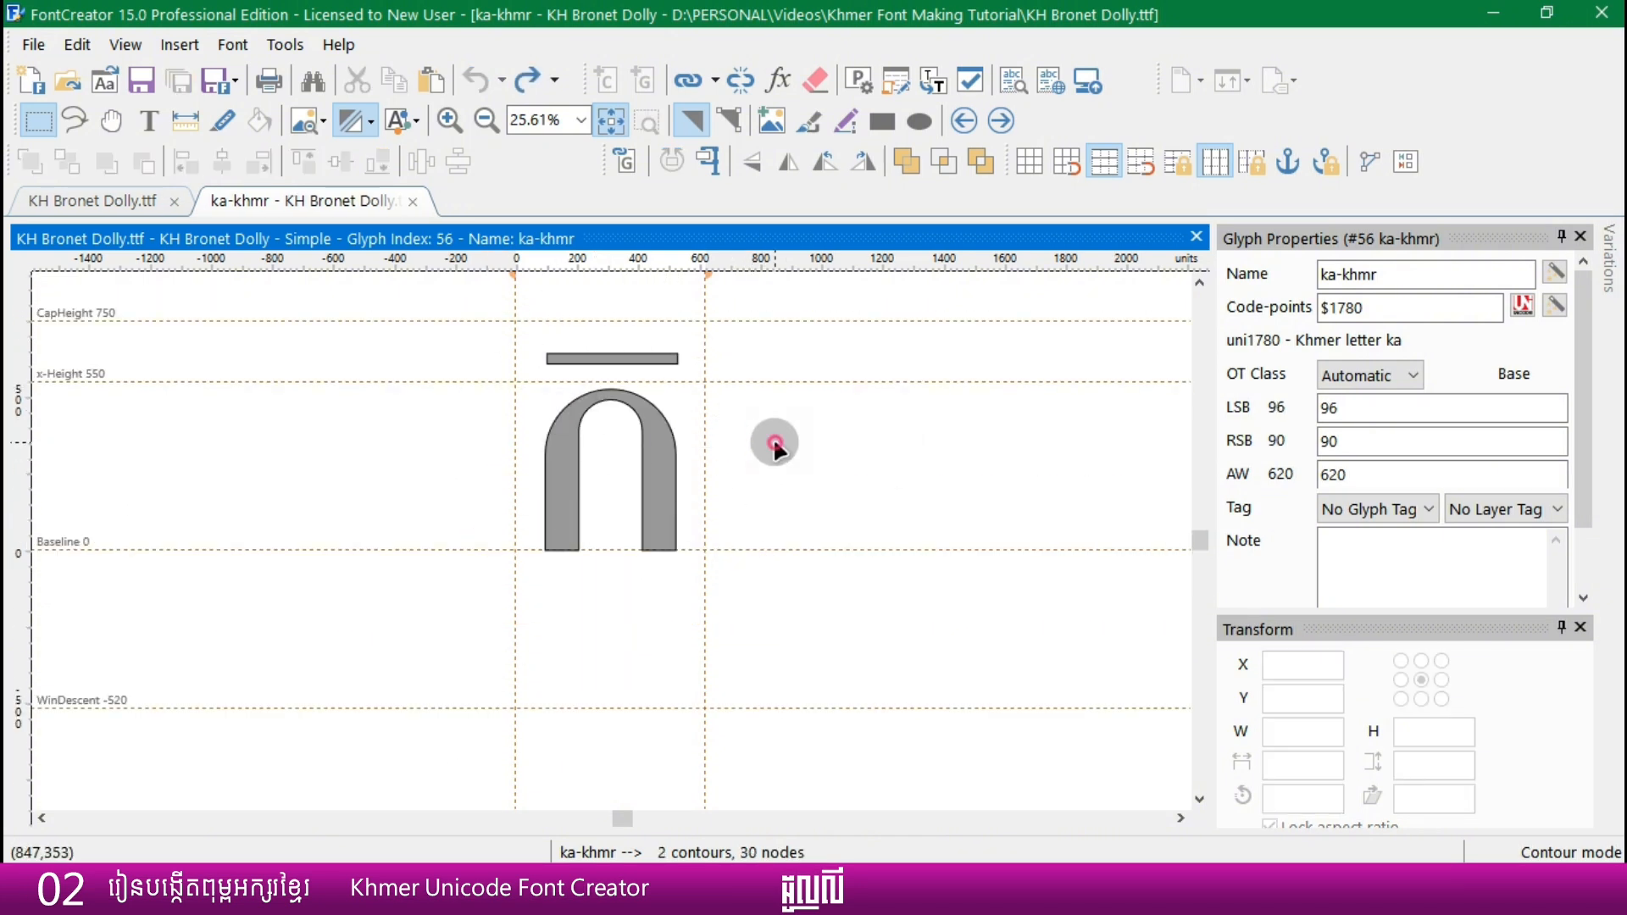
- Switch back to the Illustrator document with the ka outline and display its rulers
{"action": "mouse_move", "coordinate": [339, 886]}
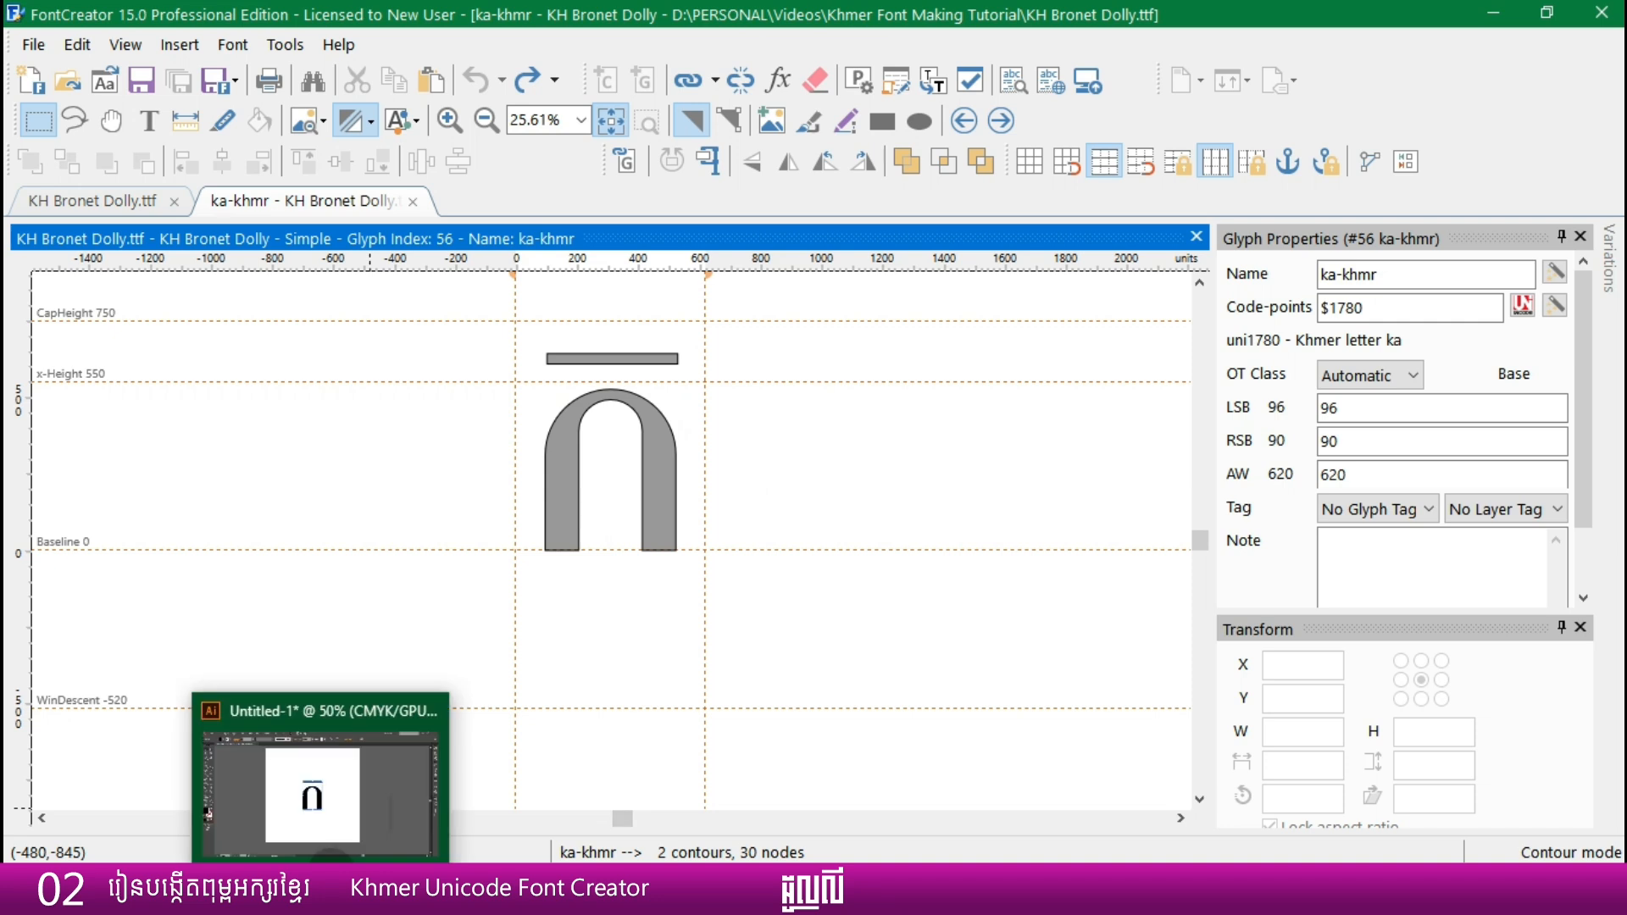
{"action": "left_click", "coordinate": [328, 832]}
{"action": "left_click", "coordinate": [531, 440]}
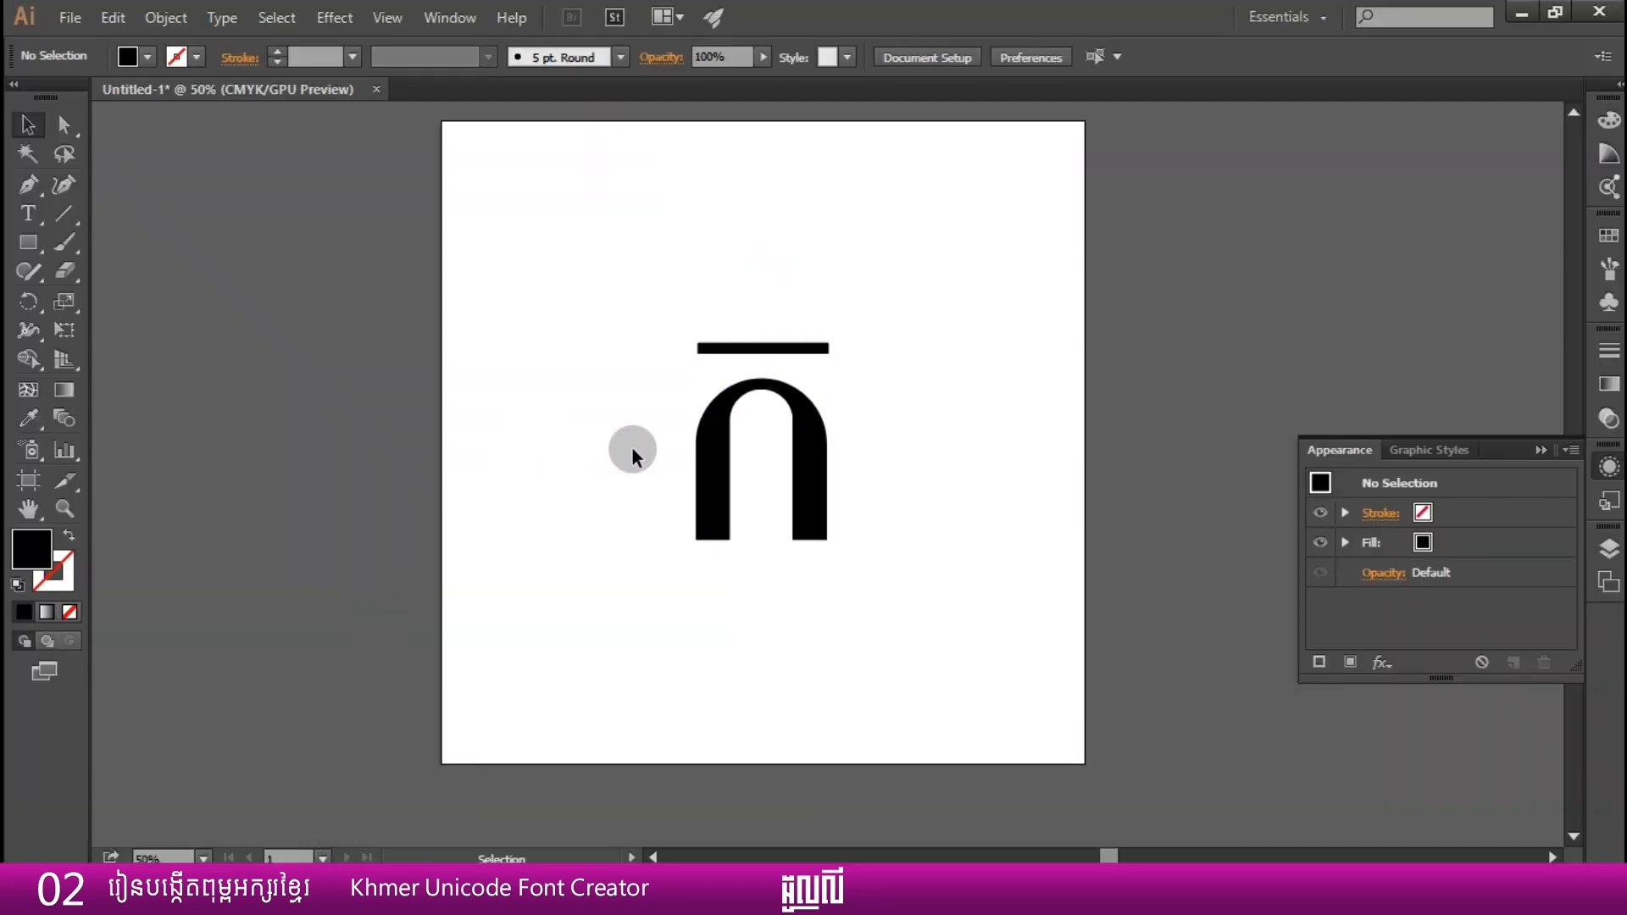
{"action": "left_click_drag", "start_coordinate": [628, 330], "coordinate": [567, 303]}
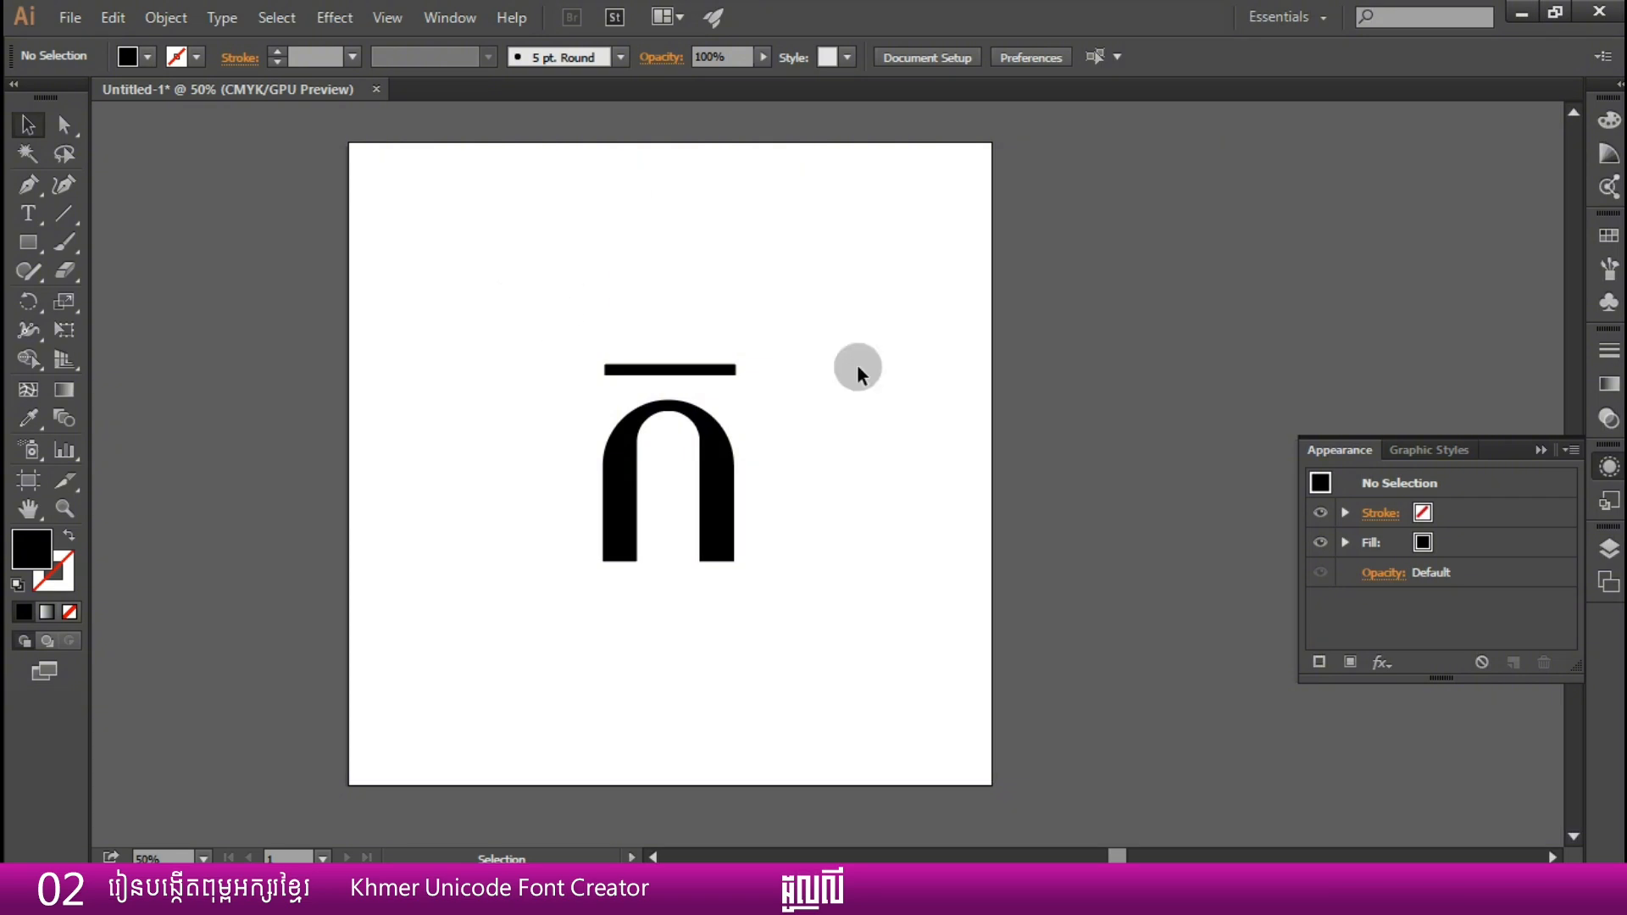
{"action": "left_click", "coordinate": [382, 886]}
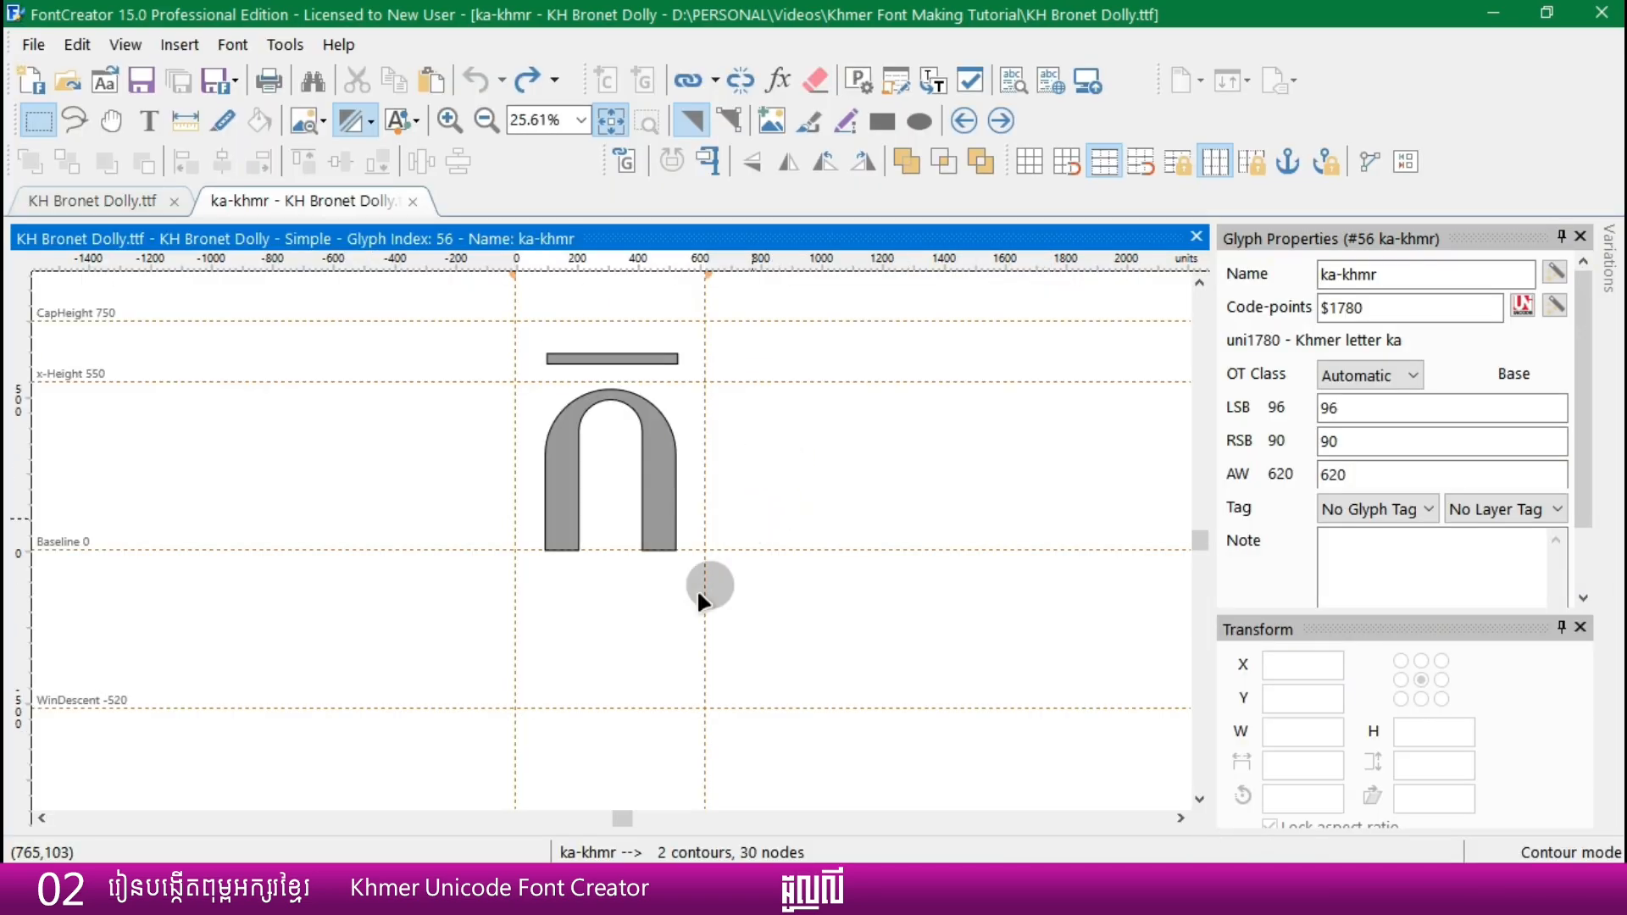
{"action": "left_click", "coordinate": [320, 883]}
{"action": "left_click", "coordinate": [362, 778]}
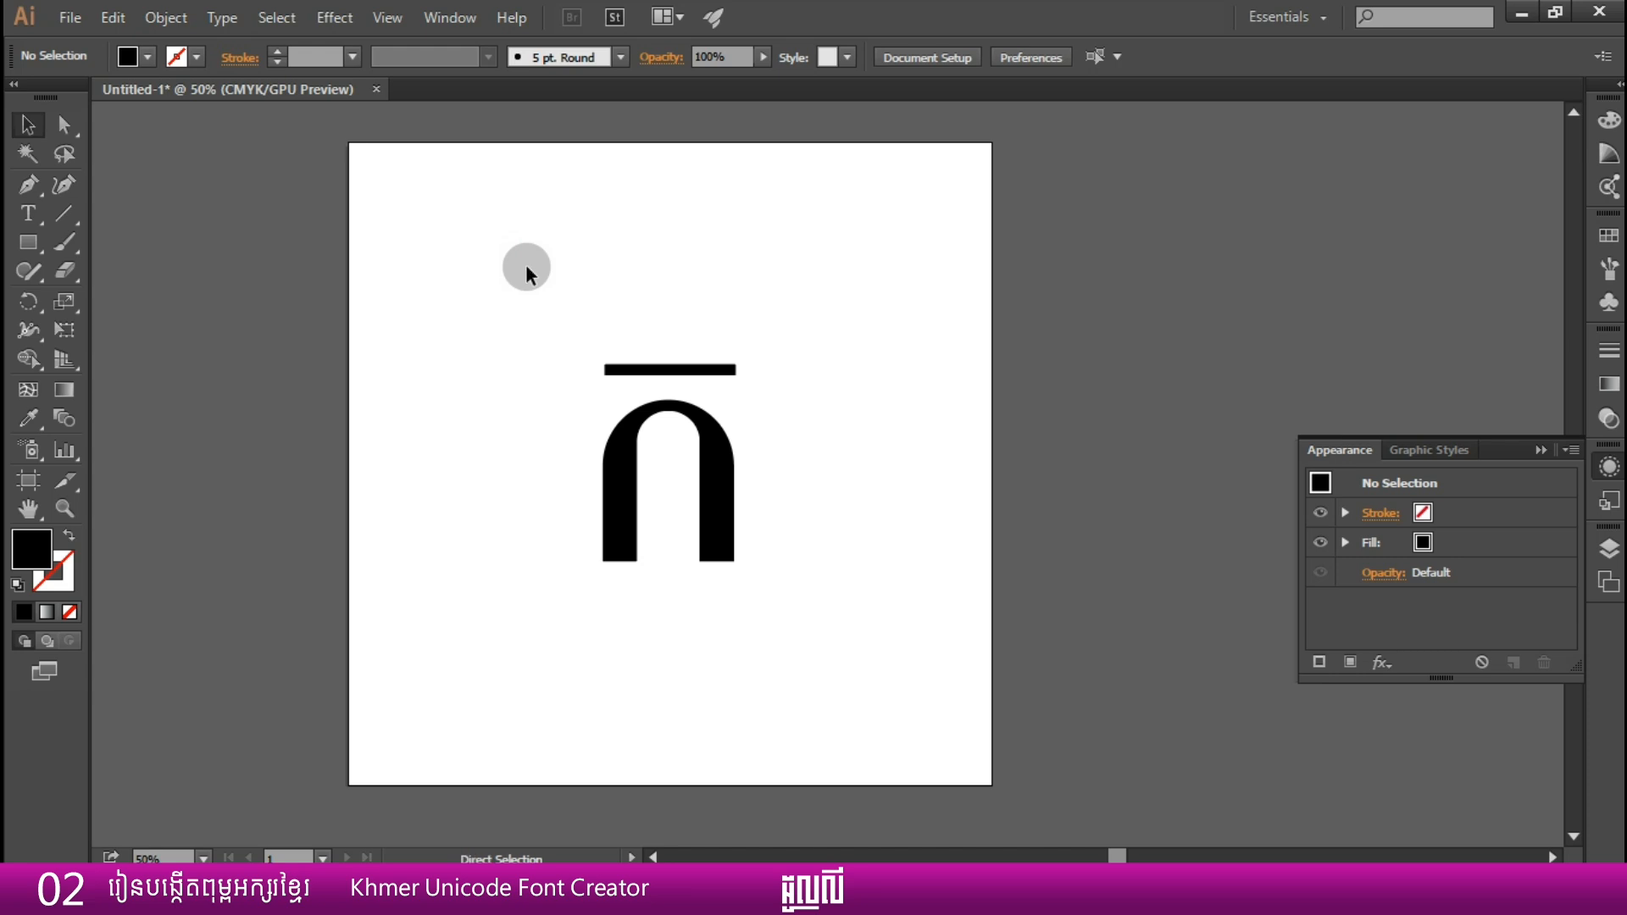
{"action": "key", "text": "ctrl+r"}
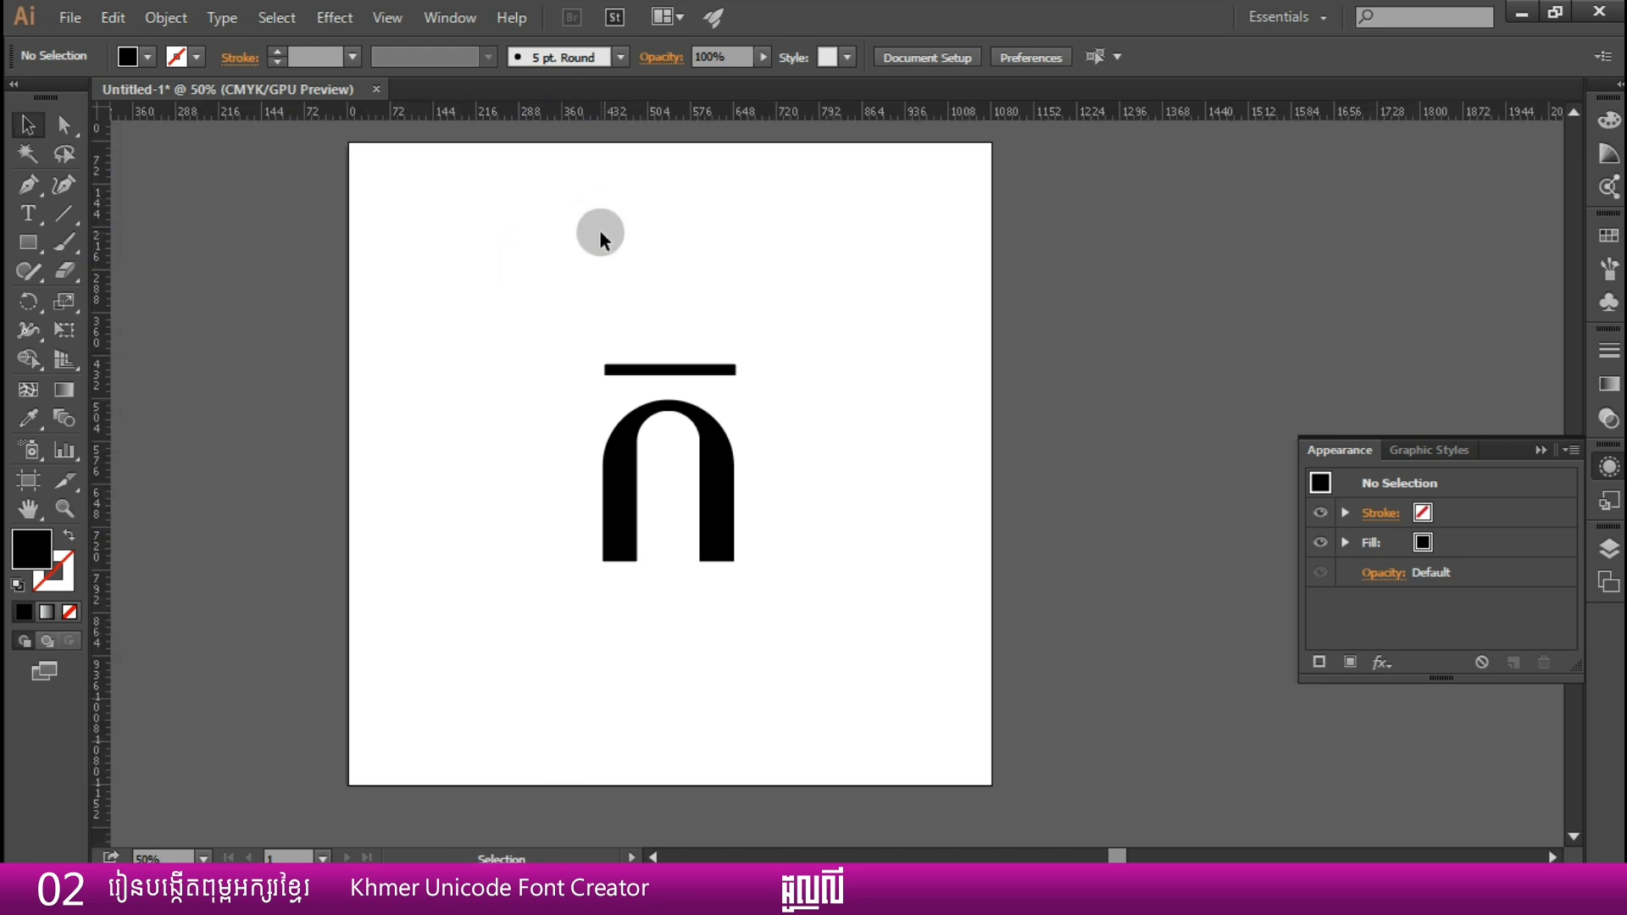
{"action": "left_click_drag", "start_coordinate": [679, 228], "coordinate": [634, 222]}
{"action": "left_click_drag", "start_coordinate": [492, 320], "coordinate": [694, 592]}
{"action": "left_click", "coordinate": [735, 561]}
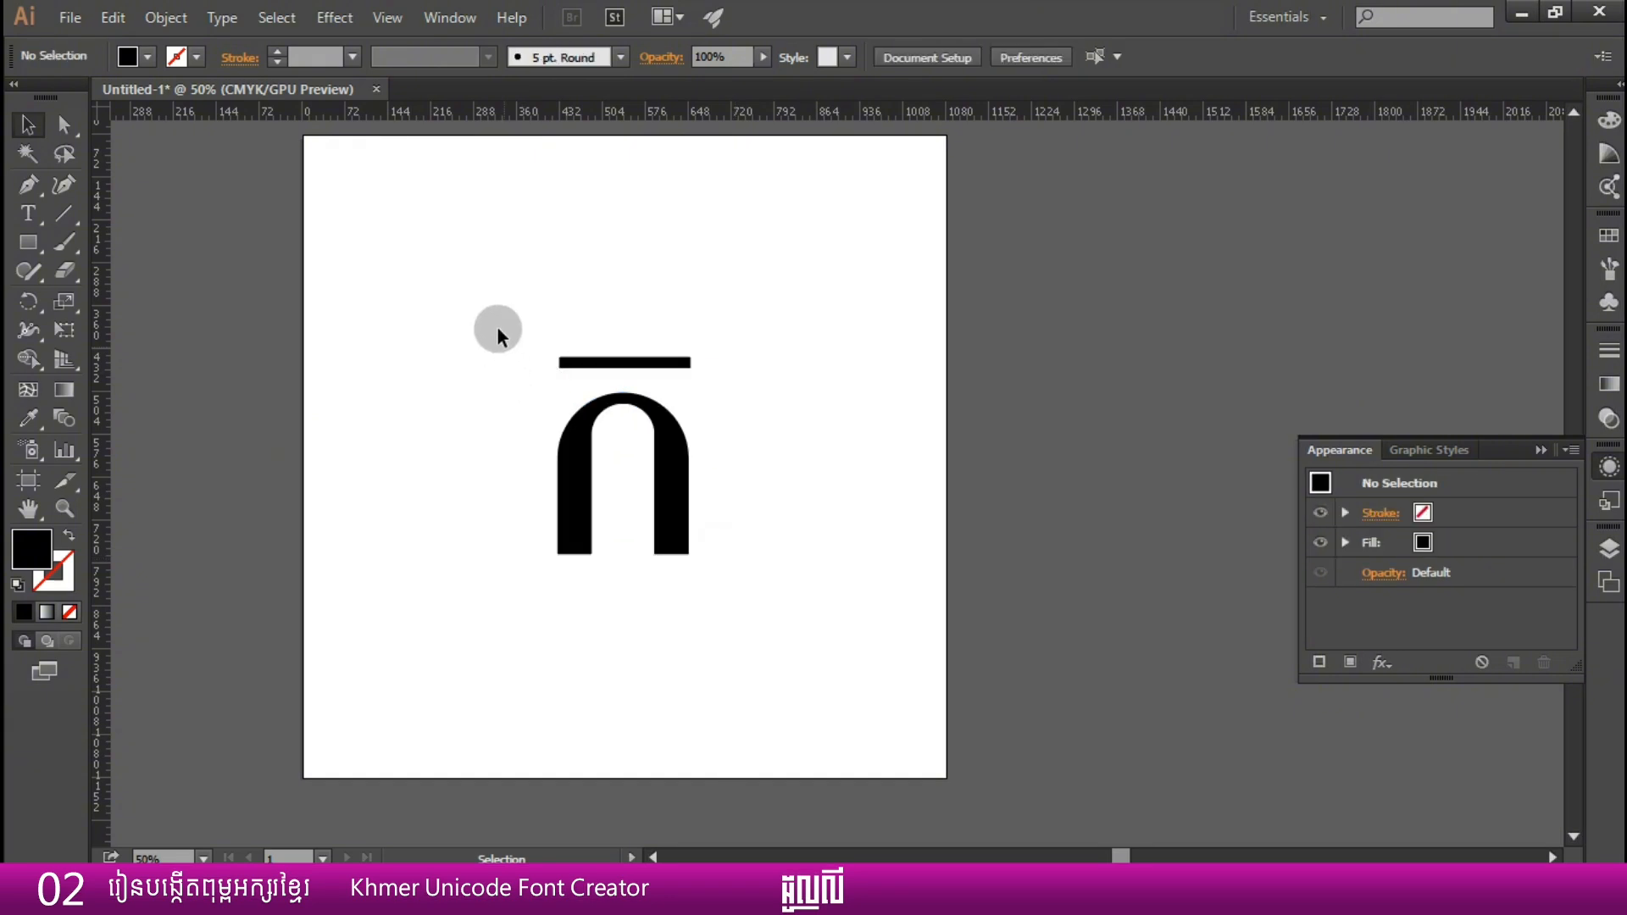
{"action": "left_click_drag", "start_coordinate": [497, 331], "coordinate": [694, 533]}
{"action": "left_click", "coordinate": [762, 465]}
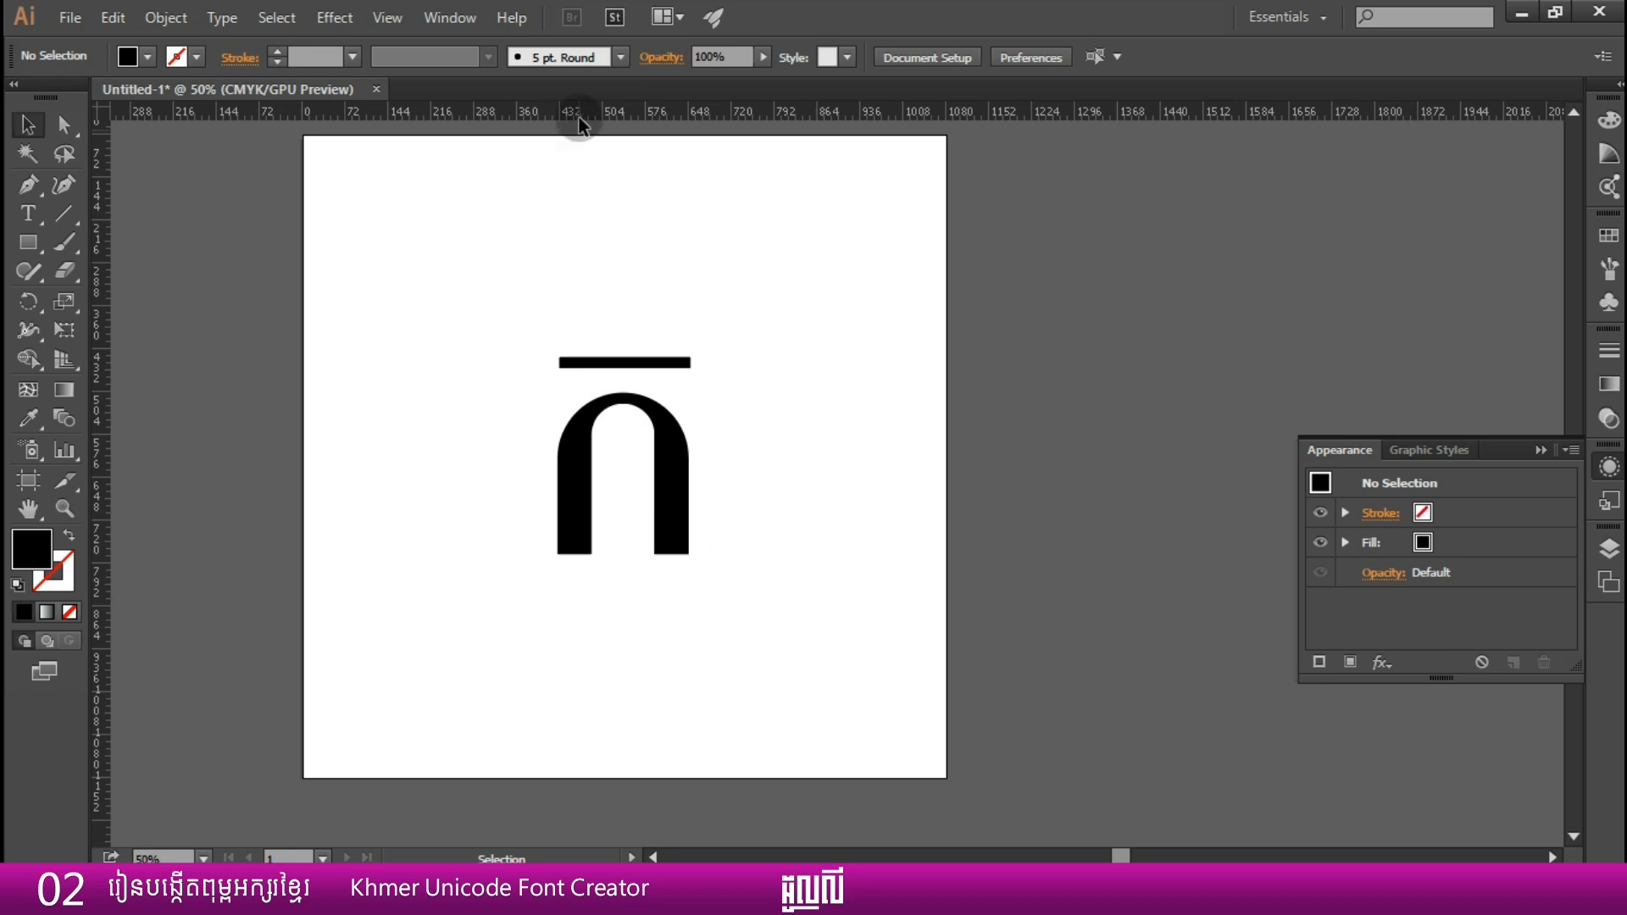
- Make guides visible and place horizontal guides along the upper and lower edges of the bar above the ka arch
{"action": "left_click_drag", "start_coordinate": [569, 122], "coordinate": [601, 357]}
{"action": "scroll", "coordinate": [644, 358], "scroll_direction": "up", "scroll_amount": 4}
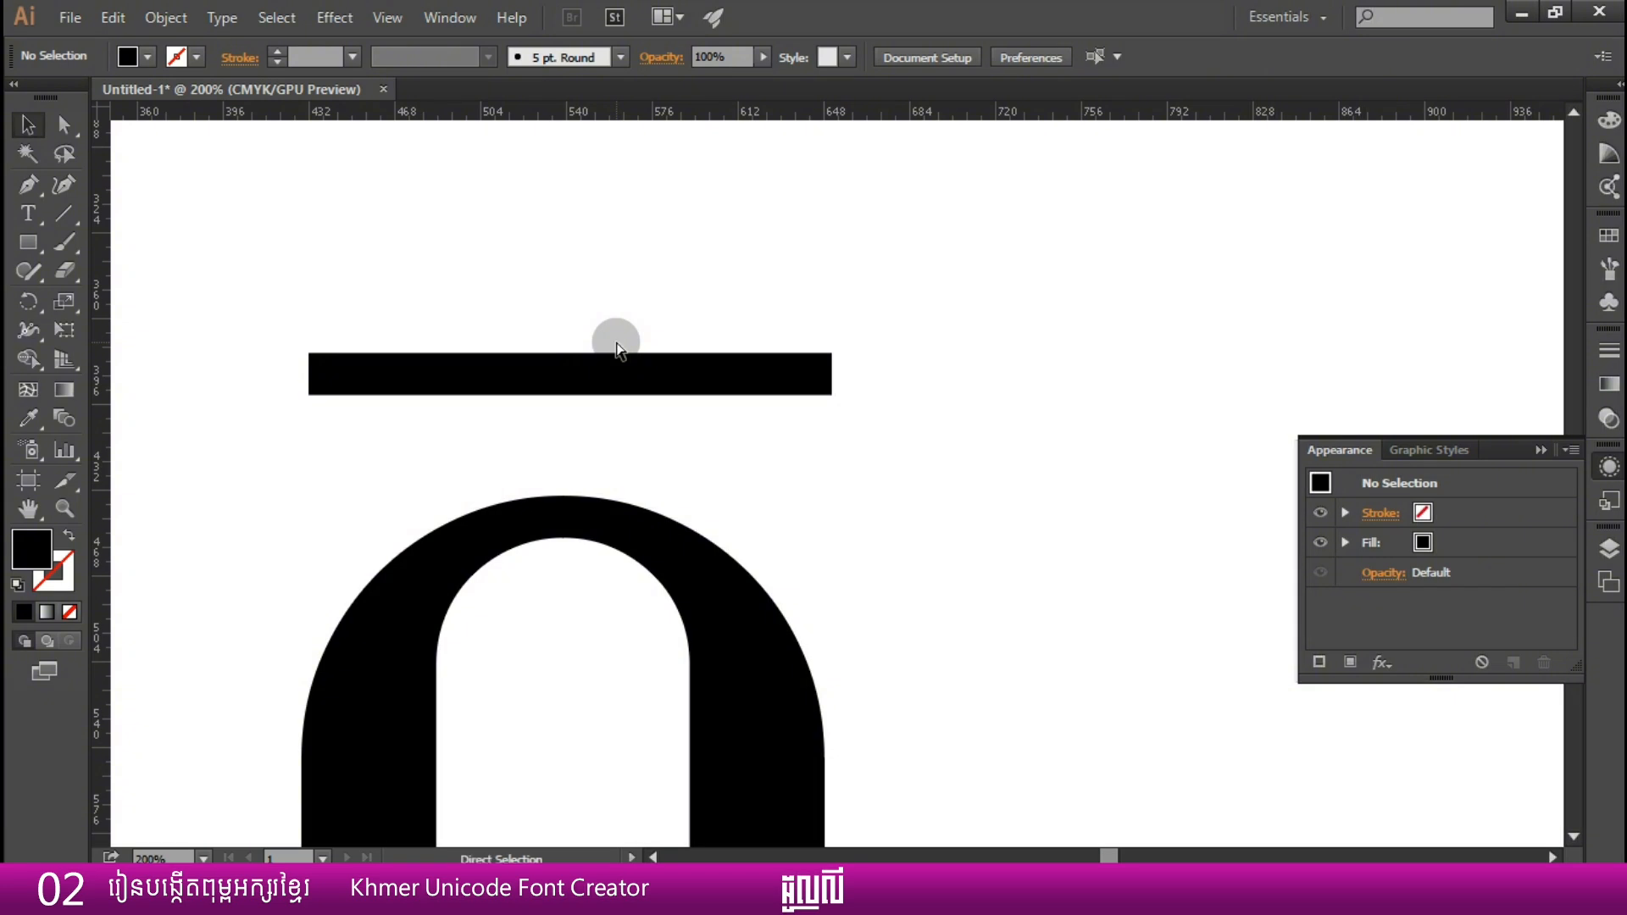
{"action": "key", "text": "ctrl+;"}
{"action": "scroll", "coordinate": [660, 380], "scroll_direction": "down", "scroll_amount": 3}
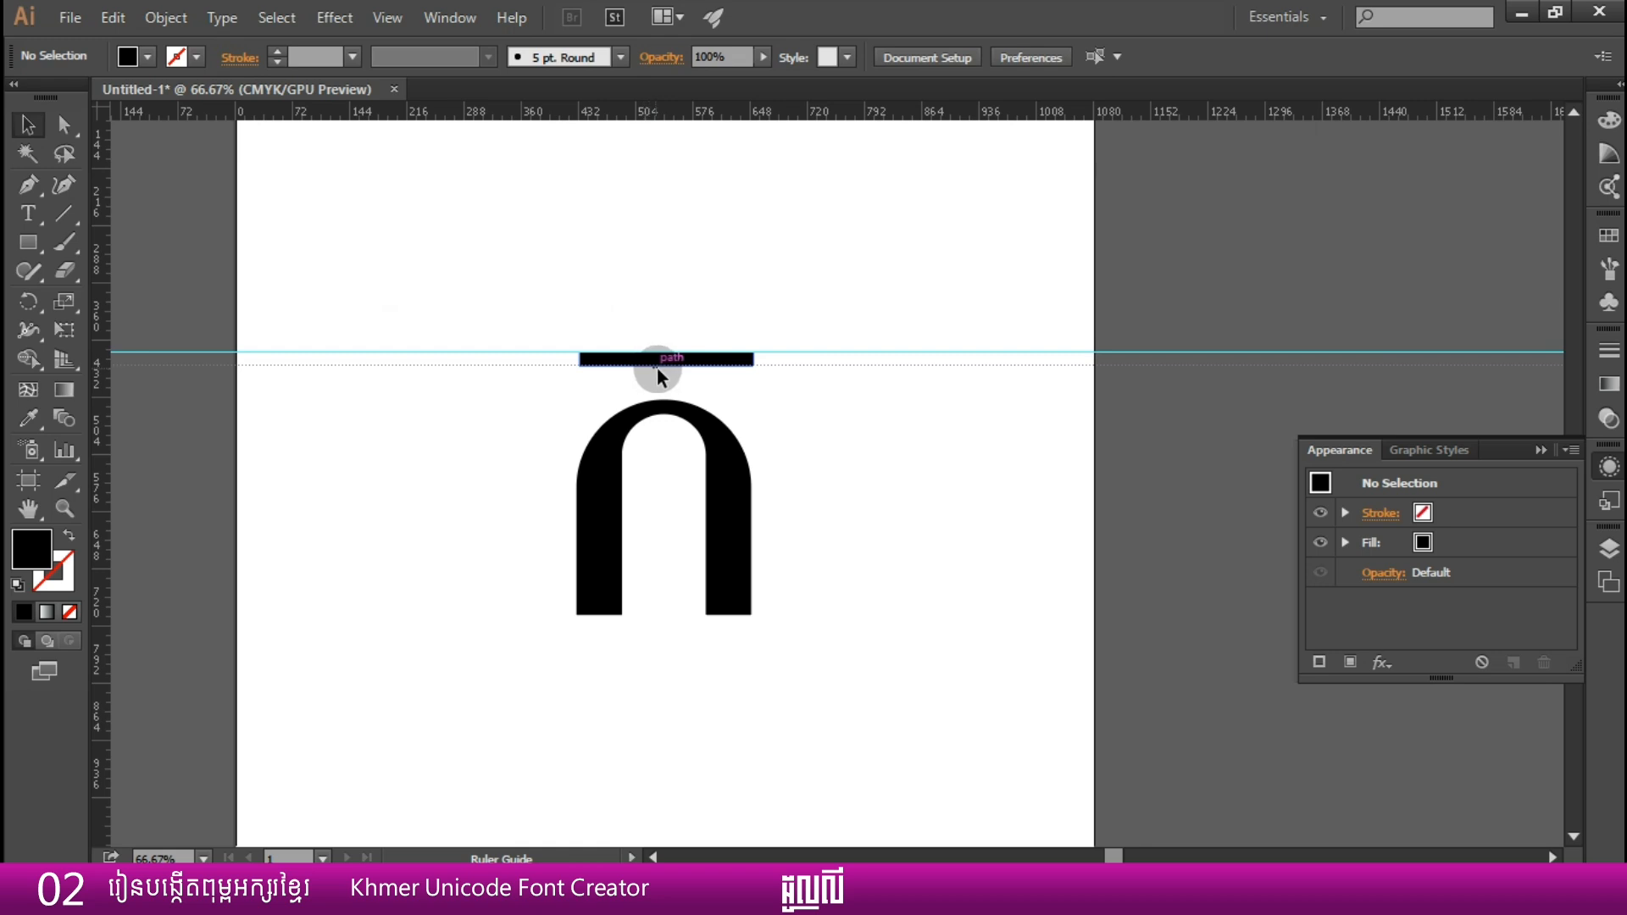
{"action": "left_click_drag", "start_coordinate": [658, 373], "coordinate": [658, 373]}
- Place horizontal guides at the arch's peak and the base of the legs, and vertical guides along both sides of the ka outline
{"action": "left_click_drag", "start_coordinate": [754, 114], "coordinate": [691, 401]}
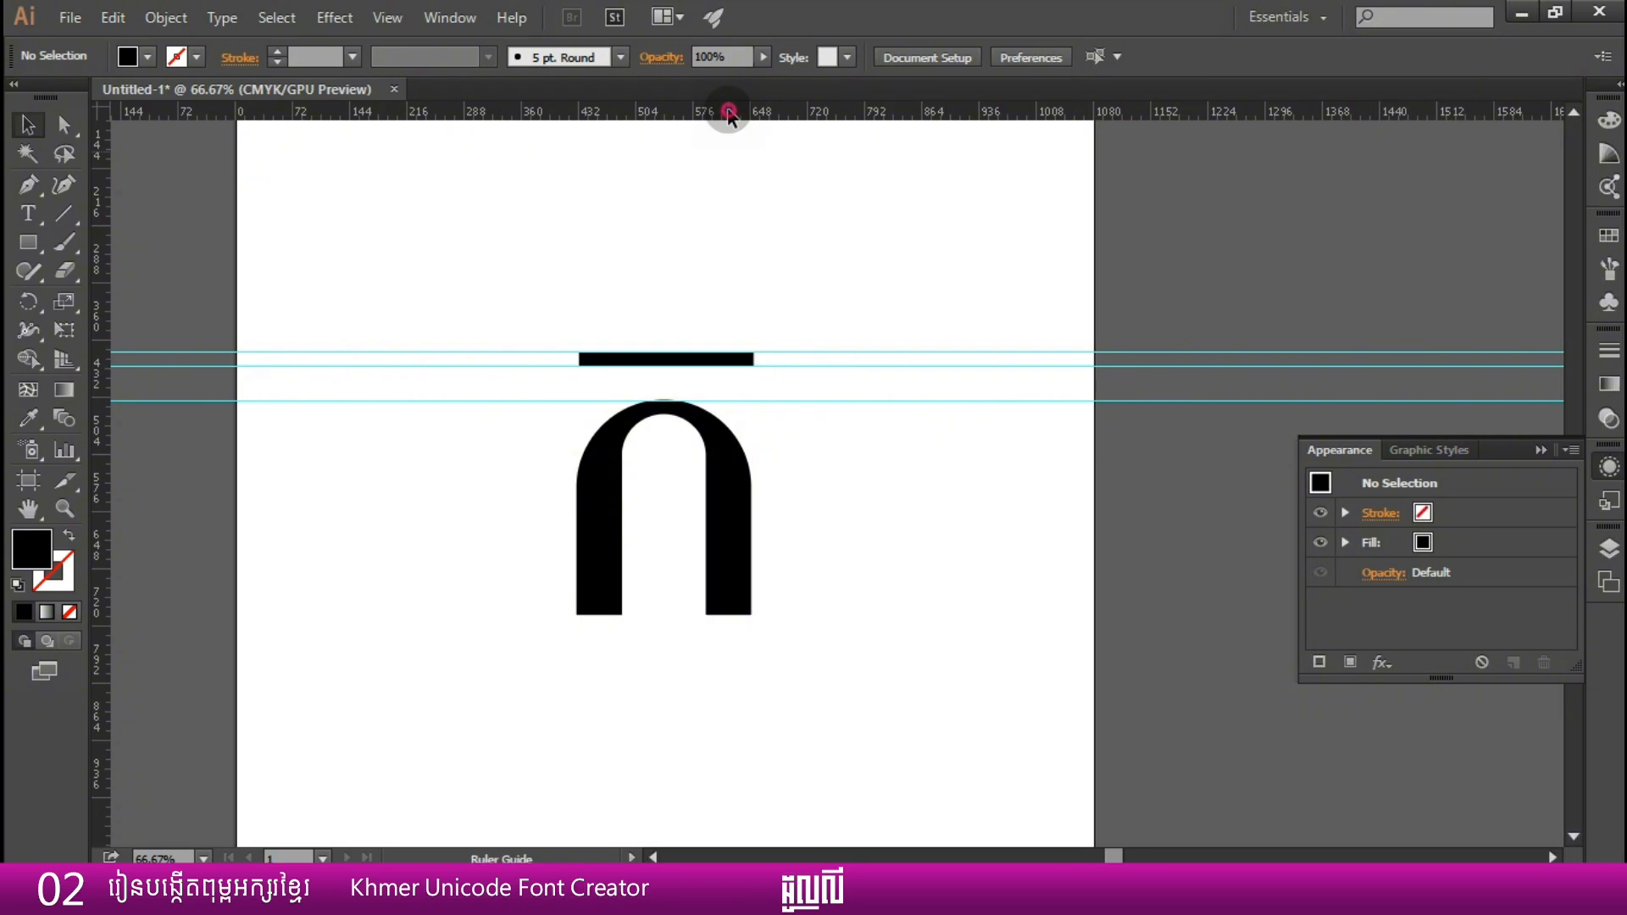
{"action": "left_click_drag", "start_coordinate": [729, 112], "coordinate": [745, 614]}
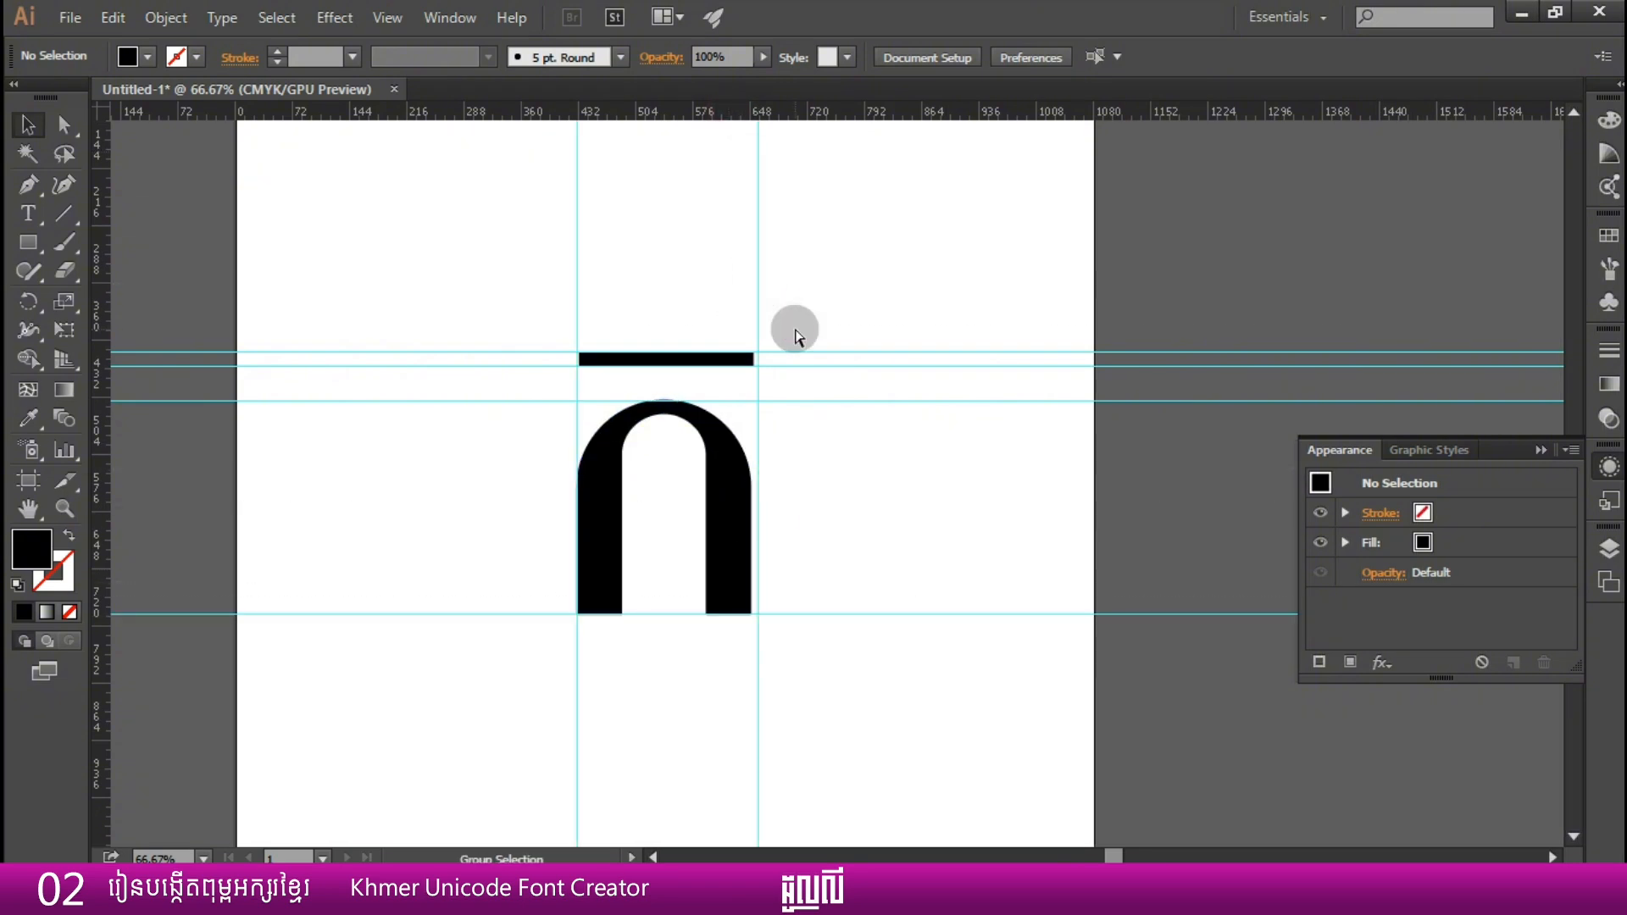
{"action": "scroll", "coordinate": [795, 334], "scroll_direction": "right", "scroll_amount": 1}
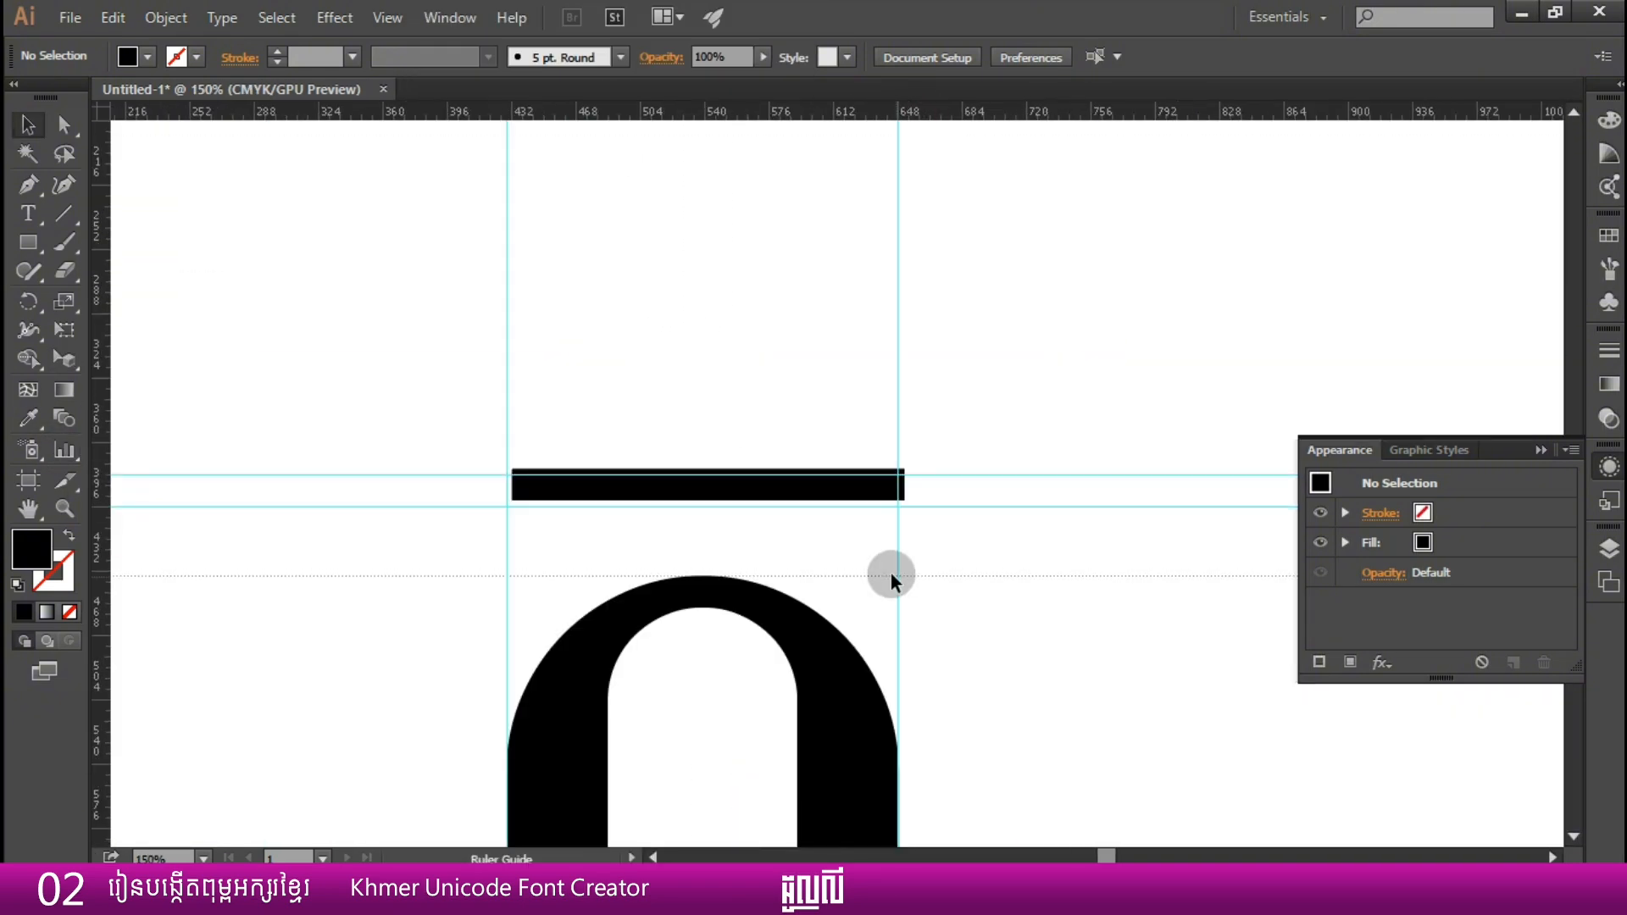
{"action": "key", "text": "ctrl+minus"}
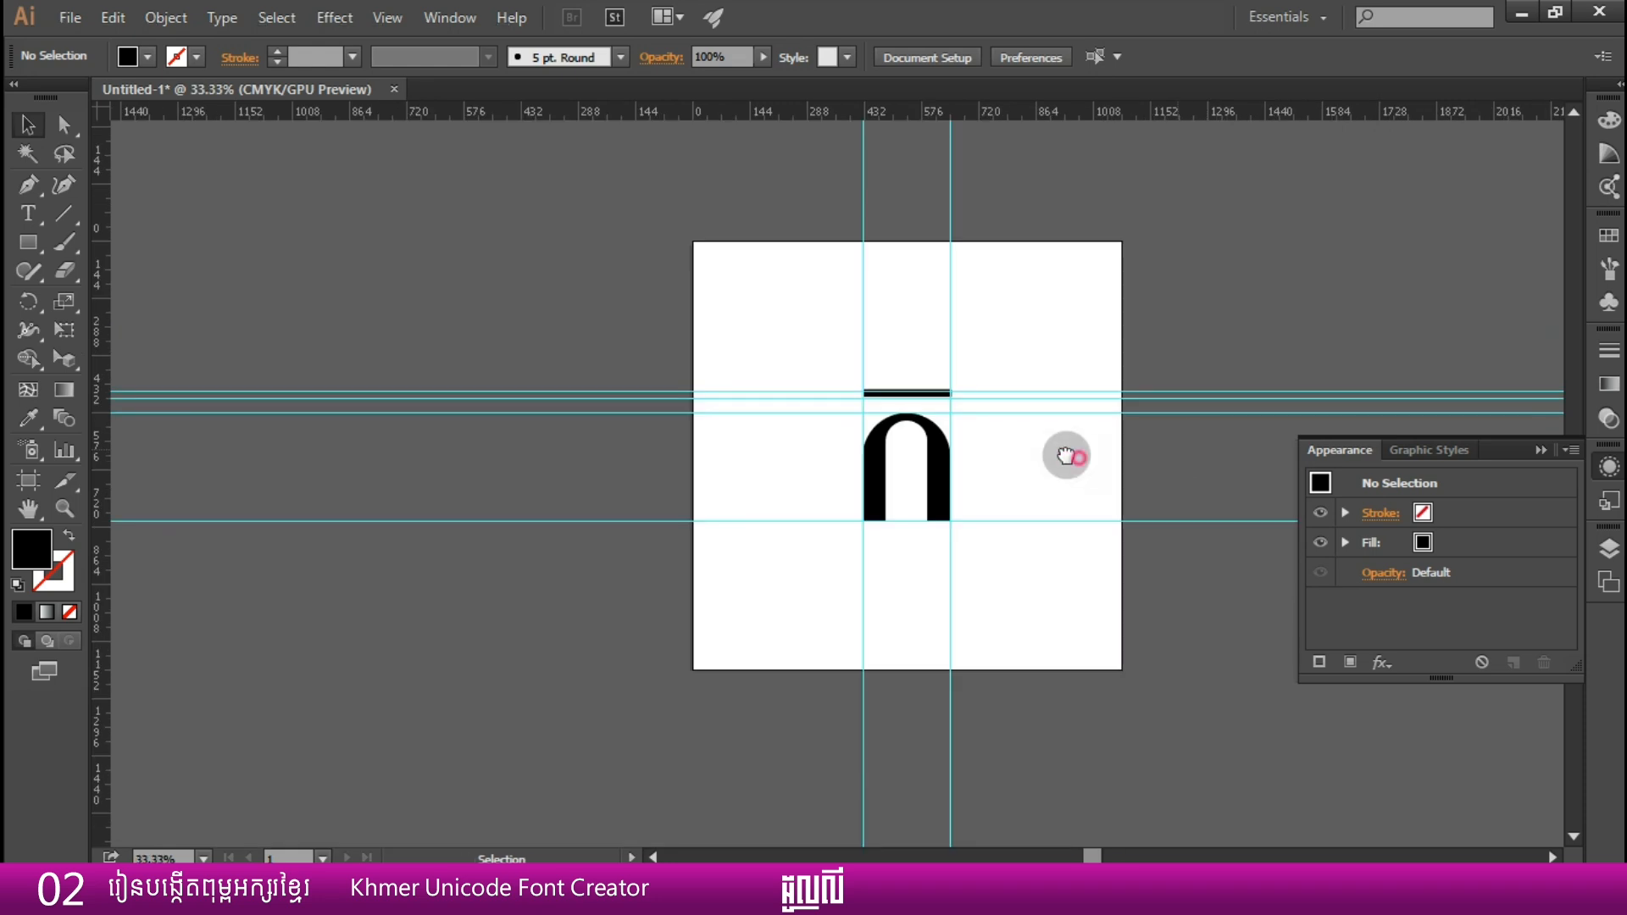
{"action": "left_click_drag", "start_coordinate": [1106, 463], "coordinate": [1062, 455]}
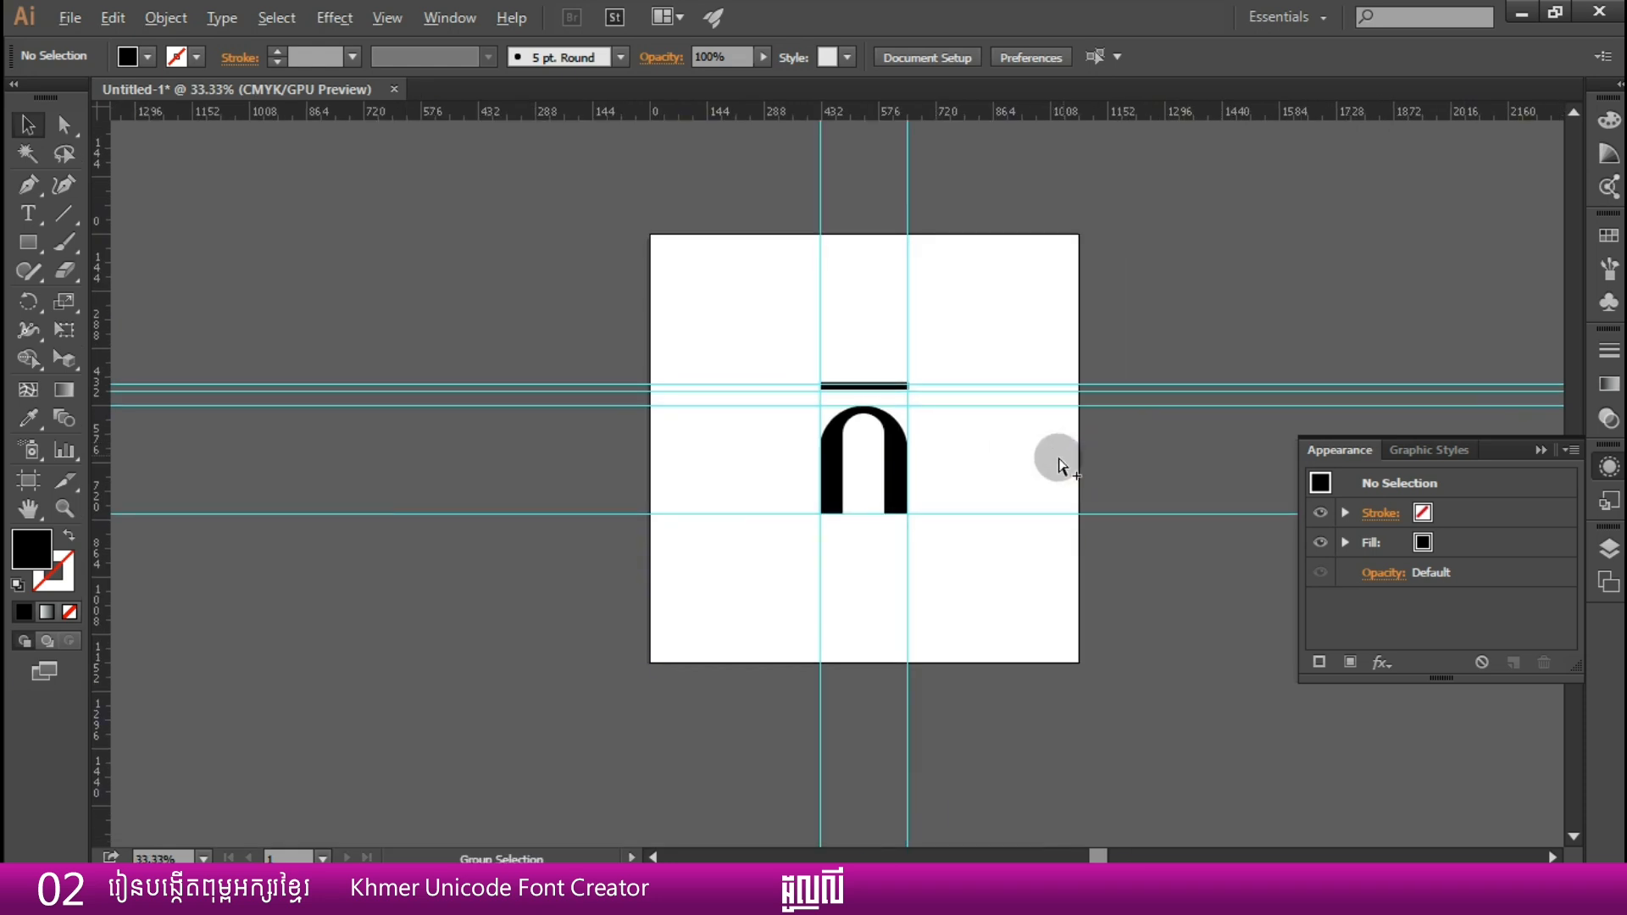
{"action": "scroll", "coordinate": [931, 529], "scroll_direction": "up", "scroll_amount": 2}
{"action": "left_click_drag", "start_coordinate": [948, 359], "coordinate": [784, 446]}
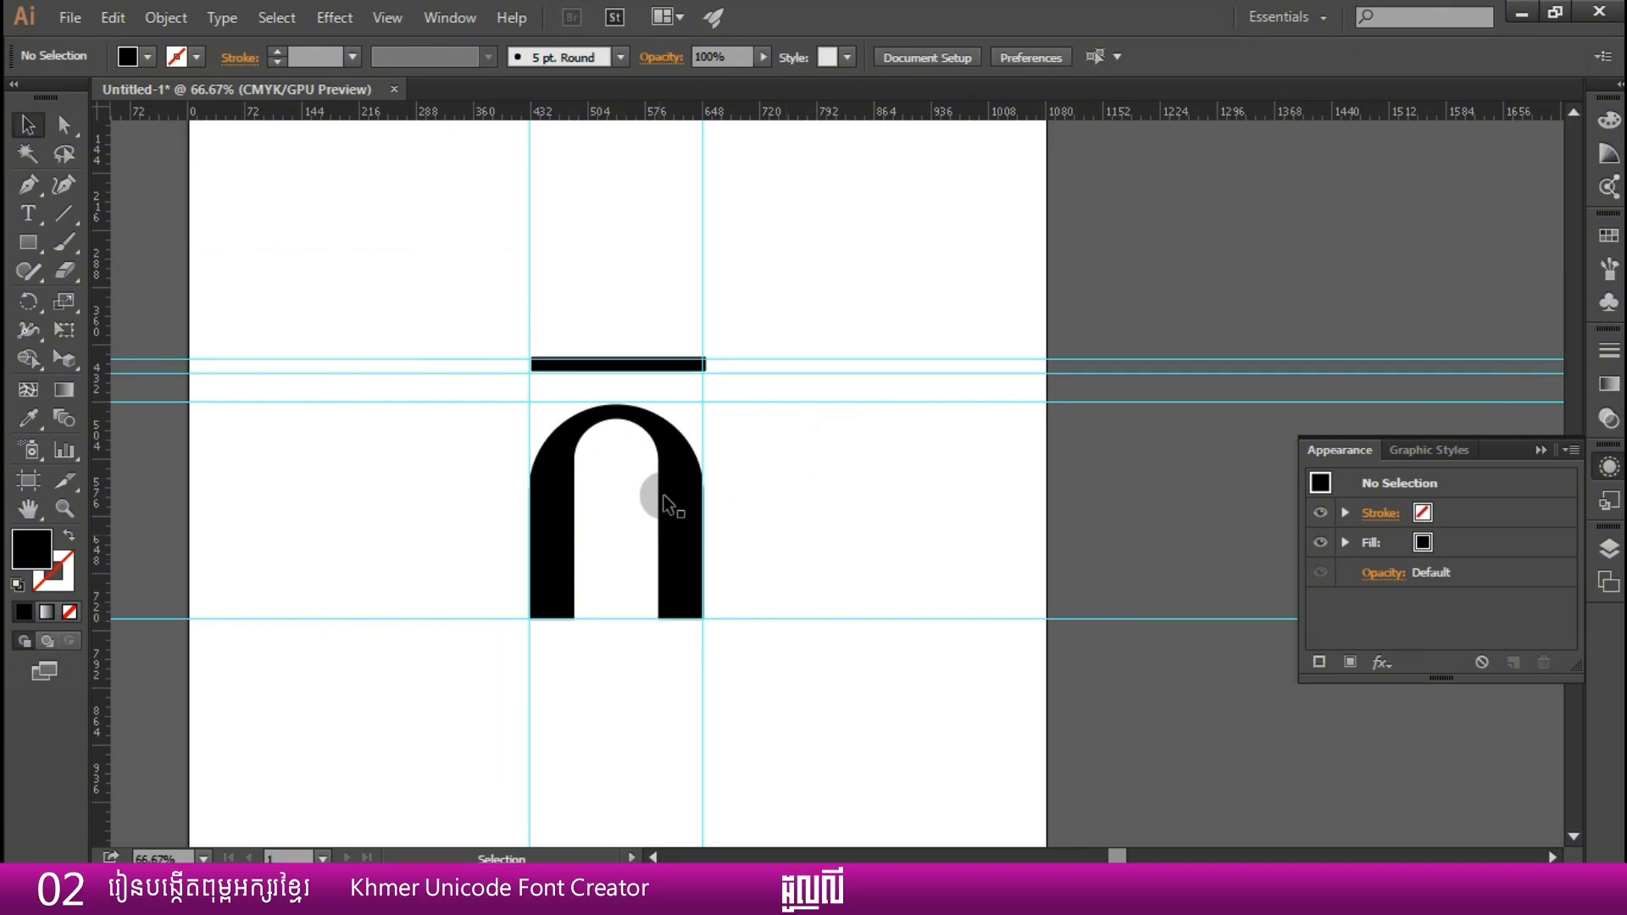
- Switch to FontCreator and examine the ka-khmr, kha-khmr and ko-khmr glyphs in the KH Bronet Dolly.ttf glyph overview
{"action": "left_click", "coordinate": [1264, 892]}
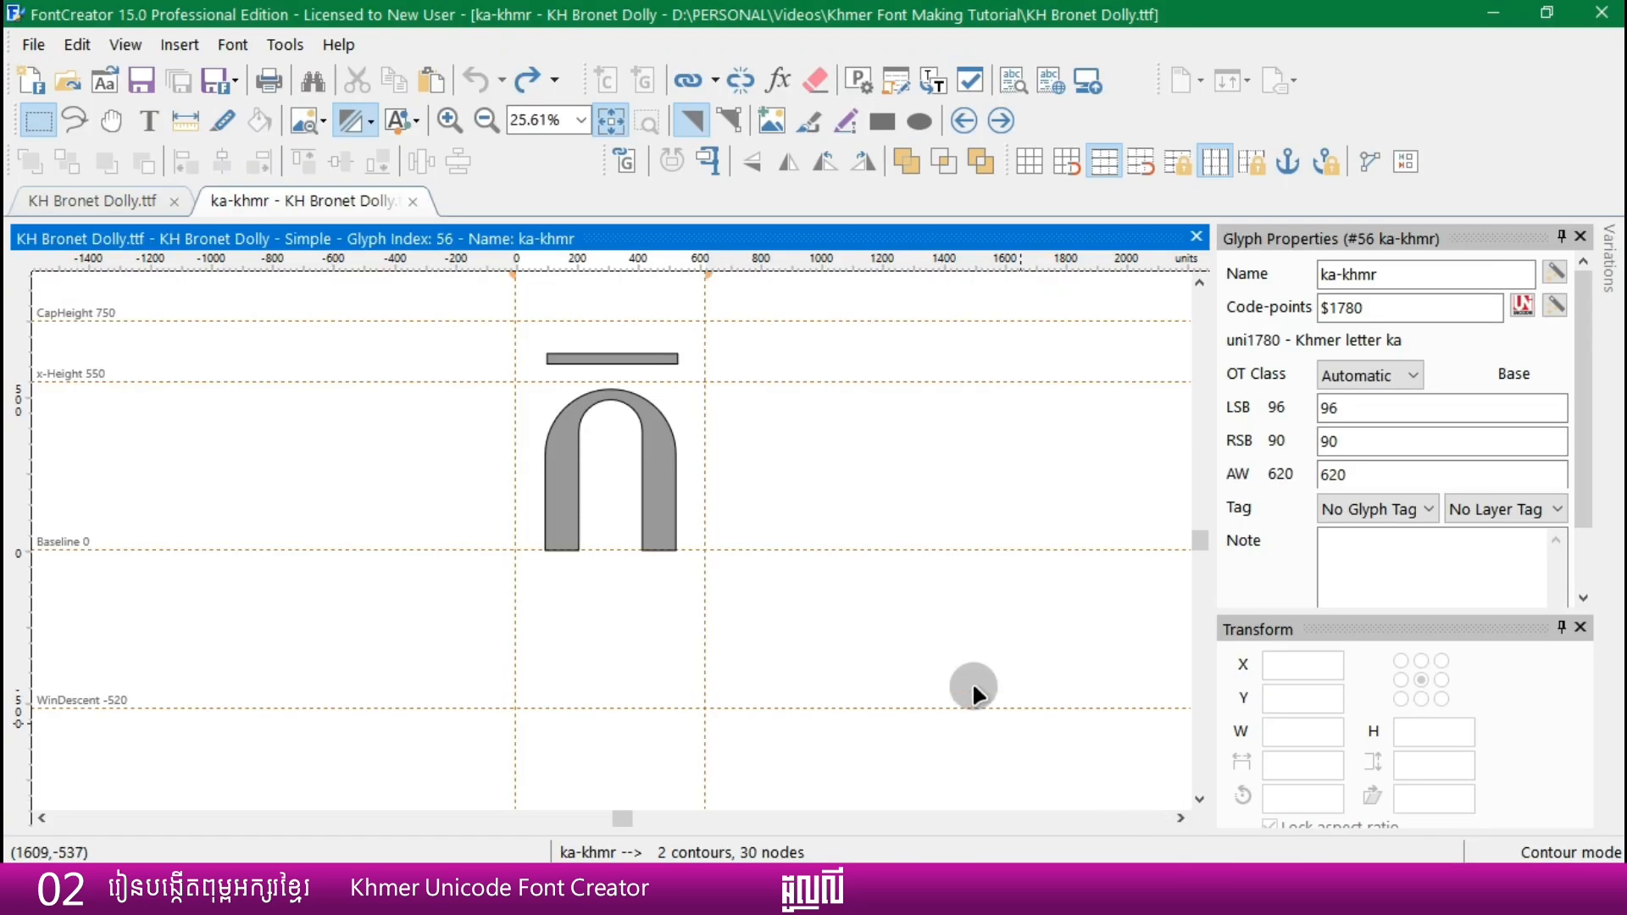
{"action": "left_click", "coordinate": [119, 206]}
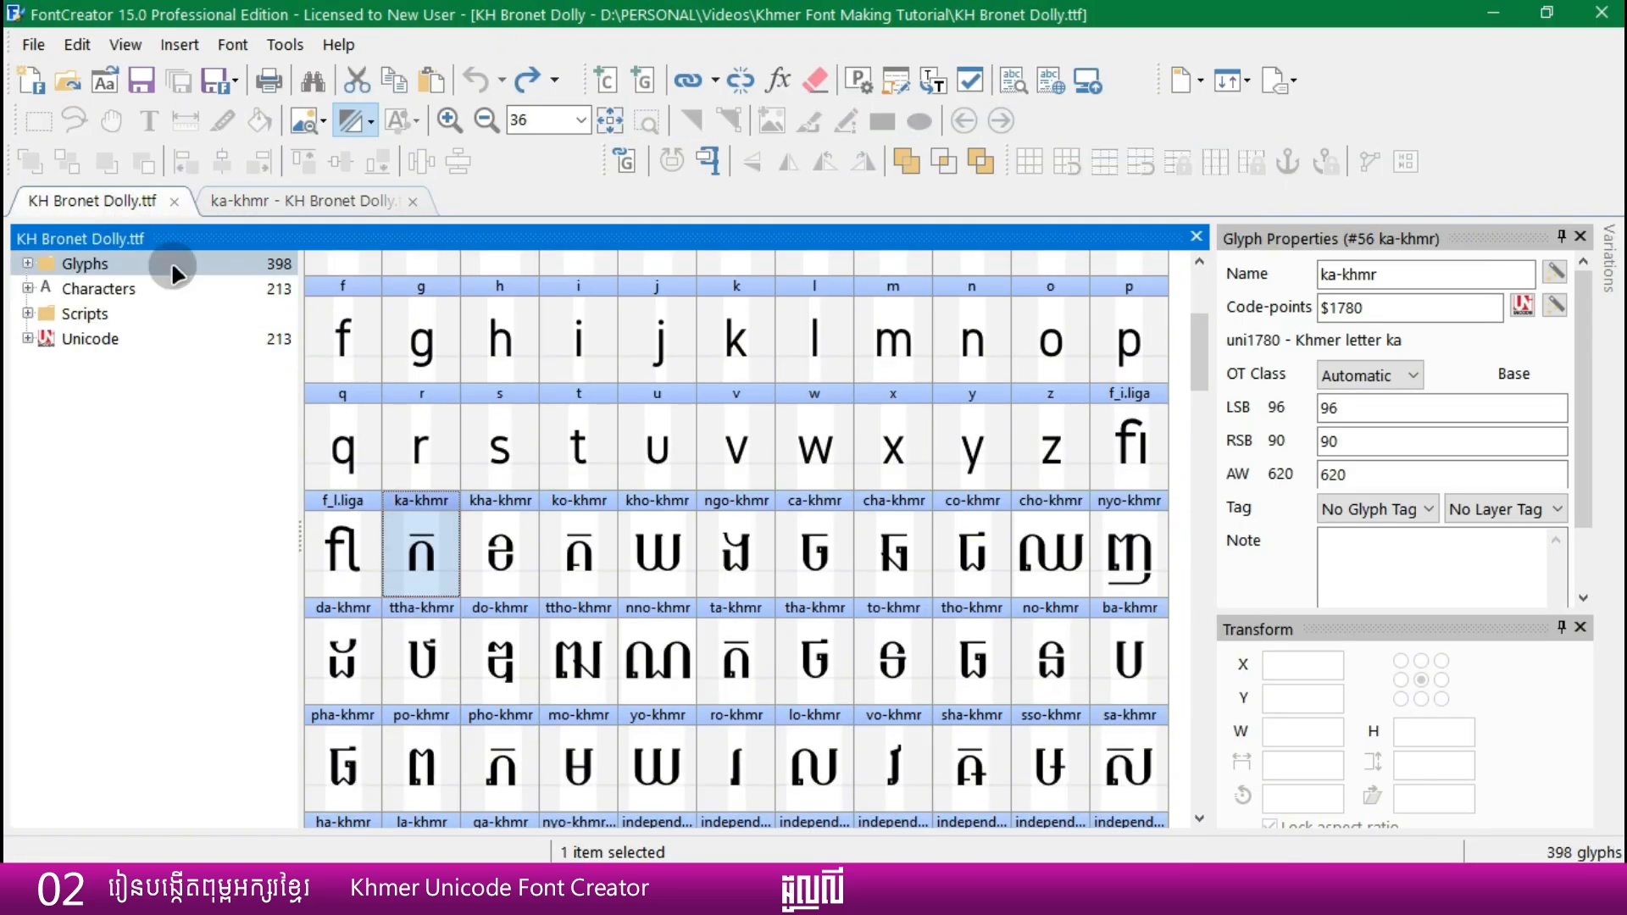
{"action": "left_click", "coordinate": [259, 598]}
{"action": "left_click", "coordinate": [394, 555]}
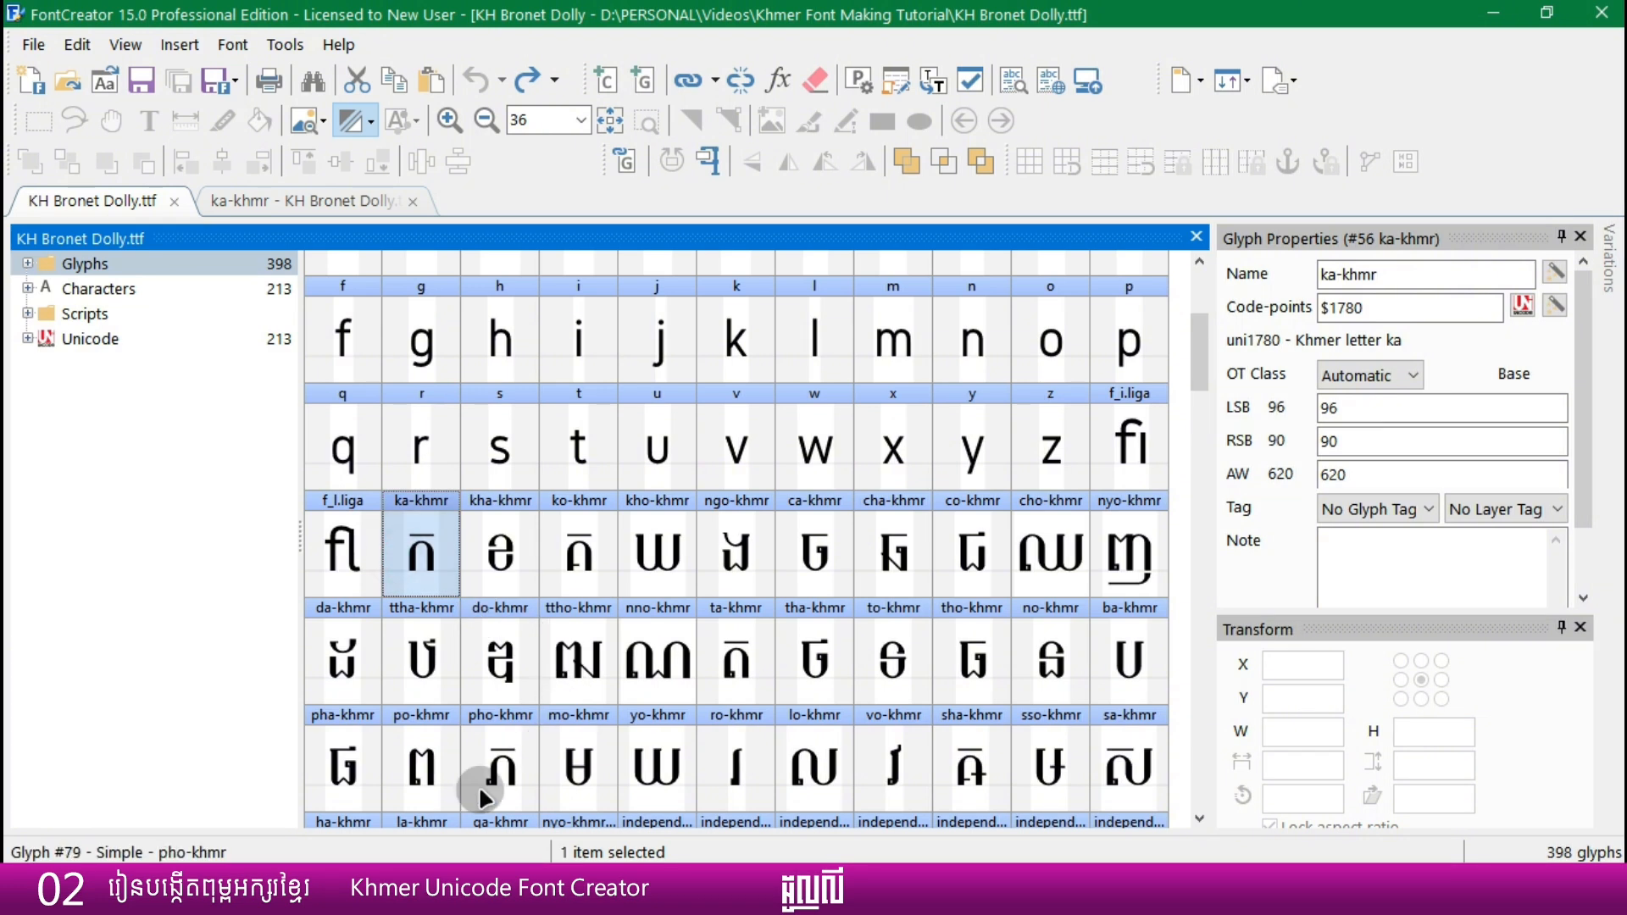
{"action": "left_click", "coordinate": [510, 552]}
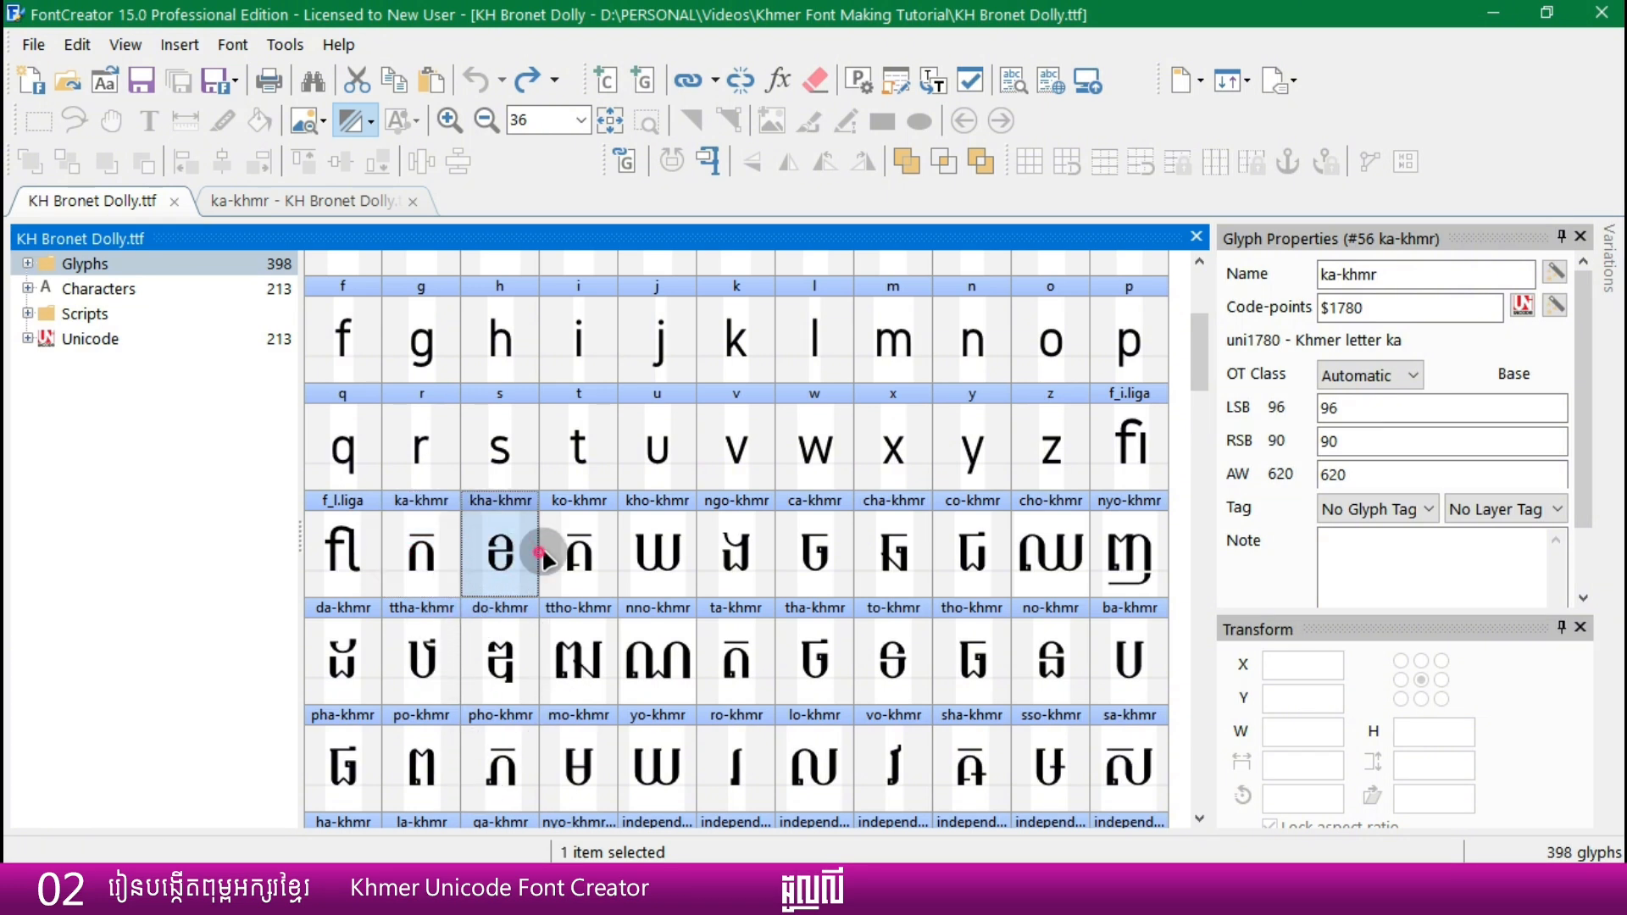
{"action": "left_click", "coordinate": [564, 565]}
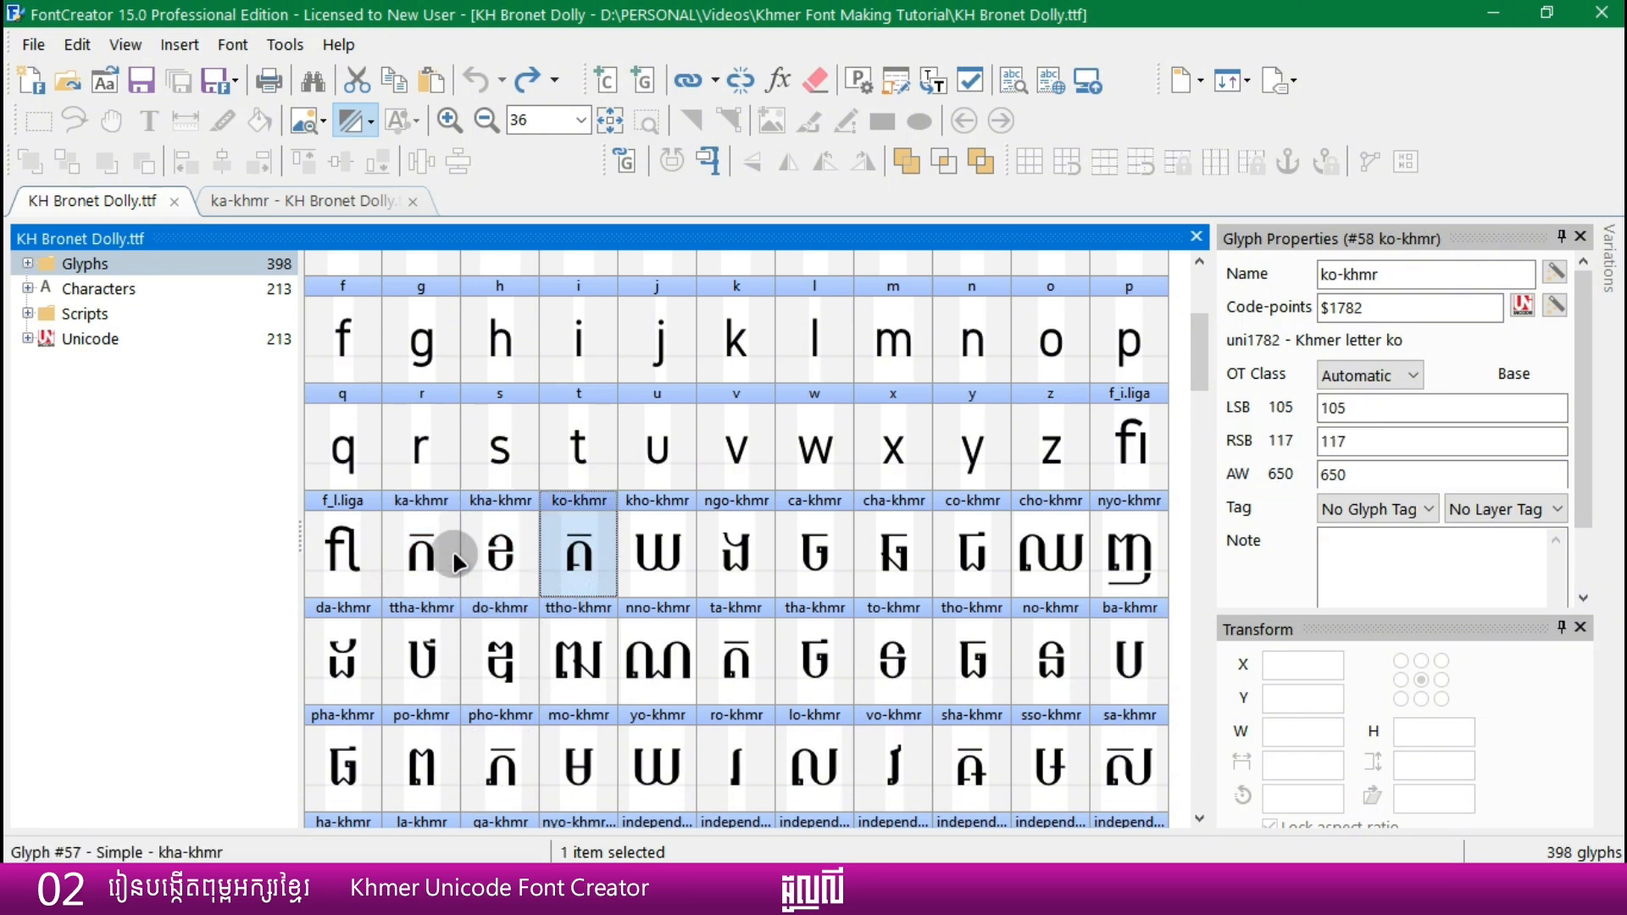
{"action": "left_click", "coordinate": [434, 566]}
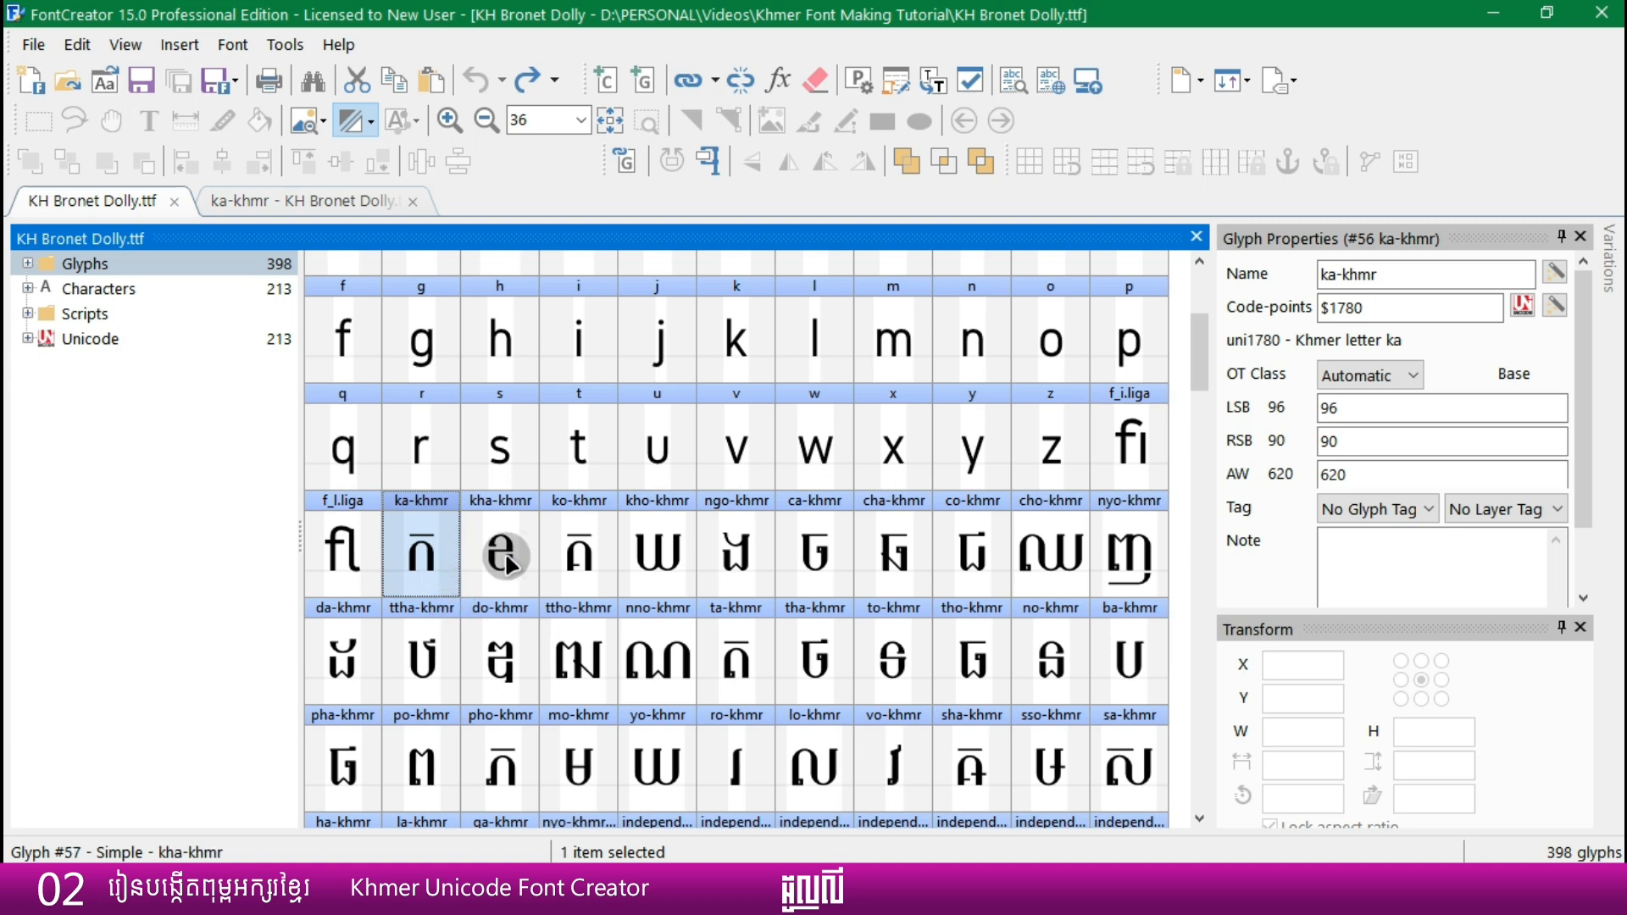
- Switch to Illustrator and select the ka outline group to check it against the guides
{"action": "left_click", "coordinate": [332, 892]}
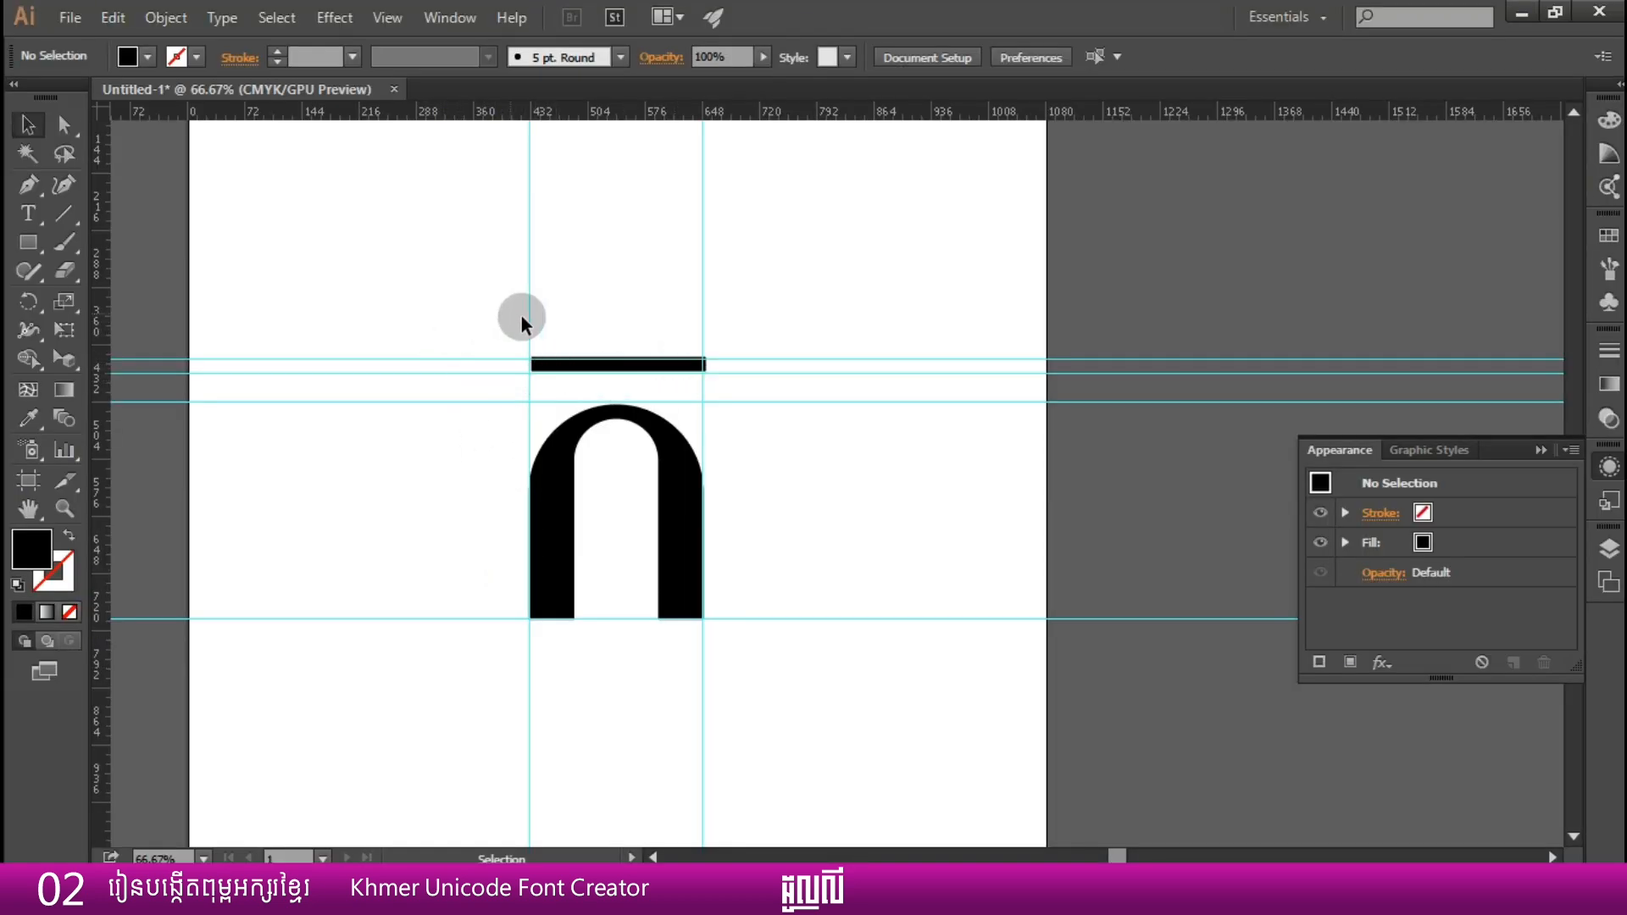
{"action": "left_click_drag", "start_coordinate": [472, 314], "coordinate": [454, 265]}
{"action": "left_click", "coordinate": [848, 716]}
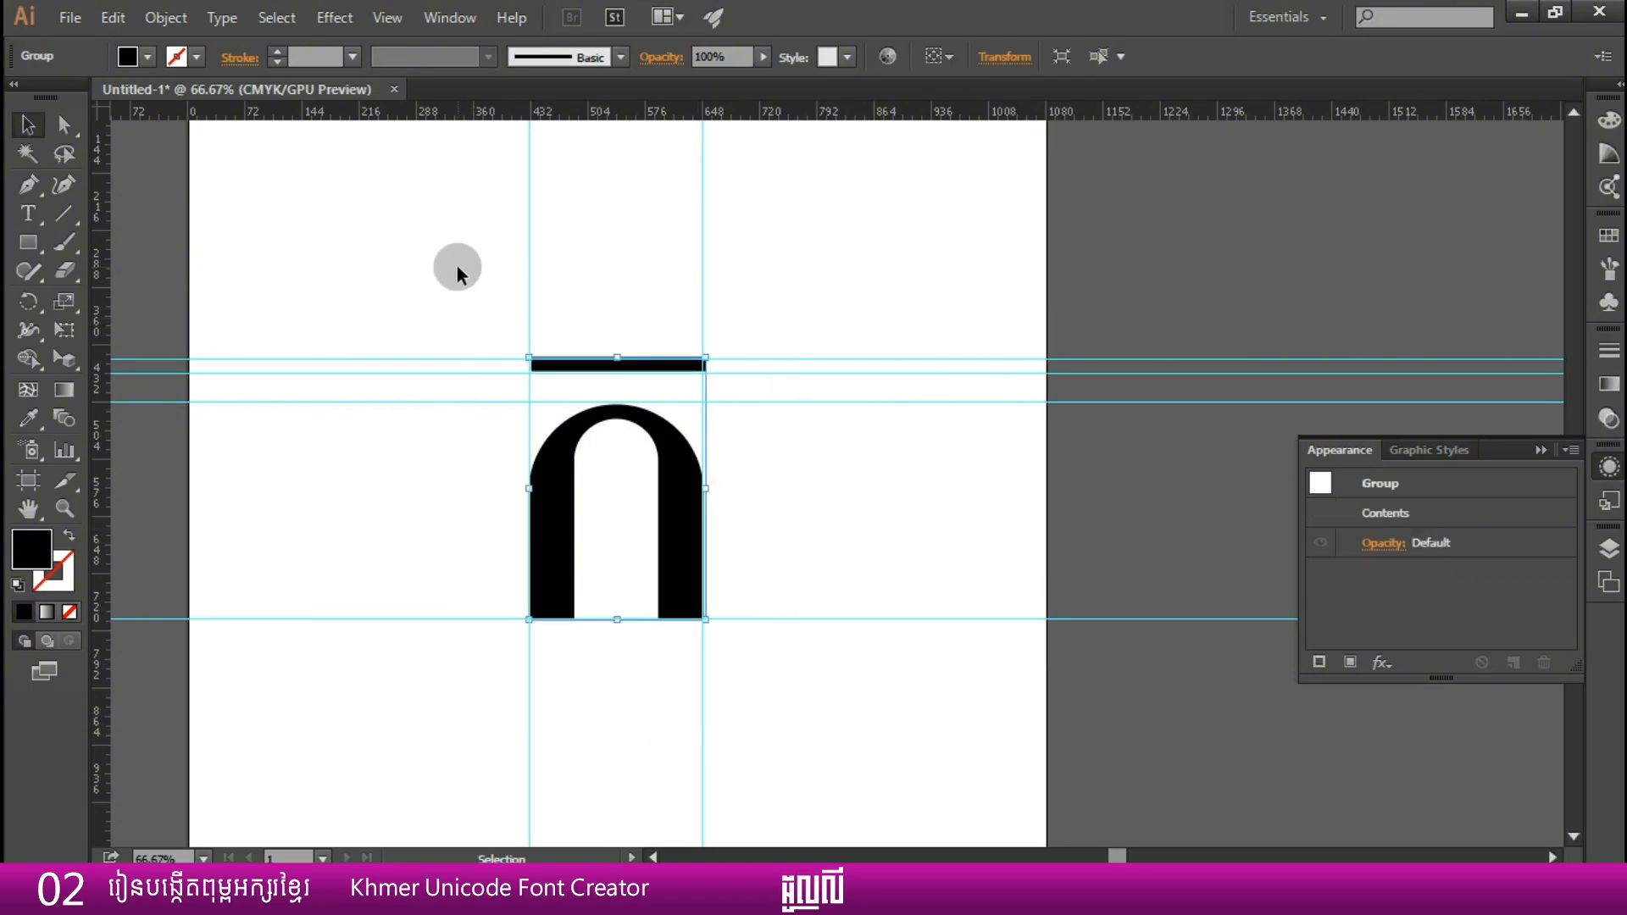
{"action": "left_click", "coordinate": [457, 269]}
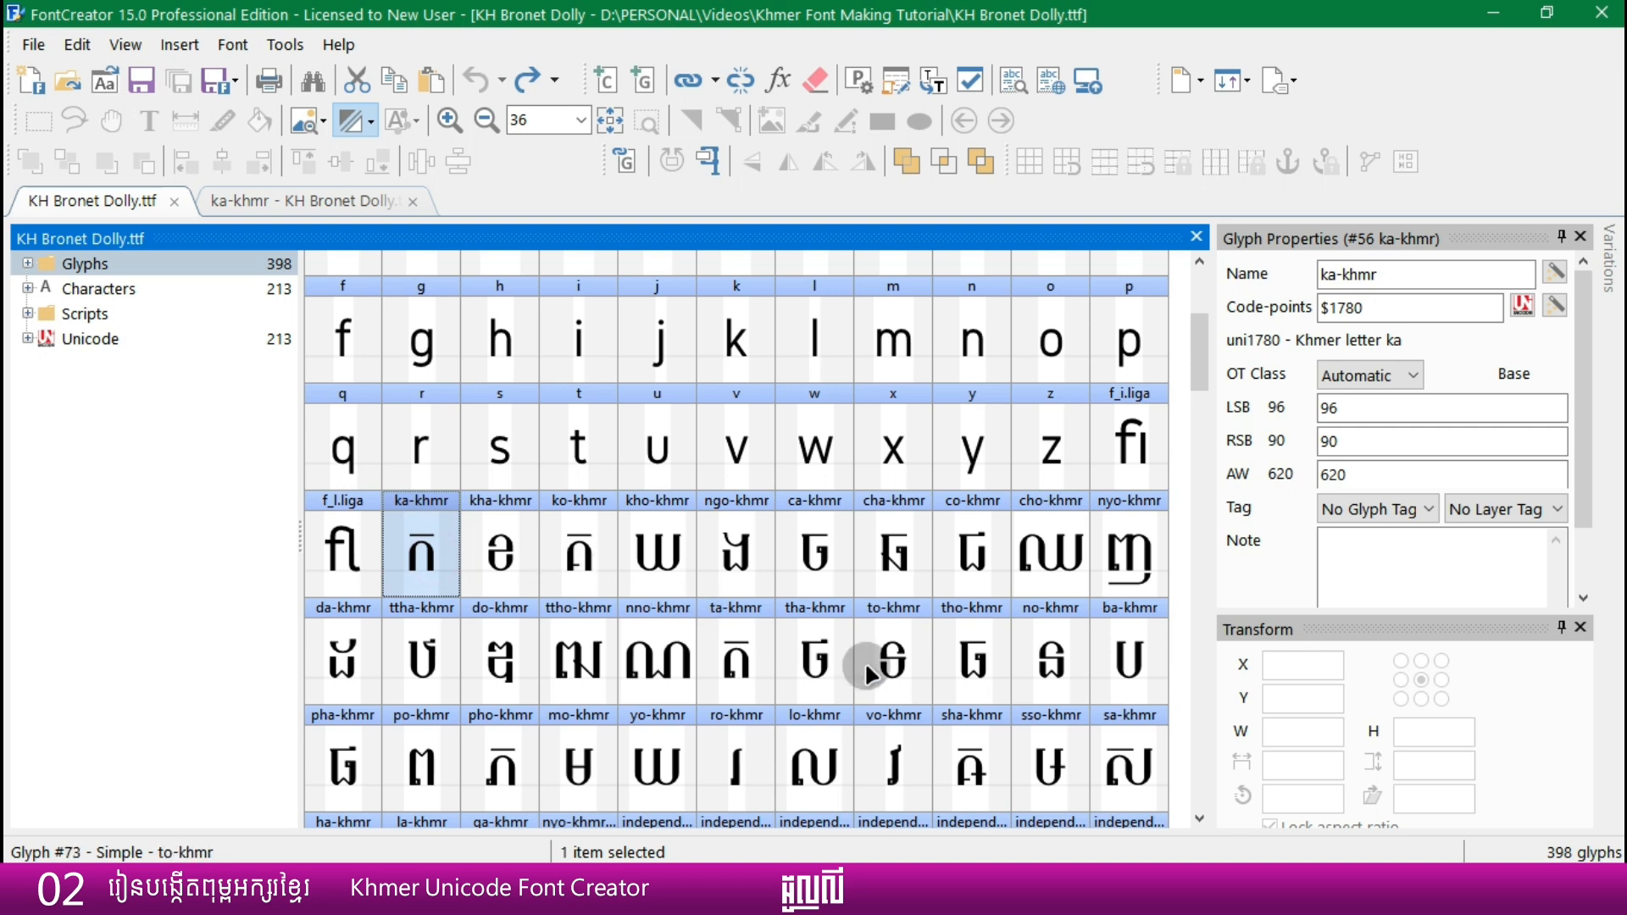
- Return to FontCreator and compare the ngo-khmr, ta-khmr, ka-khmr and kho-khmr glyphs in the overview
{"action": "left_click", "coordinate": [742, 561]}
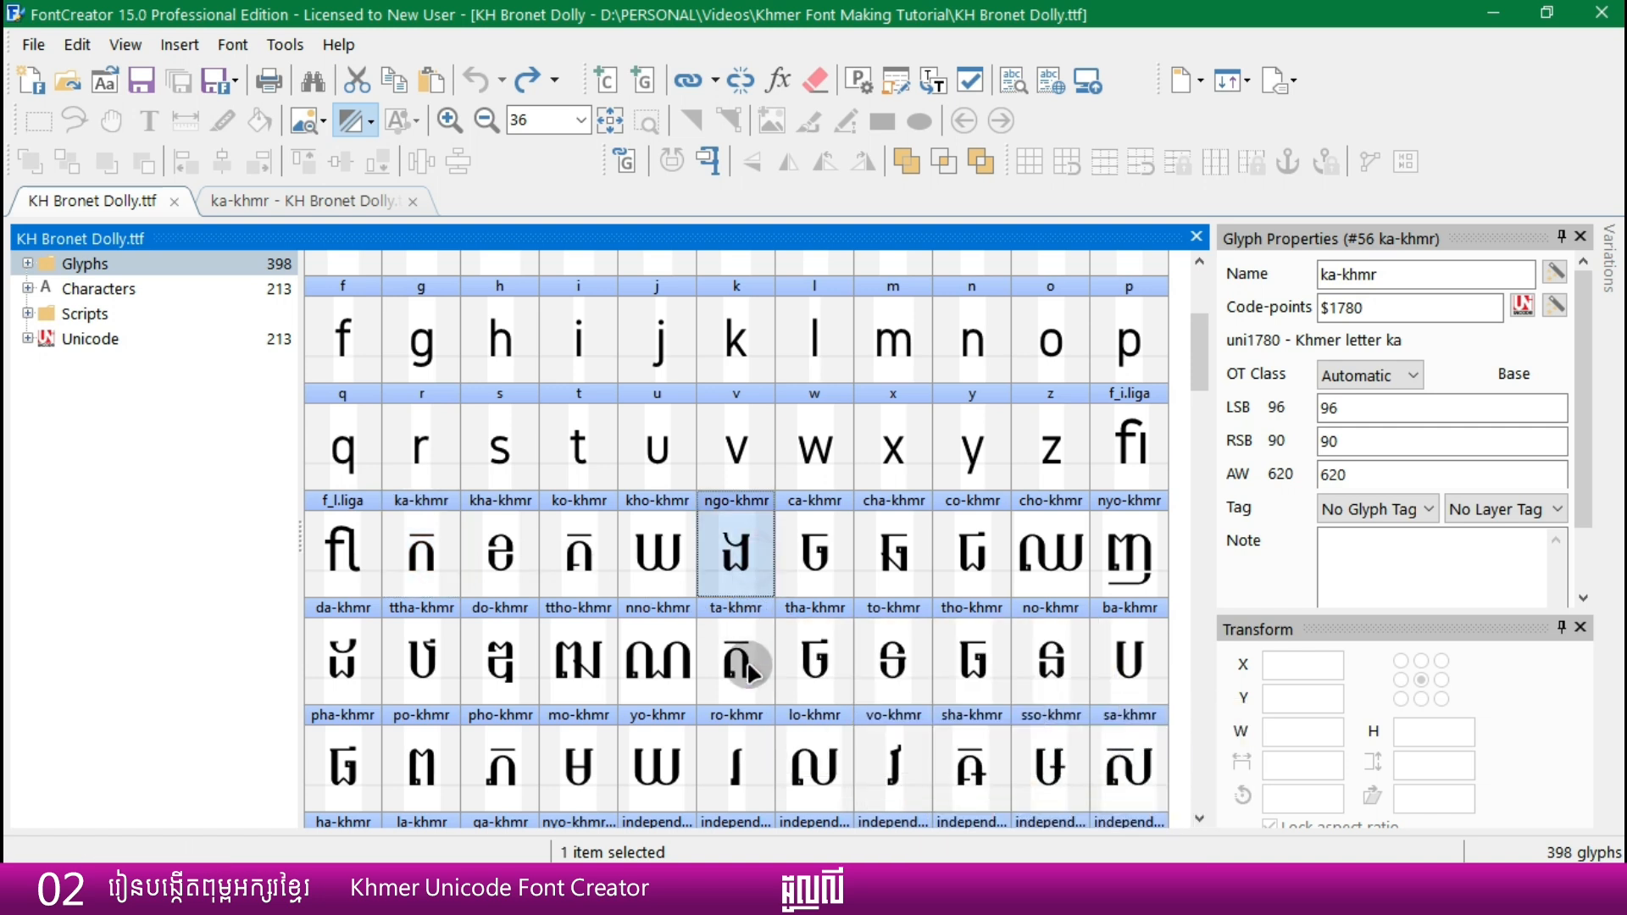
{"action": "left_click", "coordinate": [727, 657]}
{"action": "left_click", "coordinate": [447, 566]}
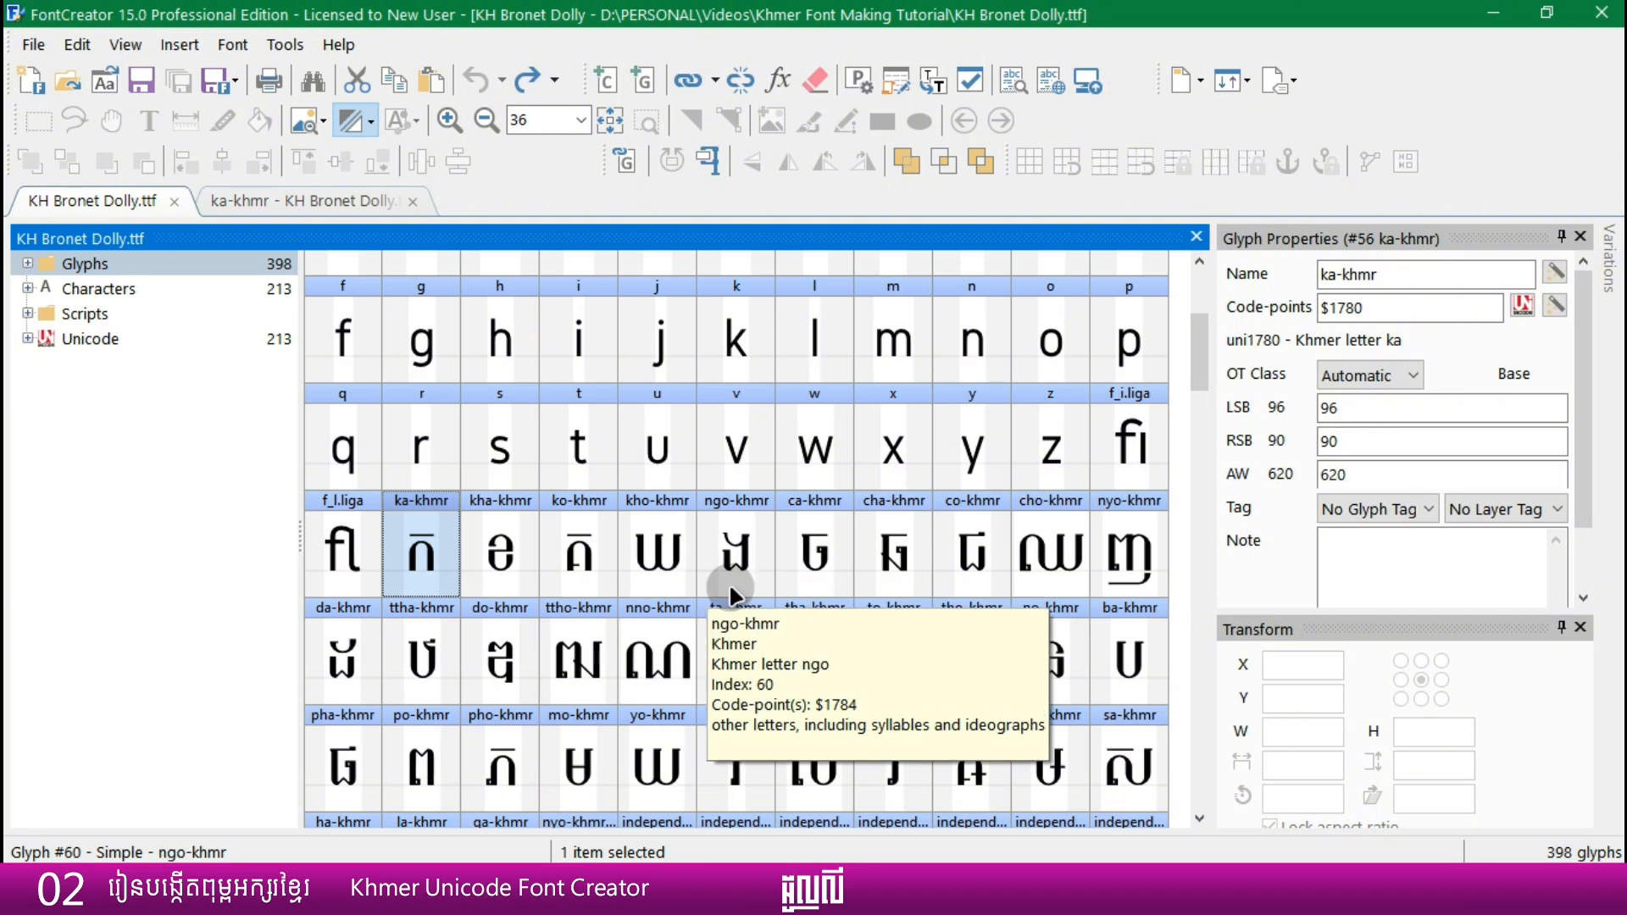
{"action": "left_click", "coordinate": [669, 568]}
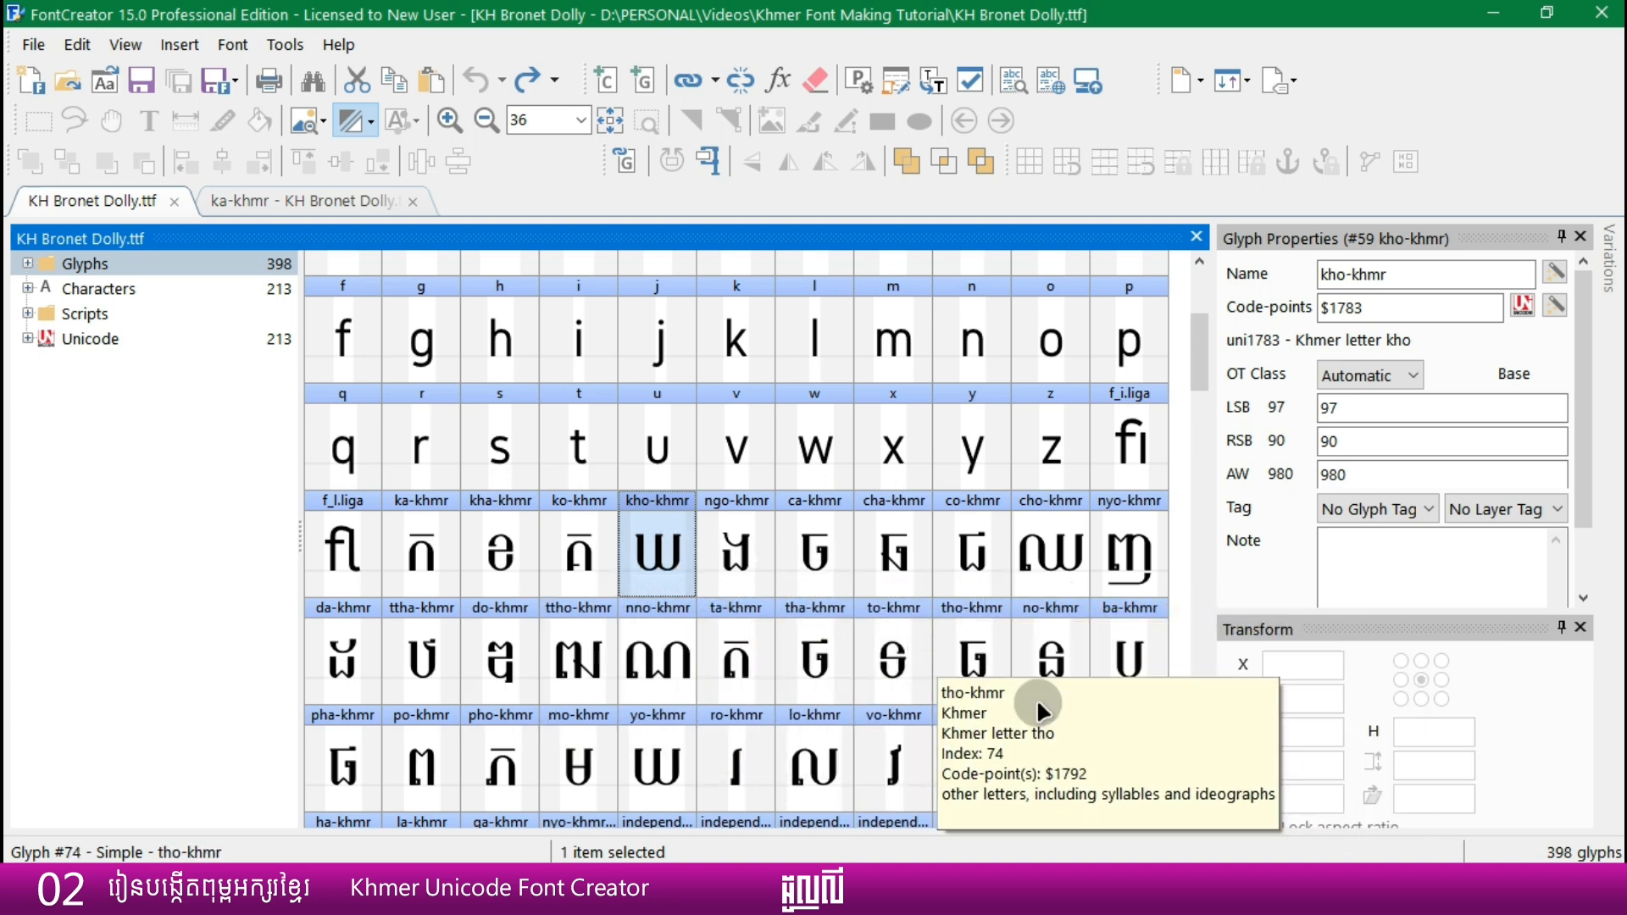
- Open the kho-khmr glyph for editing and select its whole outline
{"action": "double_click", "coordinate": [657, 566]}
{"action": "left_click_drag", "start_coordinate": [796, 628], "coordinate": [422, 339]}
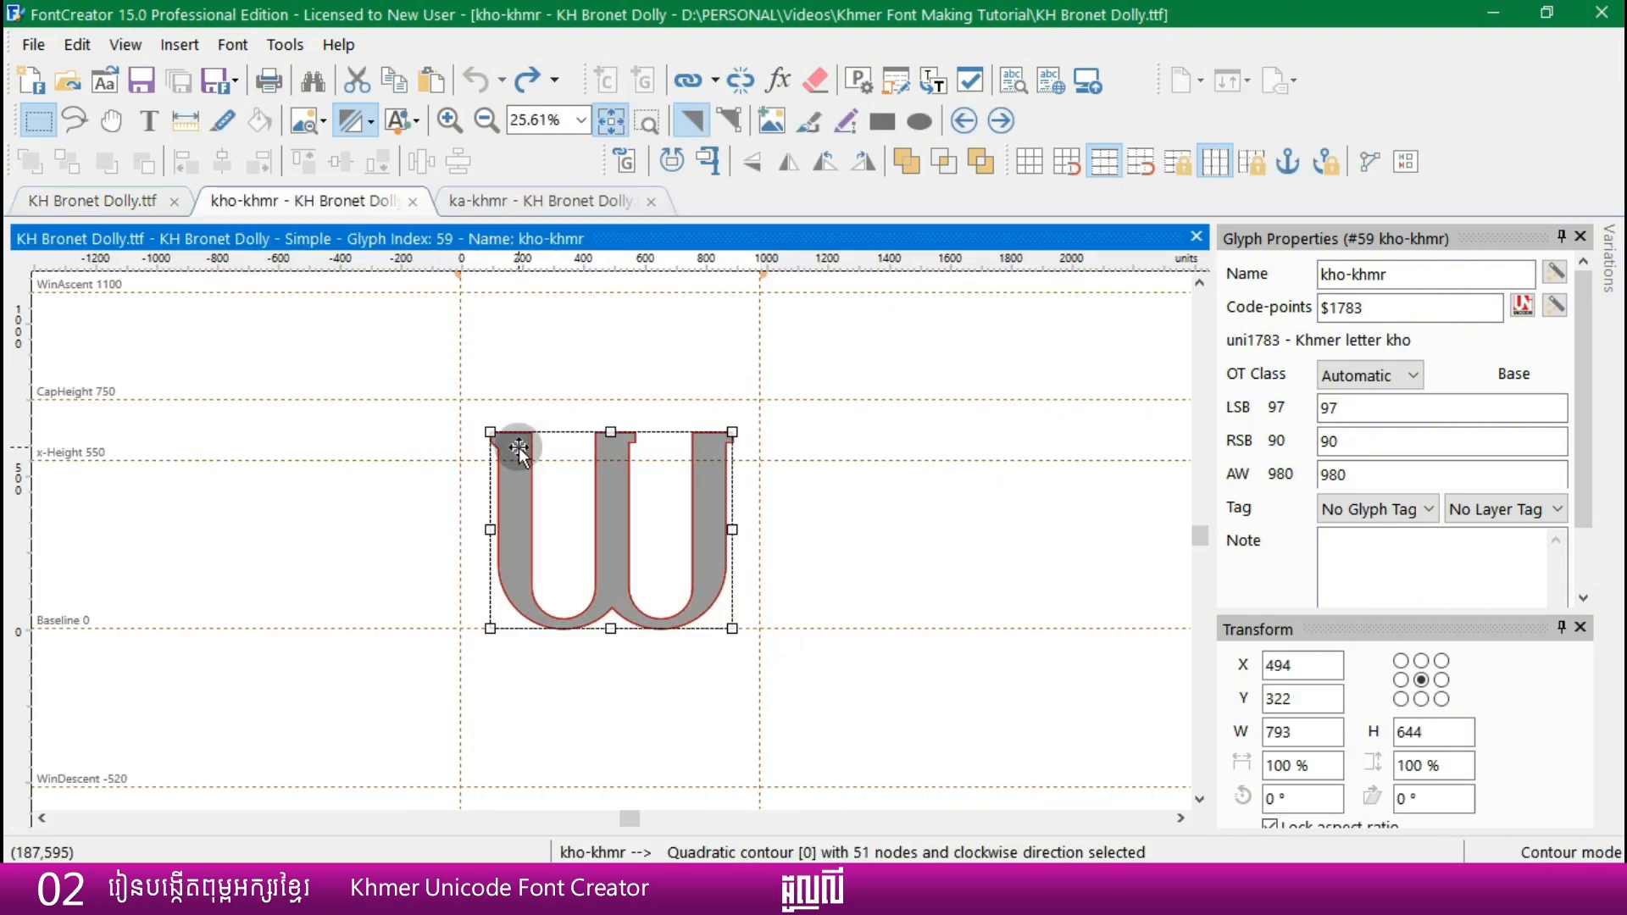
- Switch to Illustrator and check the ka outline group against the guides, leaving it deselected
{"action": "mouse_move", "coordinate": [348, 885]}
{"action": "left_click", "coordinate": [364, 845]}
{"action": "key", "text": "space"}
{"action": "left_click_drag", "start_coordinate": [585, 528], "coordinate": [615, 536]}
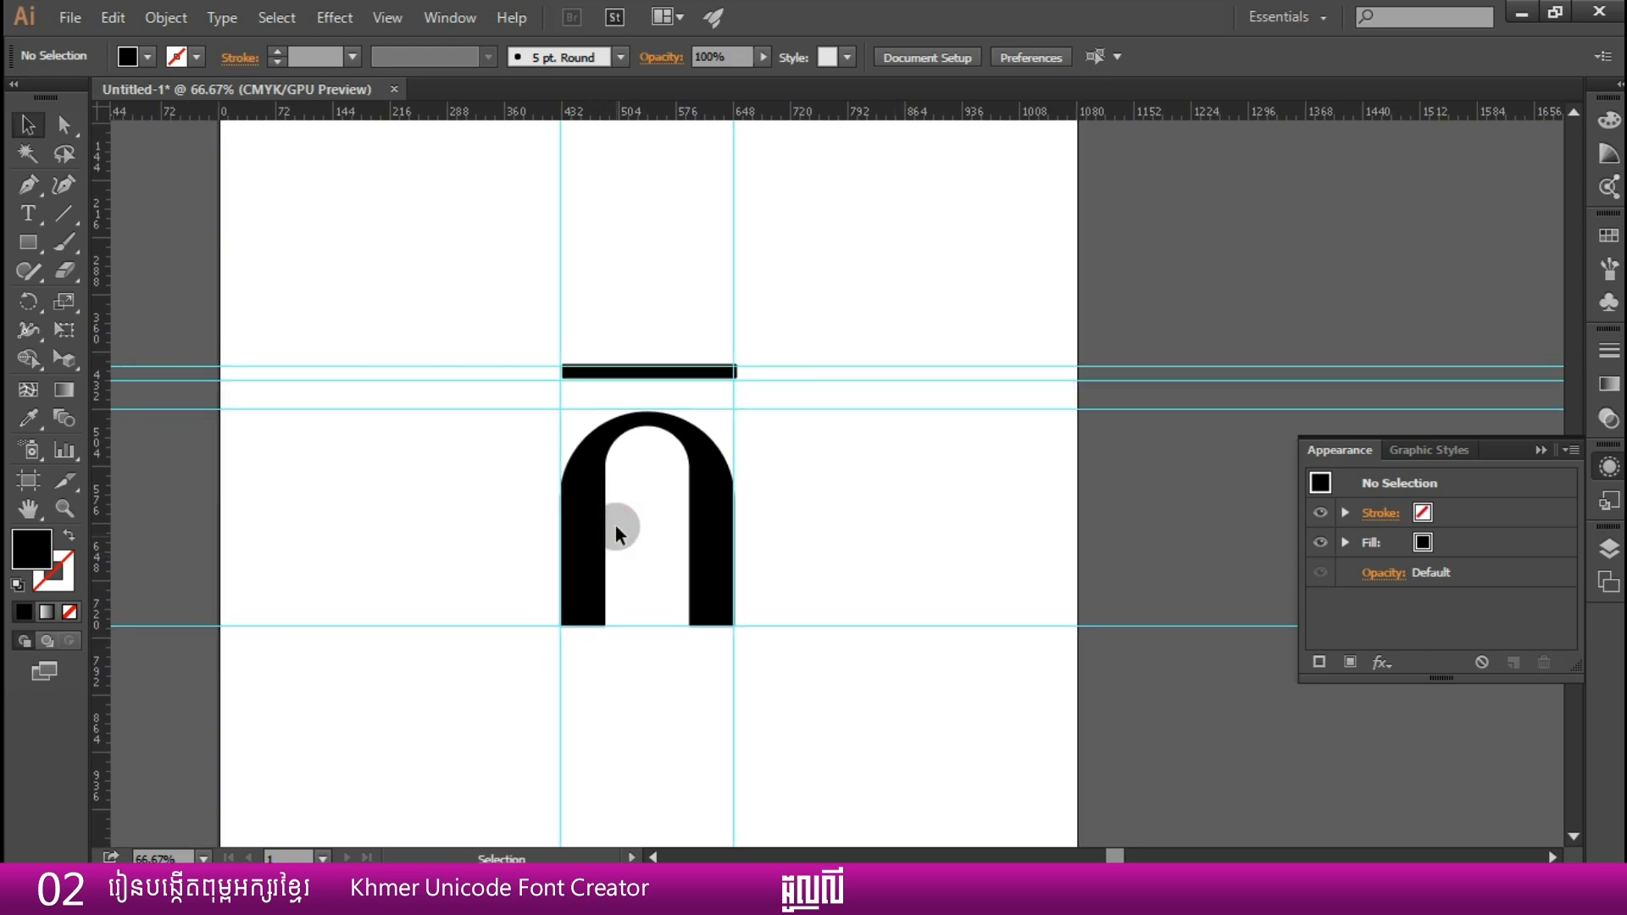
{"action": "left_click_drag", "start_coordinate": [615, 490], "coordinate": [686, 504]}
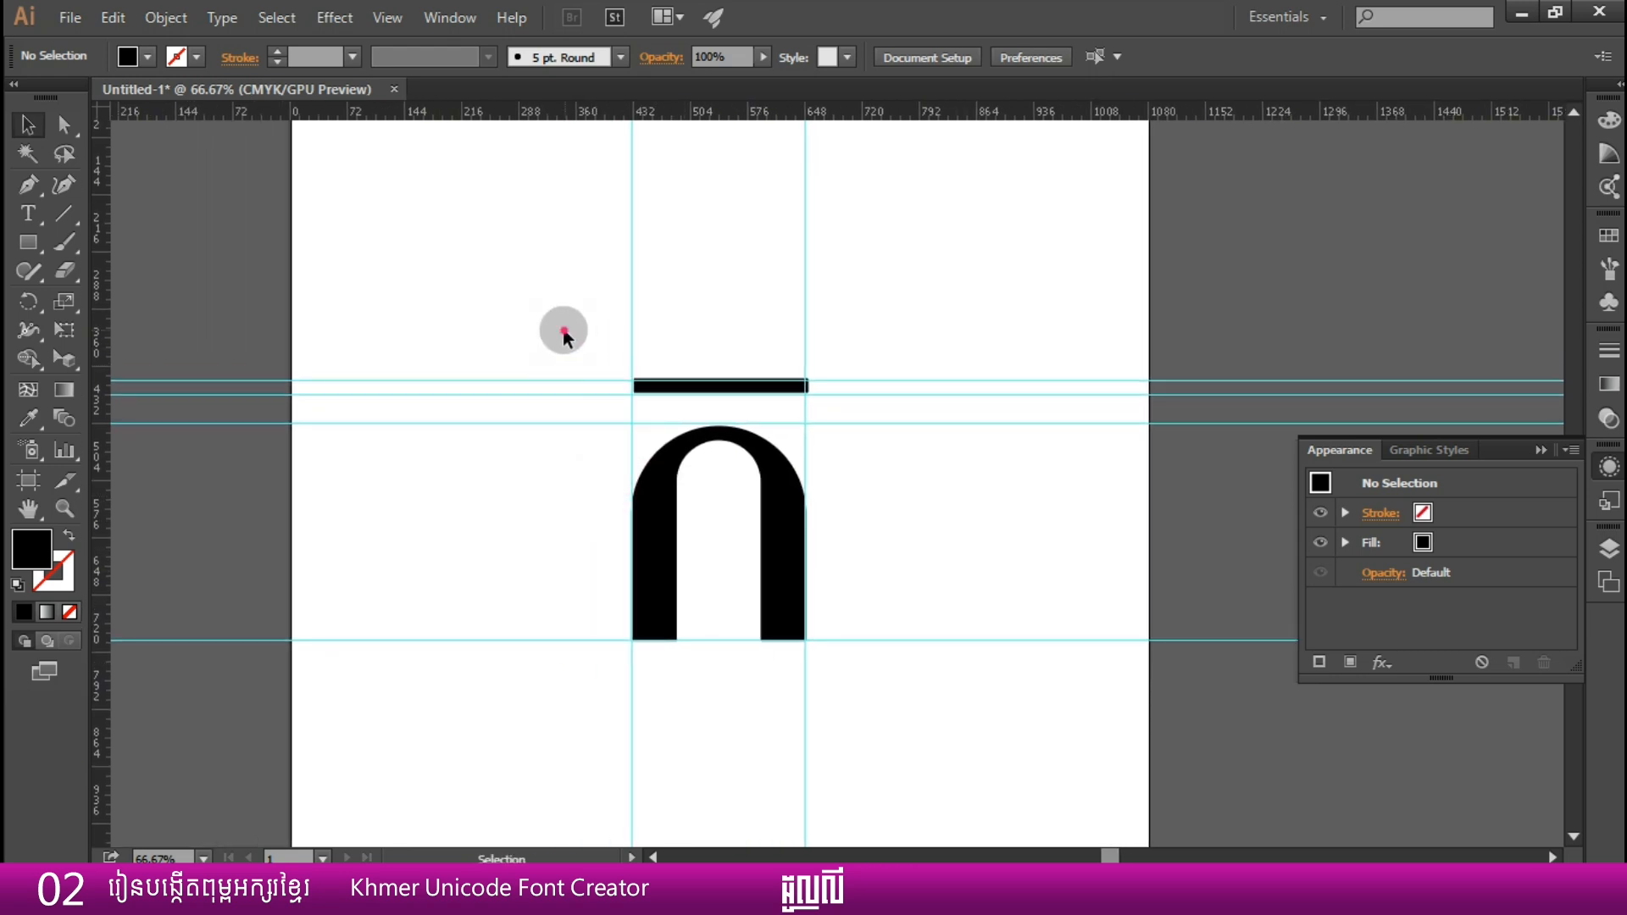
{"action": "left_click_drag", "start_coordinate": [563, 329], "coordinate": [543, 291]}
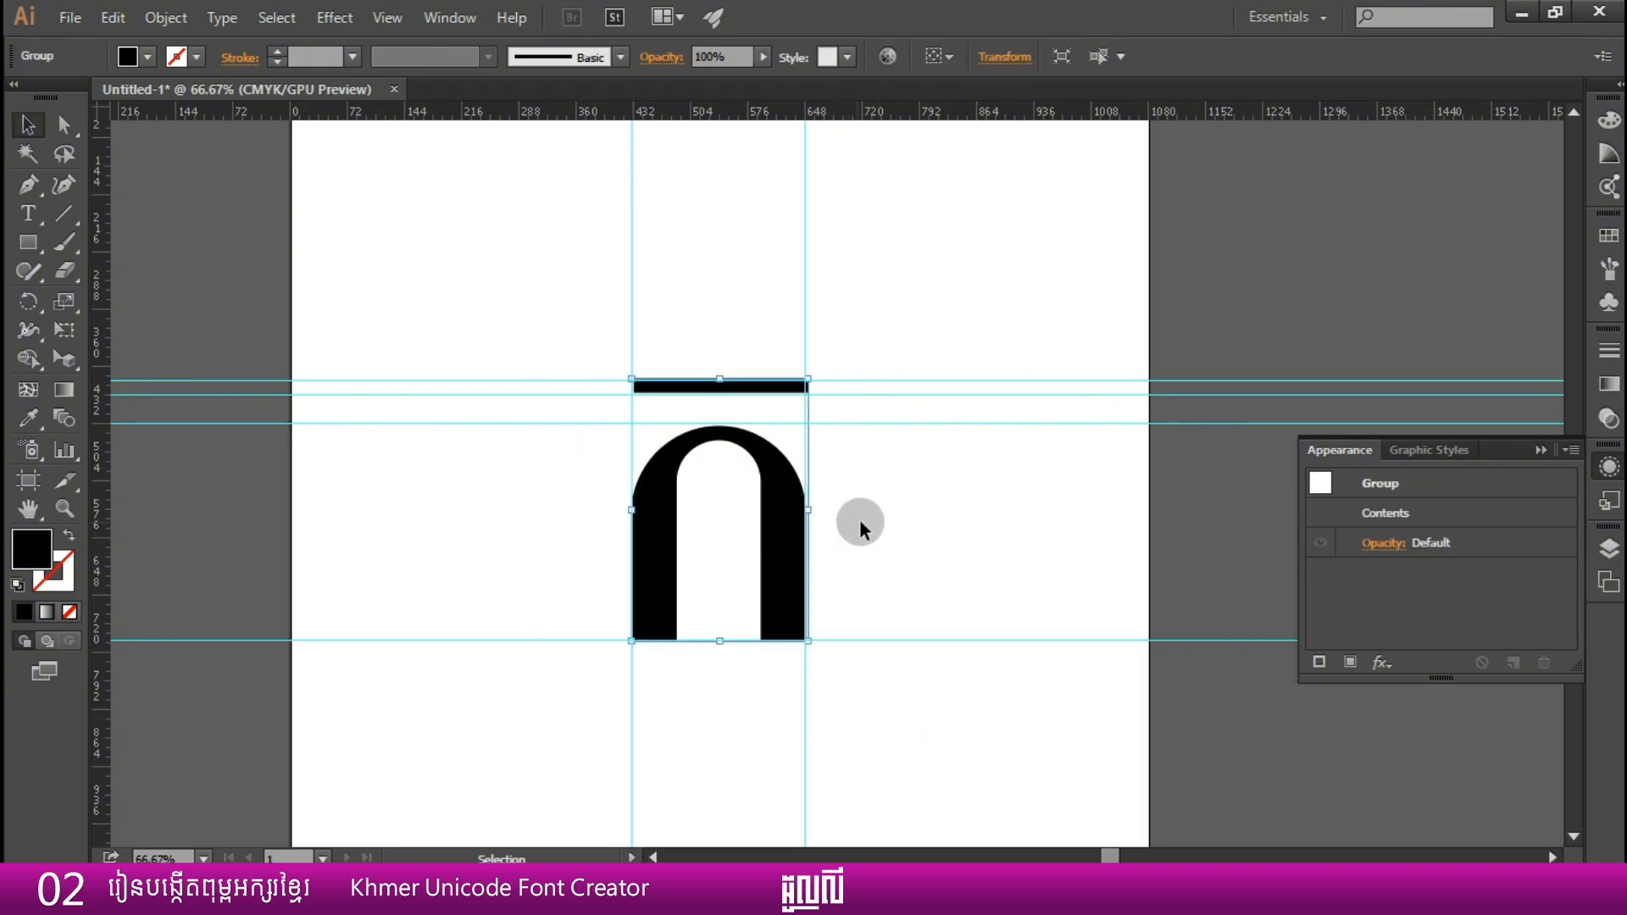
{"action": "left_click", "coordinate": [871, 527]}
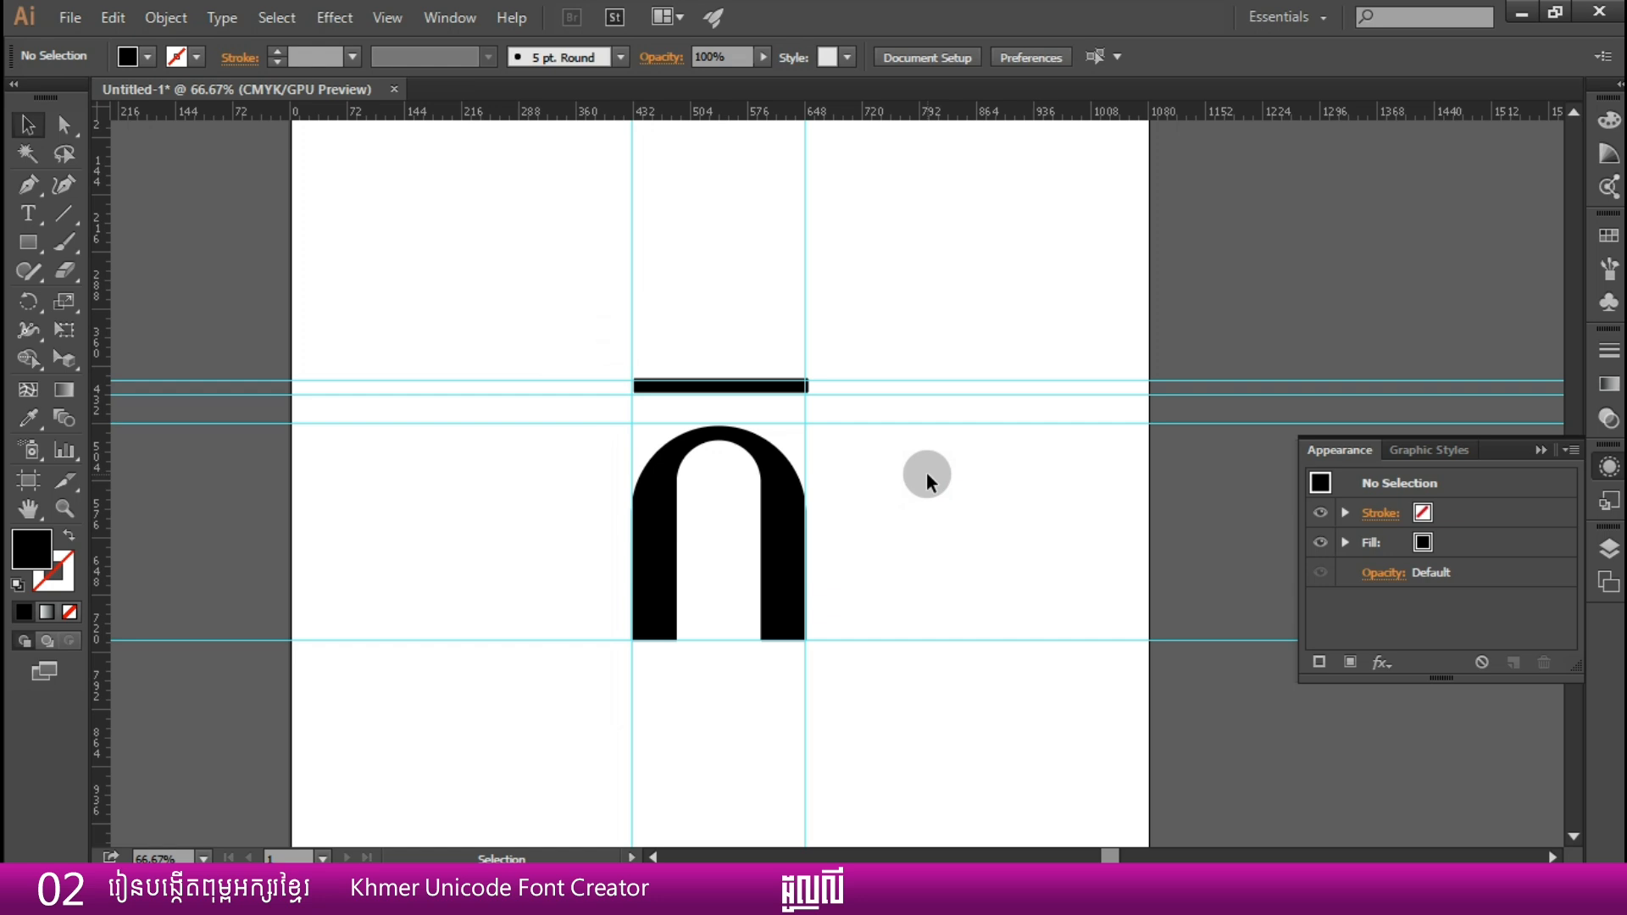
- Return to FontCreator and close the kho-khmr and ka-khmr glyph editors
{"action": "left_click", "coordinate": [1281, 885]}
{"action": "left_click", "coordinate": [820, 527]}
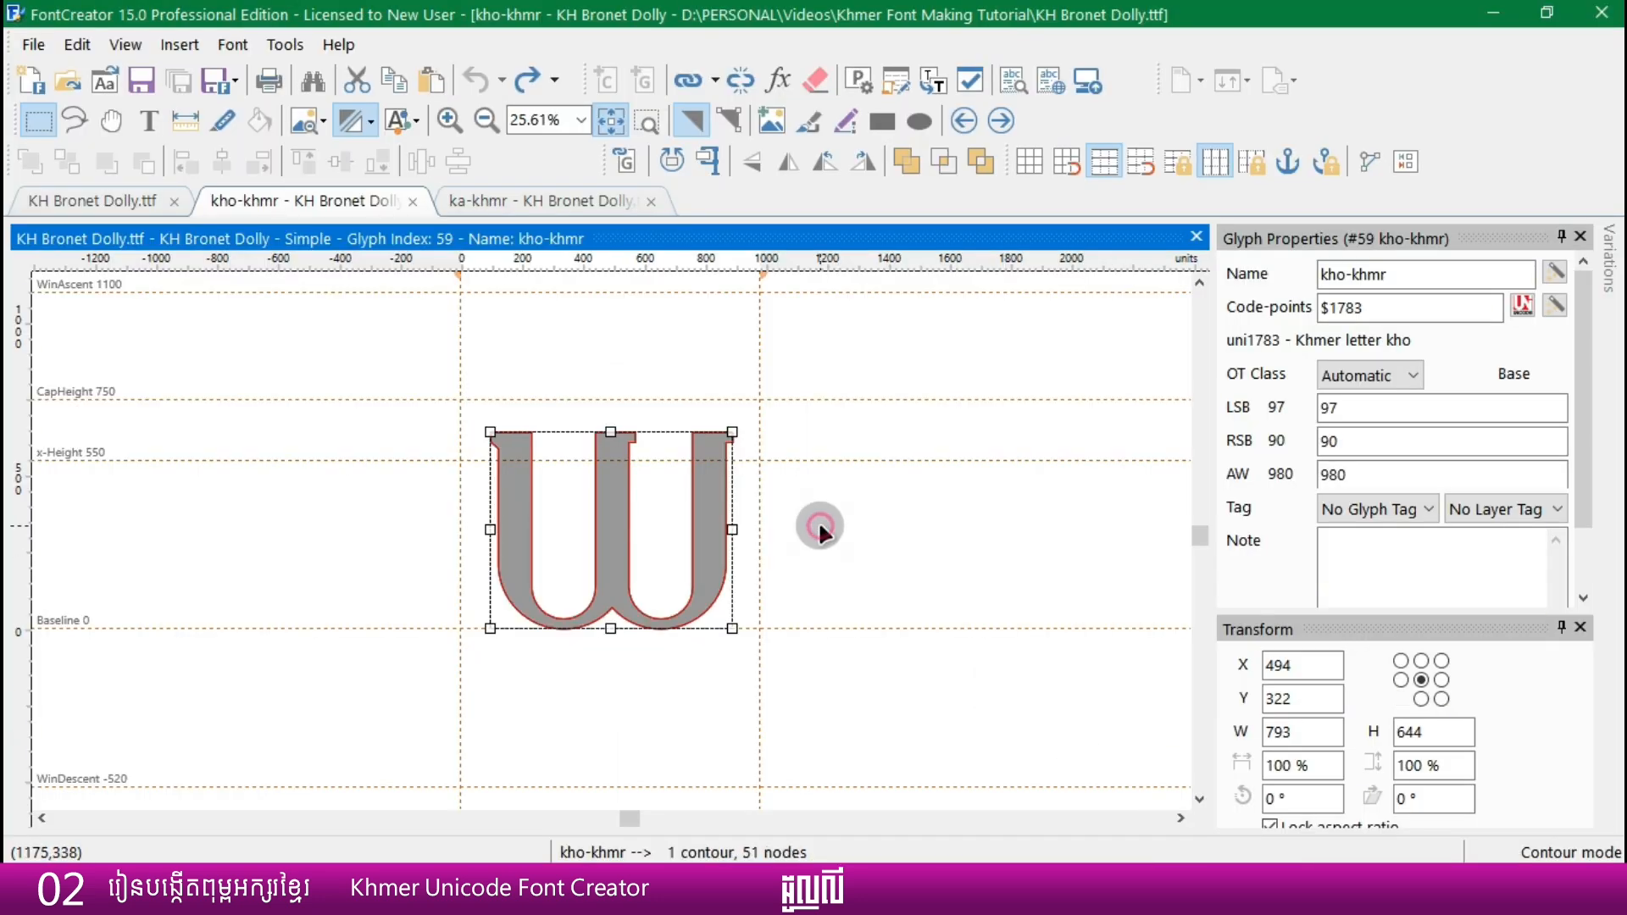
{"action": "left_click", "coordinate": [505, 200]}
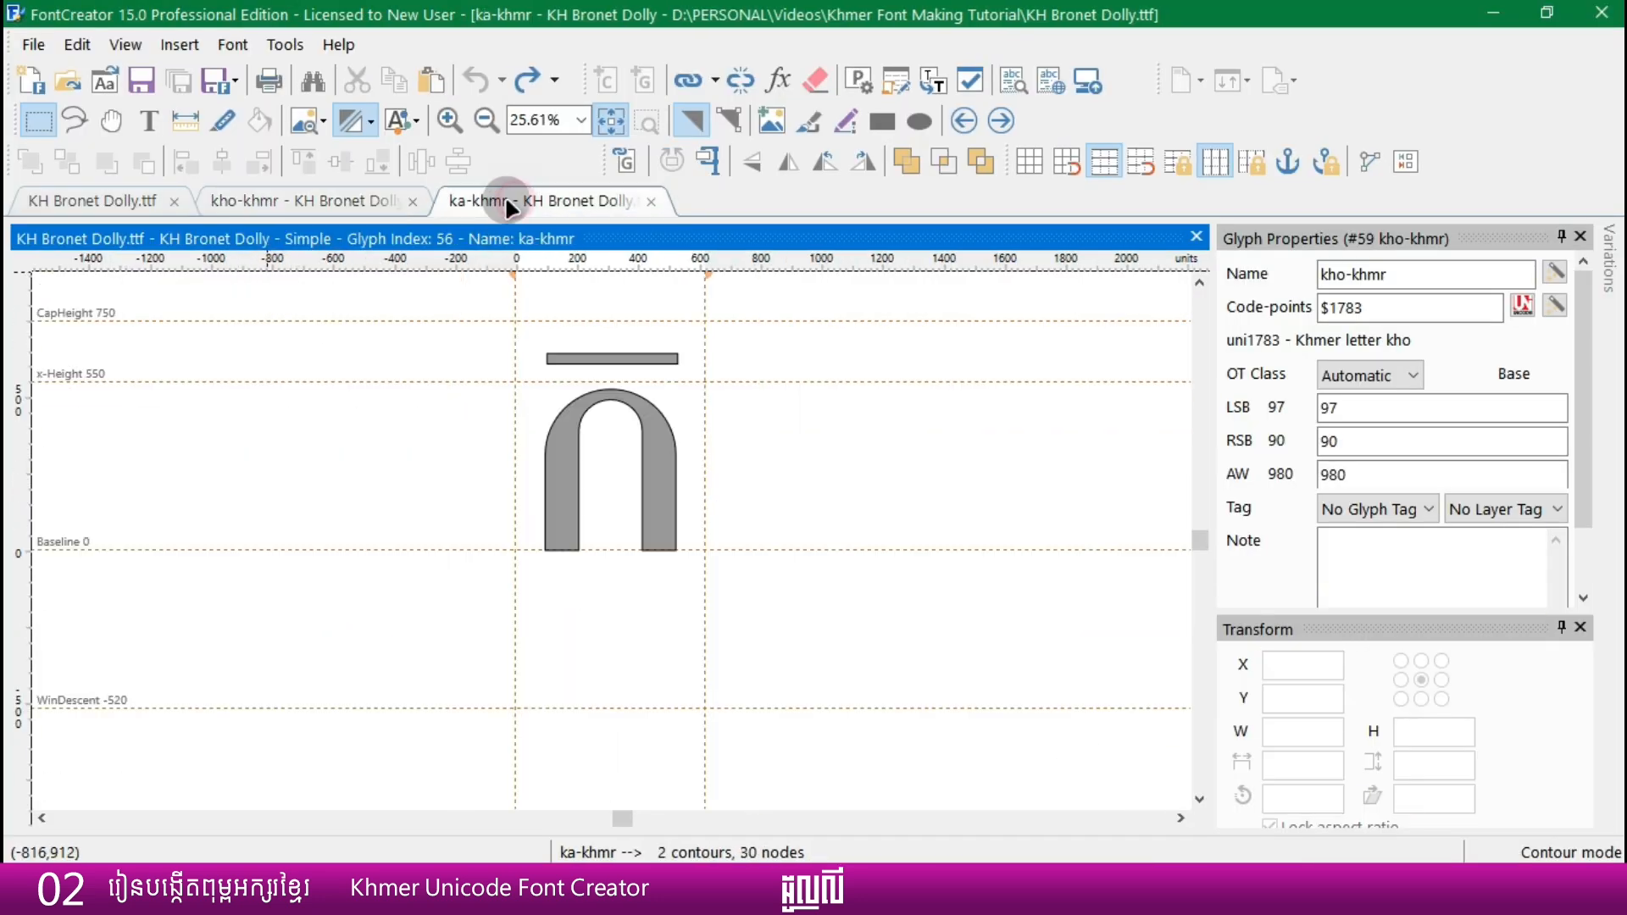
{"action": "left_click", "coordinate": [97, 201]}
{"action": "left_click", "coordinate": [412, 202]}
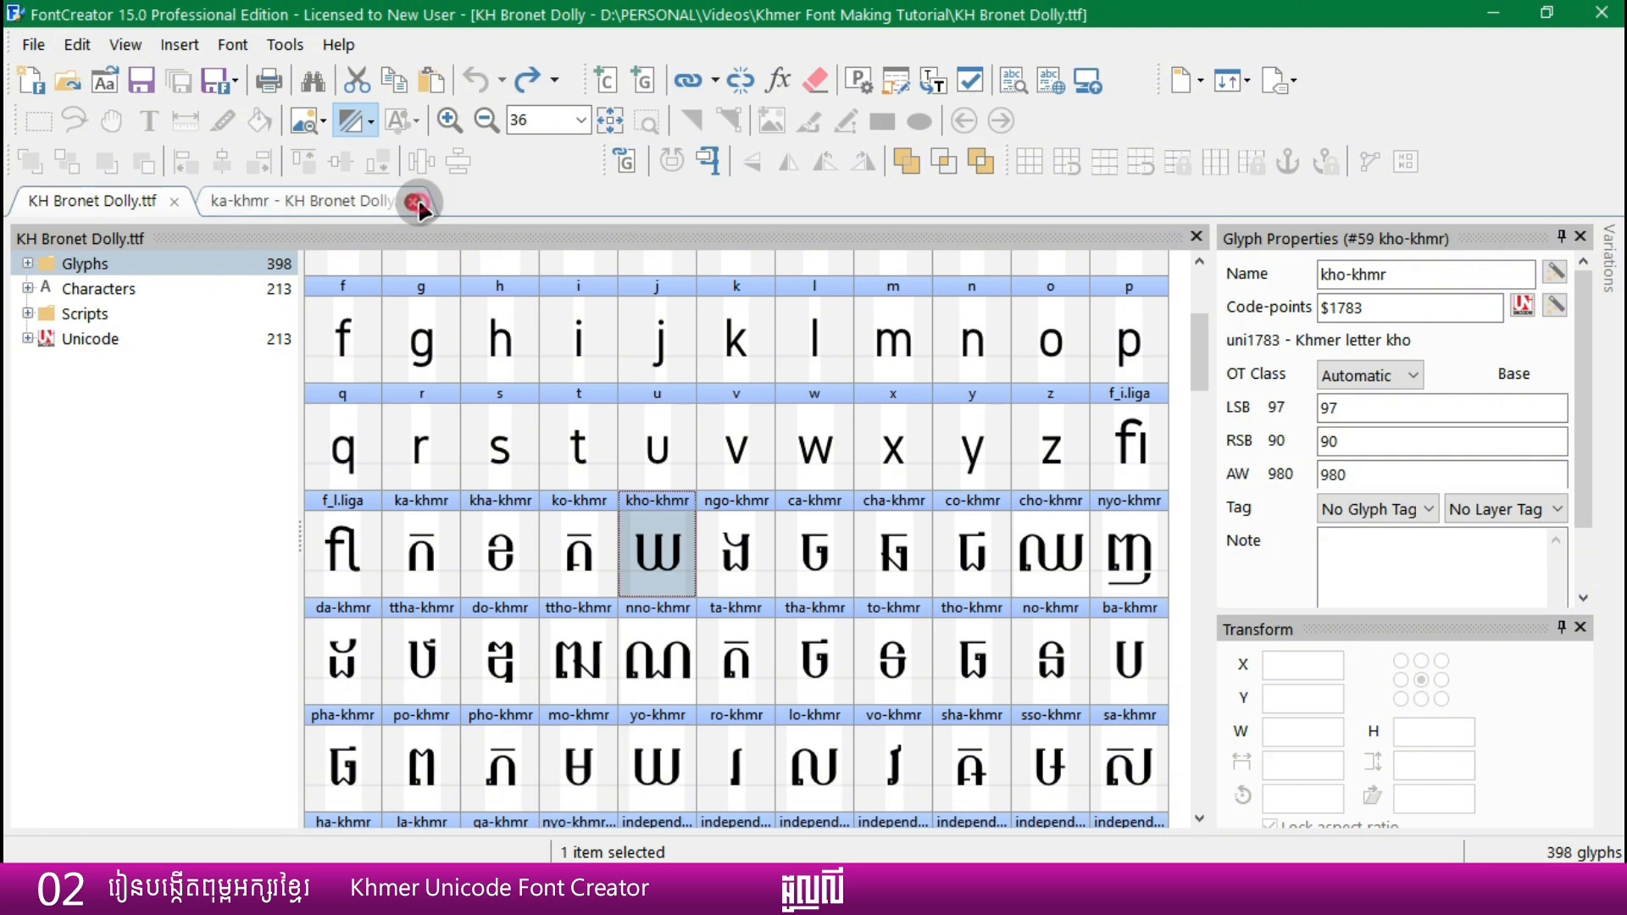
{"action": "left_click", "coordinate": [416, 200]}
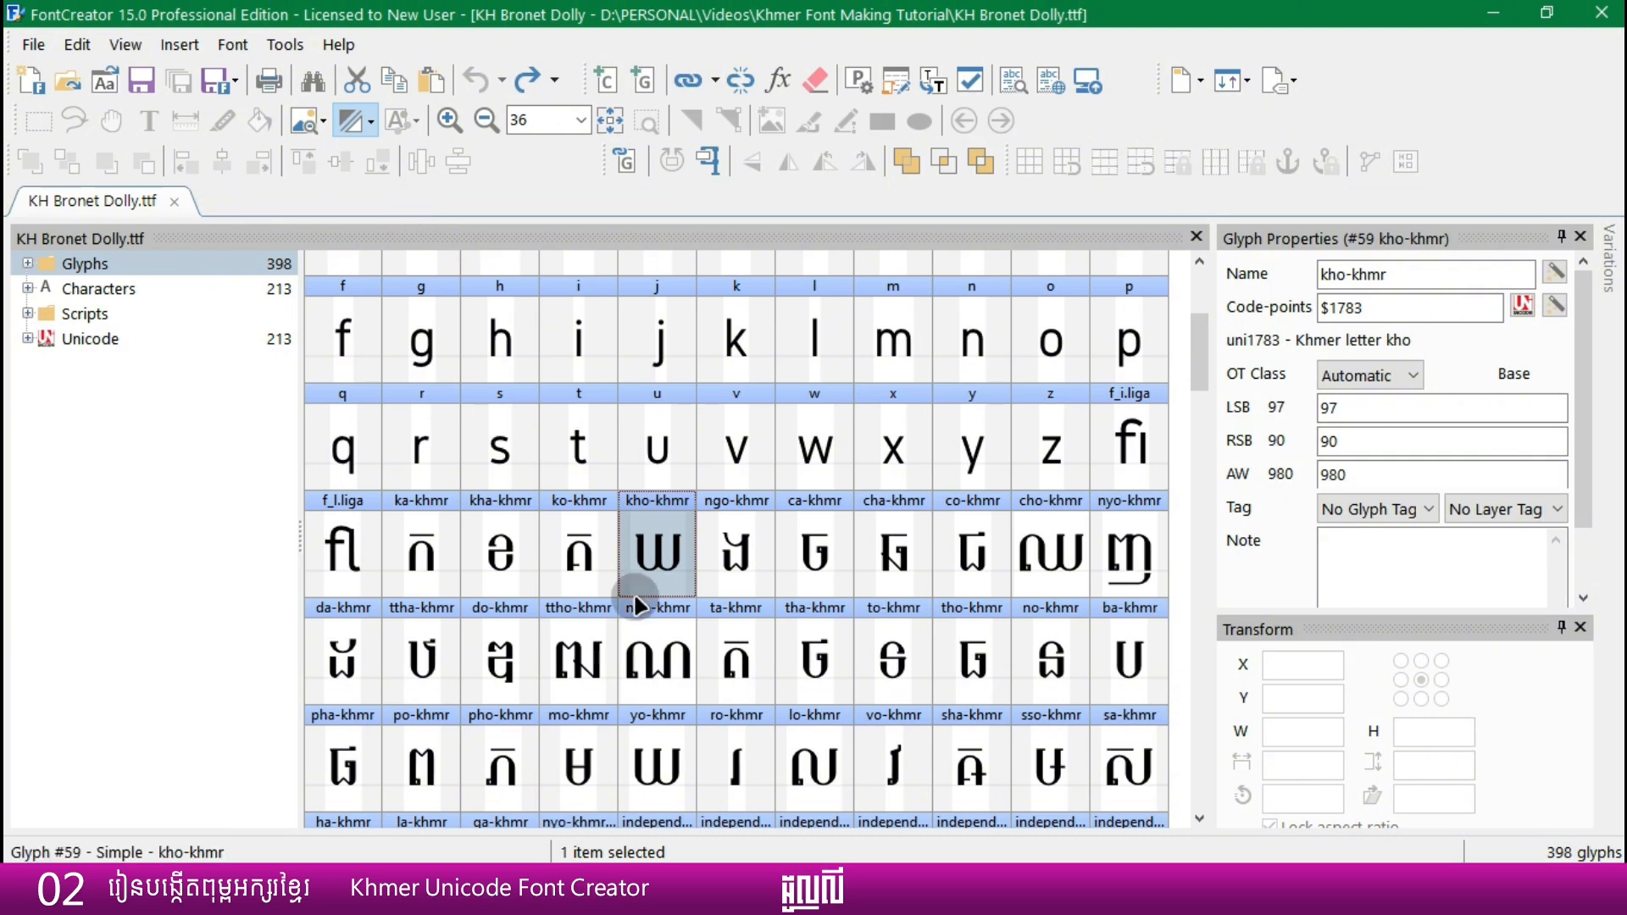
- Compare the ka-khmr, kho-khmr and yo-khmr glyphs in the glyph overview
{"action": "left_click", "coordinate": [448, 566]}
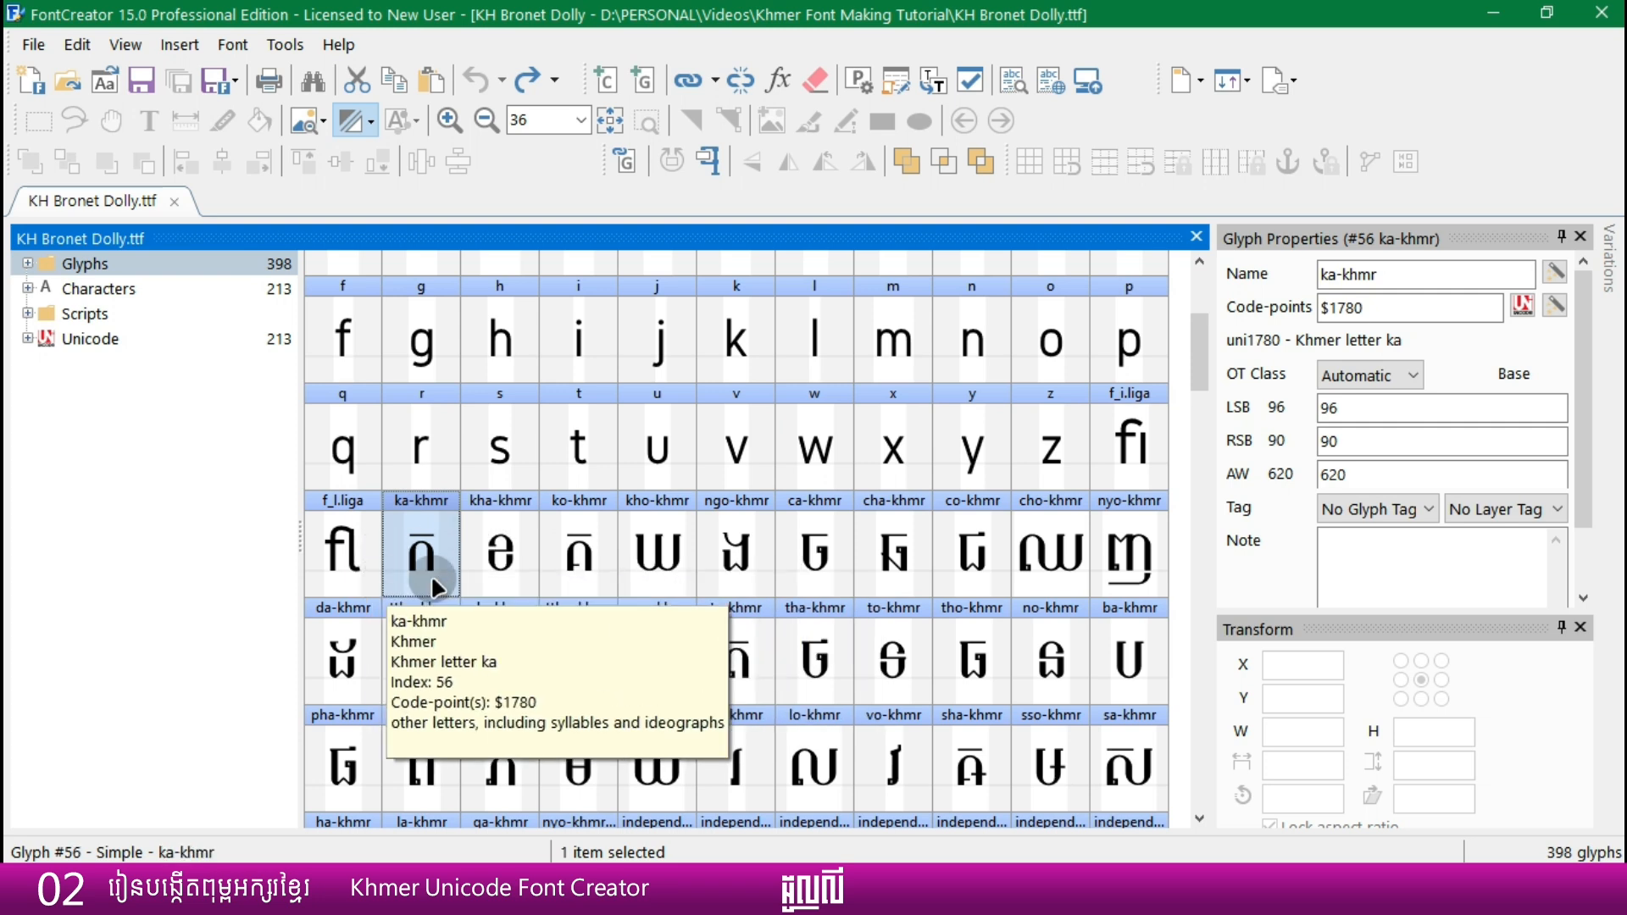
{"action": "left_click", "coordinate": [217, 565]}
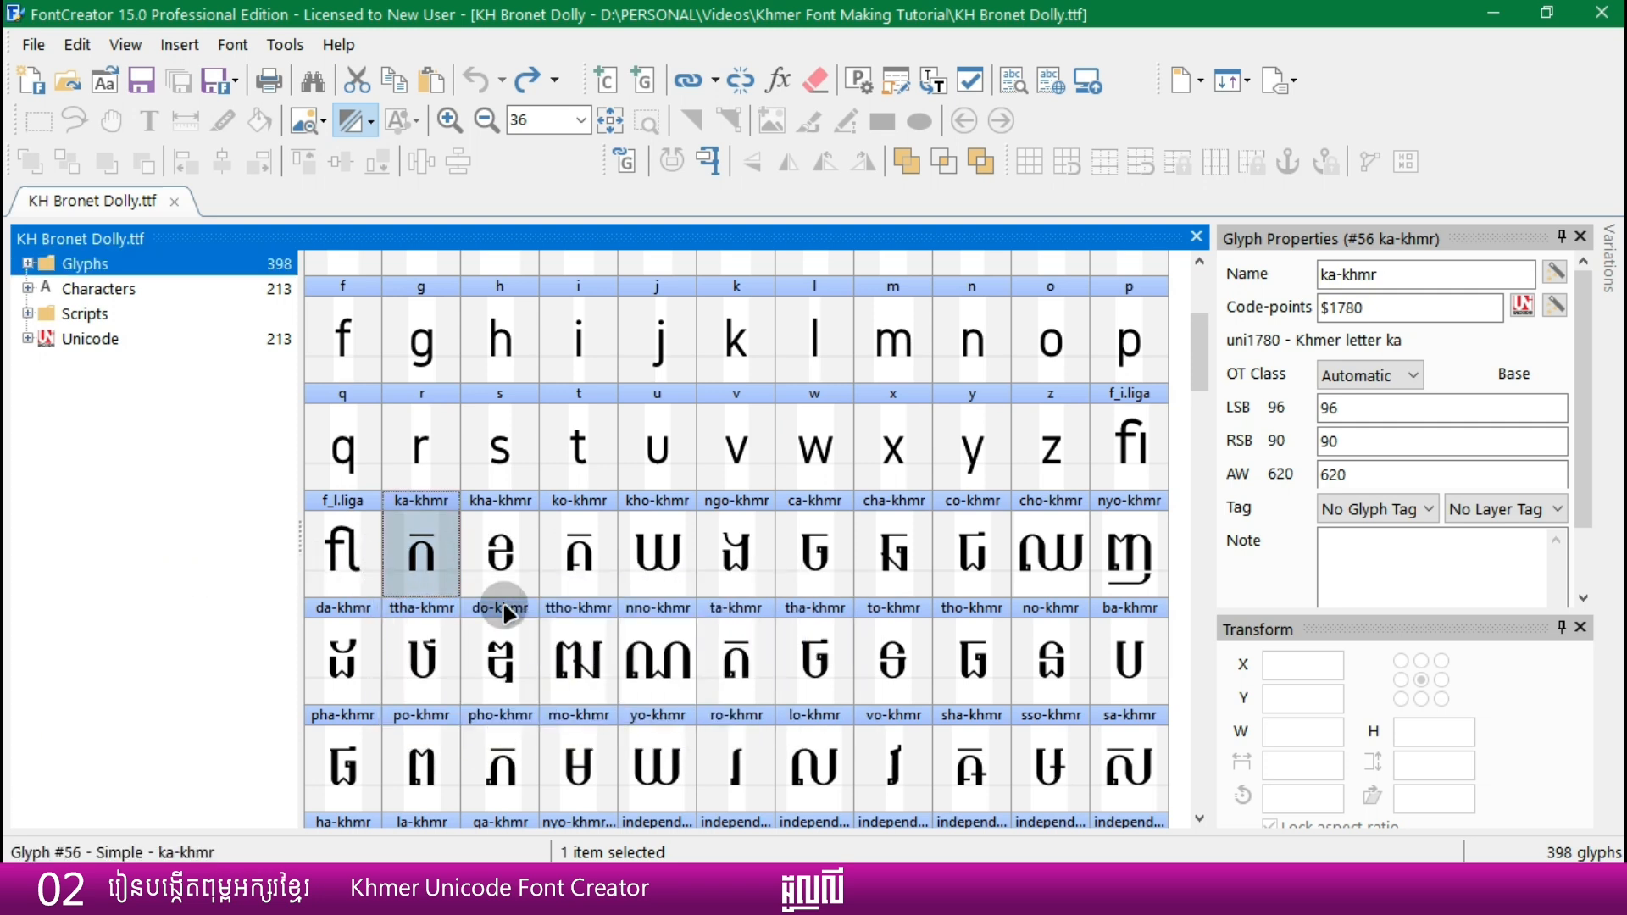
{"action": "left_click", "coordinate": [661, 578]}
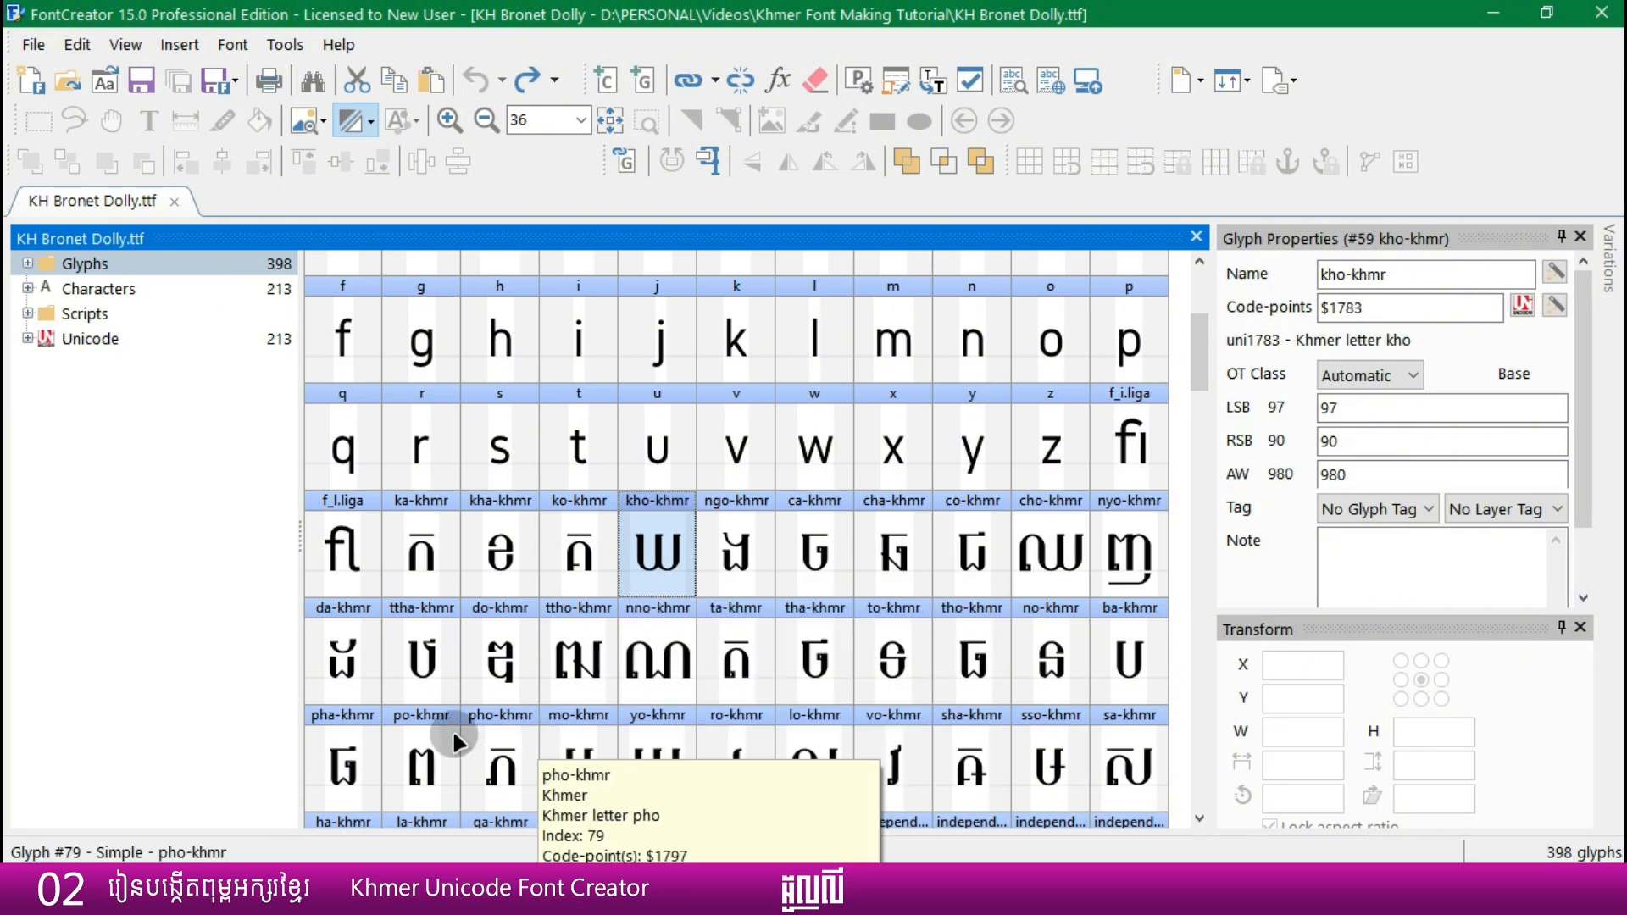
{"action": "left_click", "coordinate": [129, 747]}
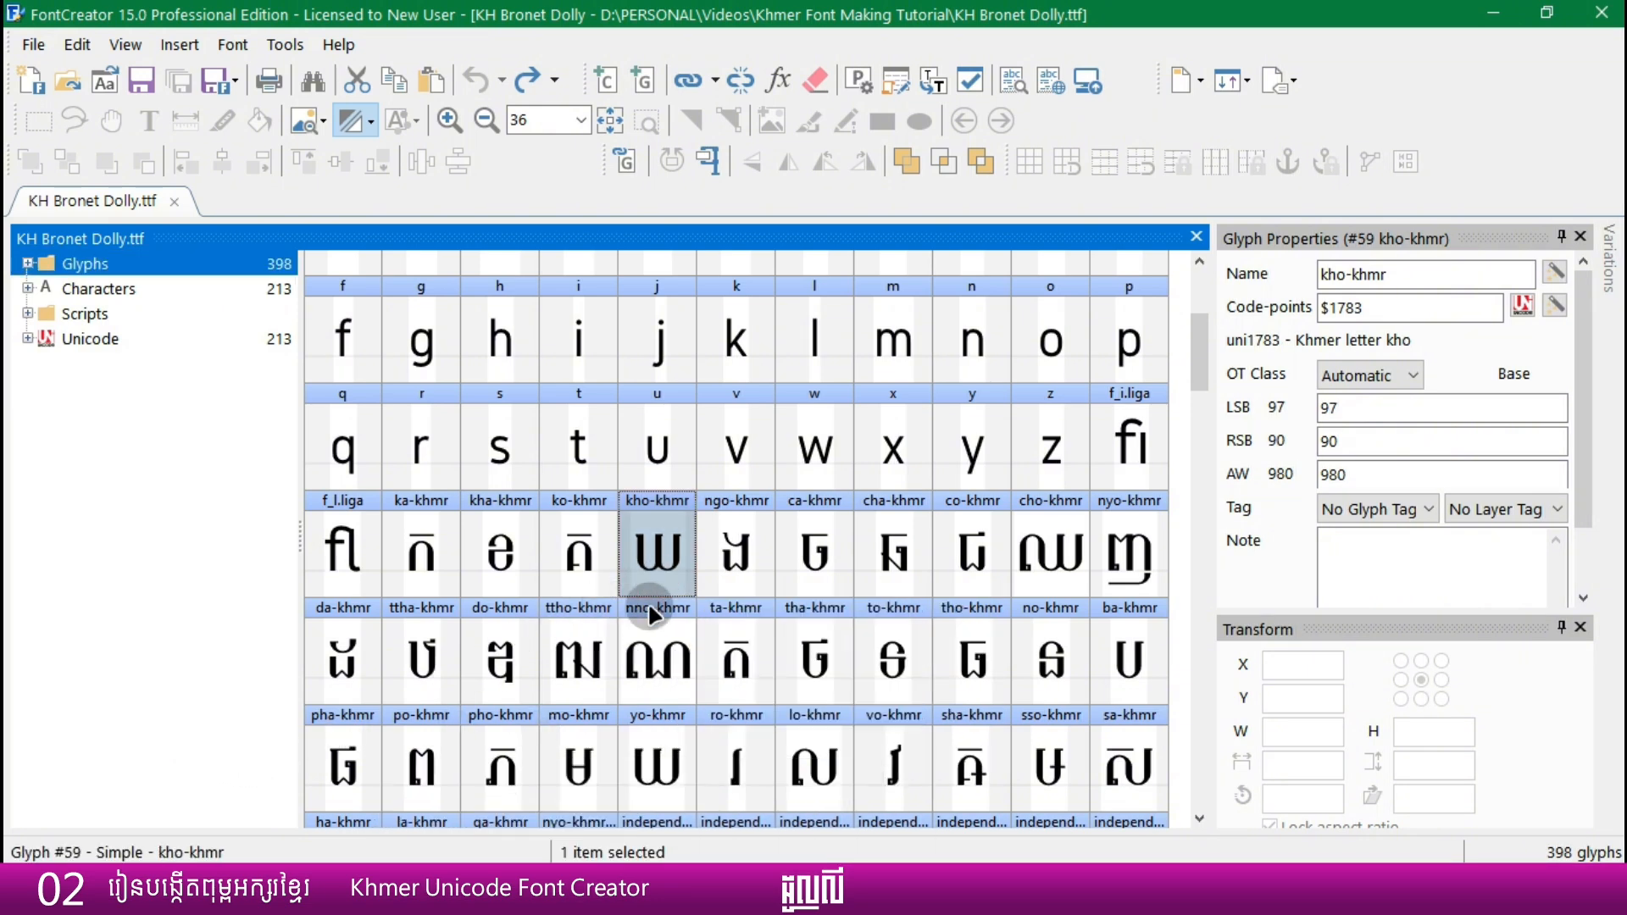
{"action": "left_click", "coordinate": [665, 767]}
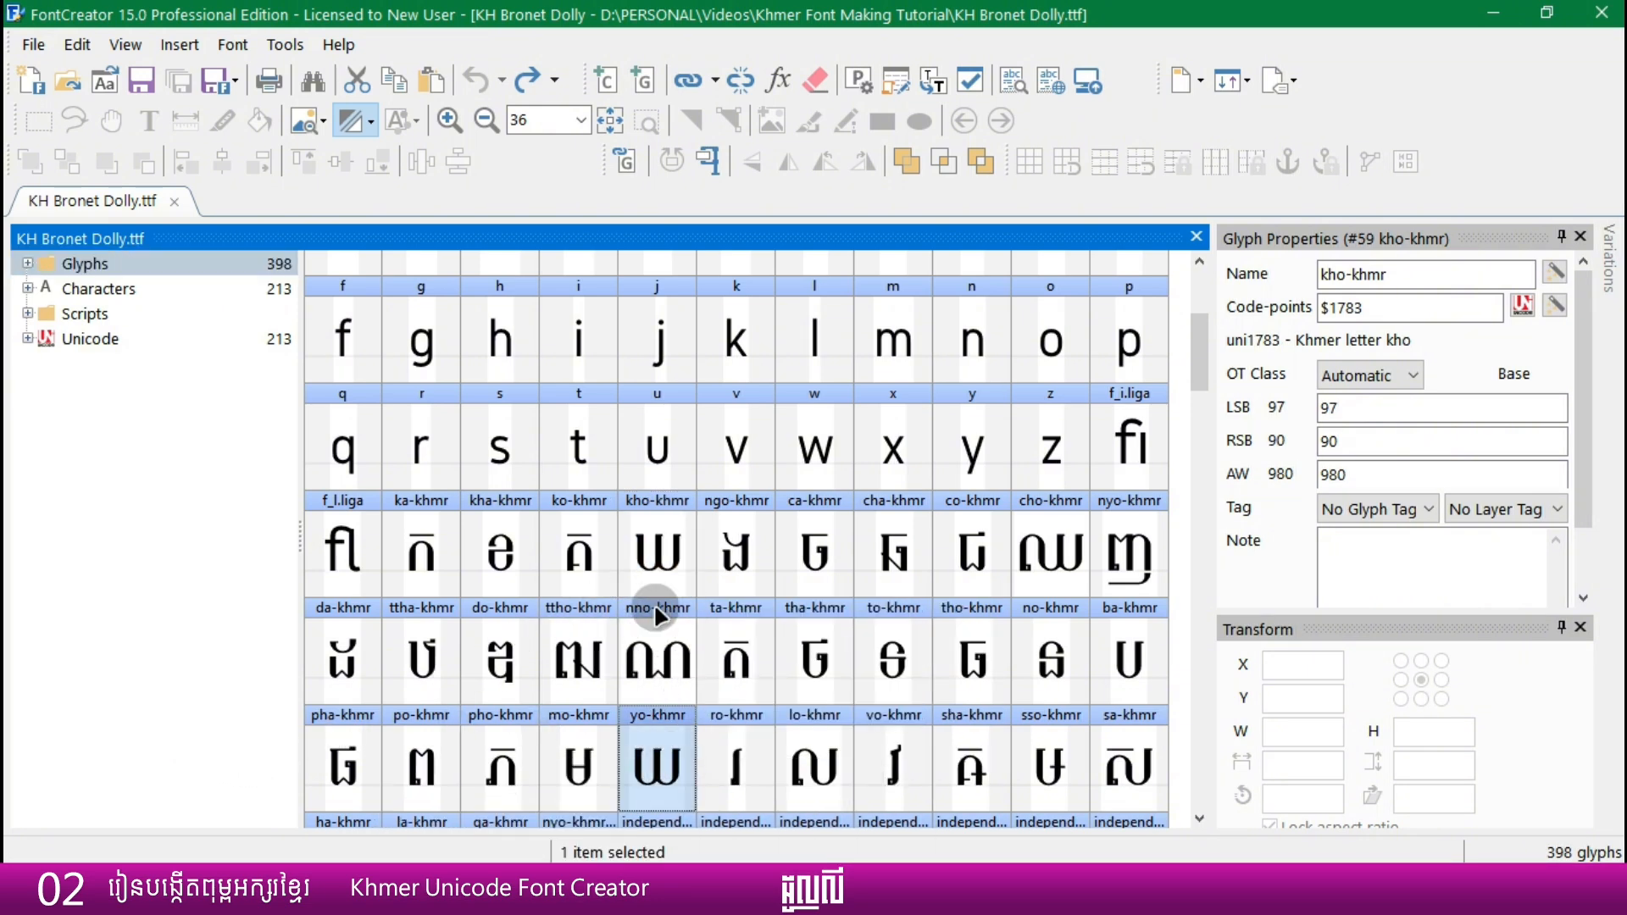
{"action": "left_click", "coordinate": [657, 551]}
- Compare the sa-khmr and lo-khmr glyphs with yo-khmr and kho-khmr in the overview
{"action": "scroll", "coordinate": [847, 644], "scroll_direction": "down", "scroll_amount": 3}
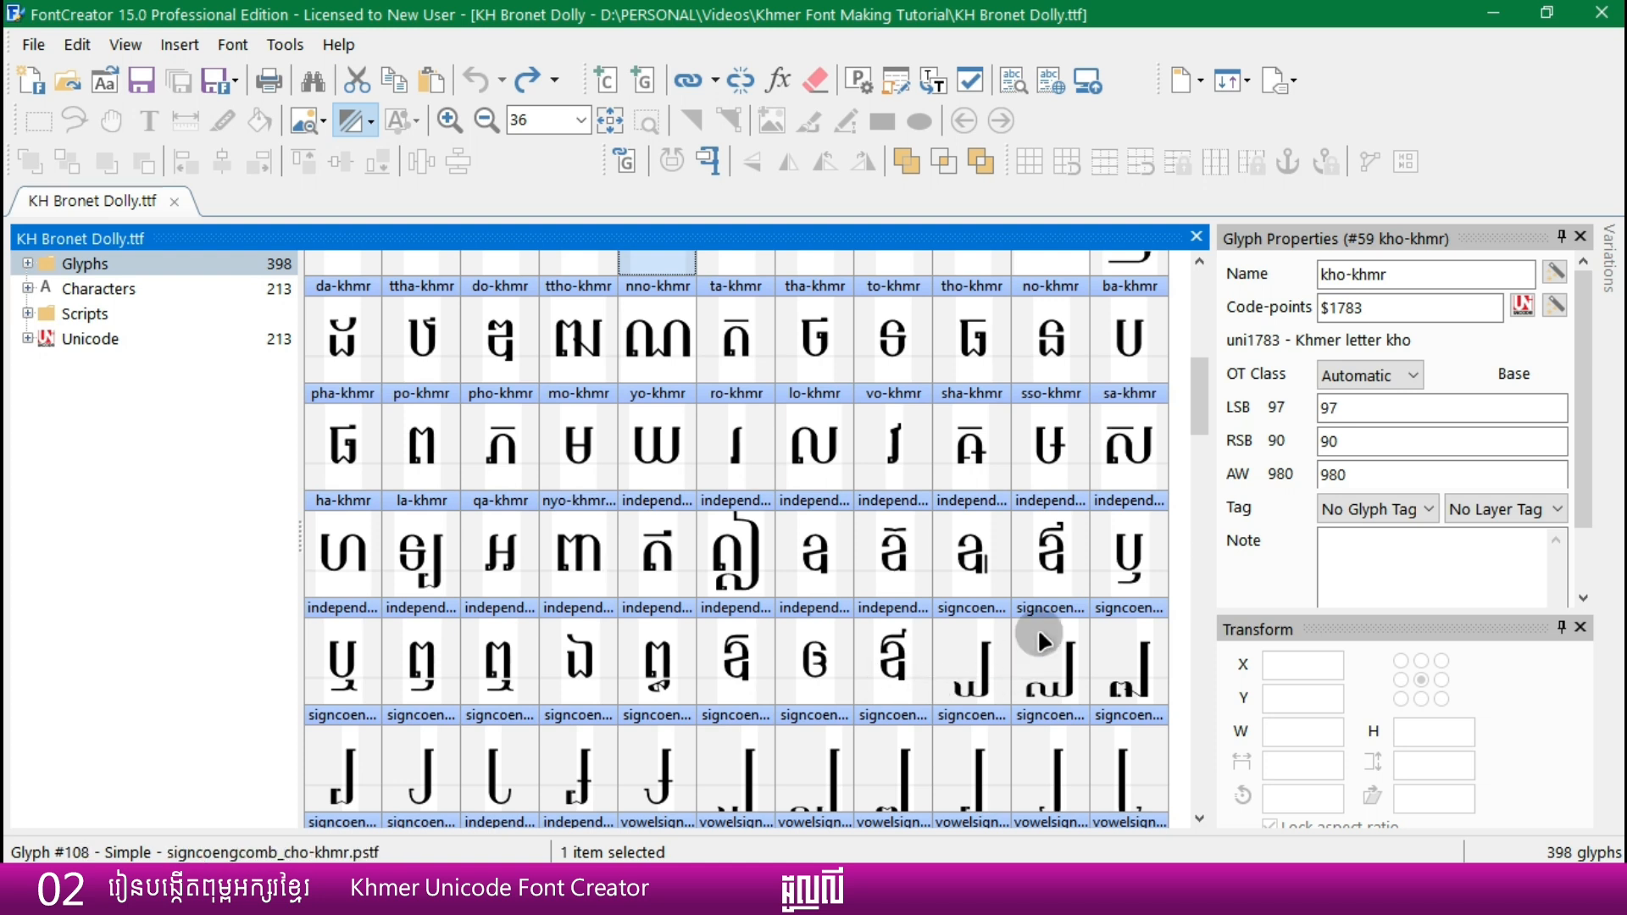
{"action": "scroll", "coordinate": [1025, 640], "scroll_direction": "up", "scroll_amount": 3}
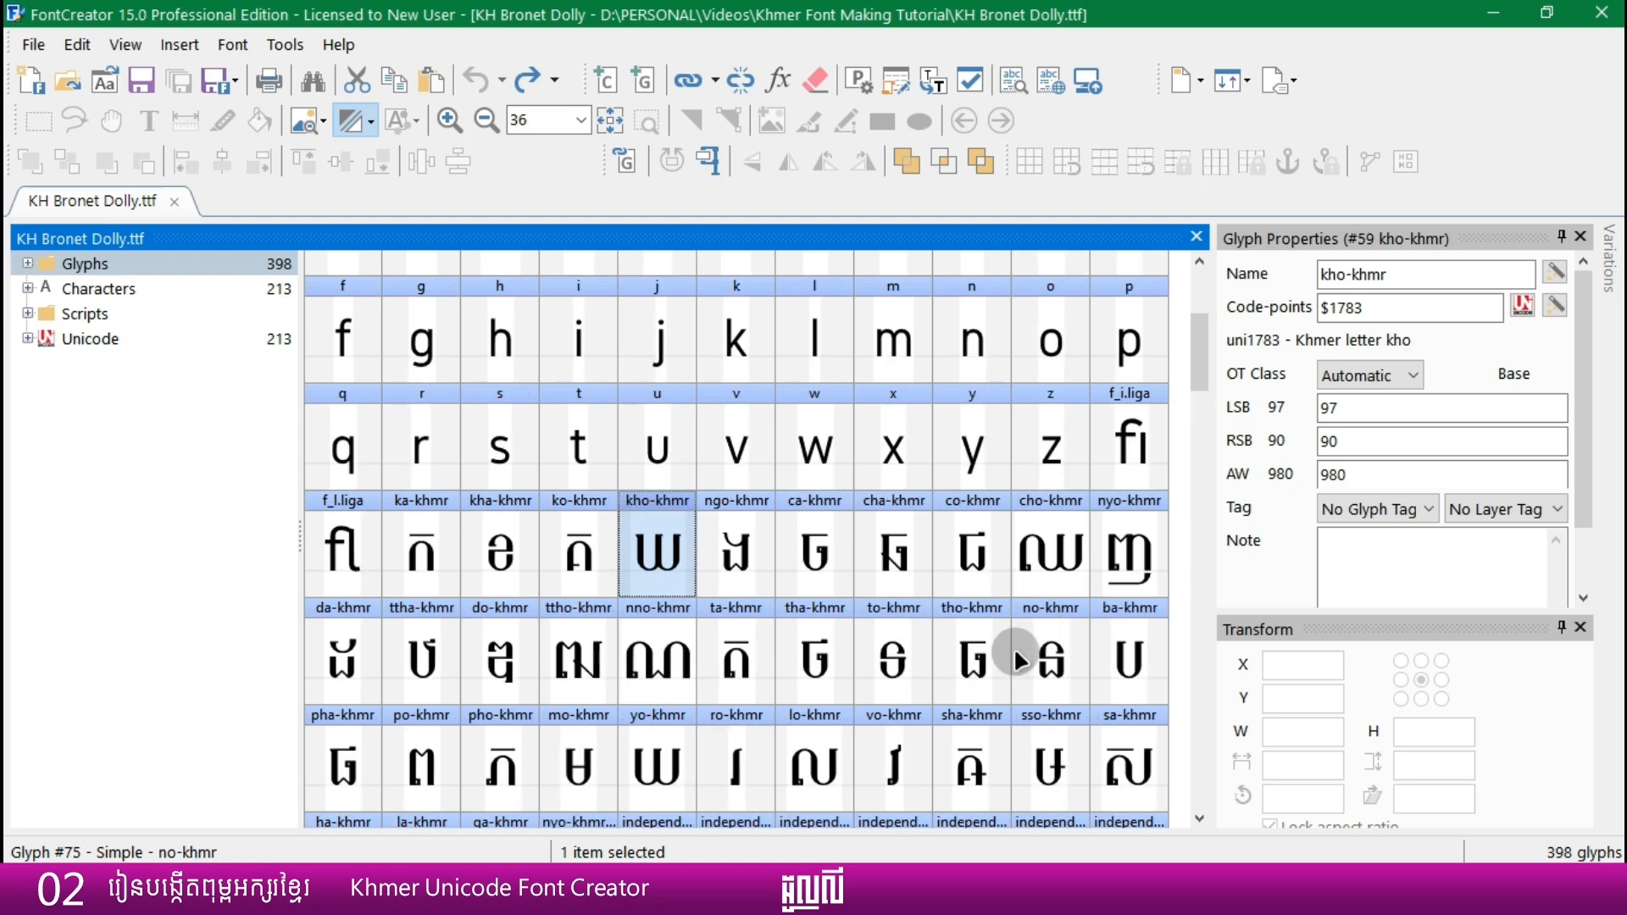
{"action": "left_click", "coordinate": [1133, 780]}
{"action": "left_click", "coordinate": [826, 774]}
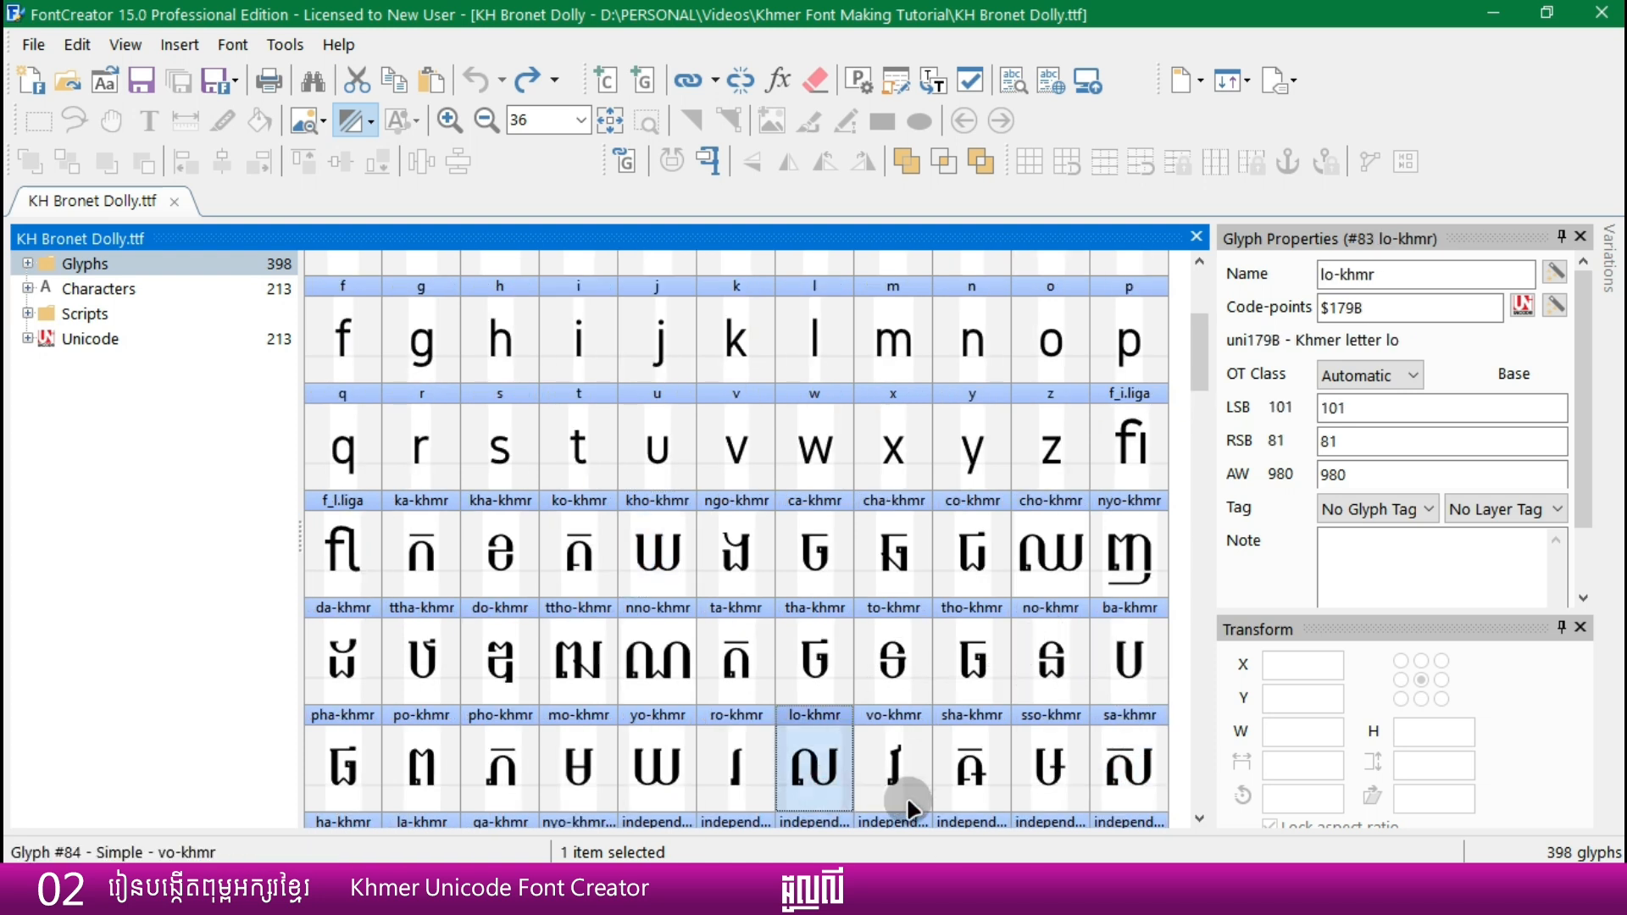
{"action": "left_click", "coordinate": [1117, 761]}
{"action": "left_click", "coordinate": [825, 785]}
{"action": "left_click", "coordinate": [688, 778]}
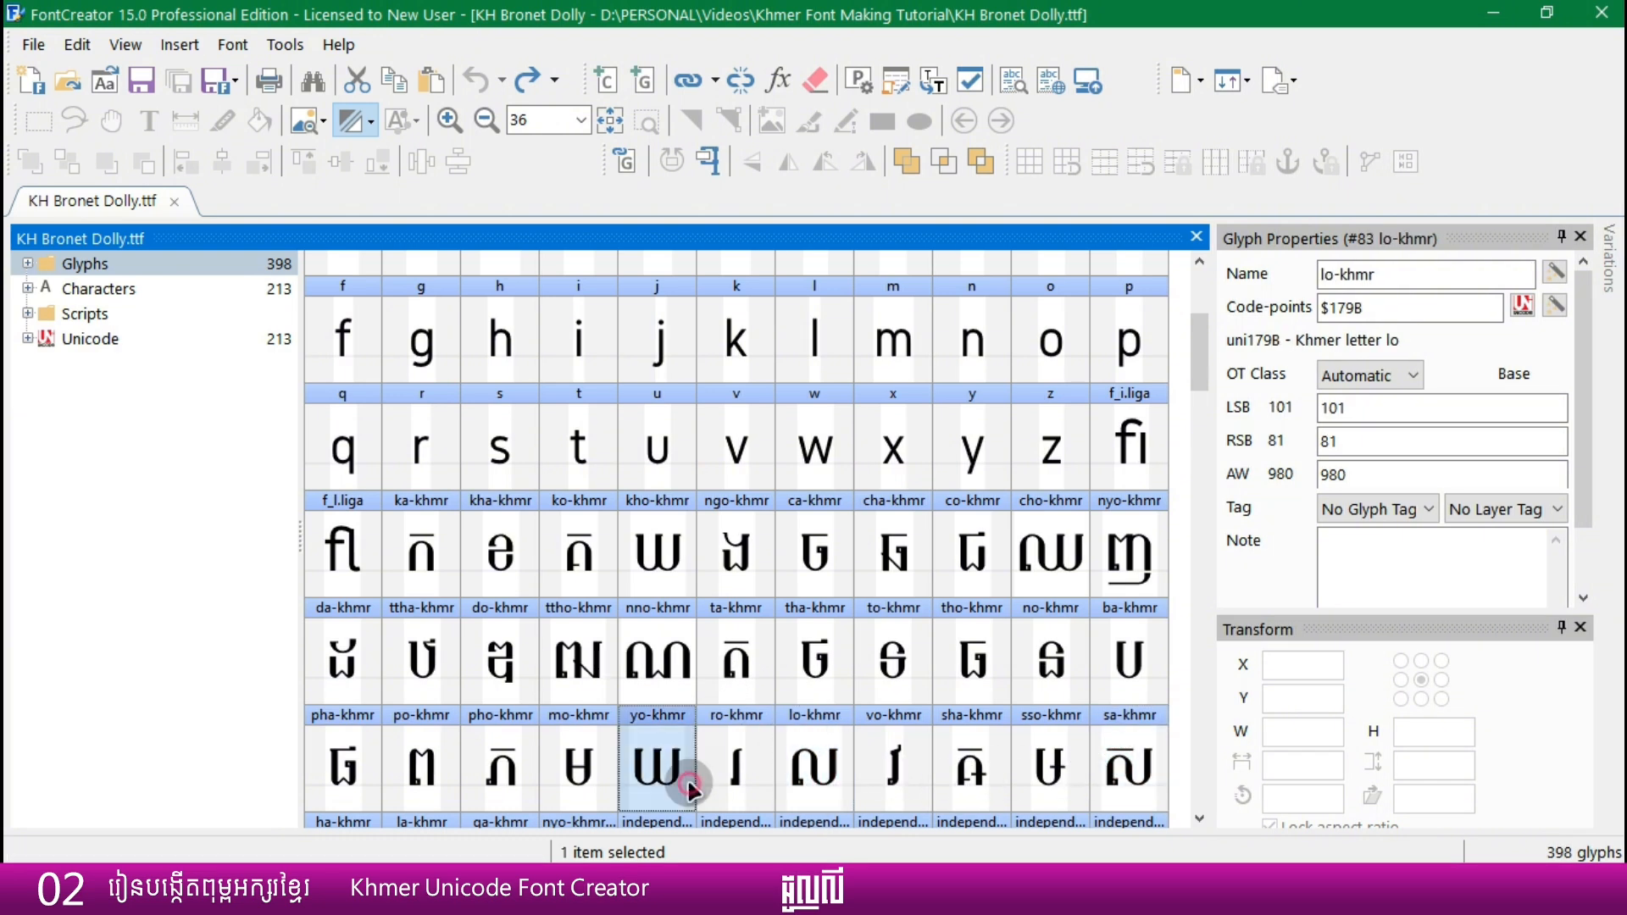
{"action": "left_click", "coordinate": [677, 568]}
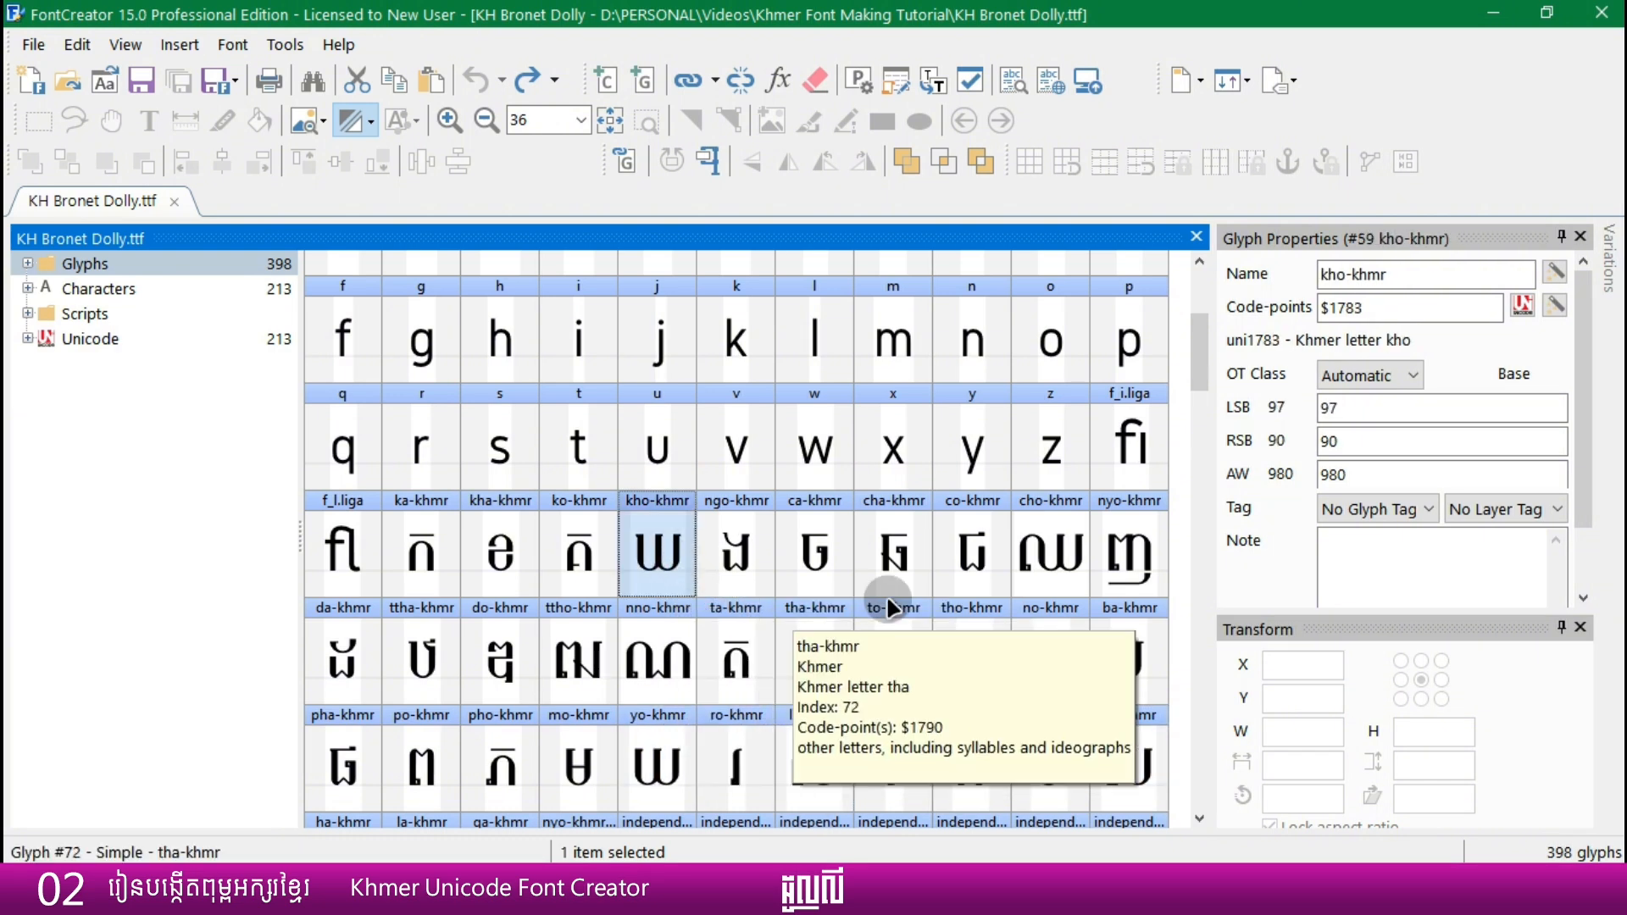
- Examine the cho-khmr, nno-khmr, ttho-khmr and nyo-khmr glyphs in the overview
{"action": "left_click", "coordinate": [1065, 574]}
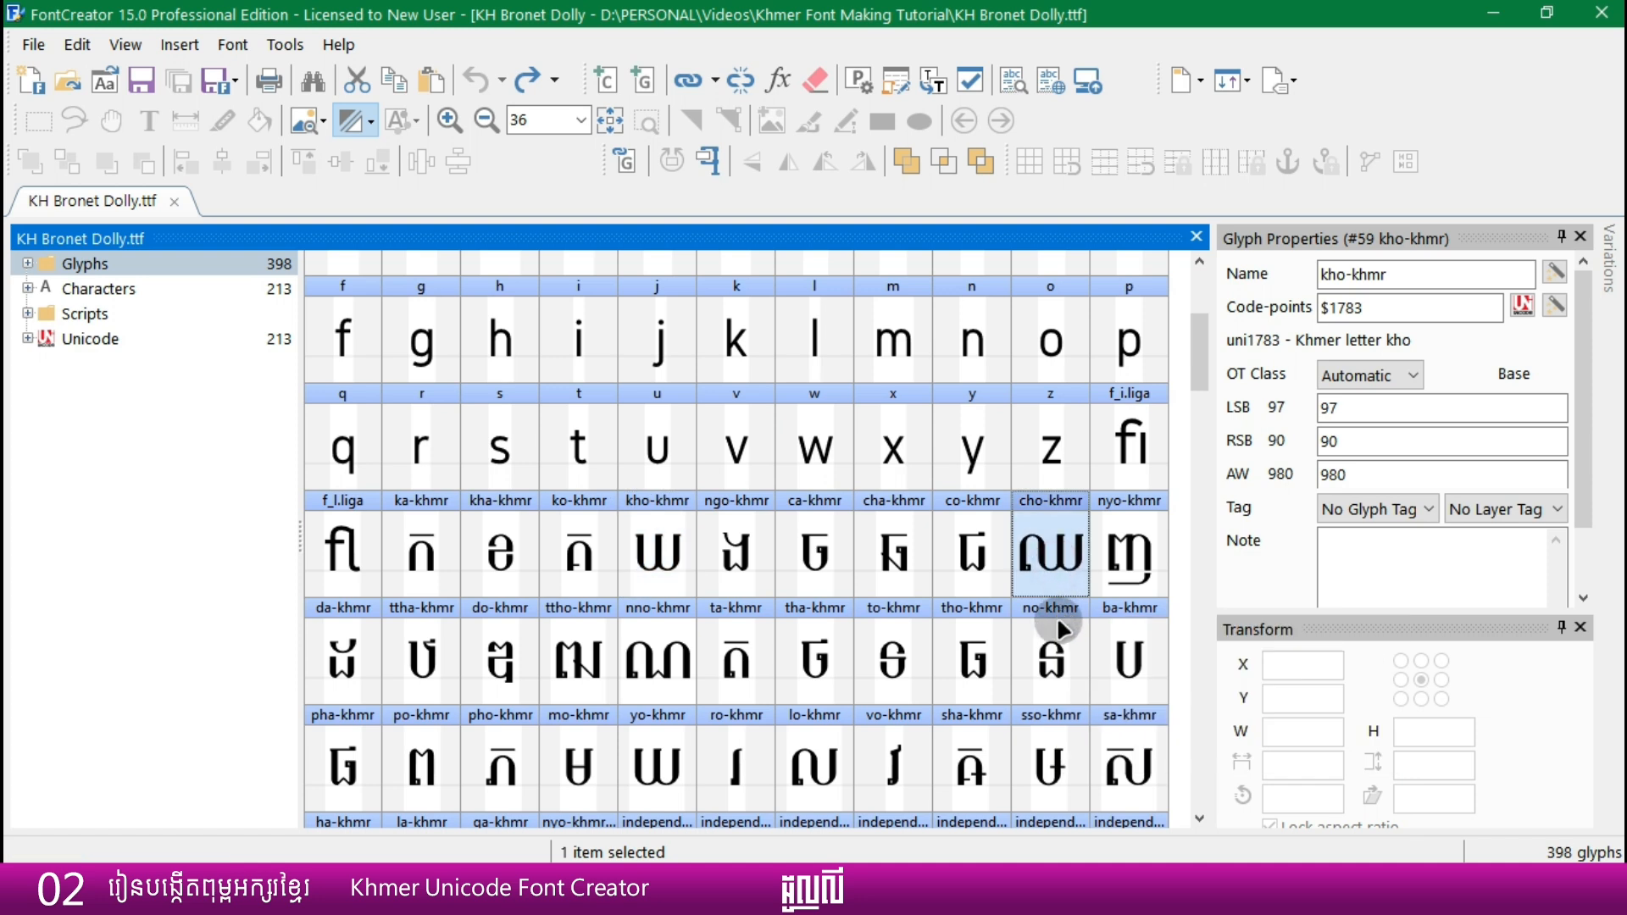
{"action": "left_click", "coordinate": [674, 659]}
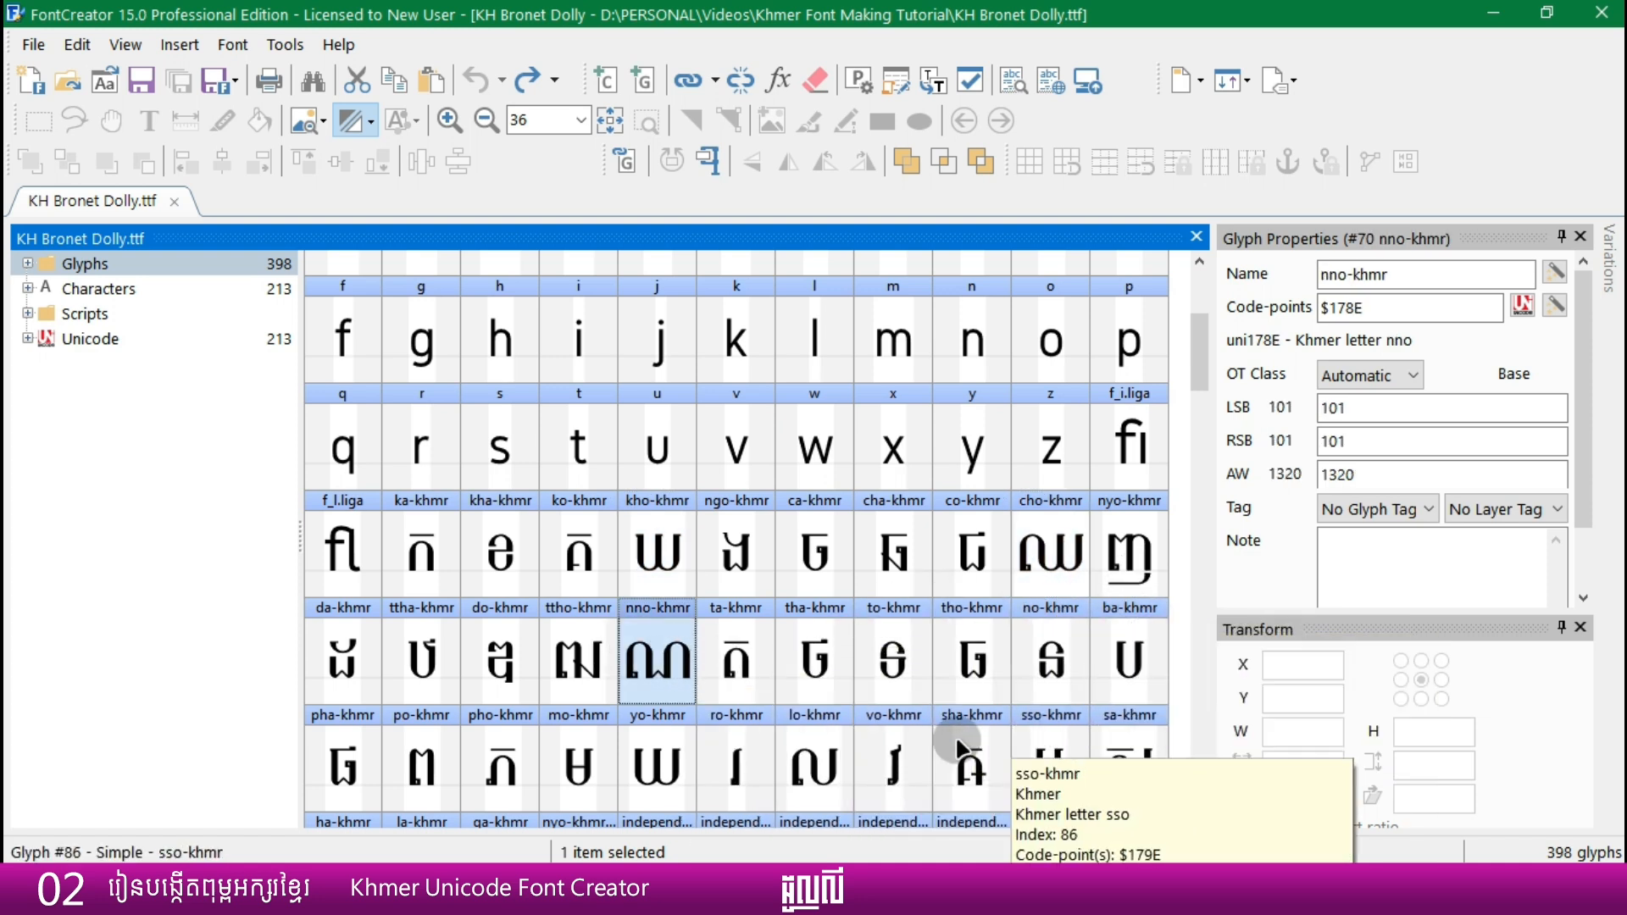
{"action": "left_click", "coordinate": [591, 661]}
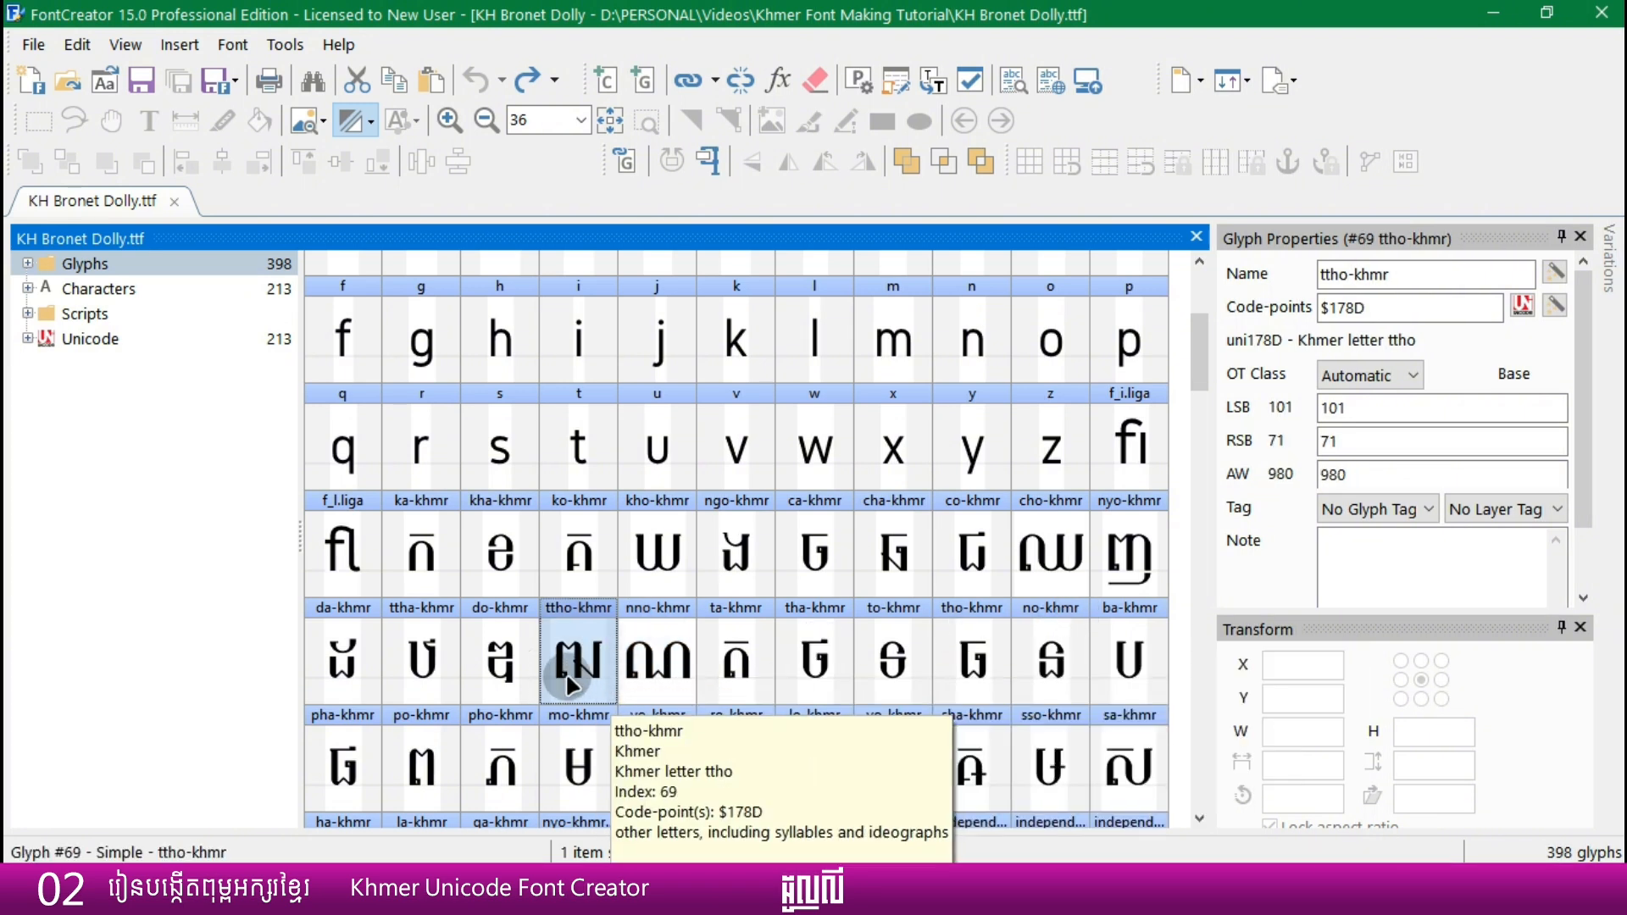
{"action": "left_click", "coordinate": [1104, 571]}
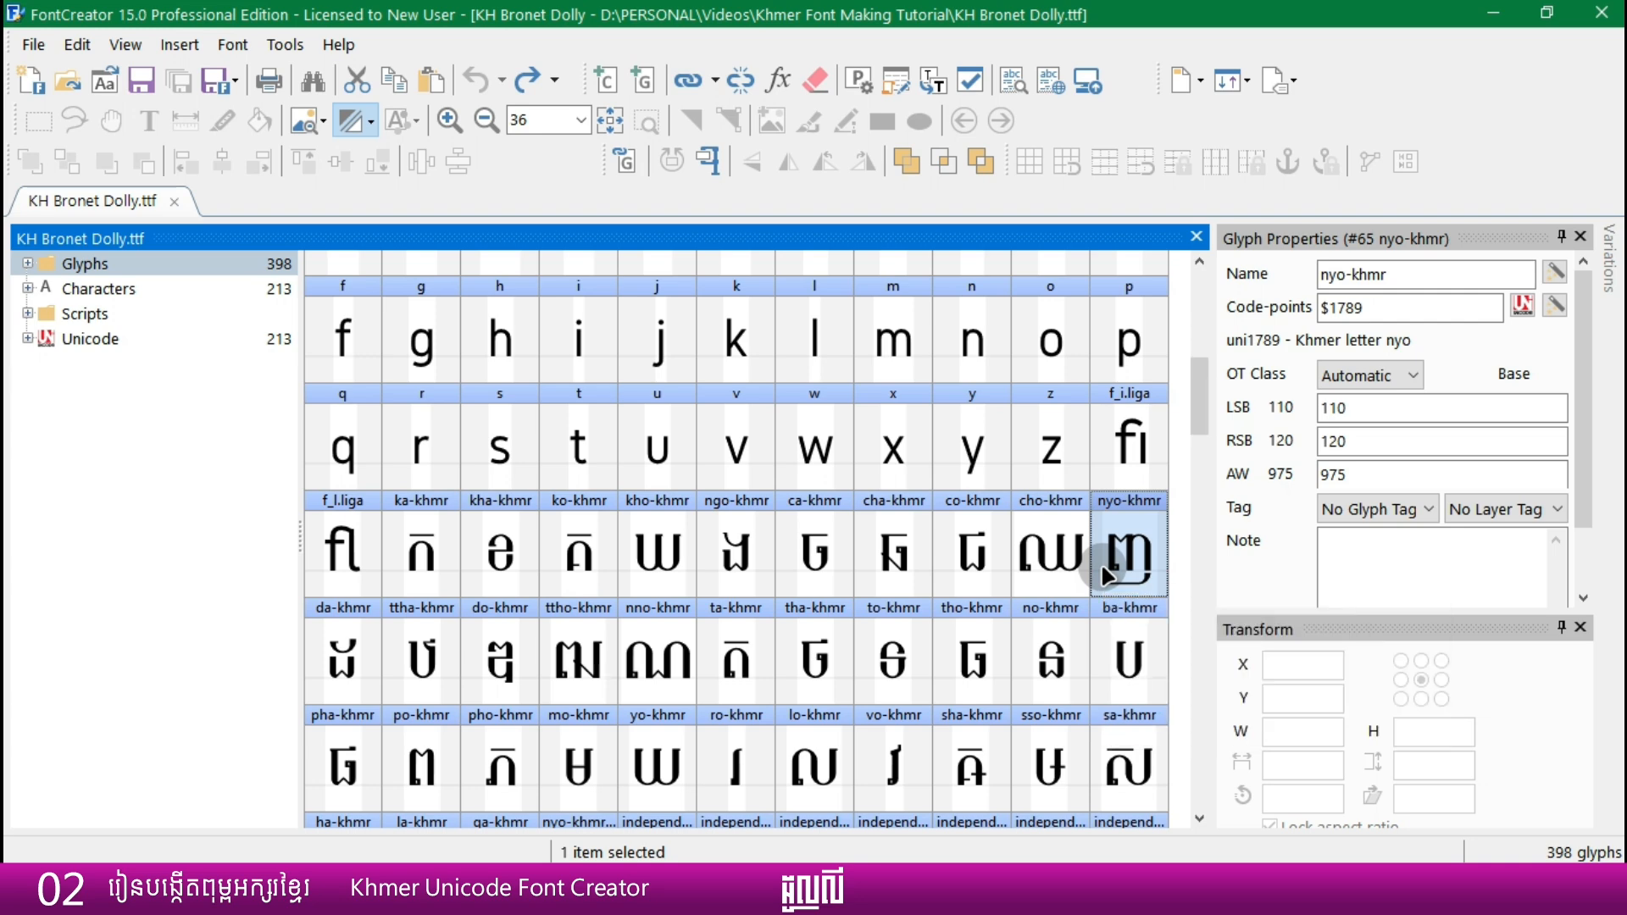
- Browse the font's independent vowels, subscript signs, vowel signs, ligatures and digits, and return to the Khmer consonants
{"action": "scroll", "coordinate": [1103, 573], "scroll_direction": "down", "scroll_amount": 3}
{"action": "scroll", "coordinate": [1103, 572], "scroll_direction": "down", "scroll_amount": 3}
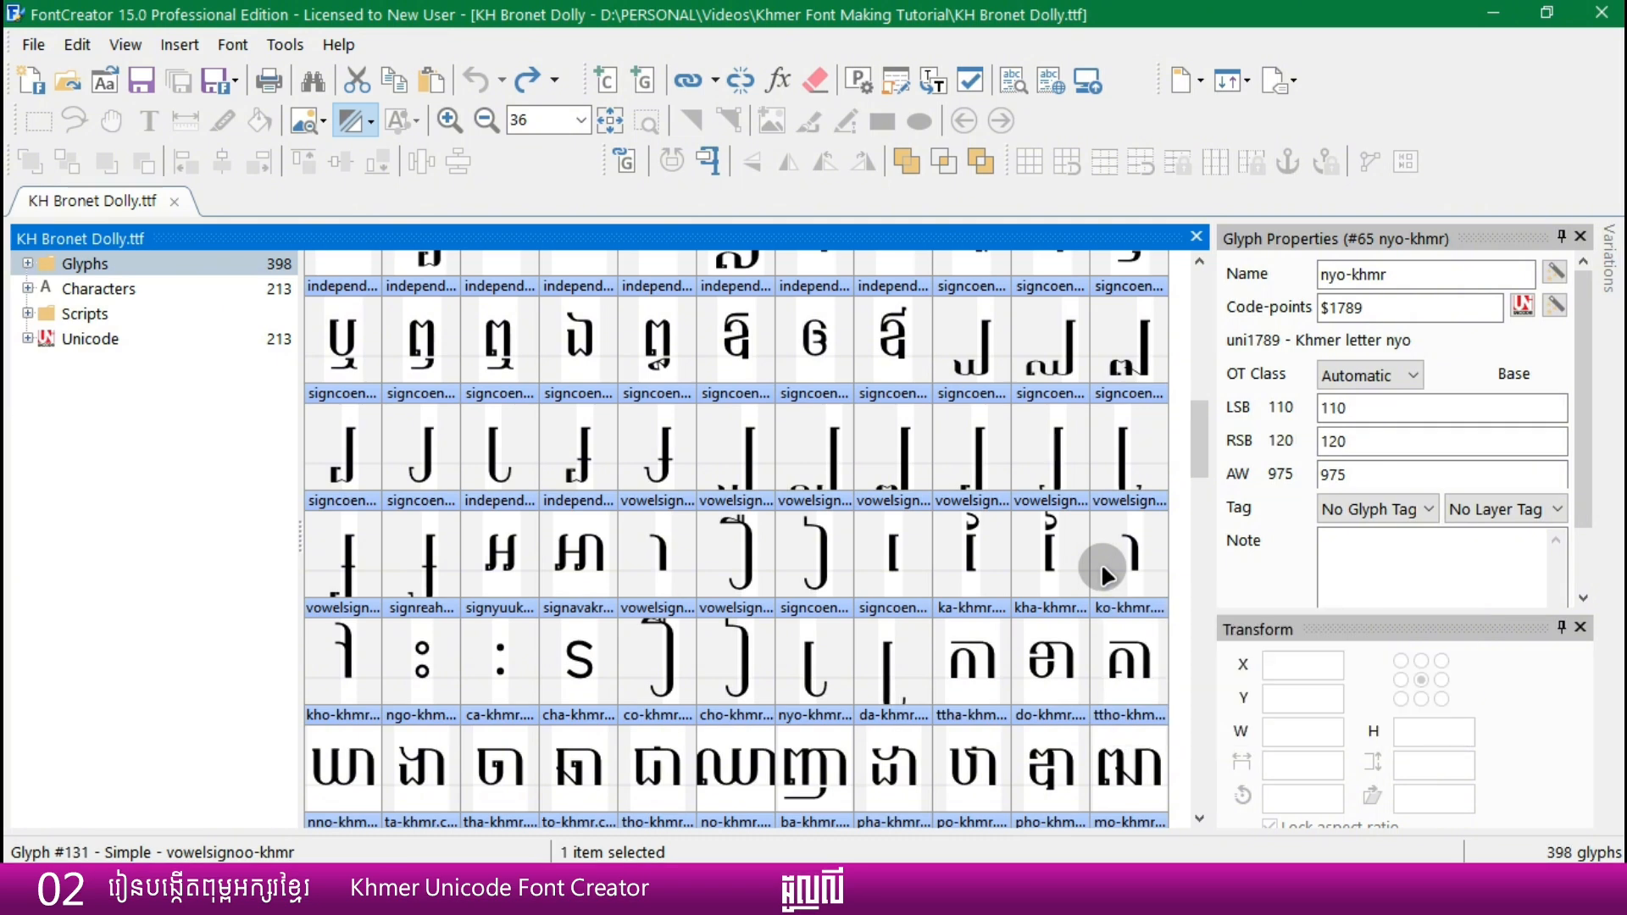
{"action": "scroll", "coordinate": [1103, 573], "scroll_direction": "down", "scroll_amount": 3}
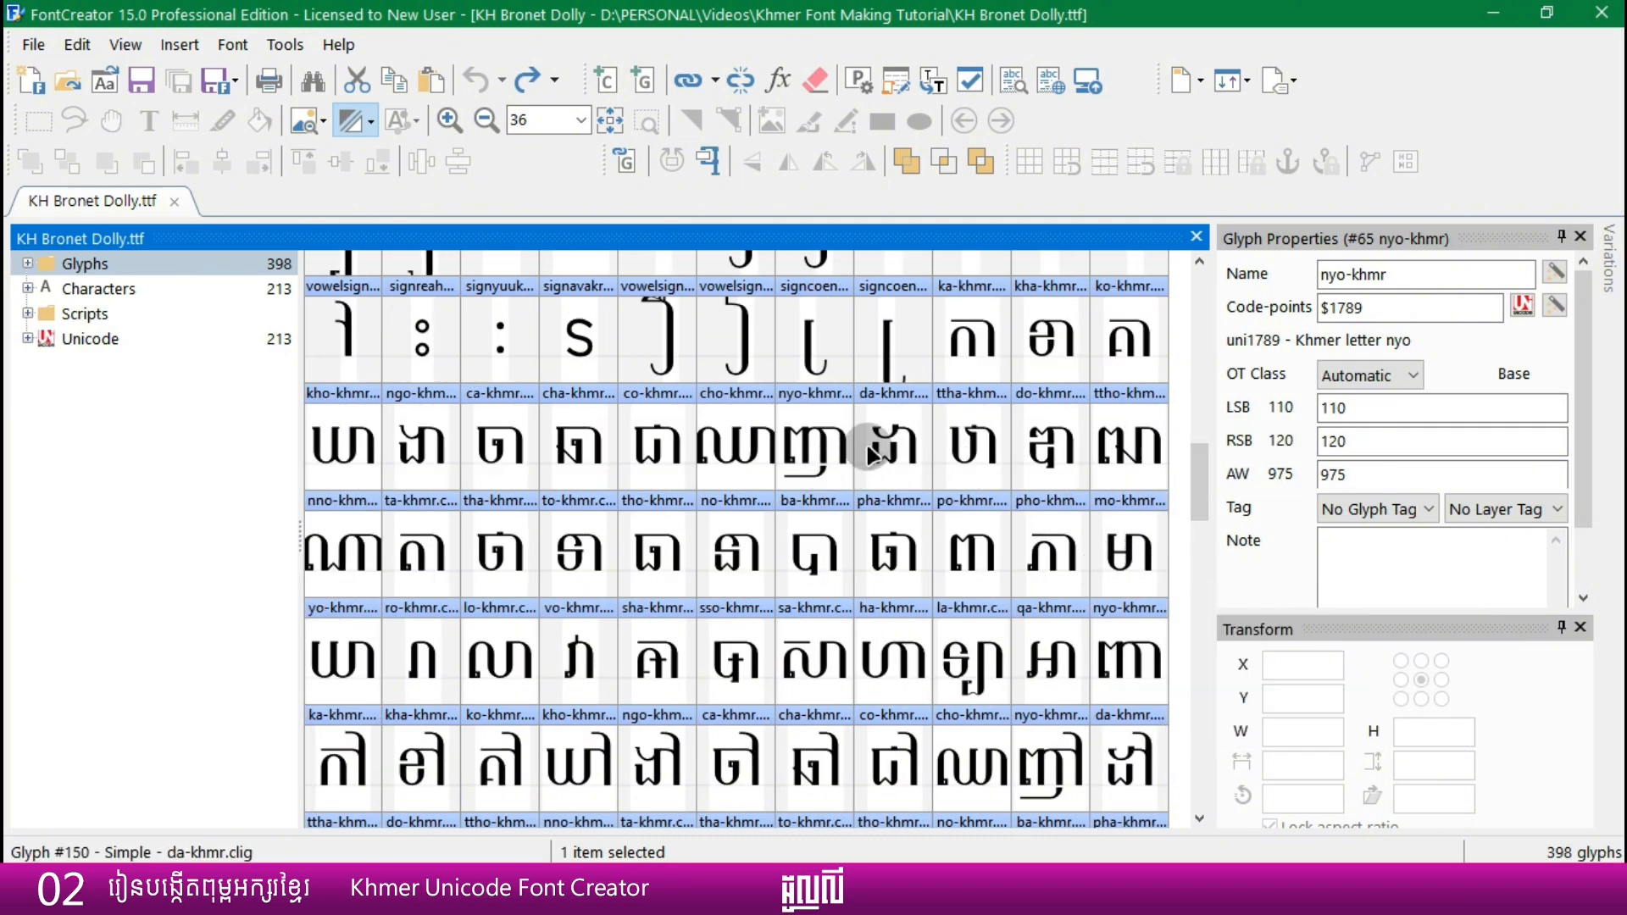
{"action": "left_click_drag", "start_coordinate": [1199, 475], "coordinate": [1207, 434]}
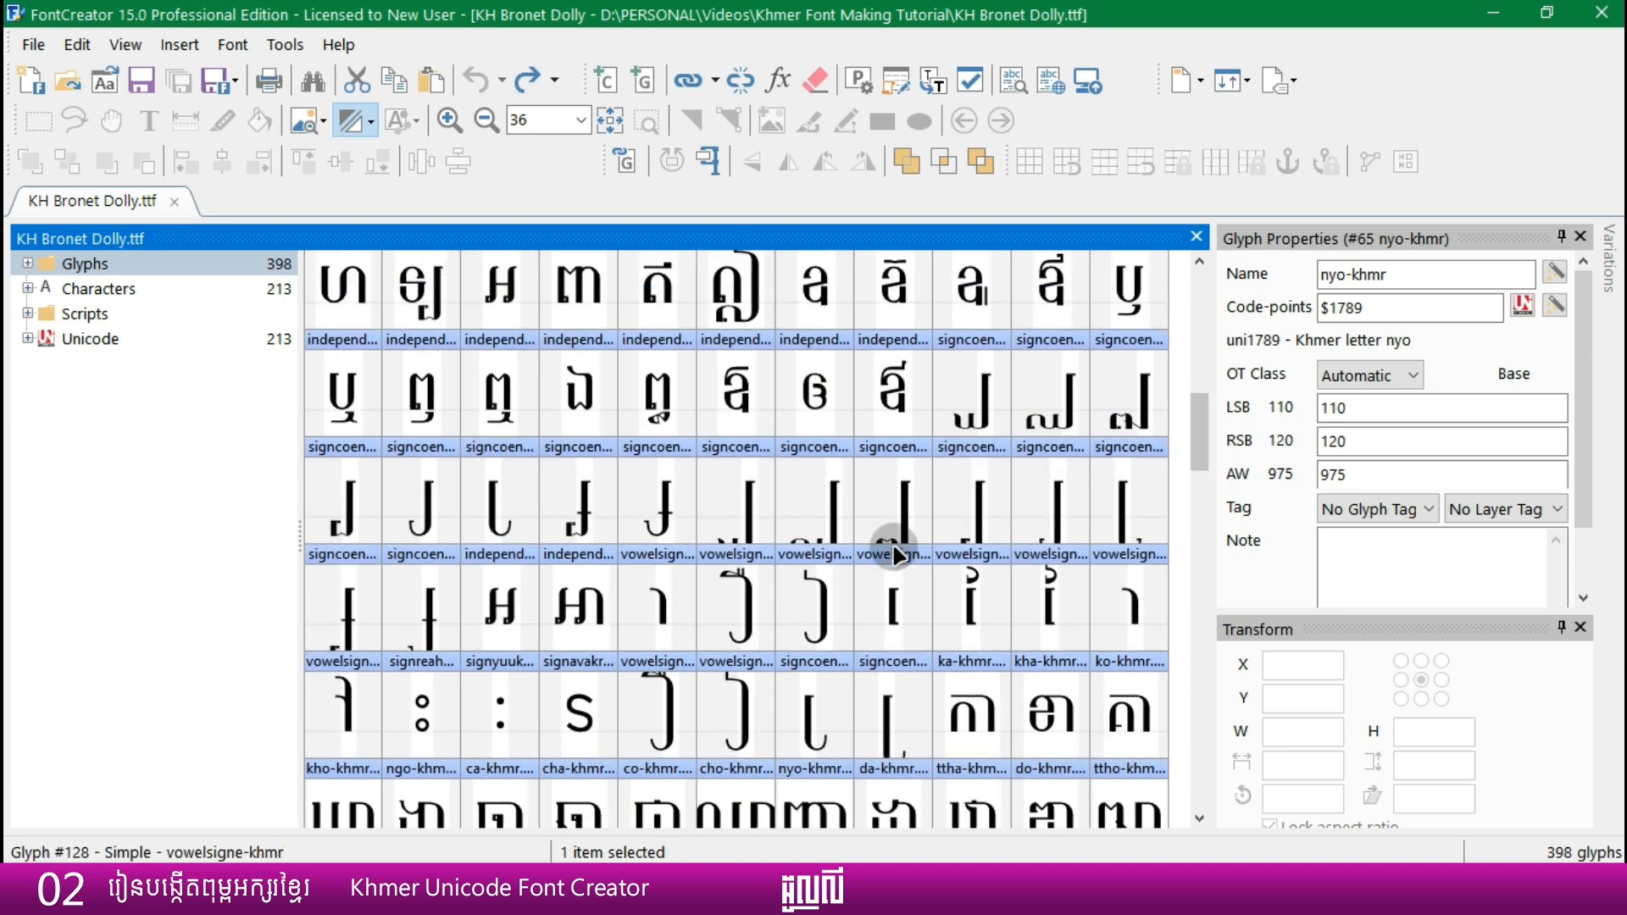
{"action": "scroll", "coordinate": [890, 546], "scroll_direction": "up", "scroll_amount": 3}
{"action": "scroll", "coordinate": [915, 551], "scroll_direction": "up", "scroll_amount": 3}
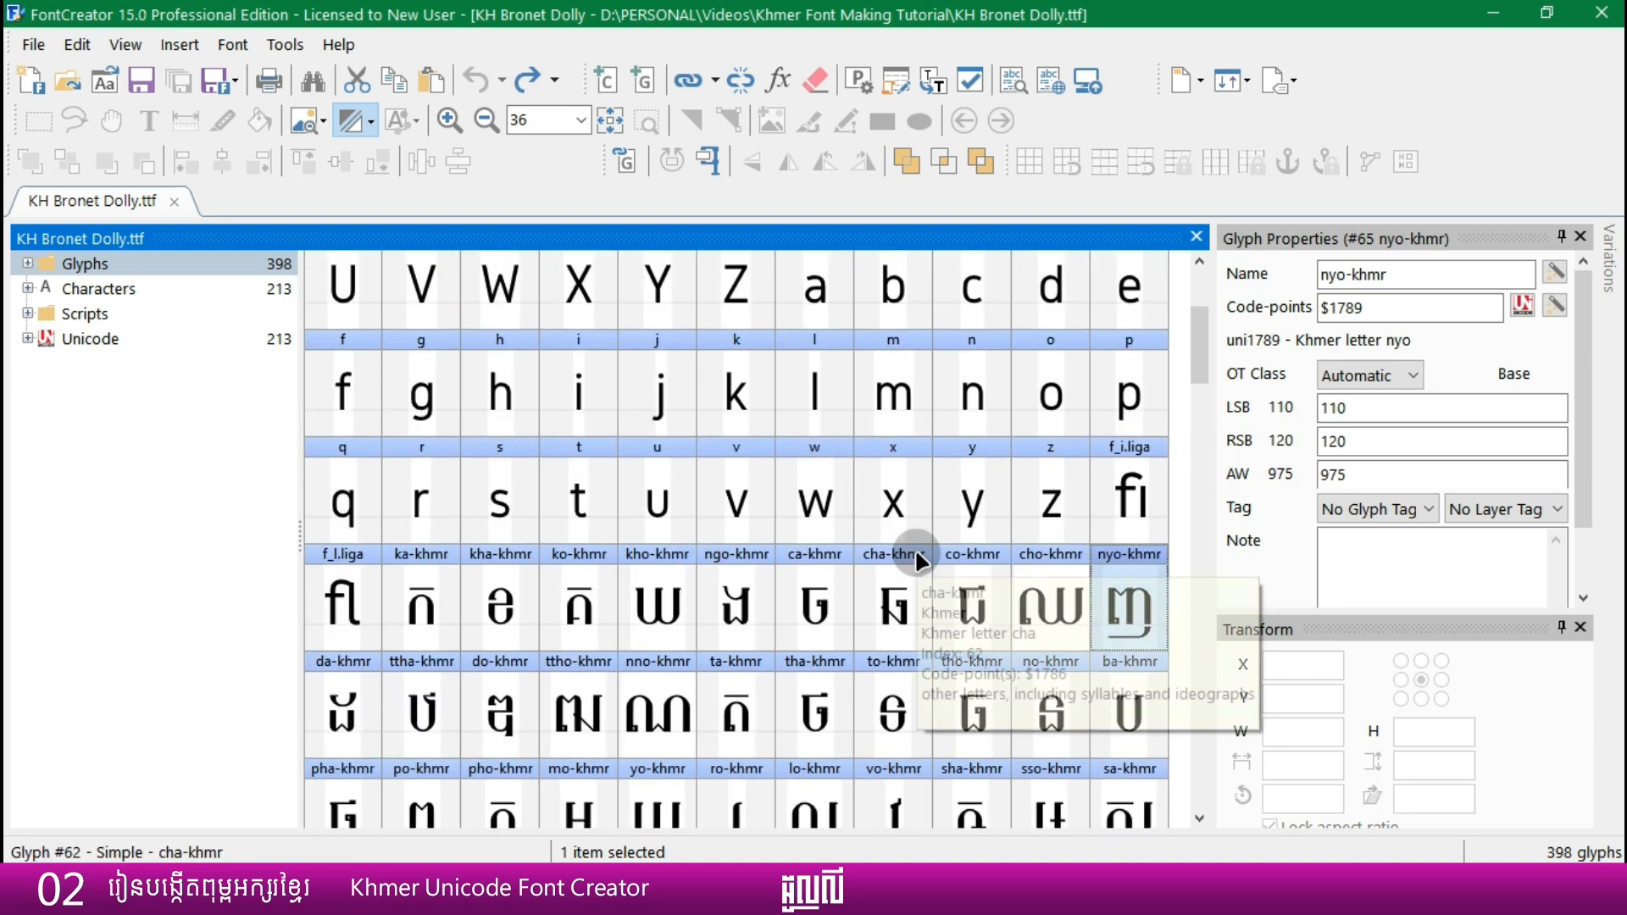
{"action": "left_click_drag", "start_coordinate": [1205, 356], "coordinate": [1203, 563]}
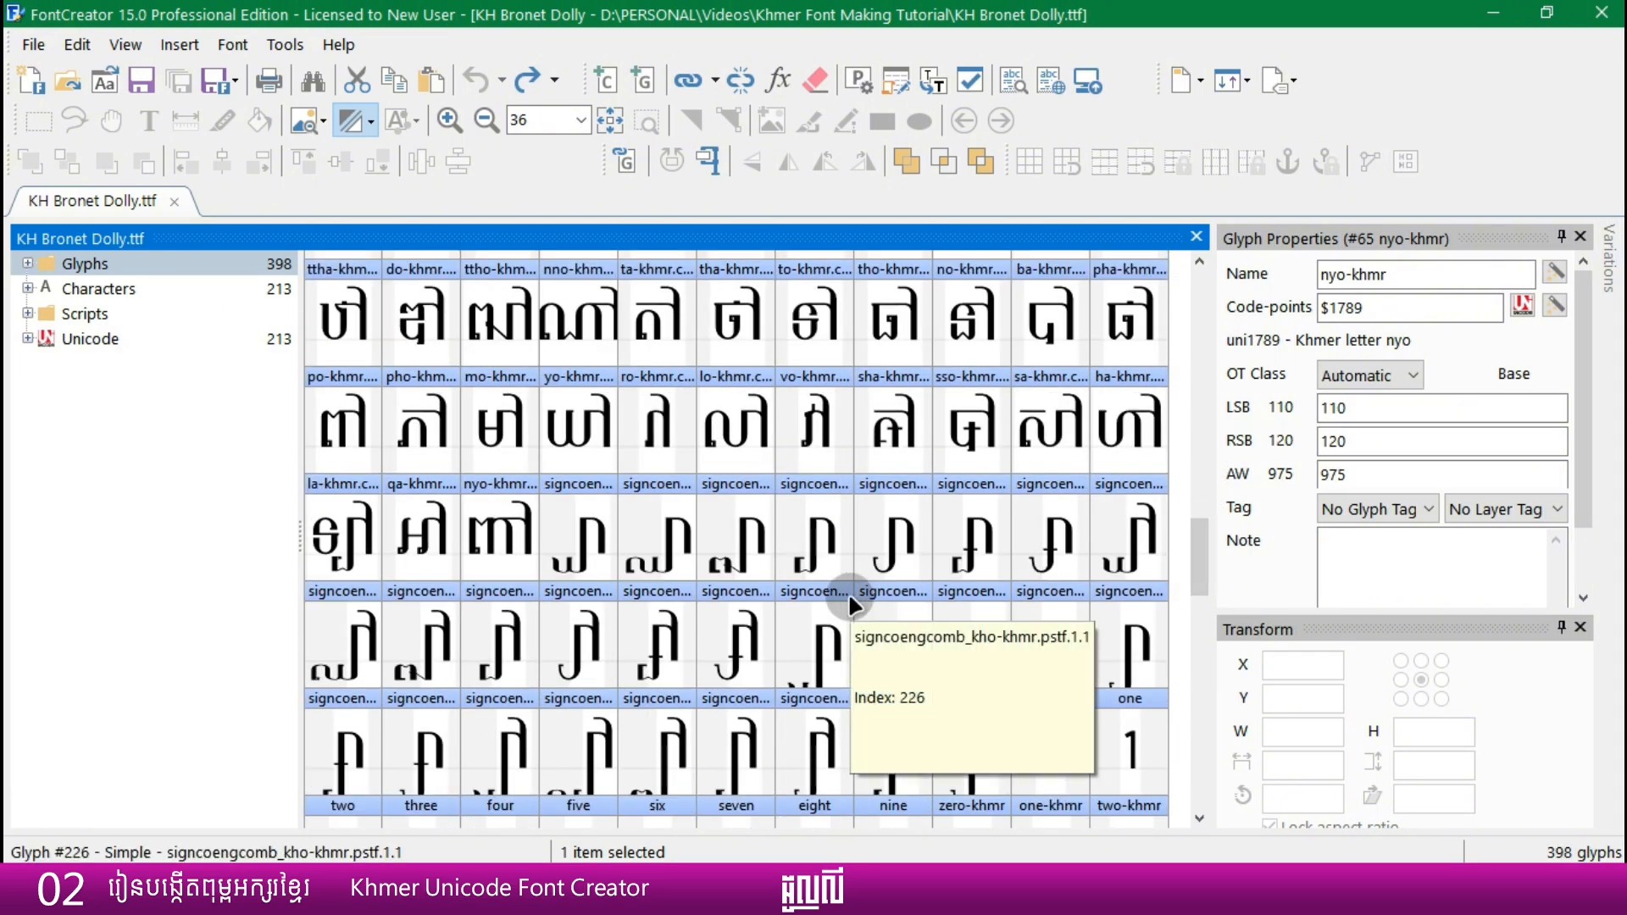
{"action": "scroll", "coordinate": [847, 591], "scroll_direction": "down", "scroll_amount": 3}
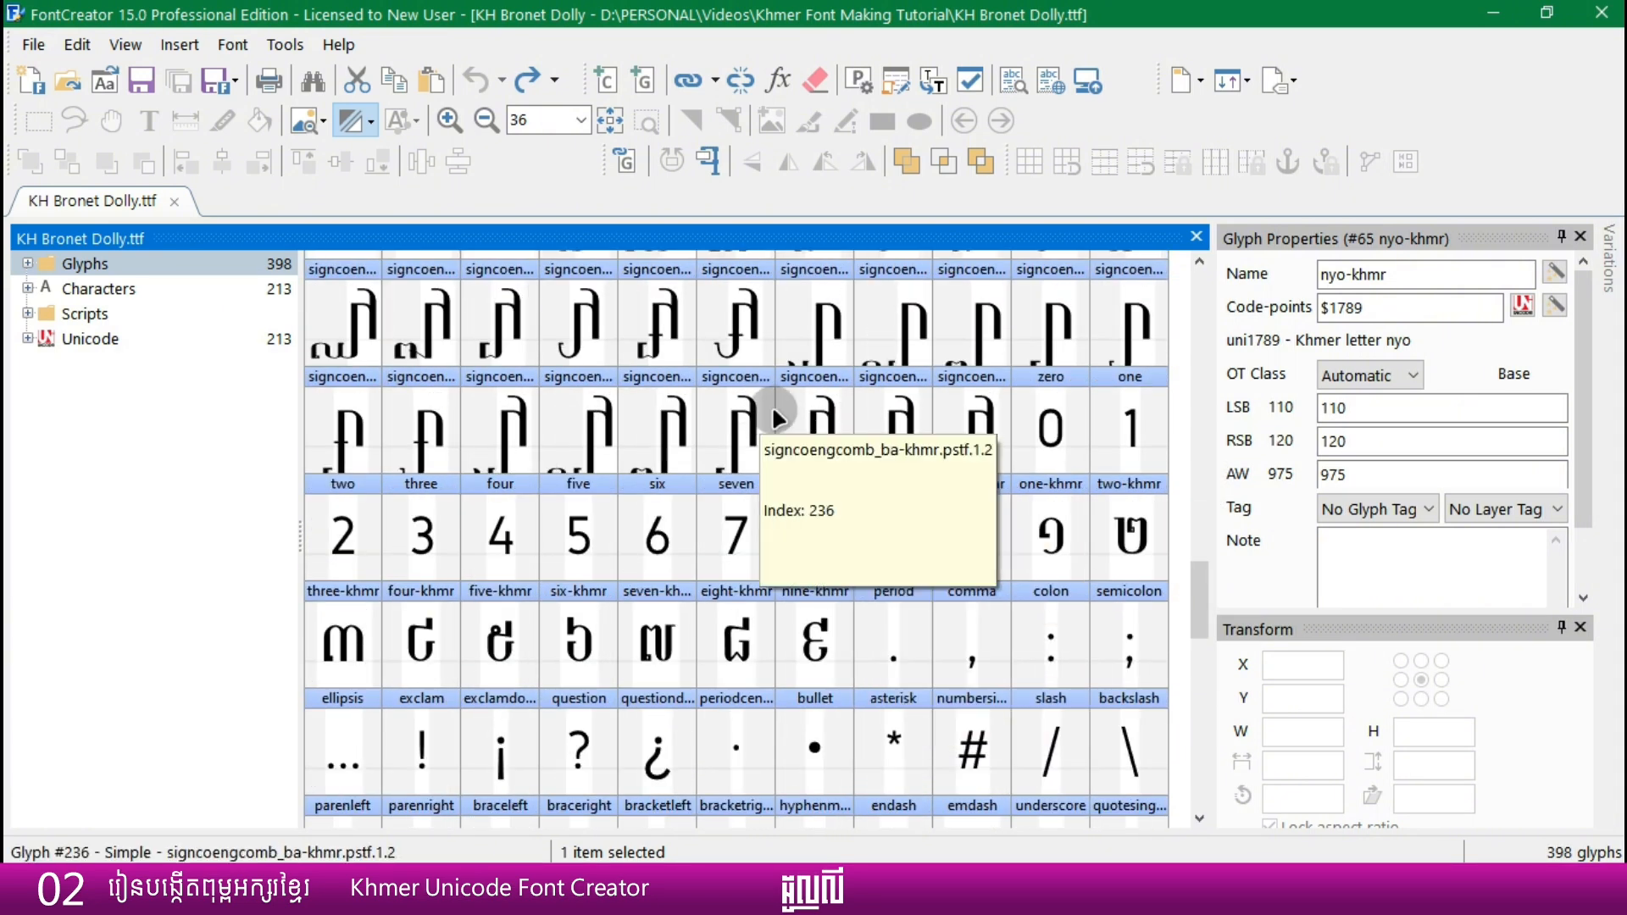
{"action": "left_click_drag", "start_coordinate": [1201, 491], "coordinate": [1205, 353]}
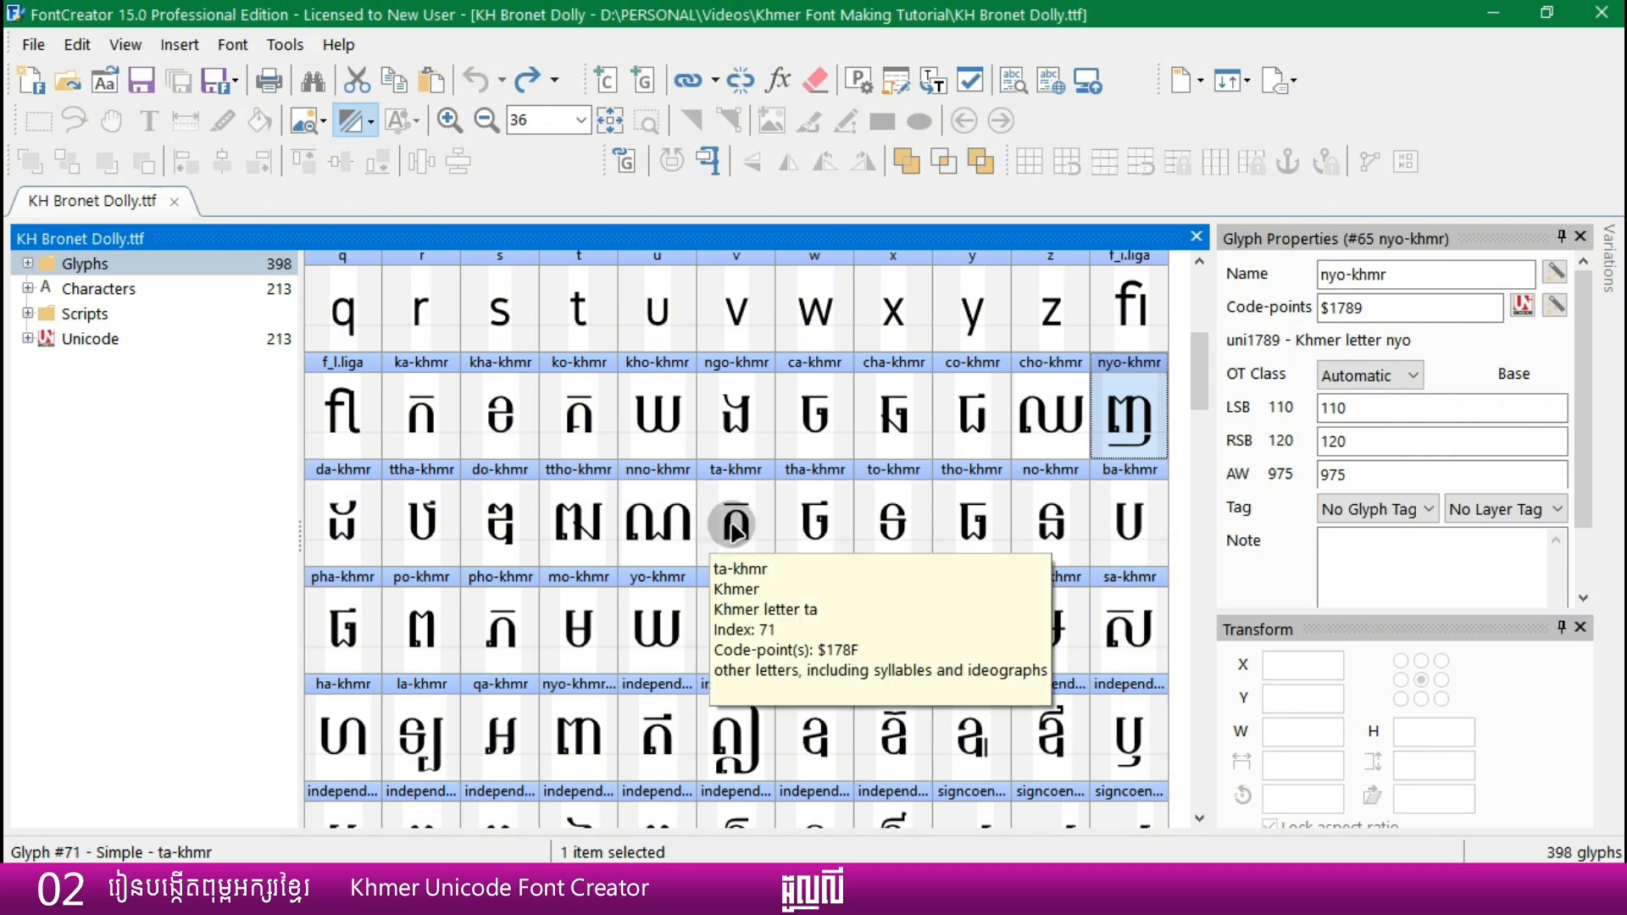
- Review the ka-khmr, kha-khmr and ko-khmr consonants in the overview and clear the glyph selection
{"action": "left_click", "coordinate": [277, 504]}
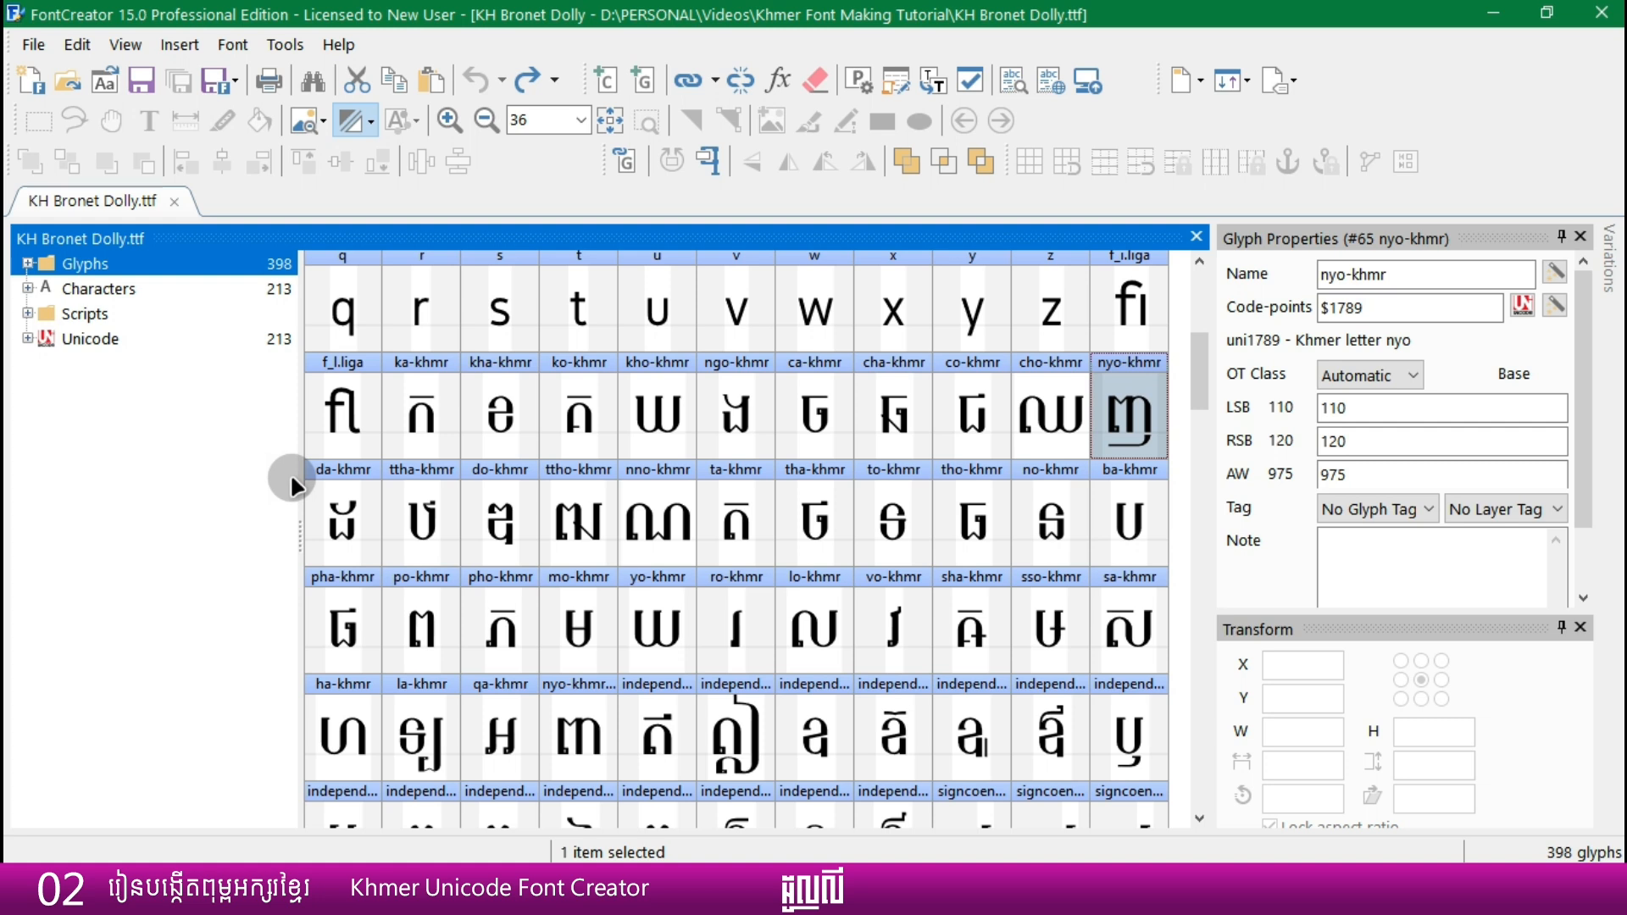
{"action": "left_click", "coordinate": [428, 419]}
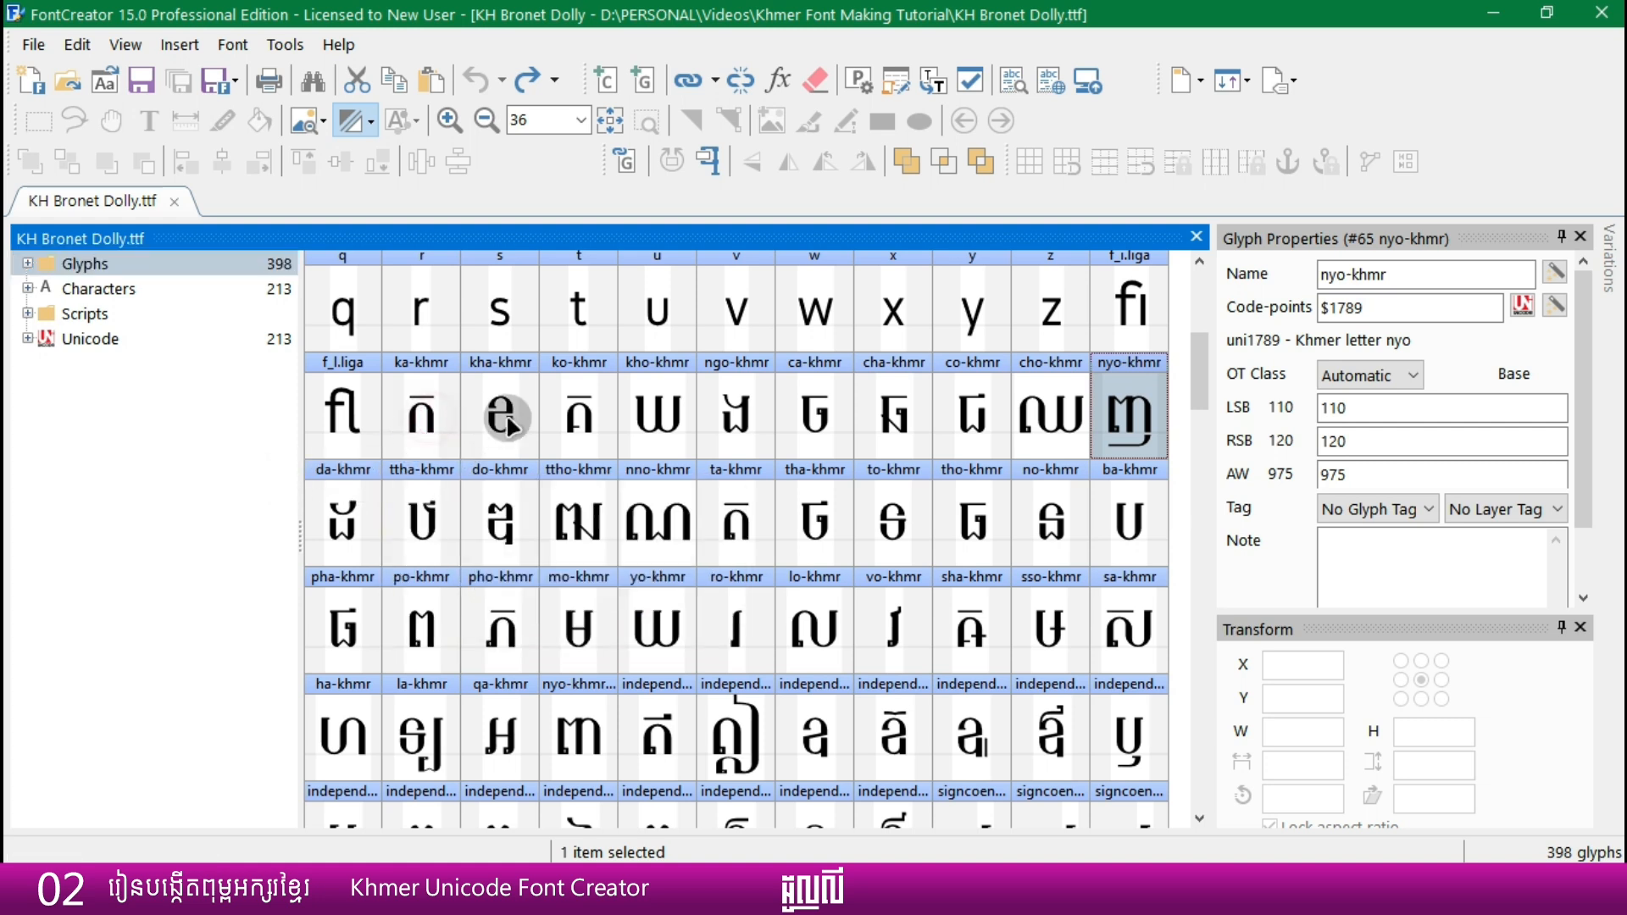
{"action": "left_click", "coordinate": [509, 424]}
{"action": "left_click", "coordinate": [610, 424]}
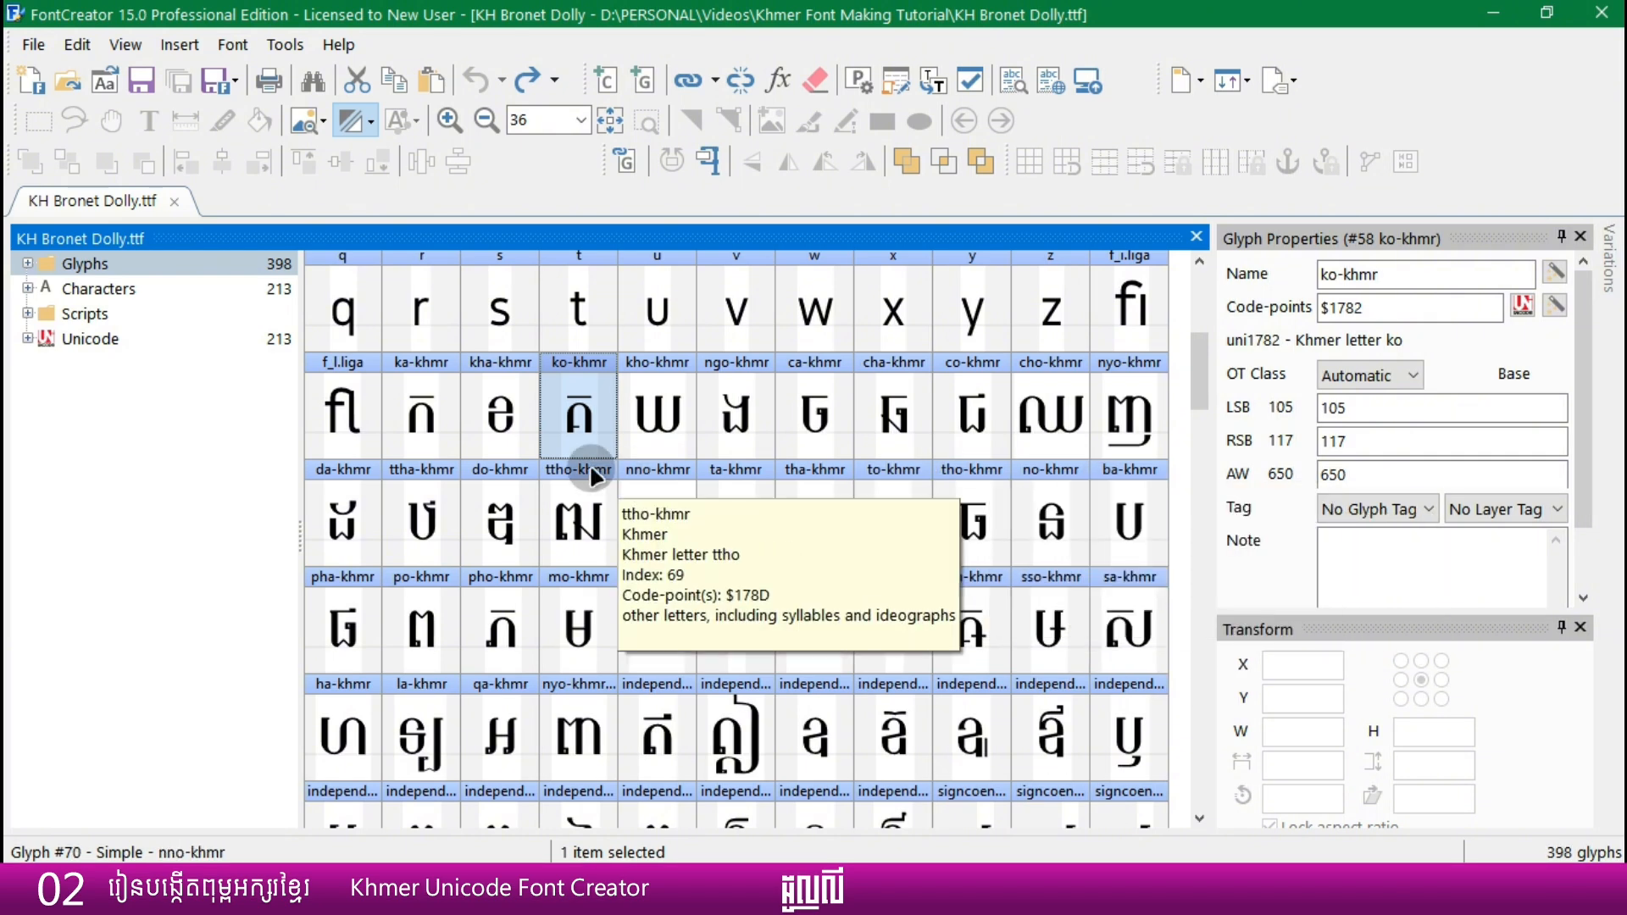
{"action": "left_click", "coordinate": [1183, 534]}
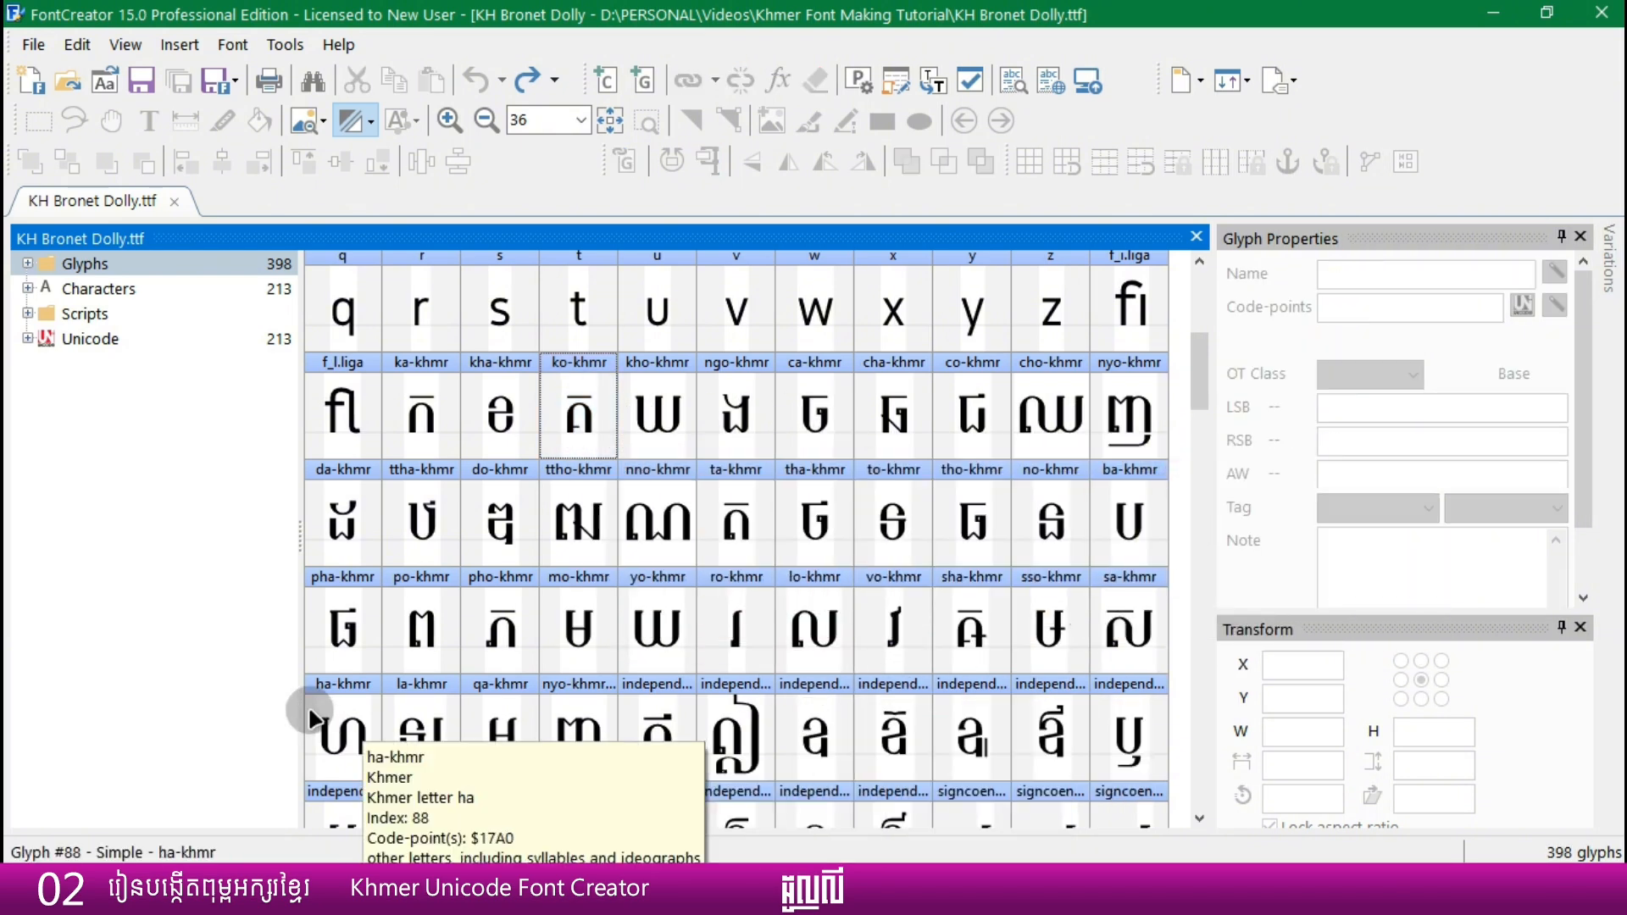
{"action": "left_click", "coordinate": [214, 705]}
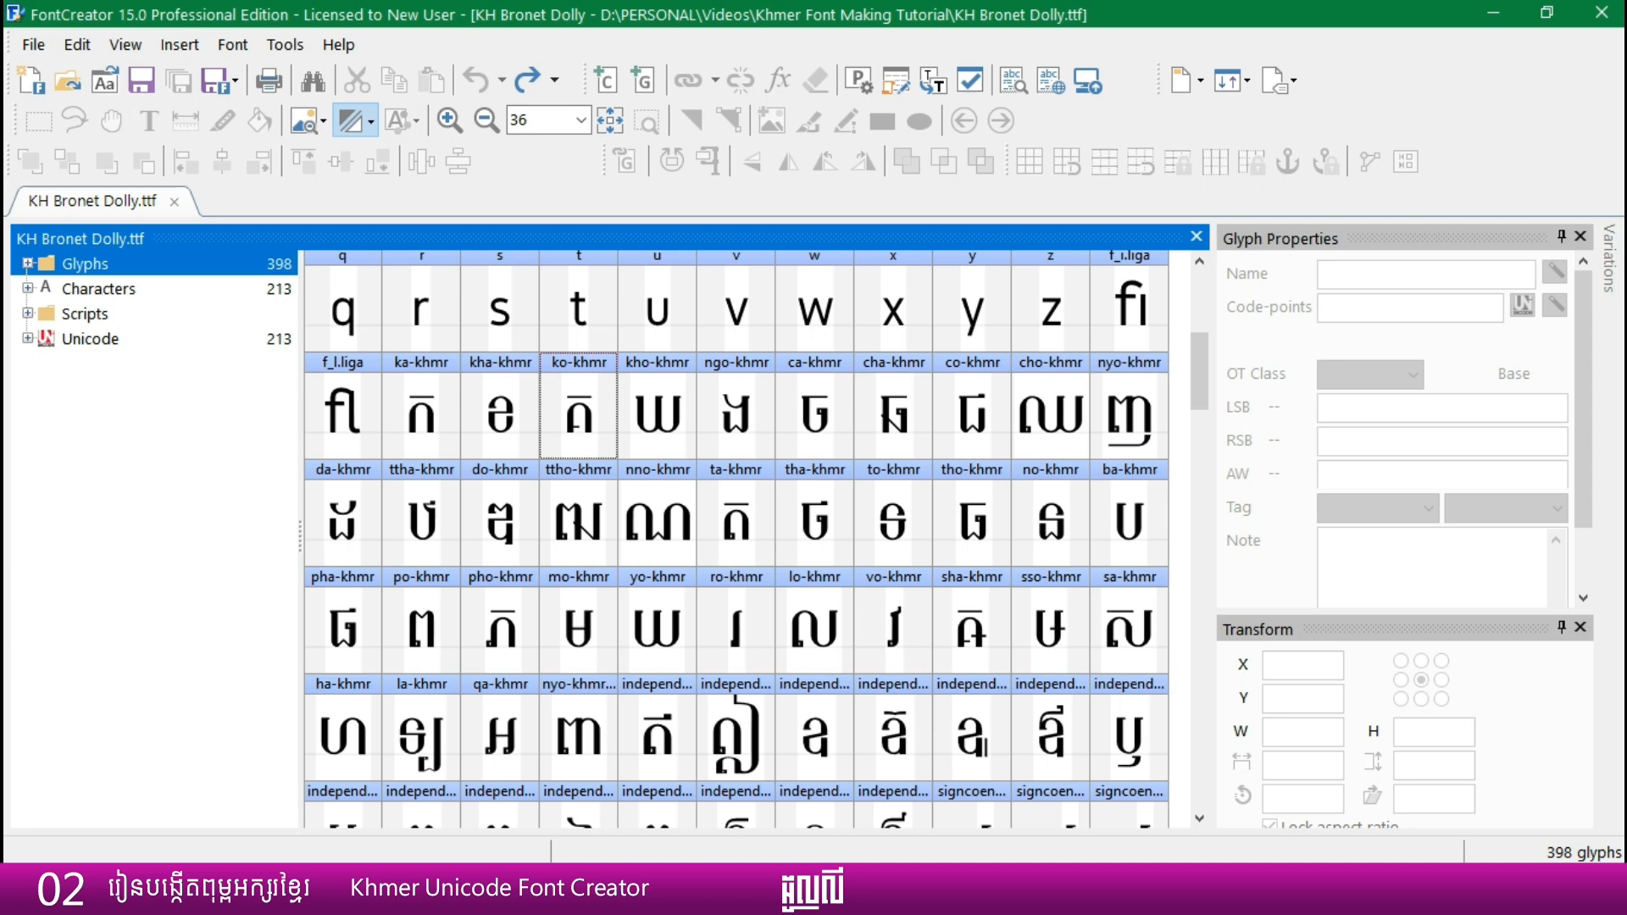
- Open the ka-khmr and kho-khmr glyphs for editing, and select the whole kho-khmr contour for copying
{"action": "left_click", "coordinate": [323, 891]}
{"action": "left_click", "coordinate": [472, 602]}
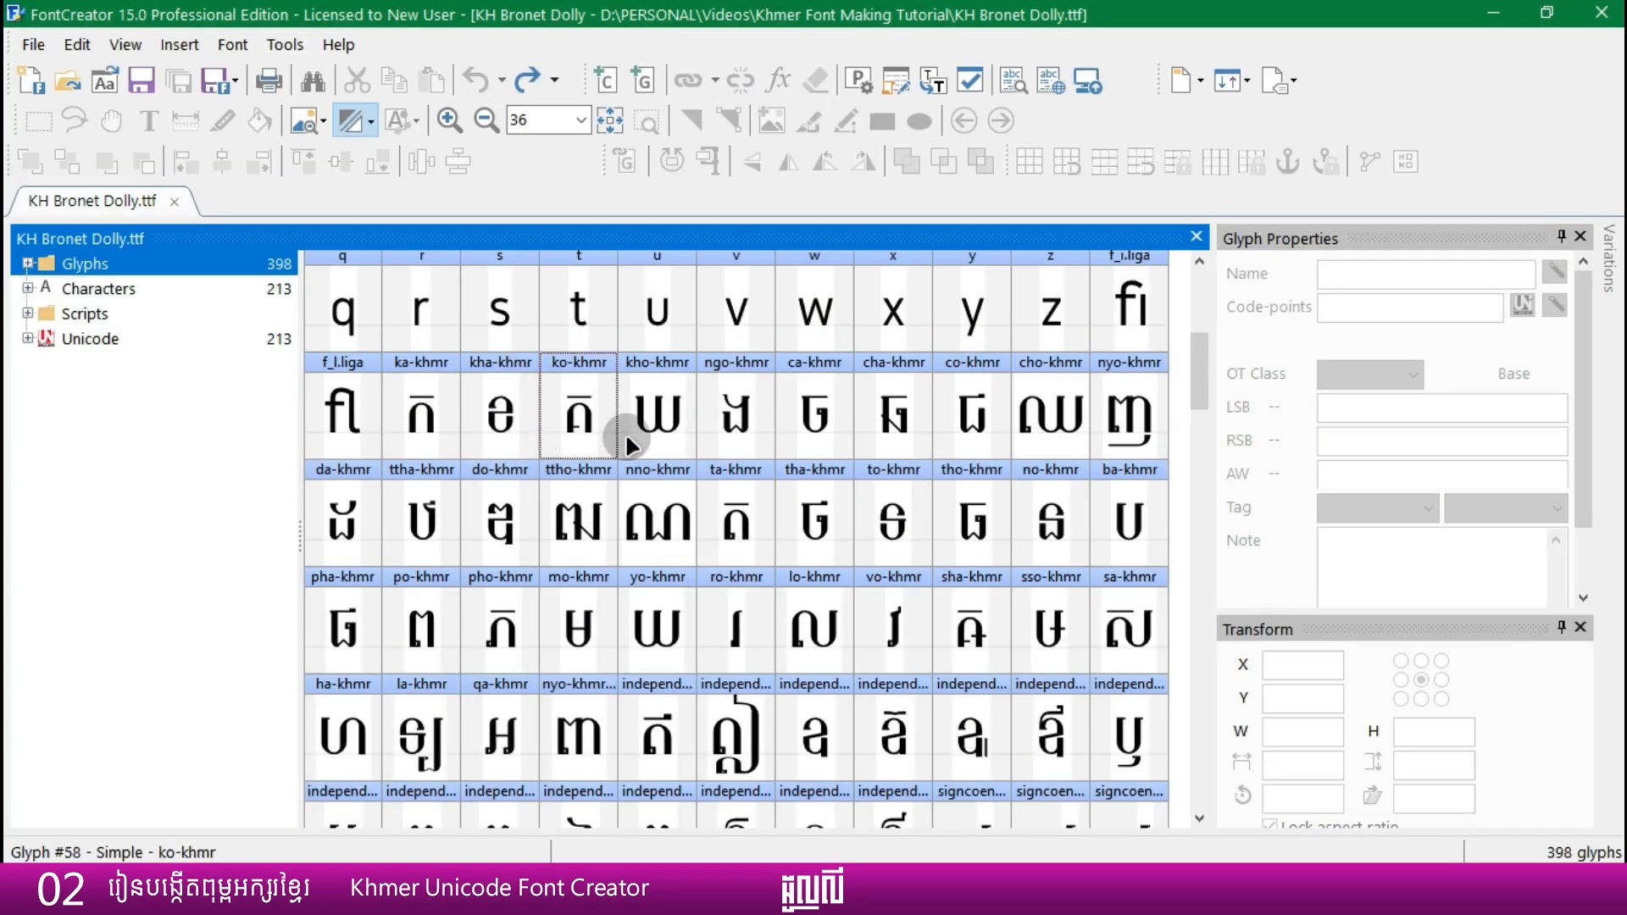
{"action": "double_click", "coordinate": [421, 415]}
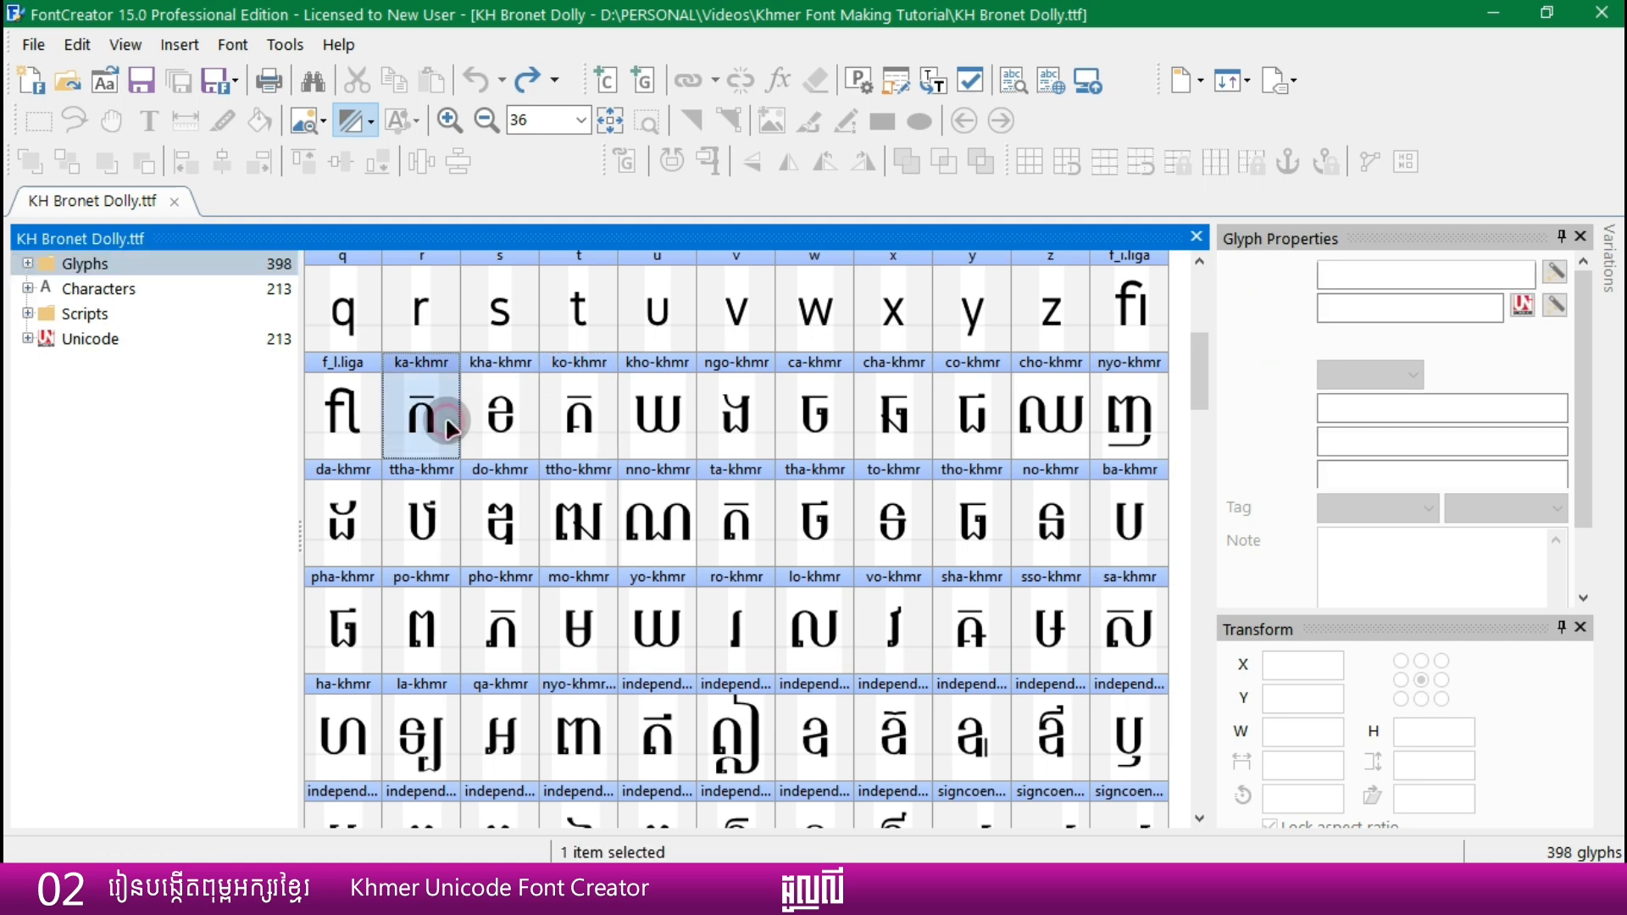
{"action": "left_click", "coordinate": [130, 200]}
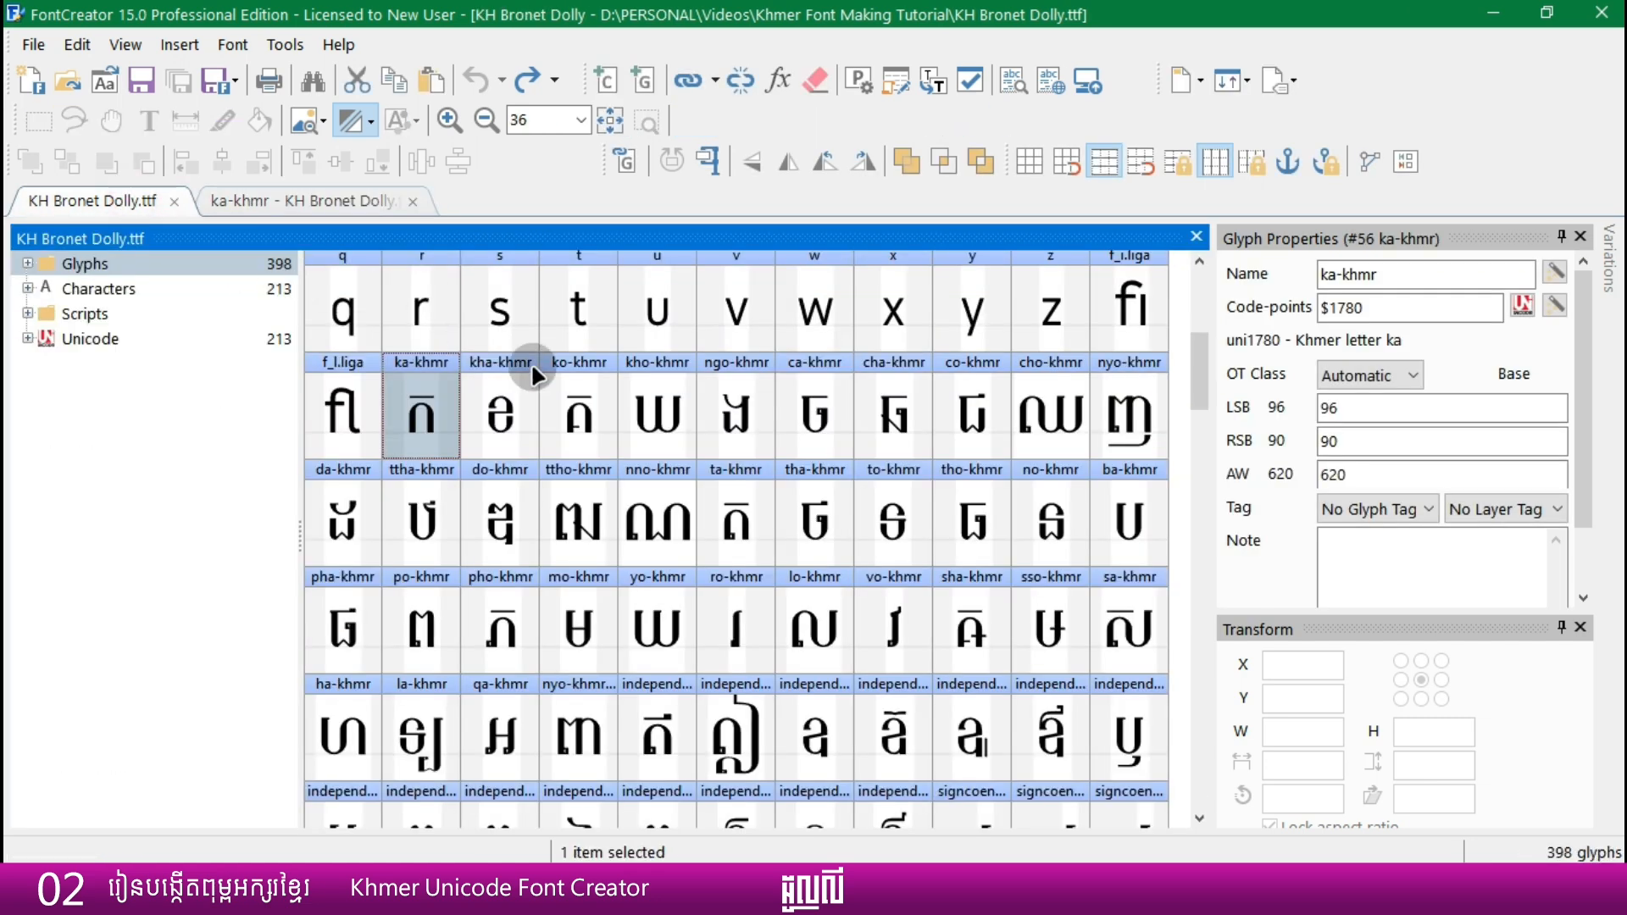
{"action": "double_click", "coordinate": [665, 415]}
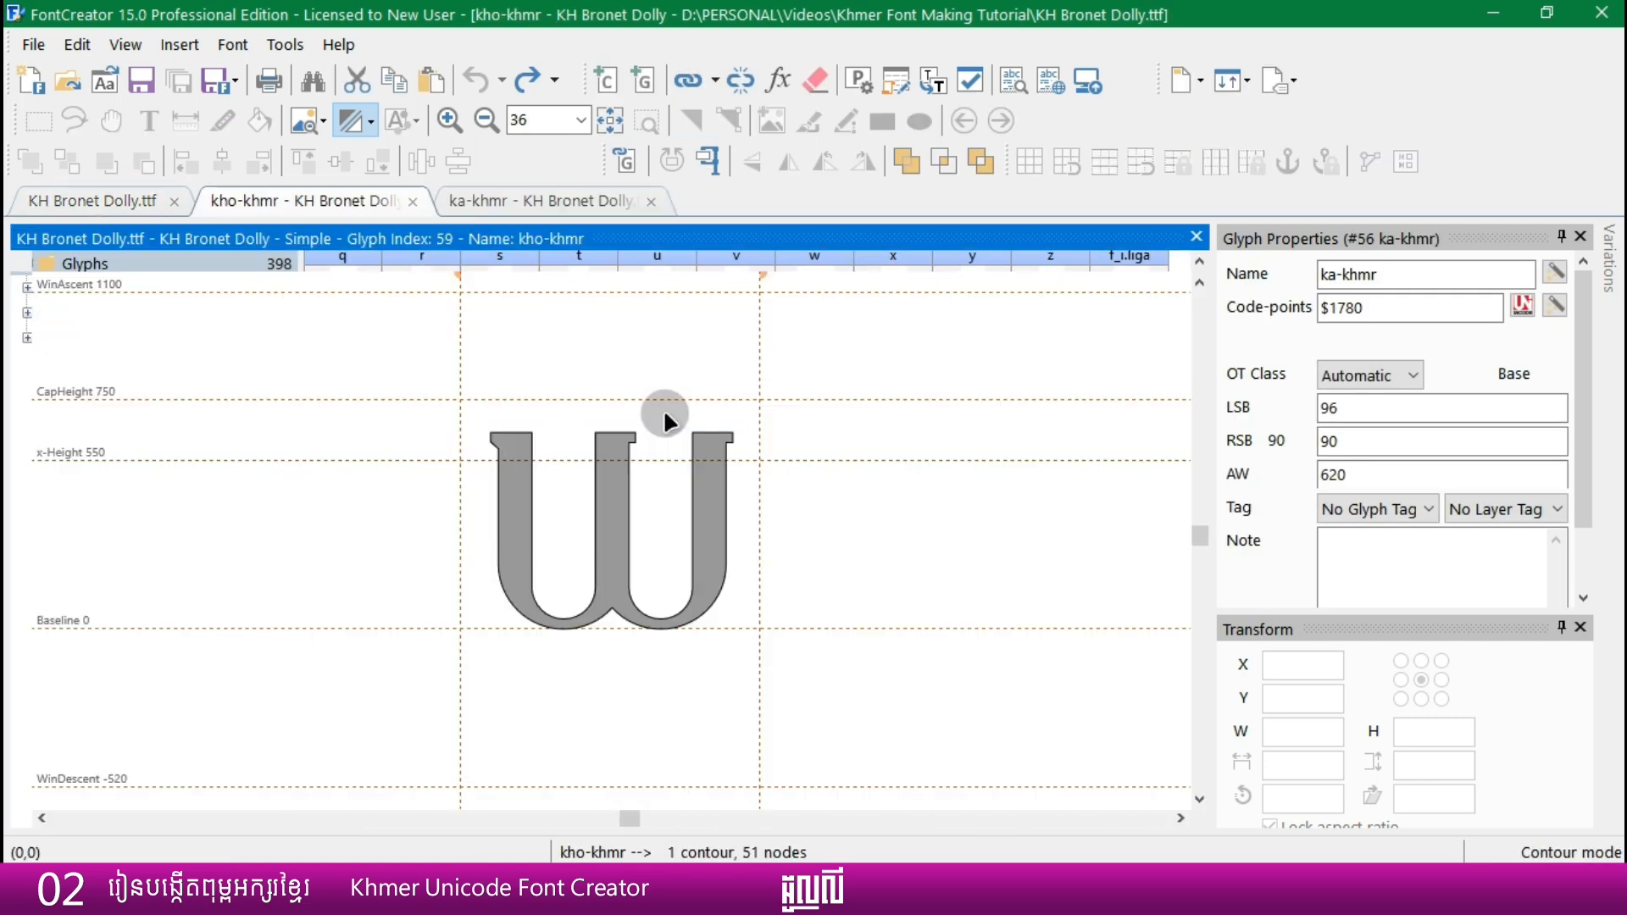
{"action": "left_click_drag", "start_coordinate": [805, 699], "coordinate": [366, 340]}
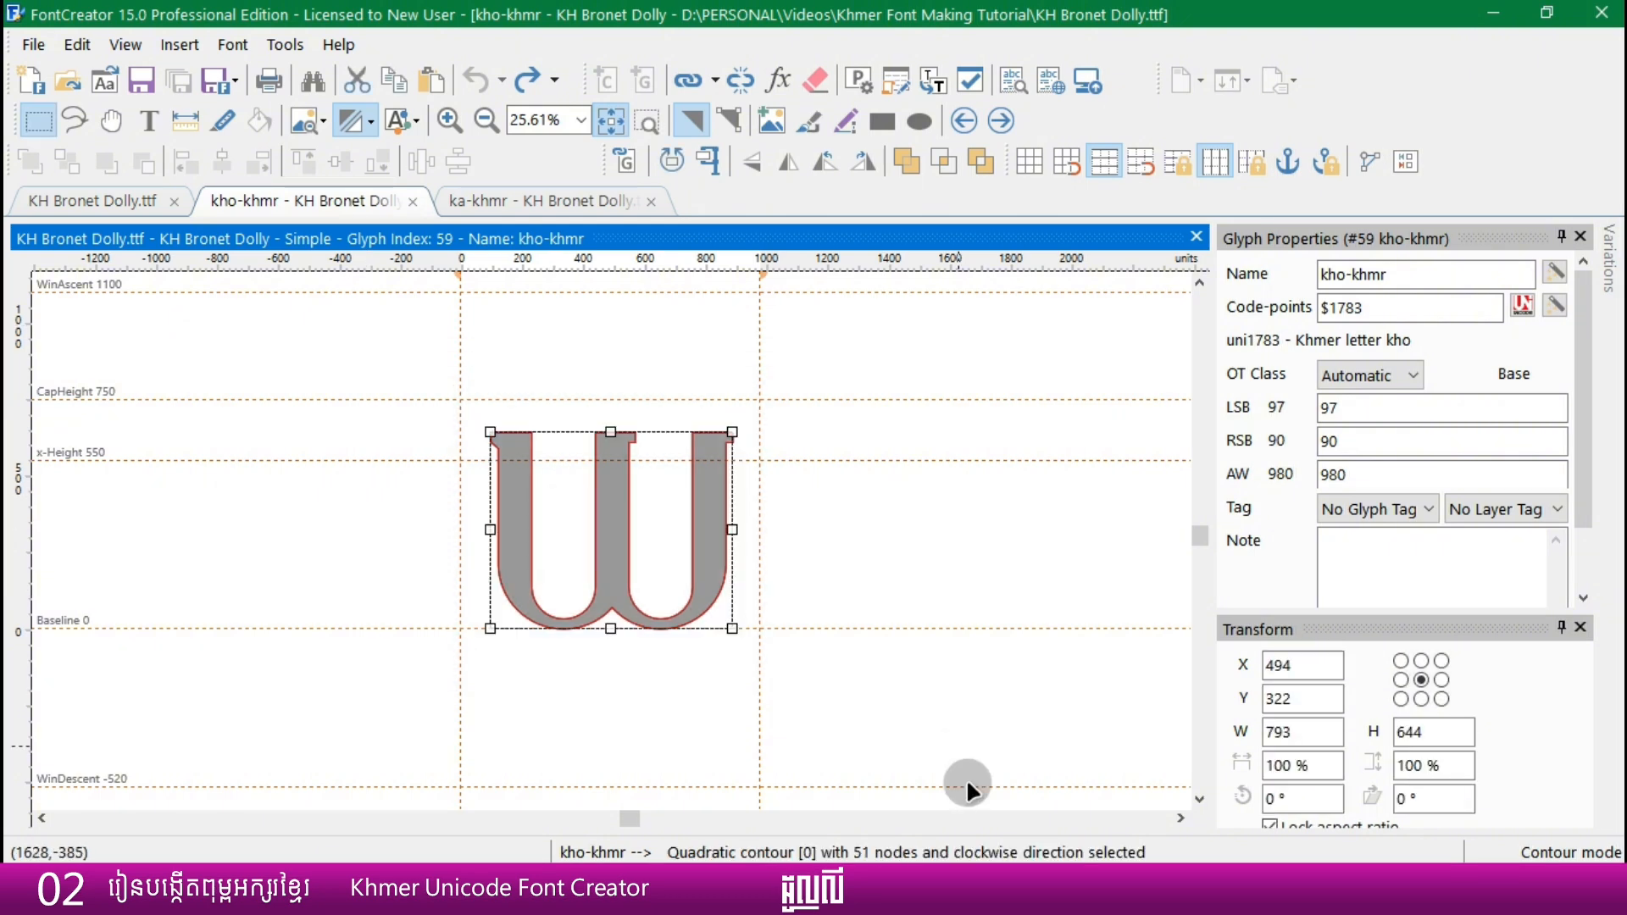
- Switch to Photoshop and create a new 1080 × 1080 pixel document at 72 pixels/inch with a white background
{"action": "left_click", "coordinate": [927, 888]}
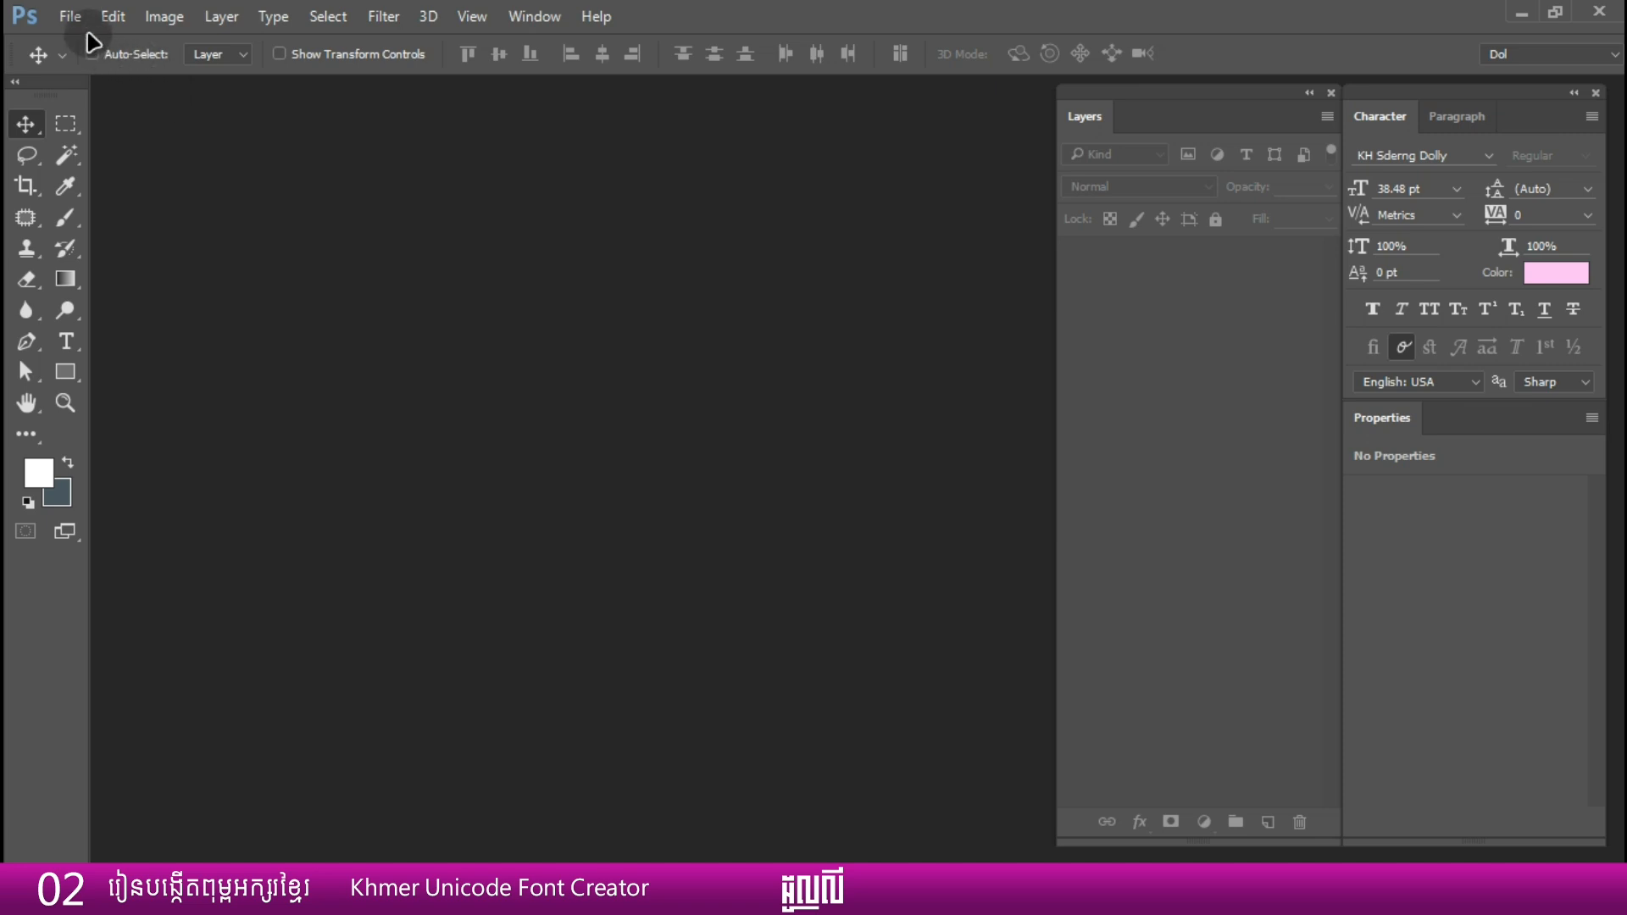
{"action": "left_click", "coordinate": [64, 19]}
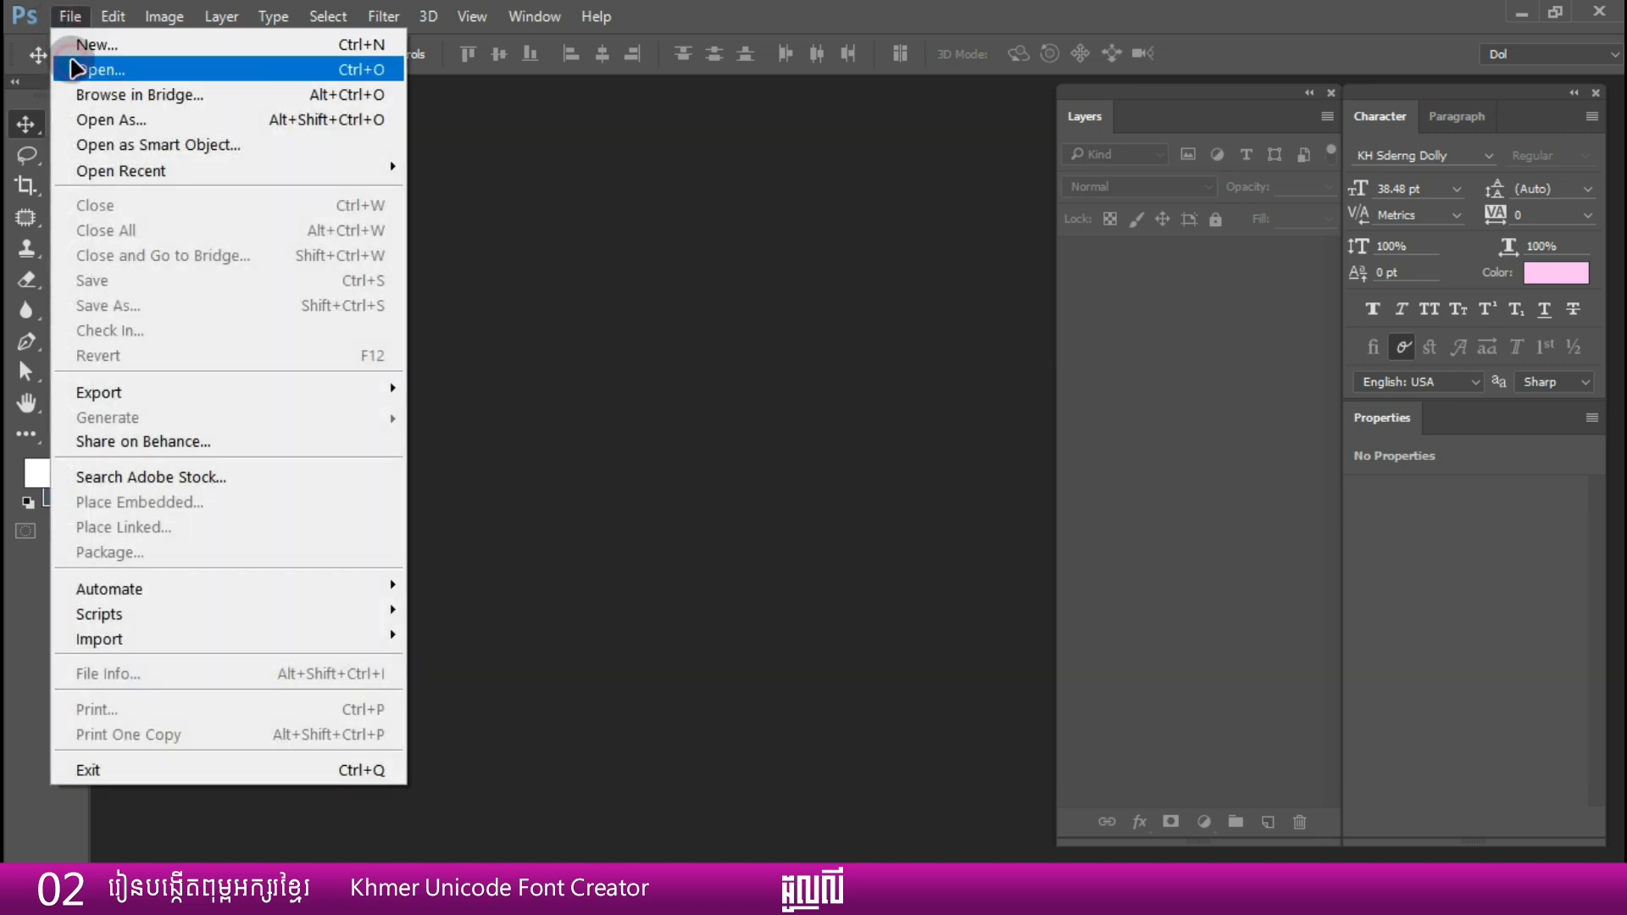
{"action": "left_click", "coordinate": [75, 49]}
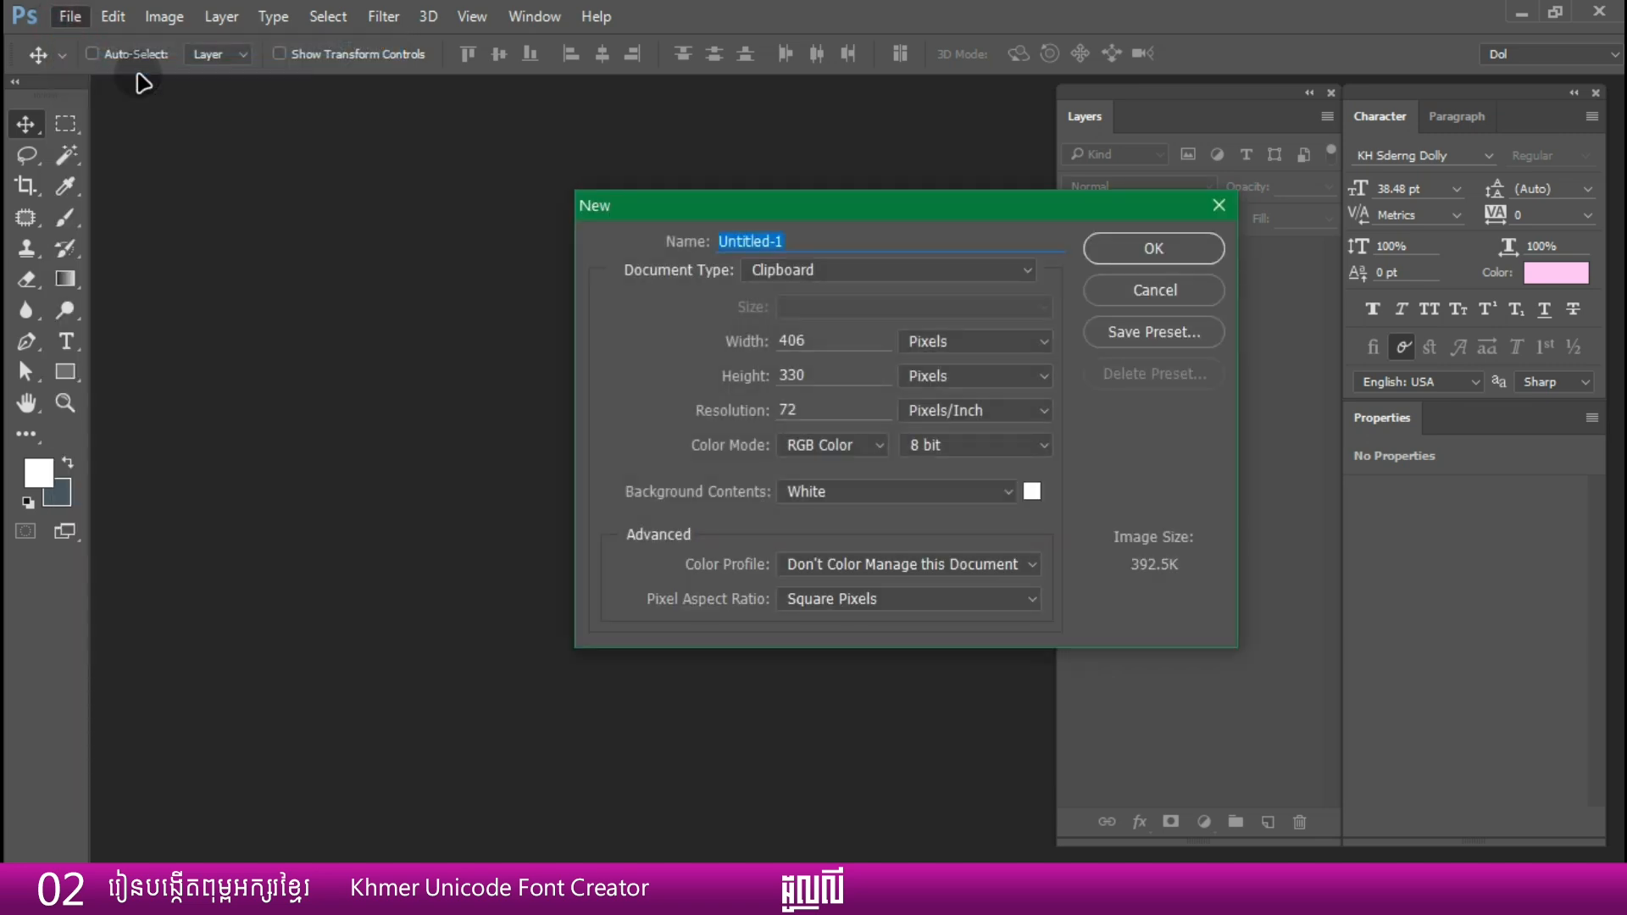
{"action": "left_click", "coordinate": [851, 341]}
{"action": "left_click", "coordinate": [722, 344]}
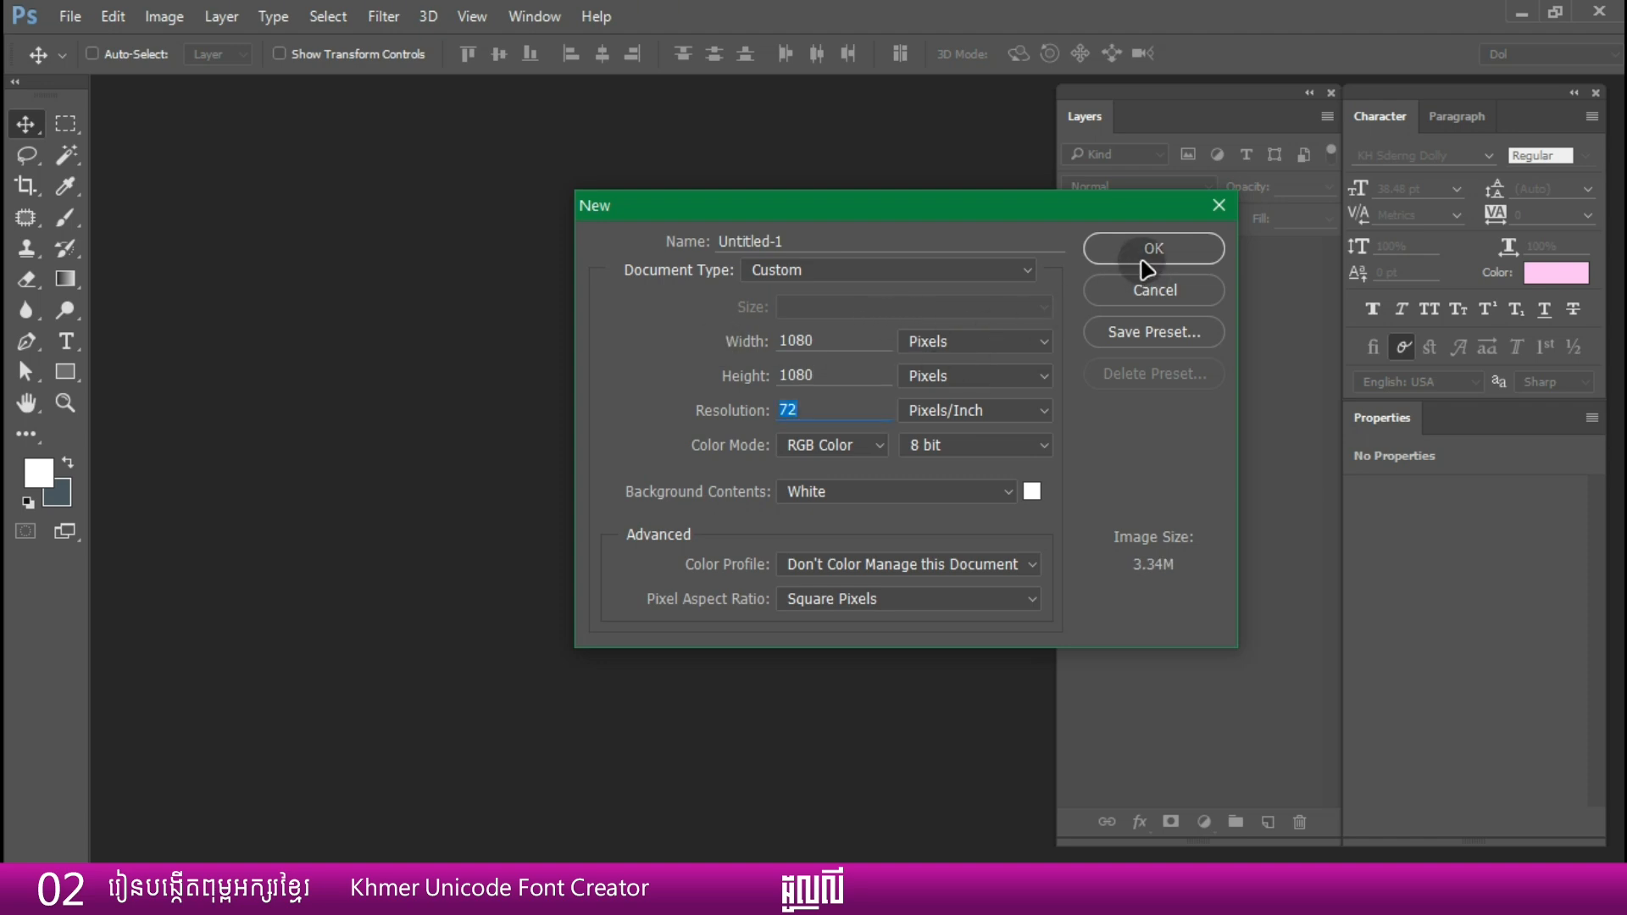
{"action": "left_click", "coordinate": [1142, 264]}
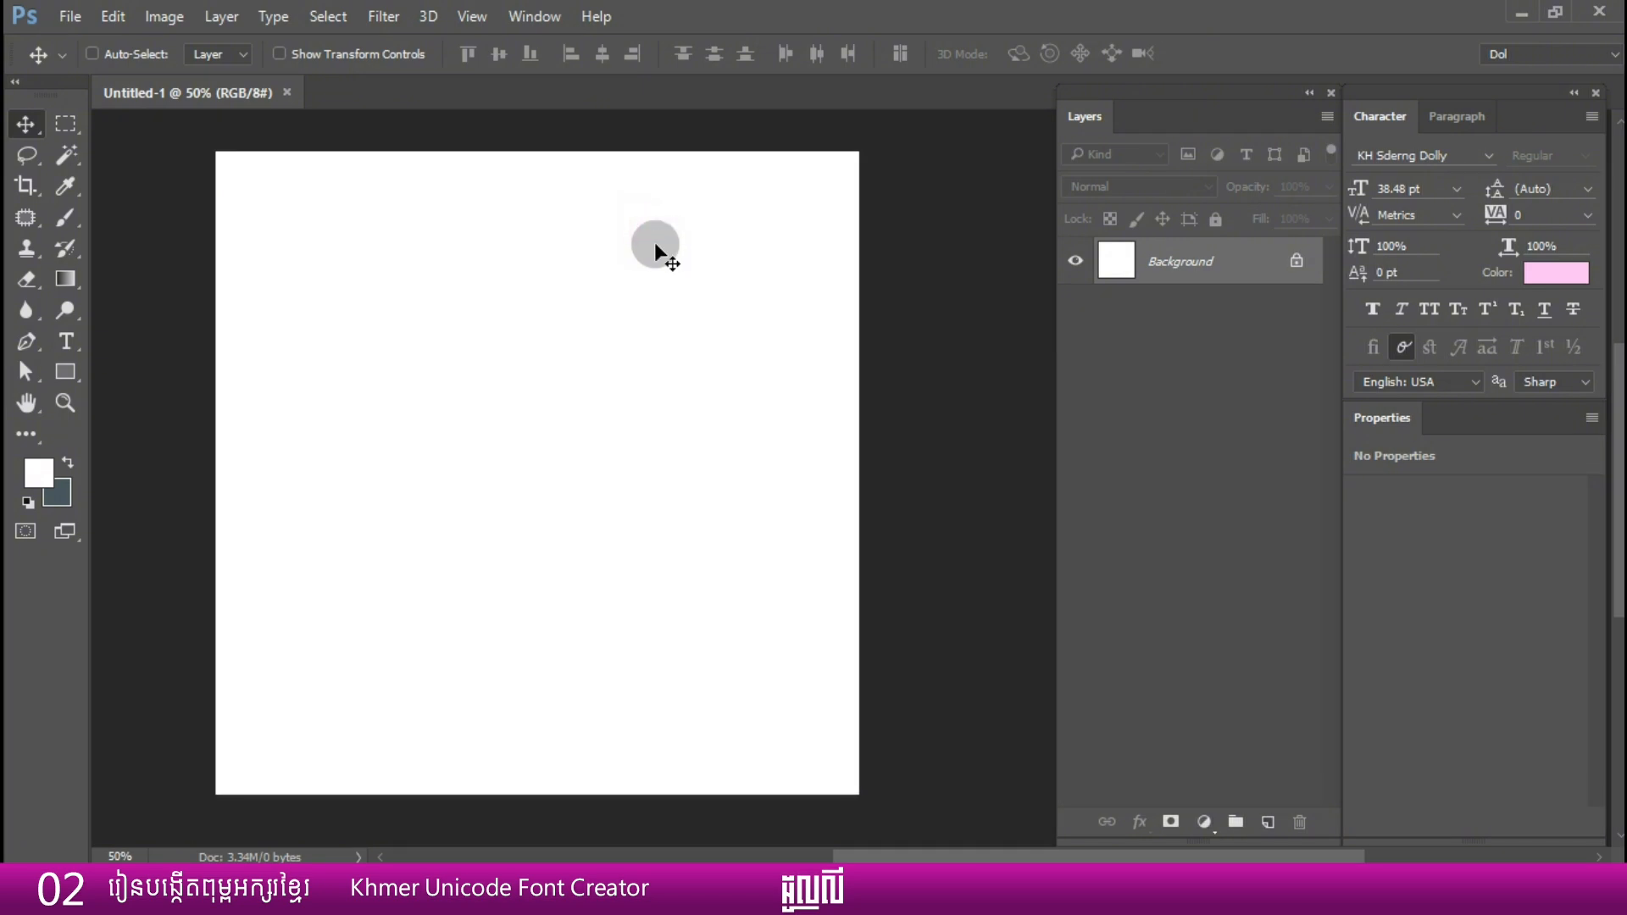
- Paste the copied kho-khmr glyph as a Shape Layer and check it with the Background layer temporarily hidden
{"action": "key", "text": "ctrl+v"}
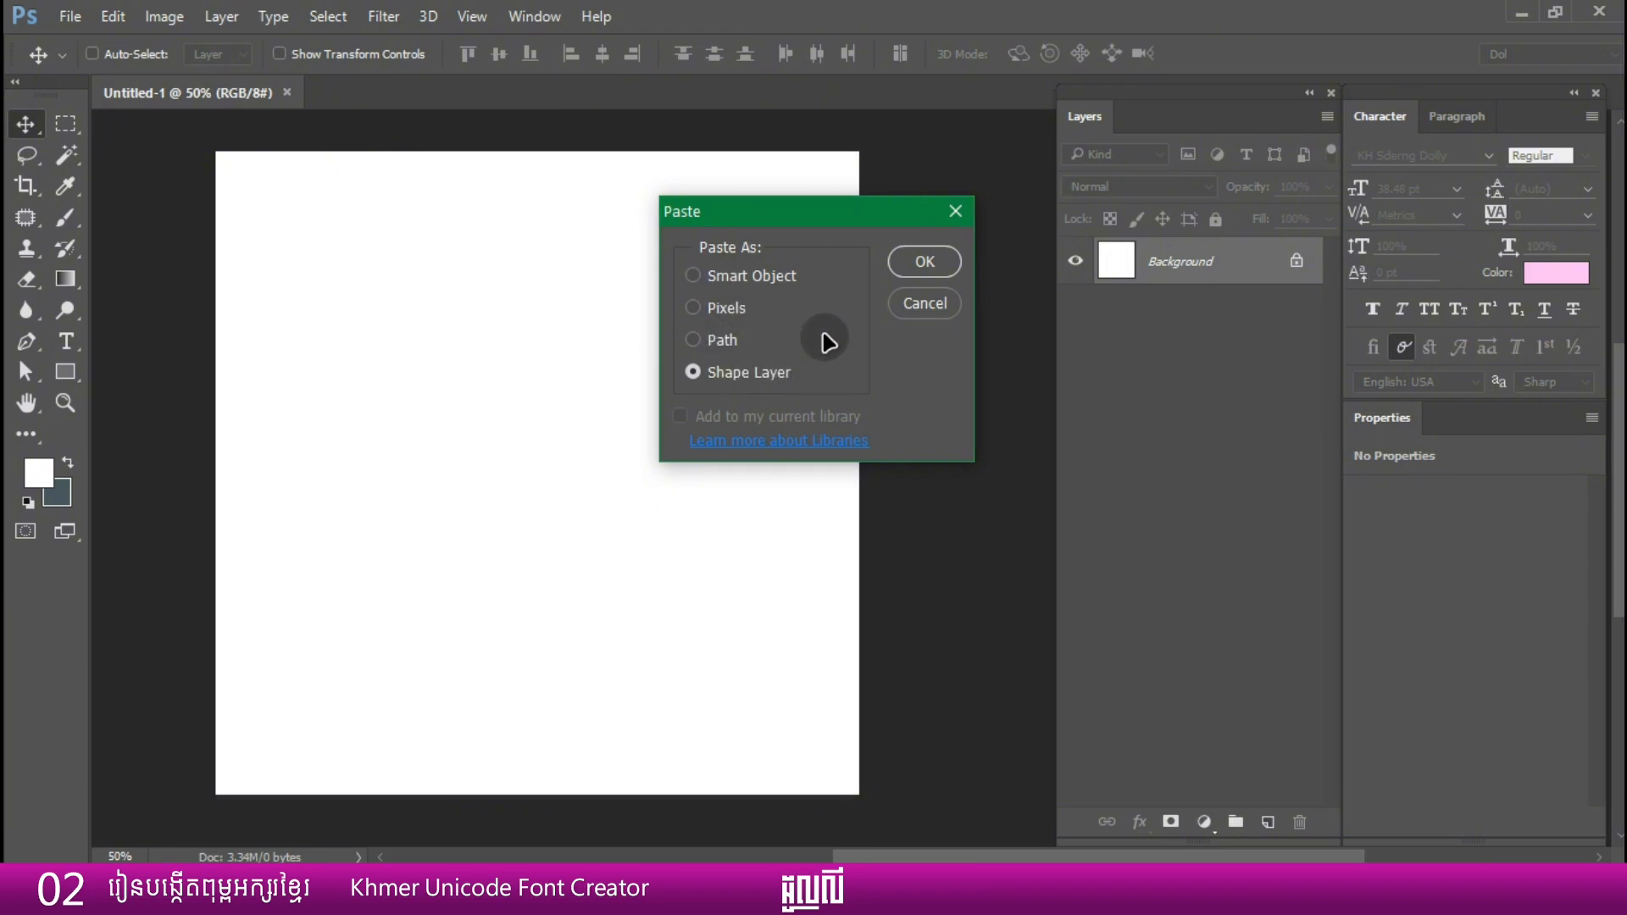
{"action": "left_click_drag", "start_coordinate": [780, 211], "coordinate": [820, 223]}
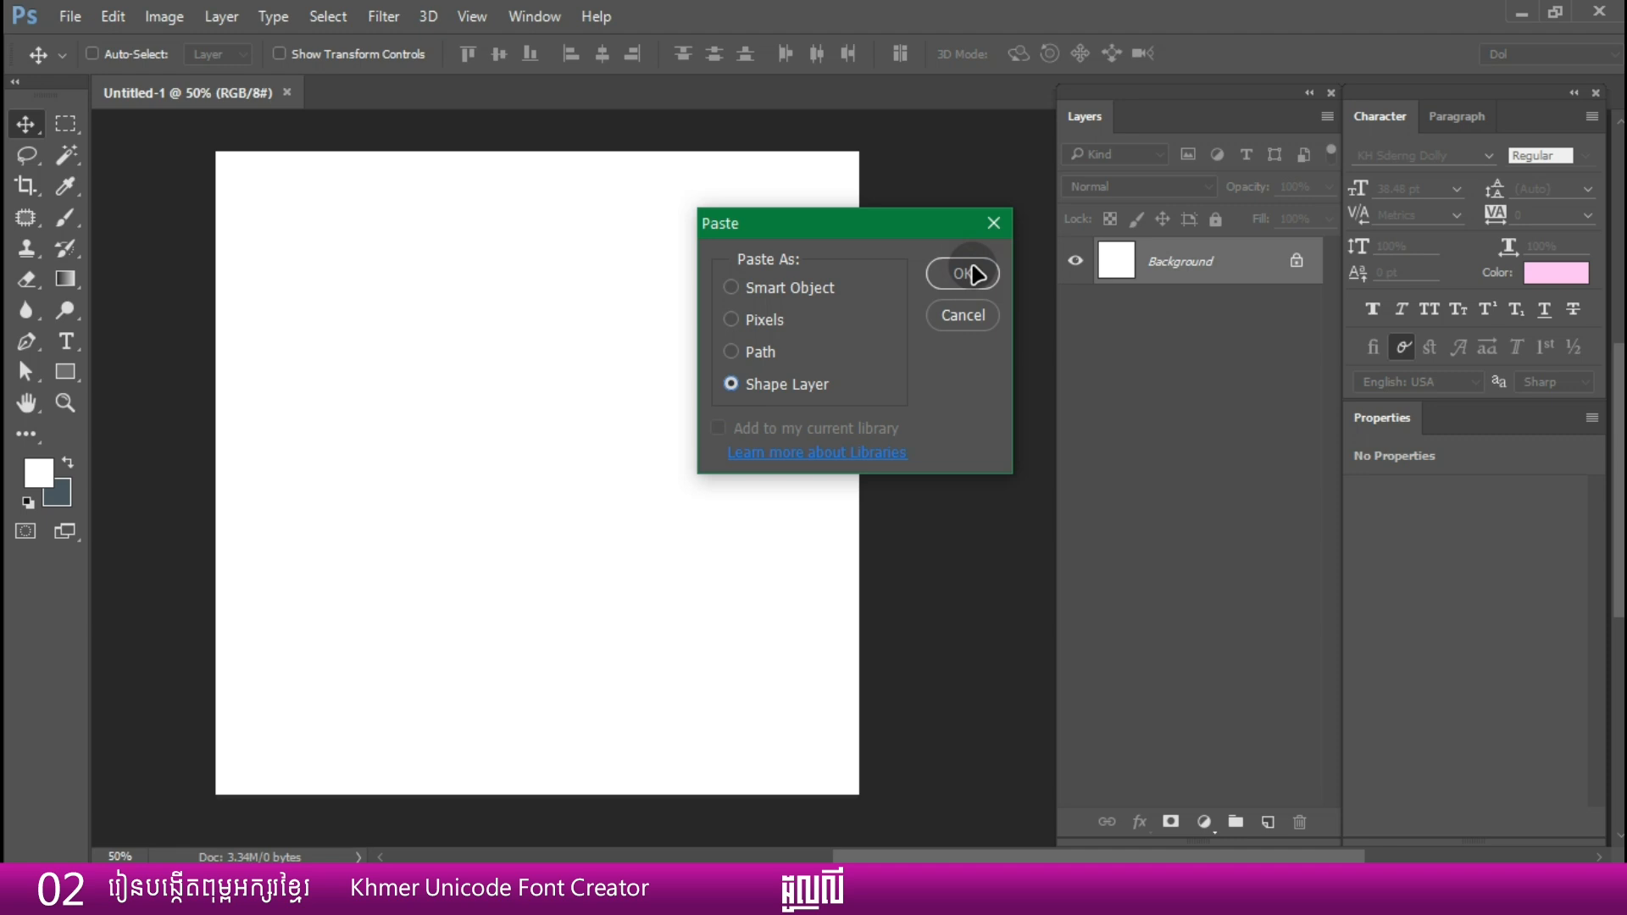
{"action": "left_click", "coordinate": [973, 273]}
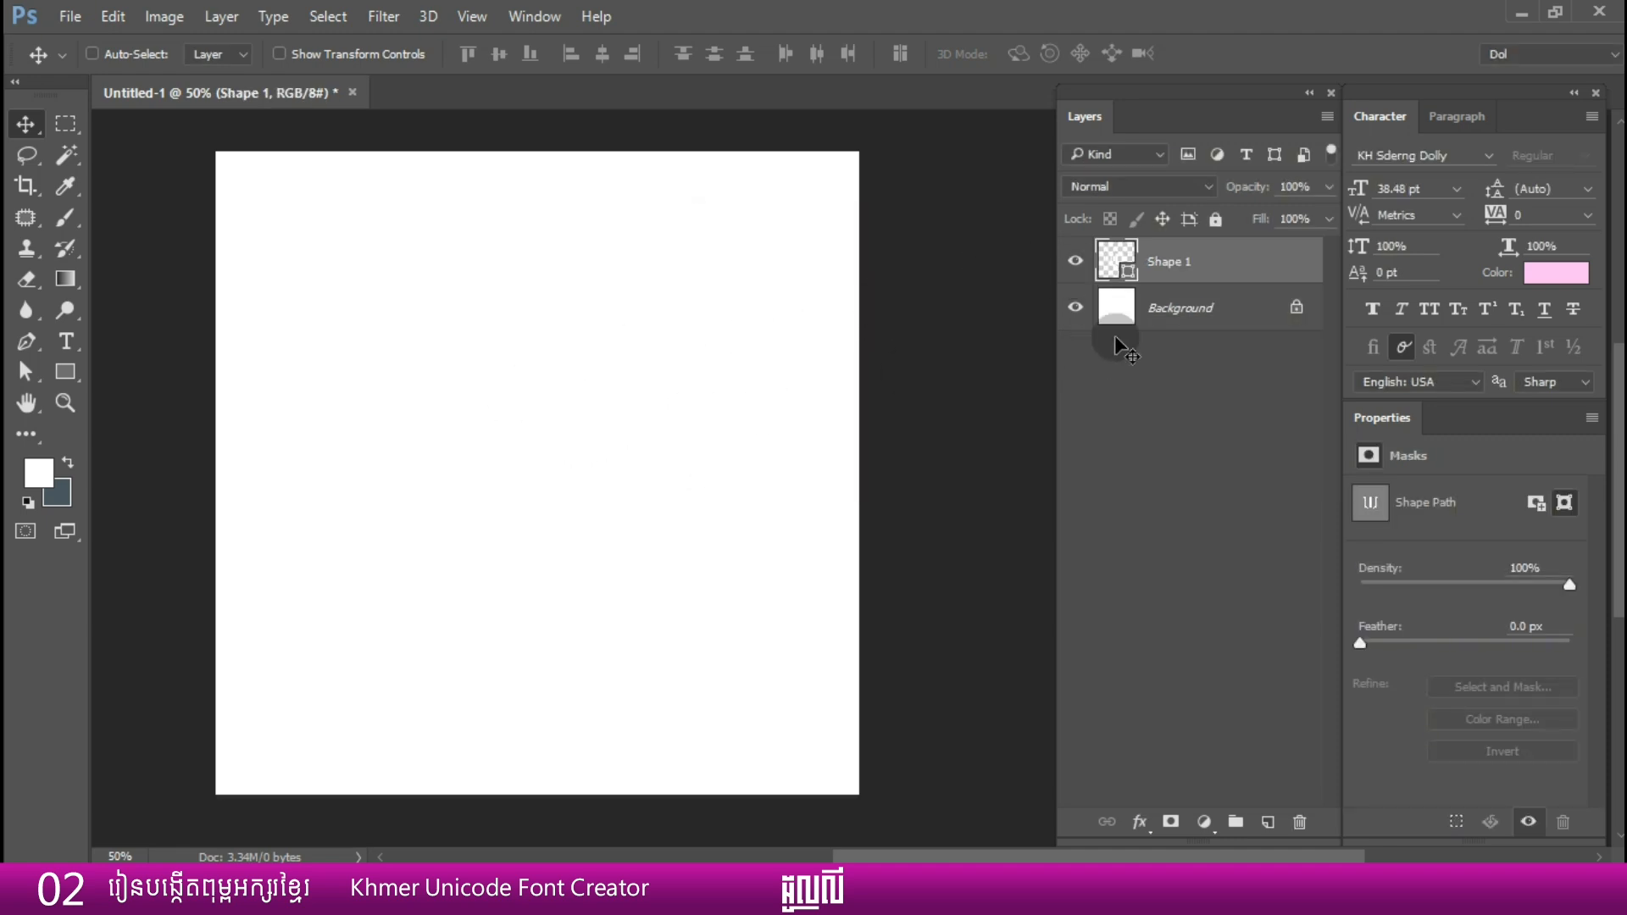
{"action": "left_click", "coordinate": [1076, 308]}
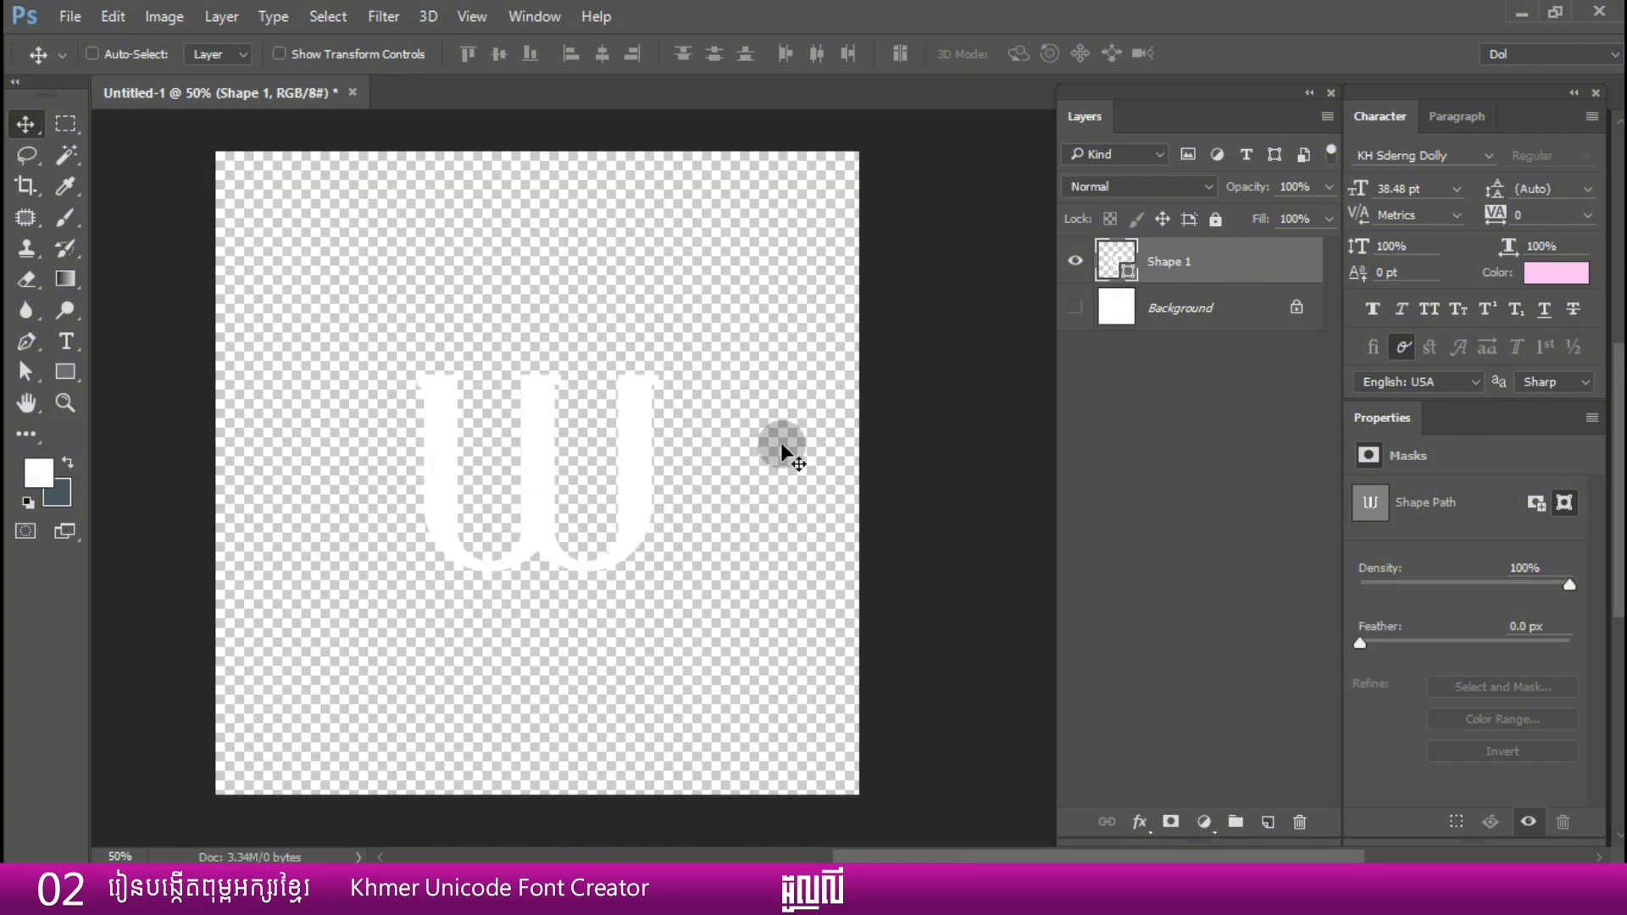
{"action": "left_click", "coordinate": [1074, 310]}
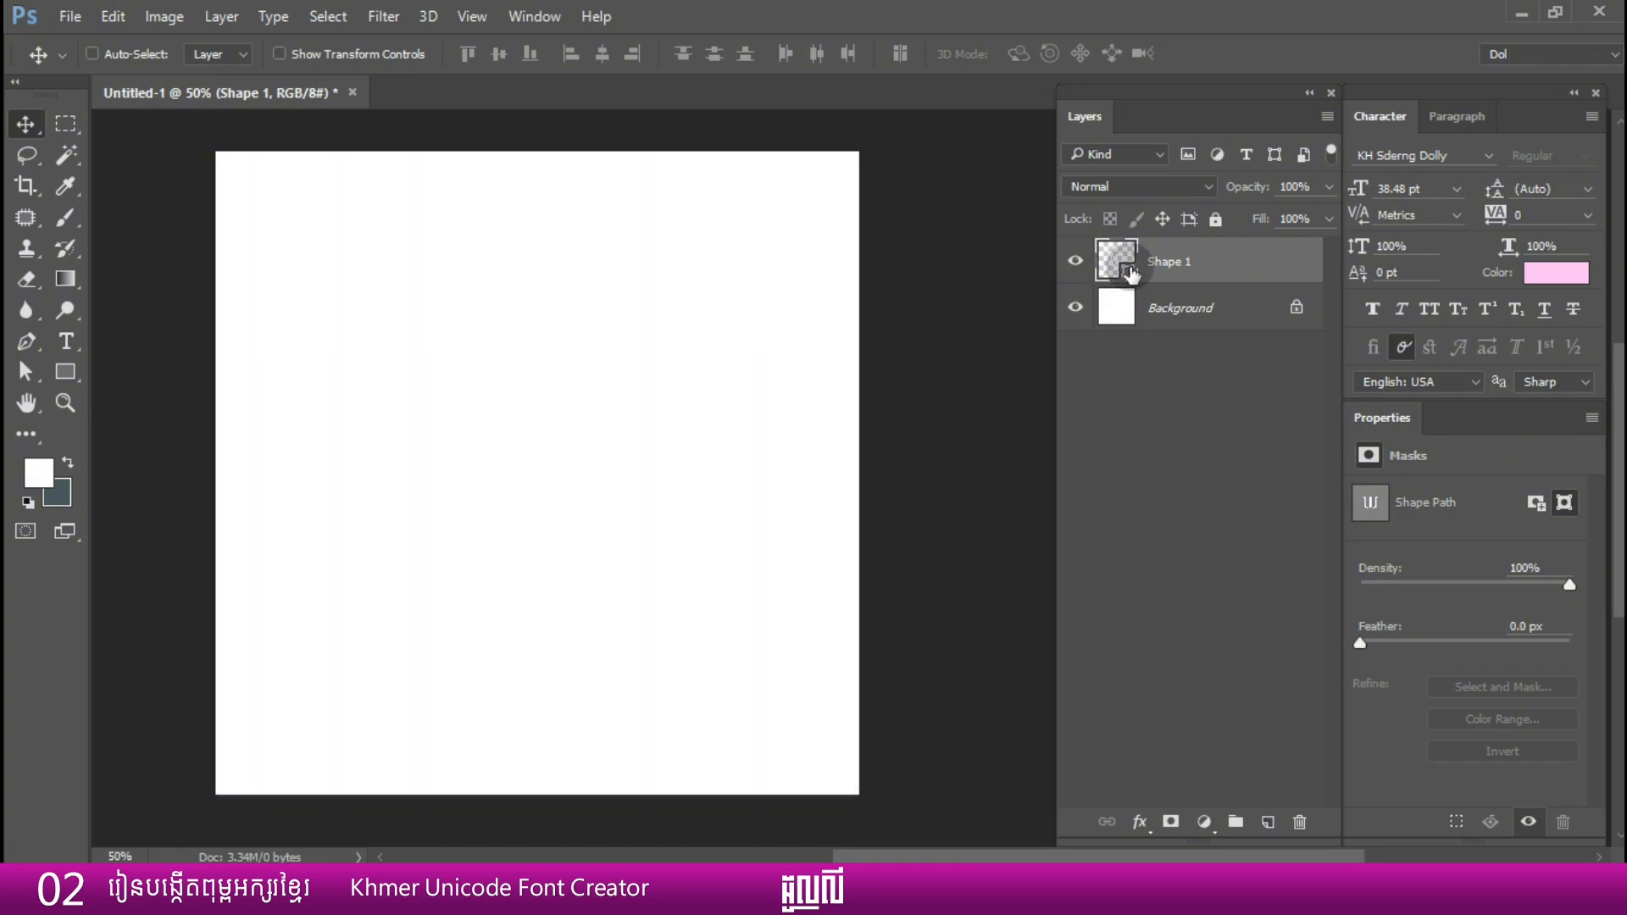
- Change the fill color of the Shape 1 glyph to black
{"action": "double_click", "coordinate": [1129, 273]}
{"action": "left_click_drag", "start_coordinate": [973, 497], "coordinate": [852, 561]}
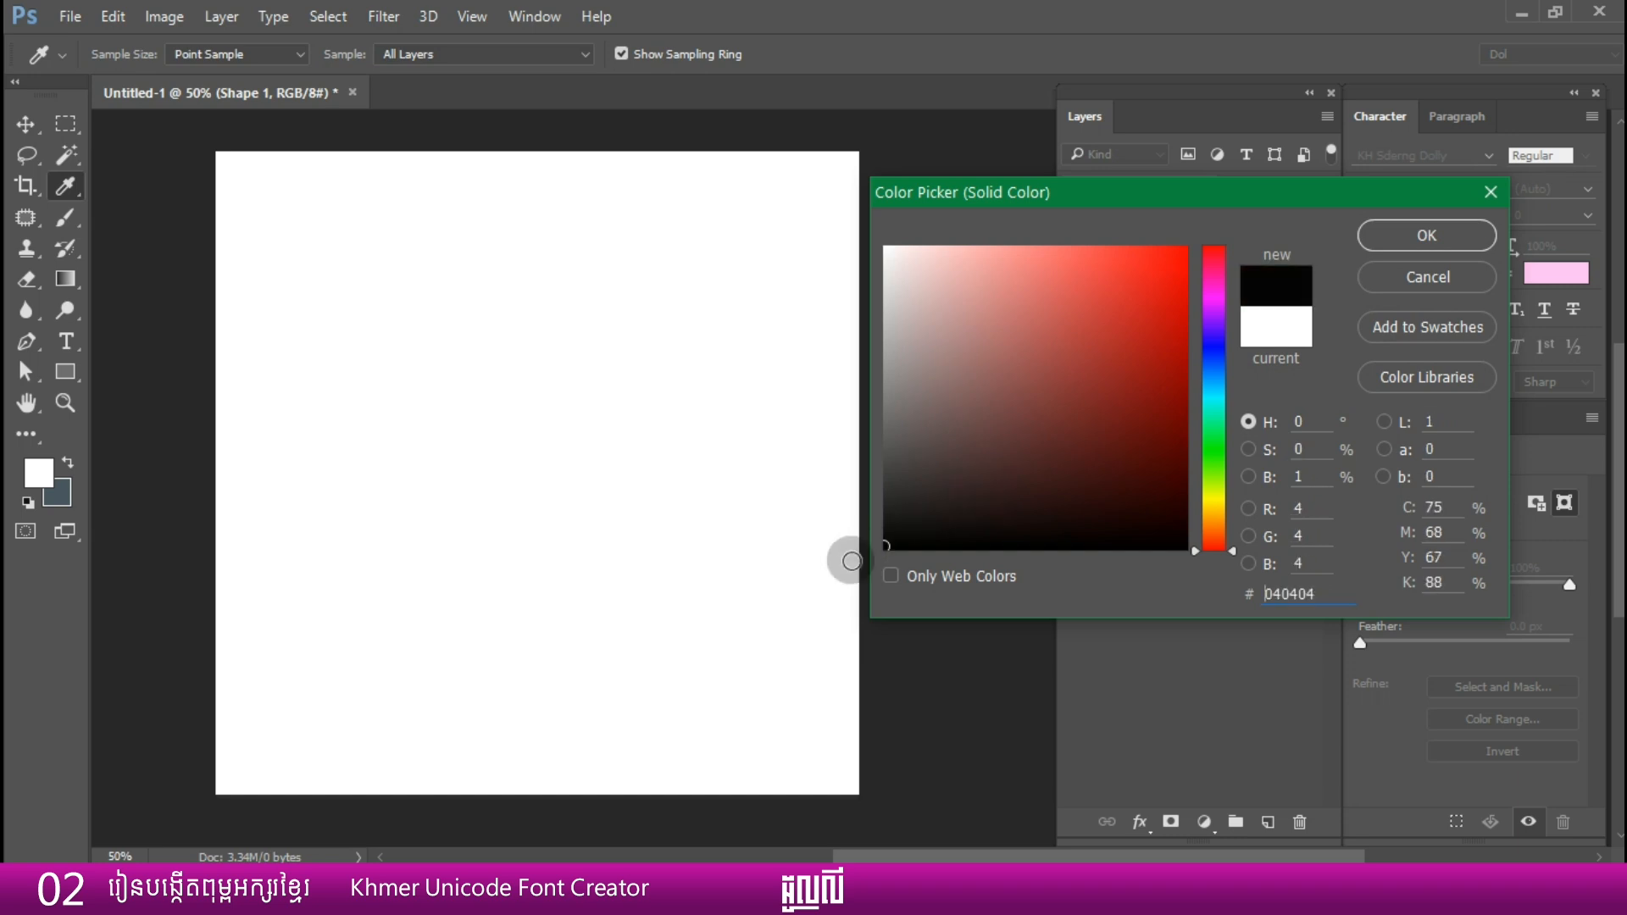
{"action": "left_click", "coordinate": [1372, 241]}
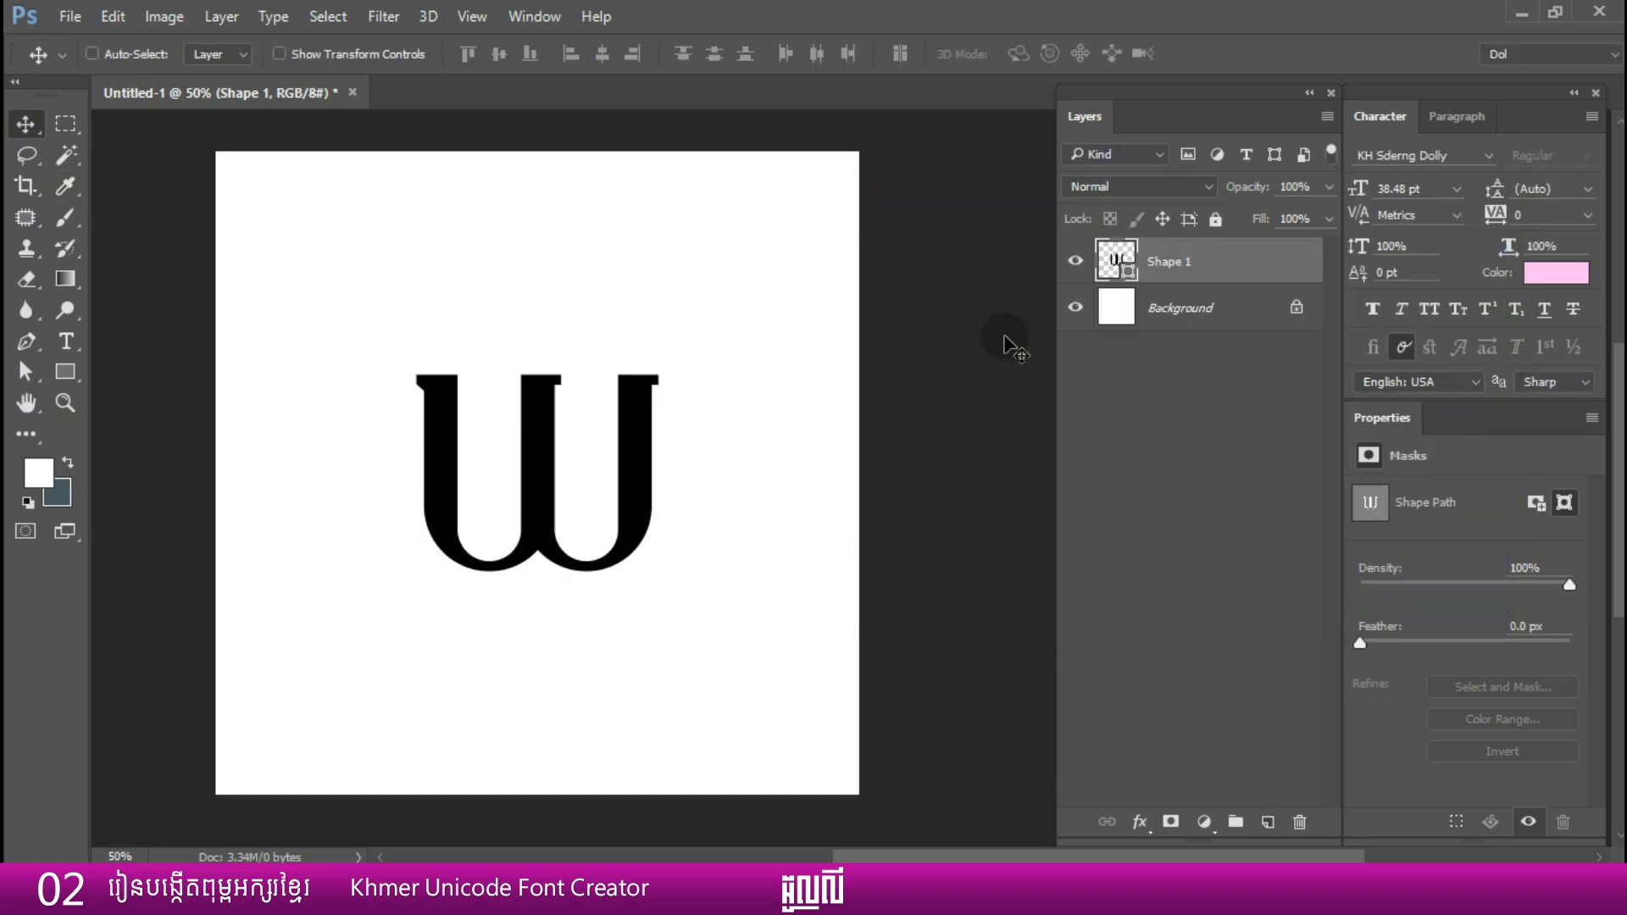
- Hide the Background layer, show the rulers, and place horizontal guides at the glyph's upper and lower edges
{"action": "left_click", "coordinate": [1074, 308]}
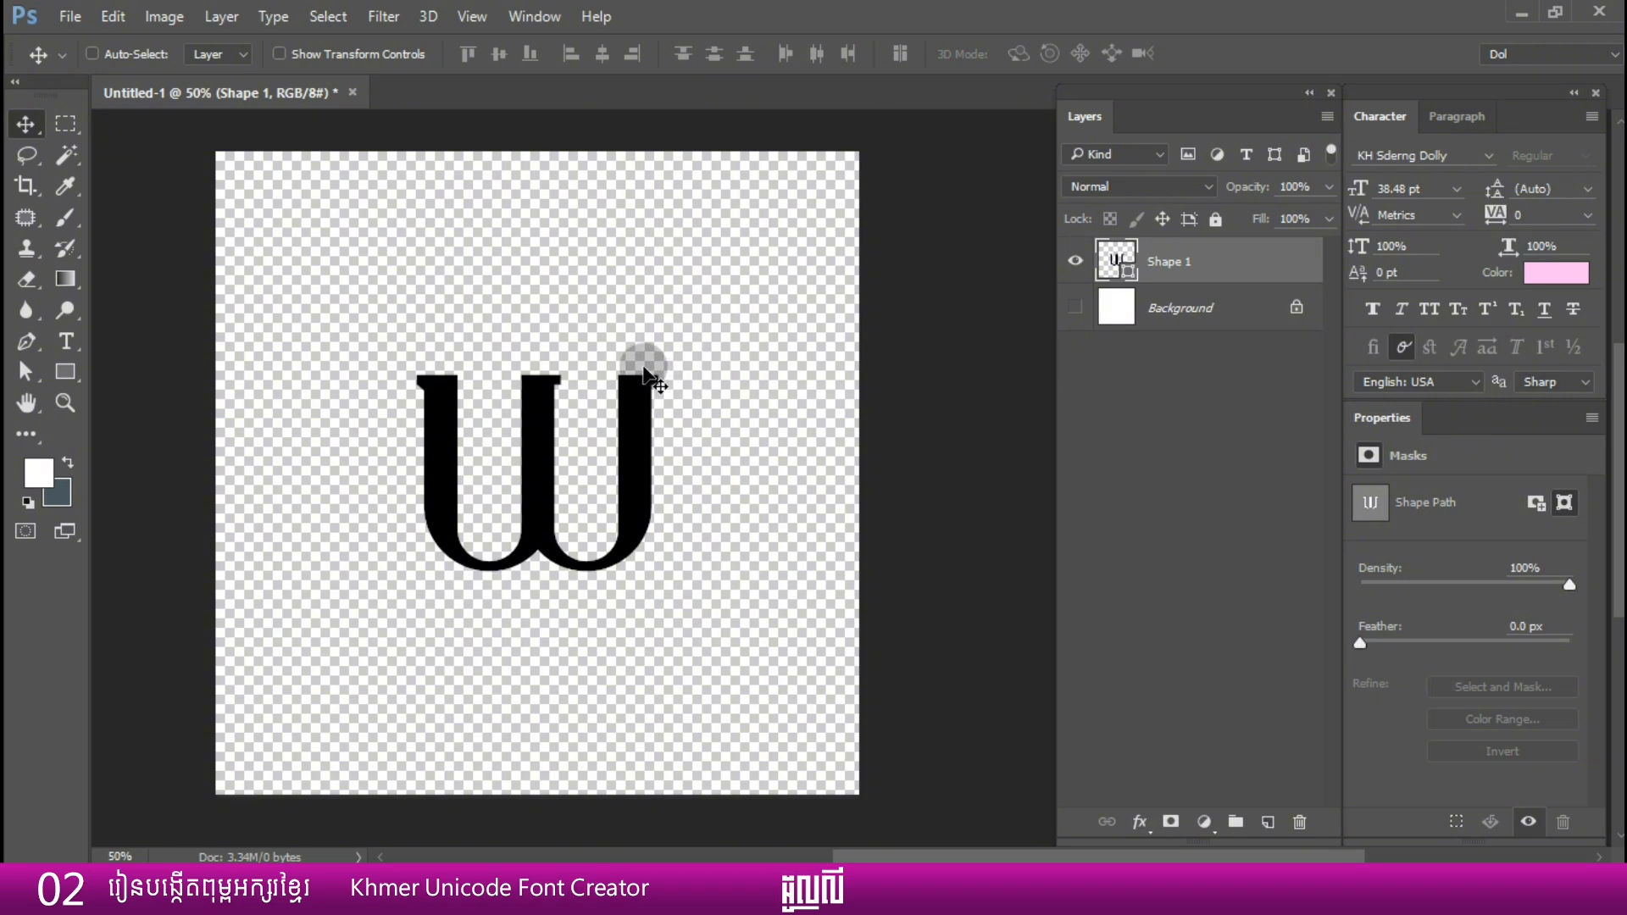
{"action": "key", "text": "ctrl+r"}
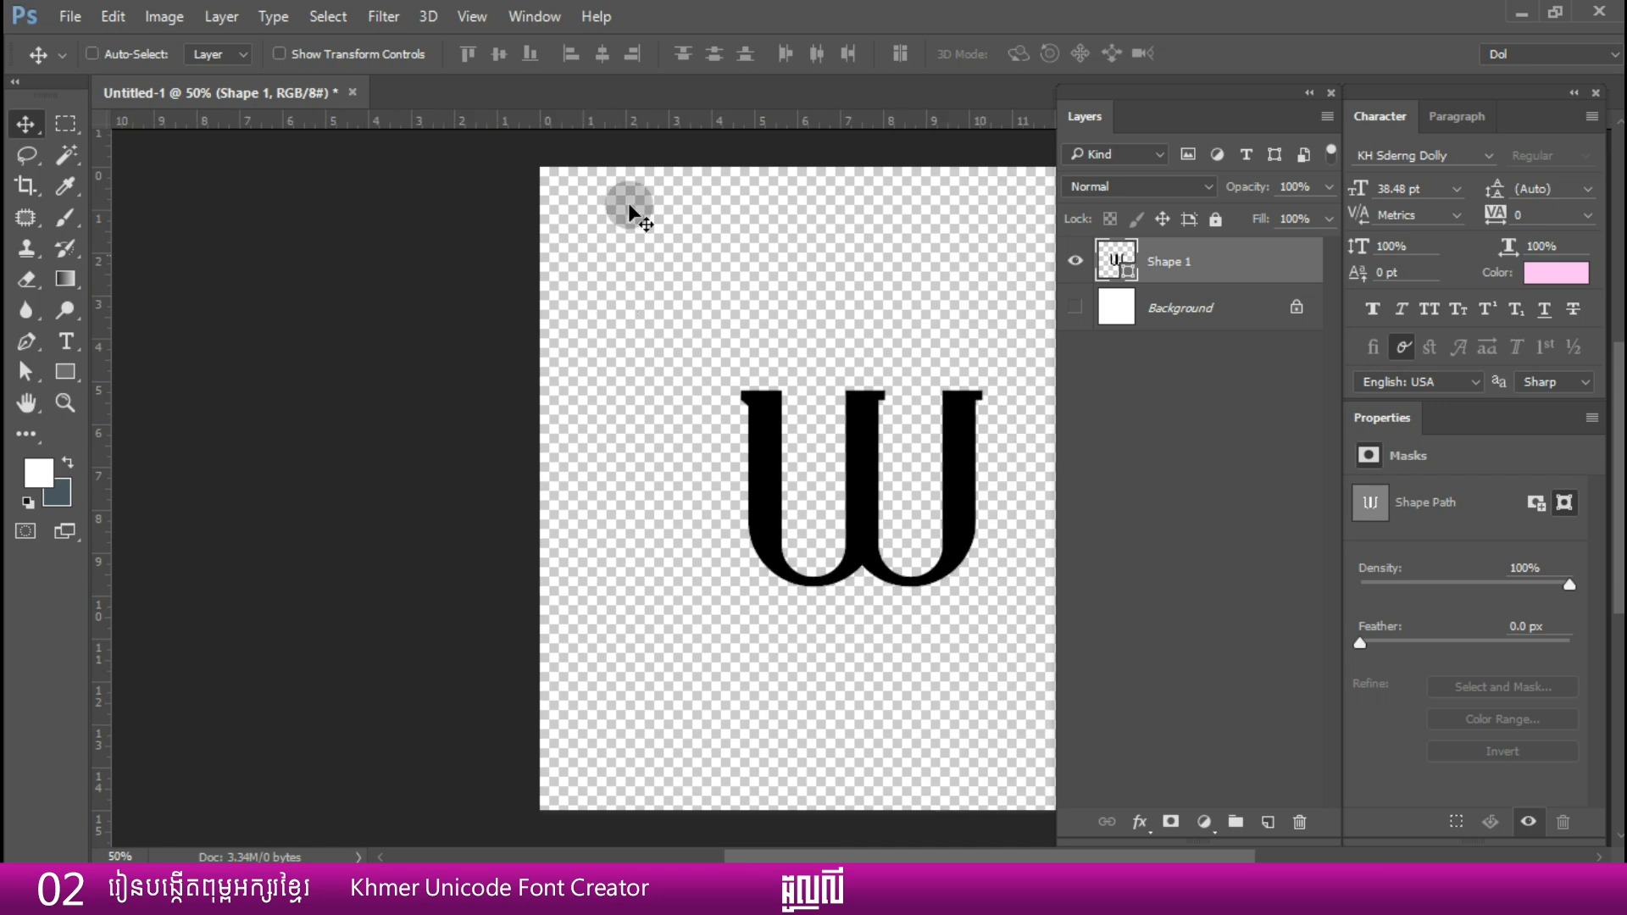
{"action": "left_click_drag", "start_coordinate": [716, 216], "coordinate": [377, 194]}
{"action": "scroll", "coordinate": [516, 321], "scroll_direction": "up", "scroll_amount": 4}
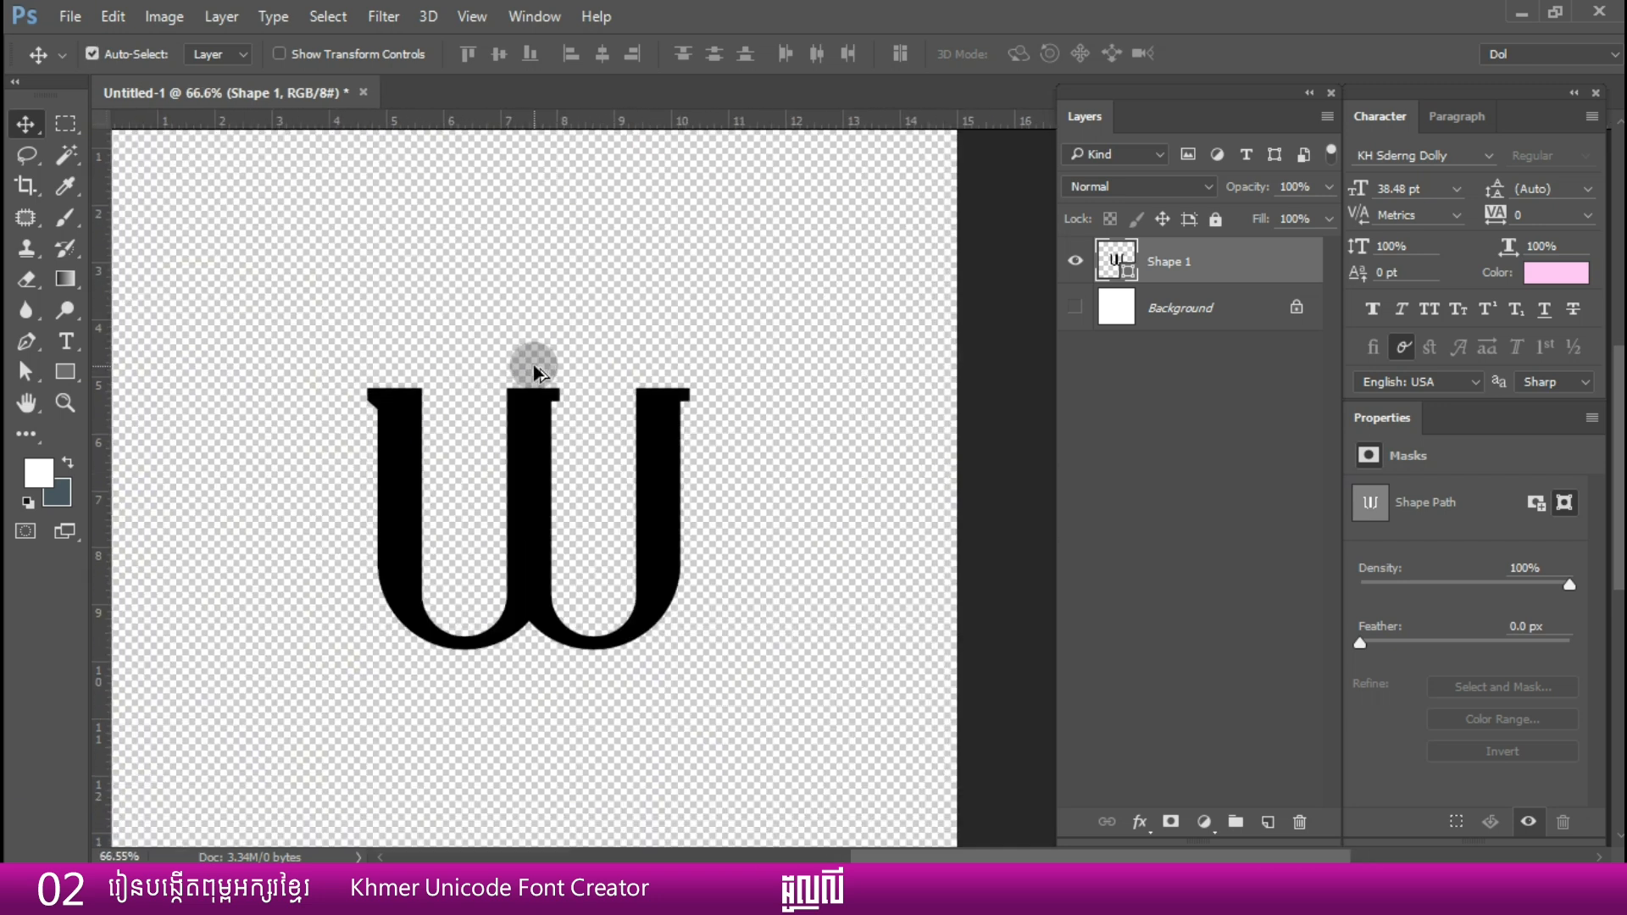
{"action": "left_click_drag", "start_coordinate": [532, 372], "coordinate": [636, 308]}
{"action": "left_click_drag", "start_coordinate": [671, 123], "coordinate": [699, 349]}
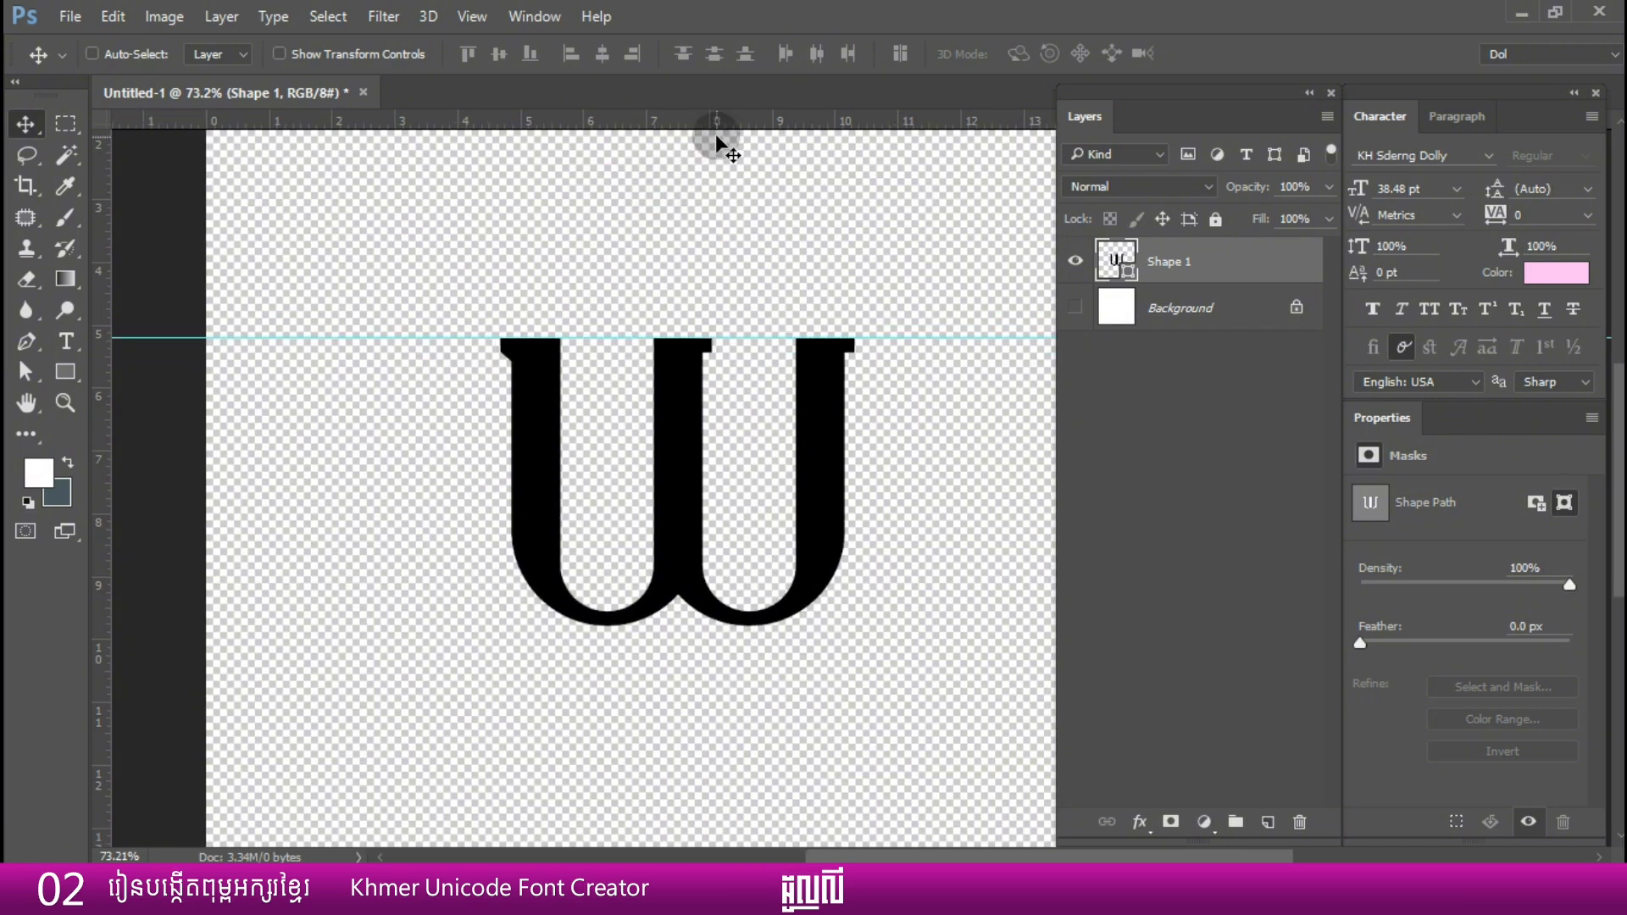
{"action": "left_click_drag", "start_coordinate": [716, 127], "coordinate": [720, 627]}
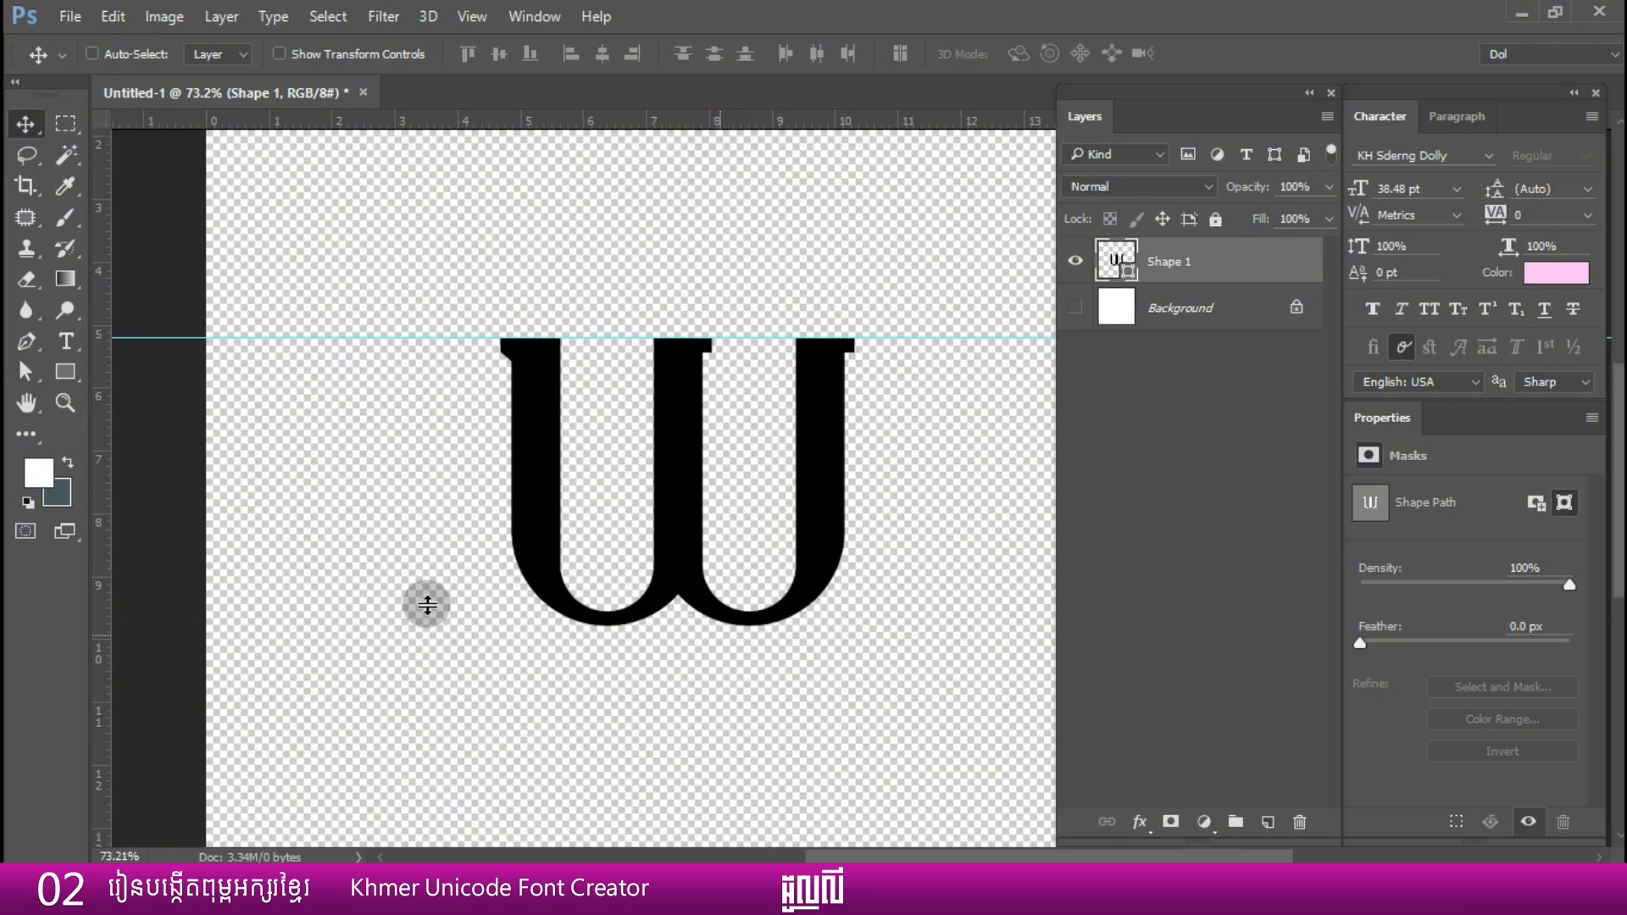
- Place vertical guides at the glyph's outer left and right edges and along the counter-side edges of its three stems
{"action": "left_click_drag", "start_coordinate": [102, 494], "coordinate": [510, 488]}
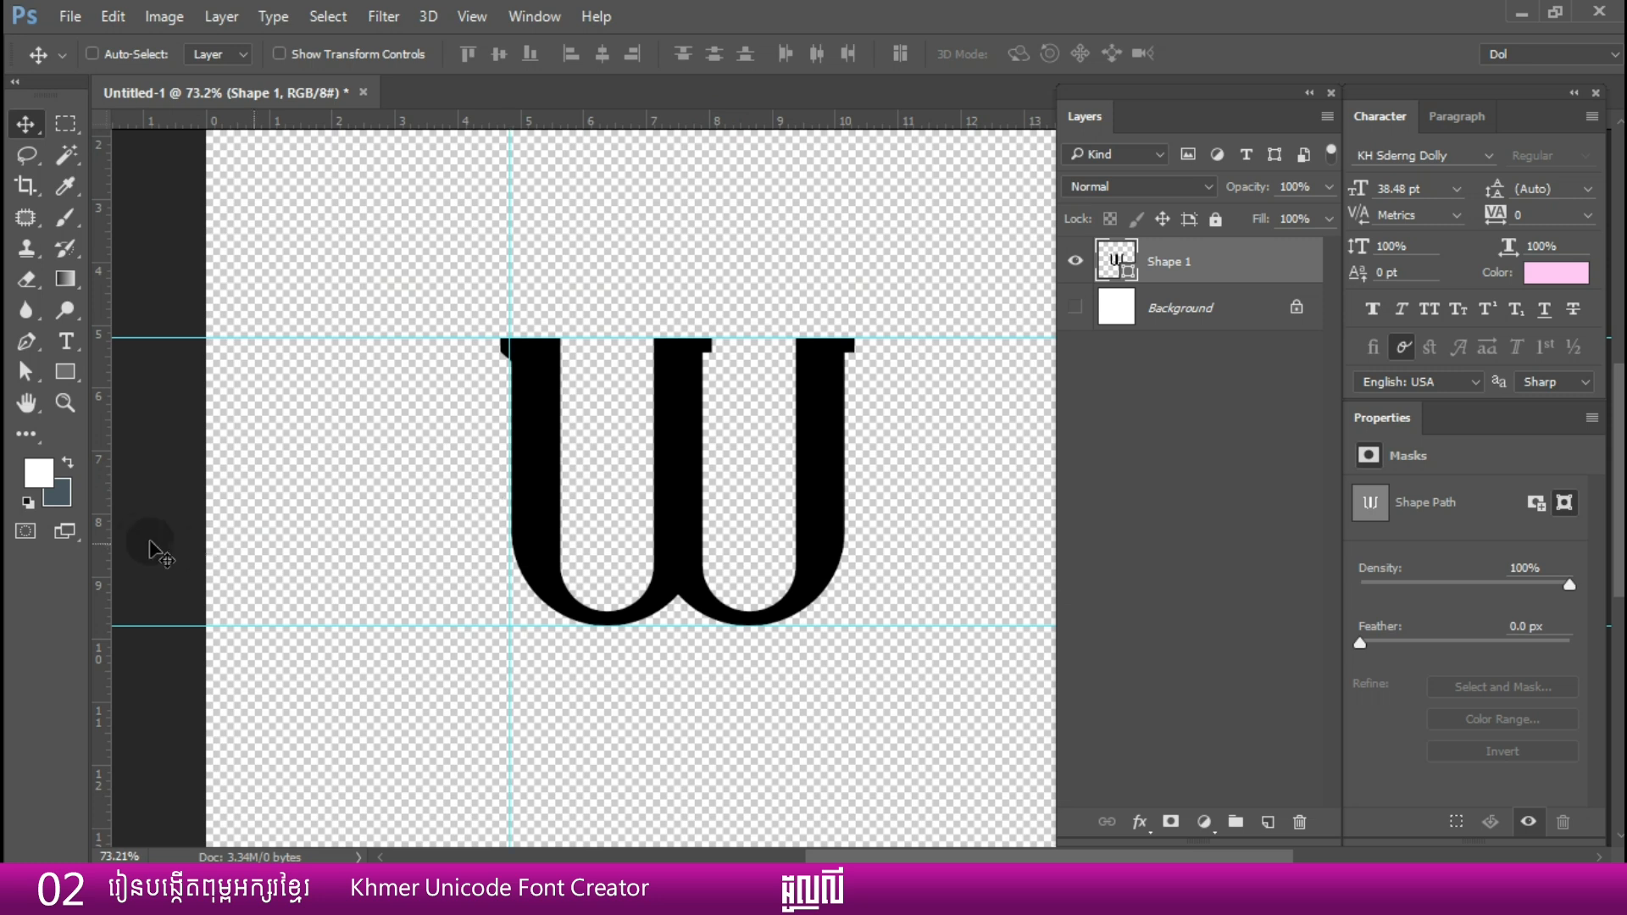
{"action": "left_click_drag", "start_coordinate": [102, 529], "coordinate": [855, 544]}
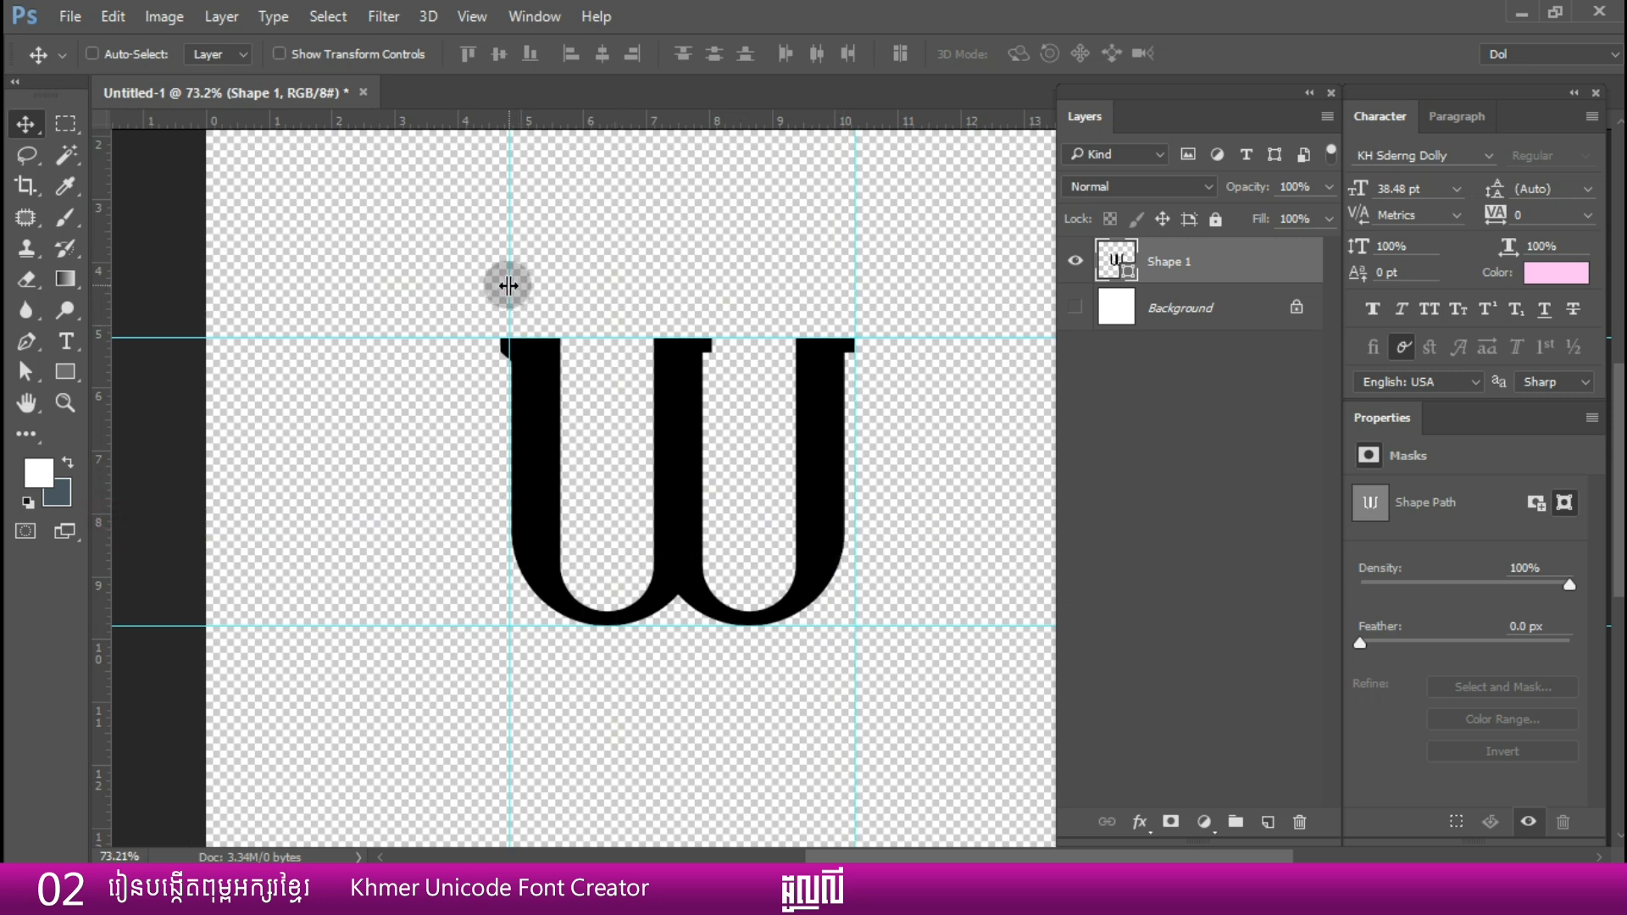
{"action": "left_click", "coordinate": [506, 293]}
{"action": "left_click_drag", "start_coordinate": [510, 295], "coordinate": [560, 475]}
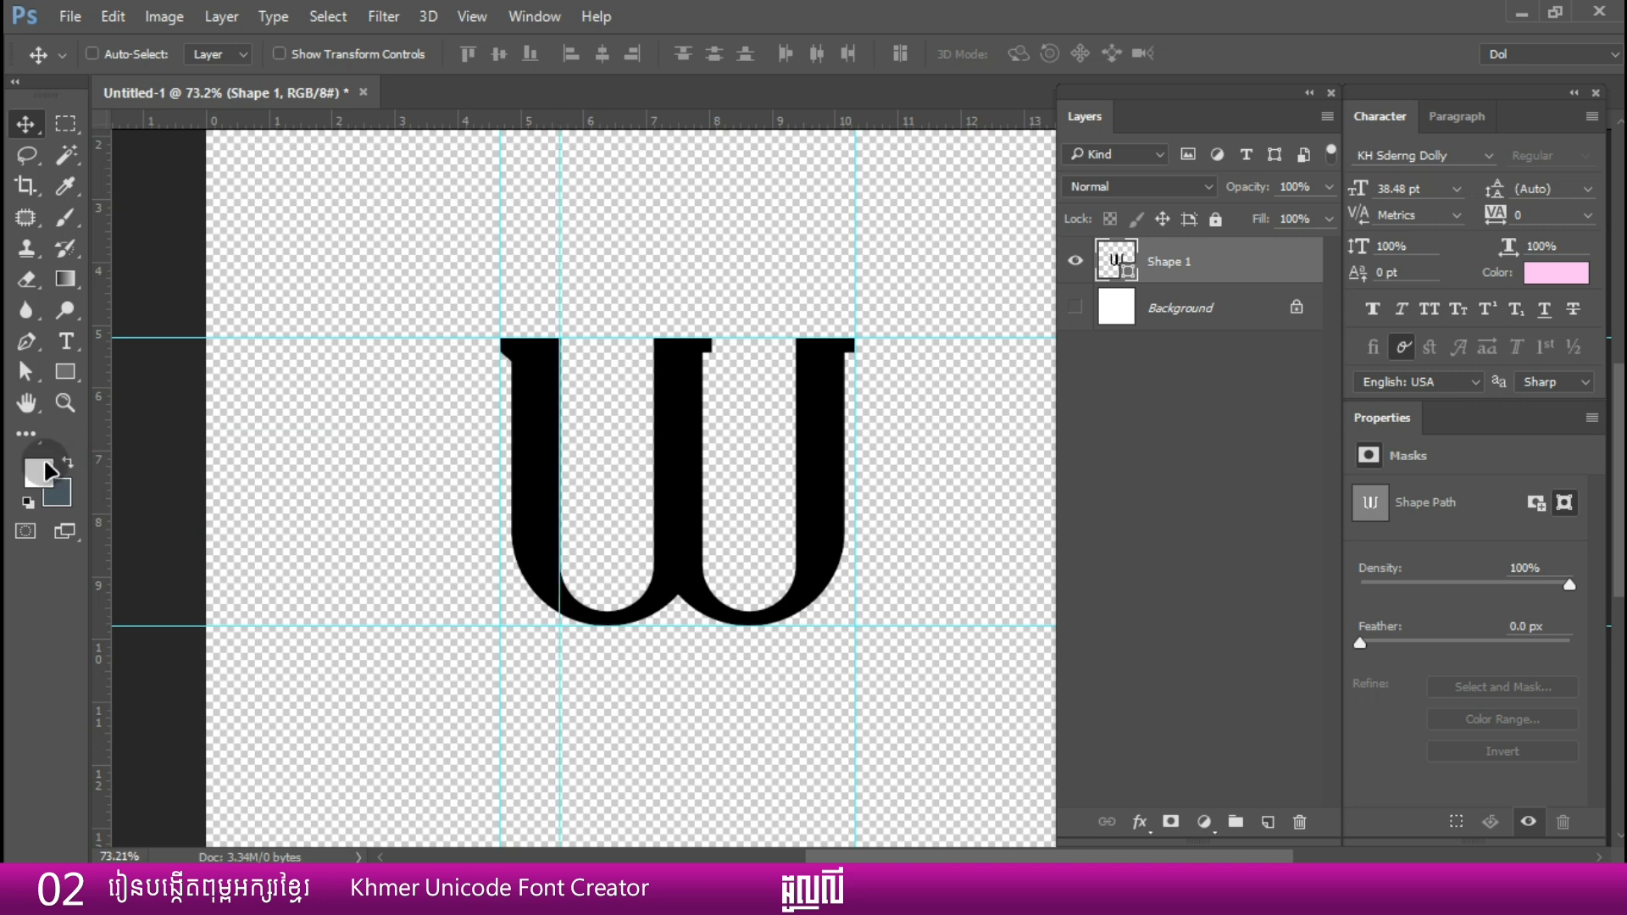
{"action": "left_click_drag", "start_coordinate": [102, 464], "coordinate": [653, 506]}
{"action": "left_click_drag", "start_coordinate": [103, 508], "coordinate": [794, 564]}
- Add a Solid Color fill layer in light grey b4b4b4 directly above the hidden Background layer
{"action": "left_click", "coordinate": [1087, 312]}
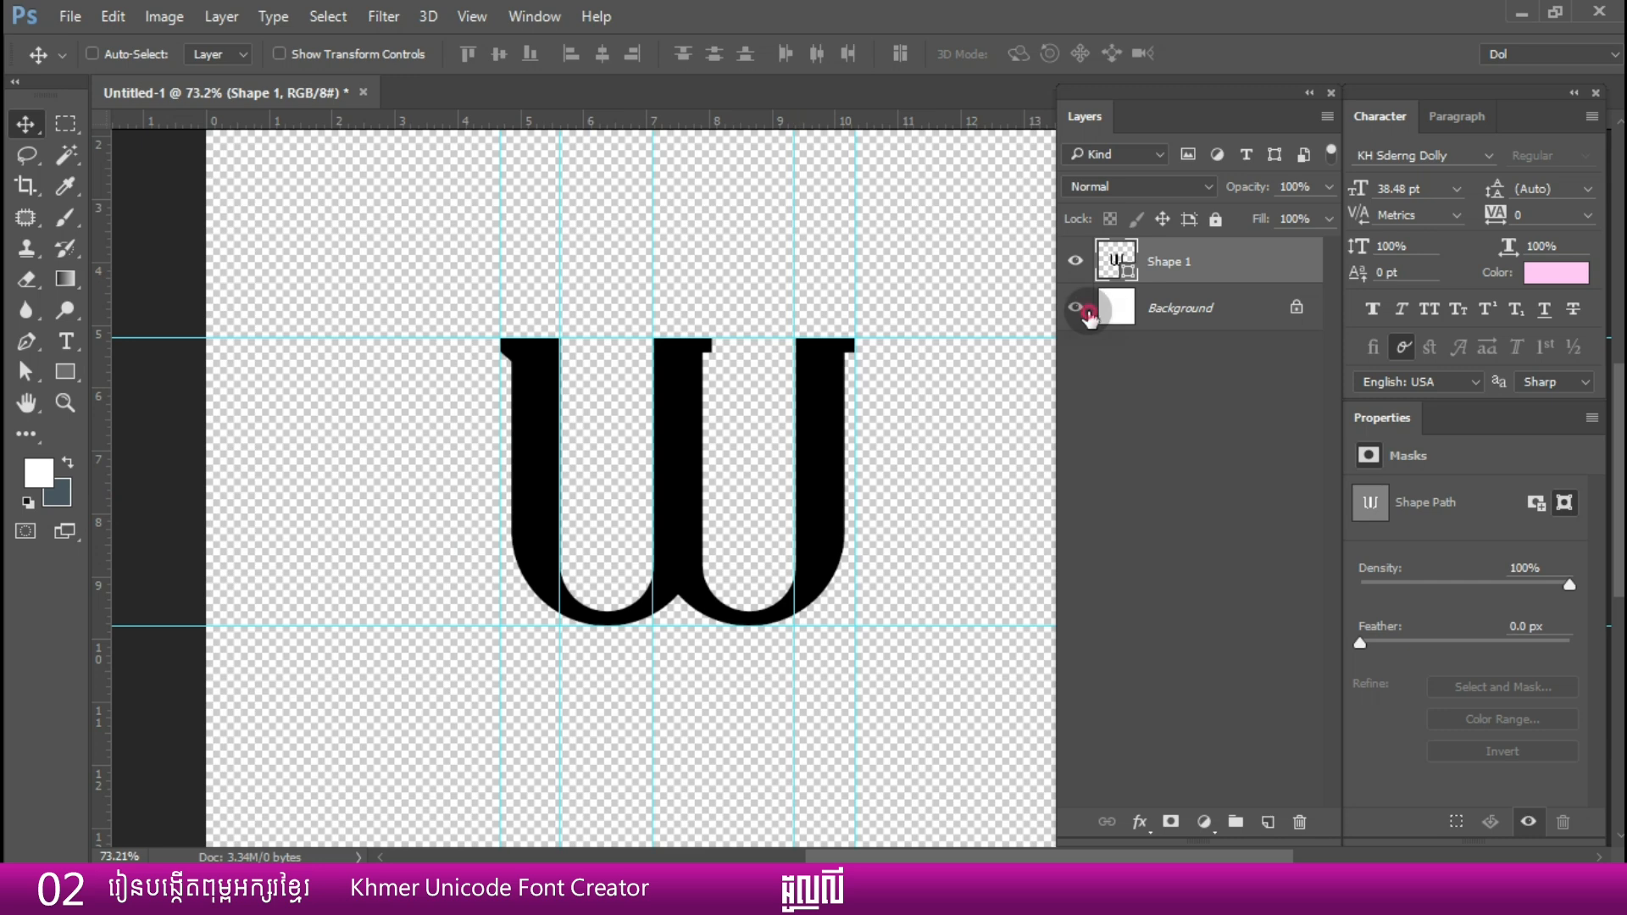
{"action": "left_click_drag", "start_coordinate": [907, 395], "coordinate": [781, 374]}
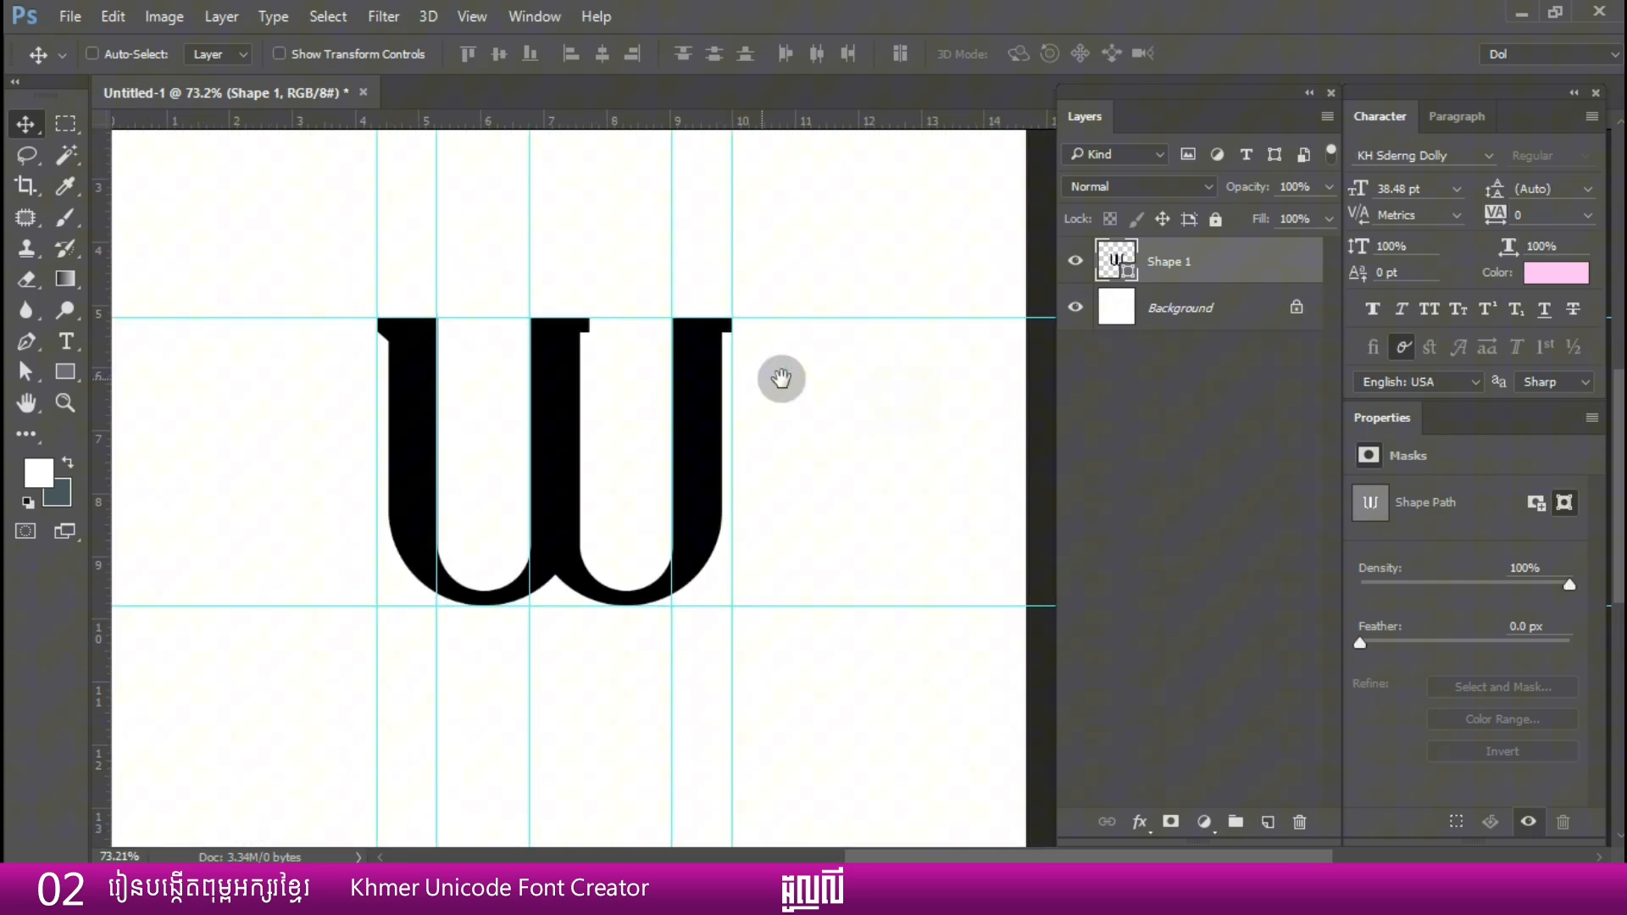
{"action": "left_click", "coordinate": [1078, 315]}
{"action": "left_click", "coordinate": [1152, 318]}
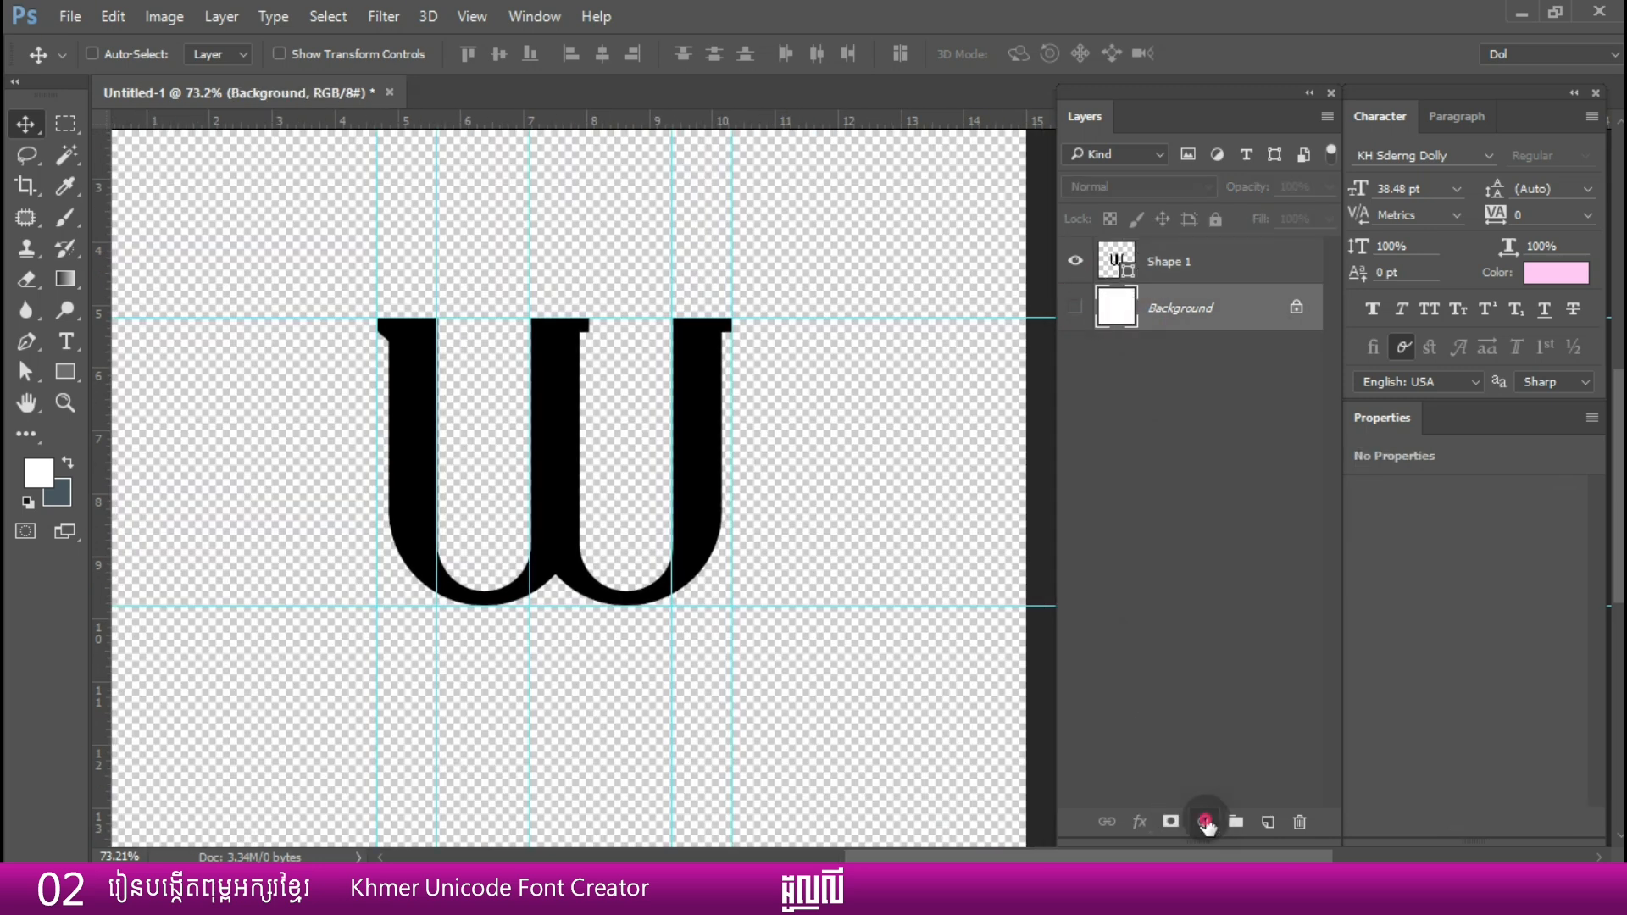
{"action": "left_click", "coordinate": [1206, 826]}
{"action": "left_click", "coordinate": [1212, 308]}
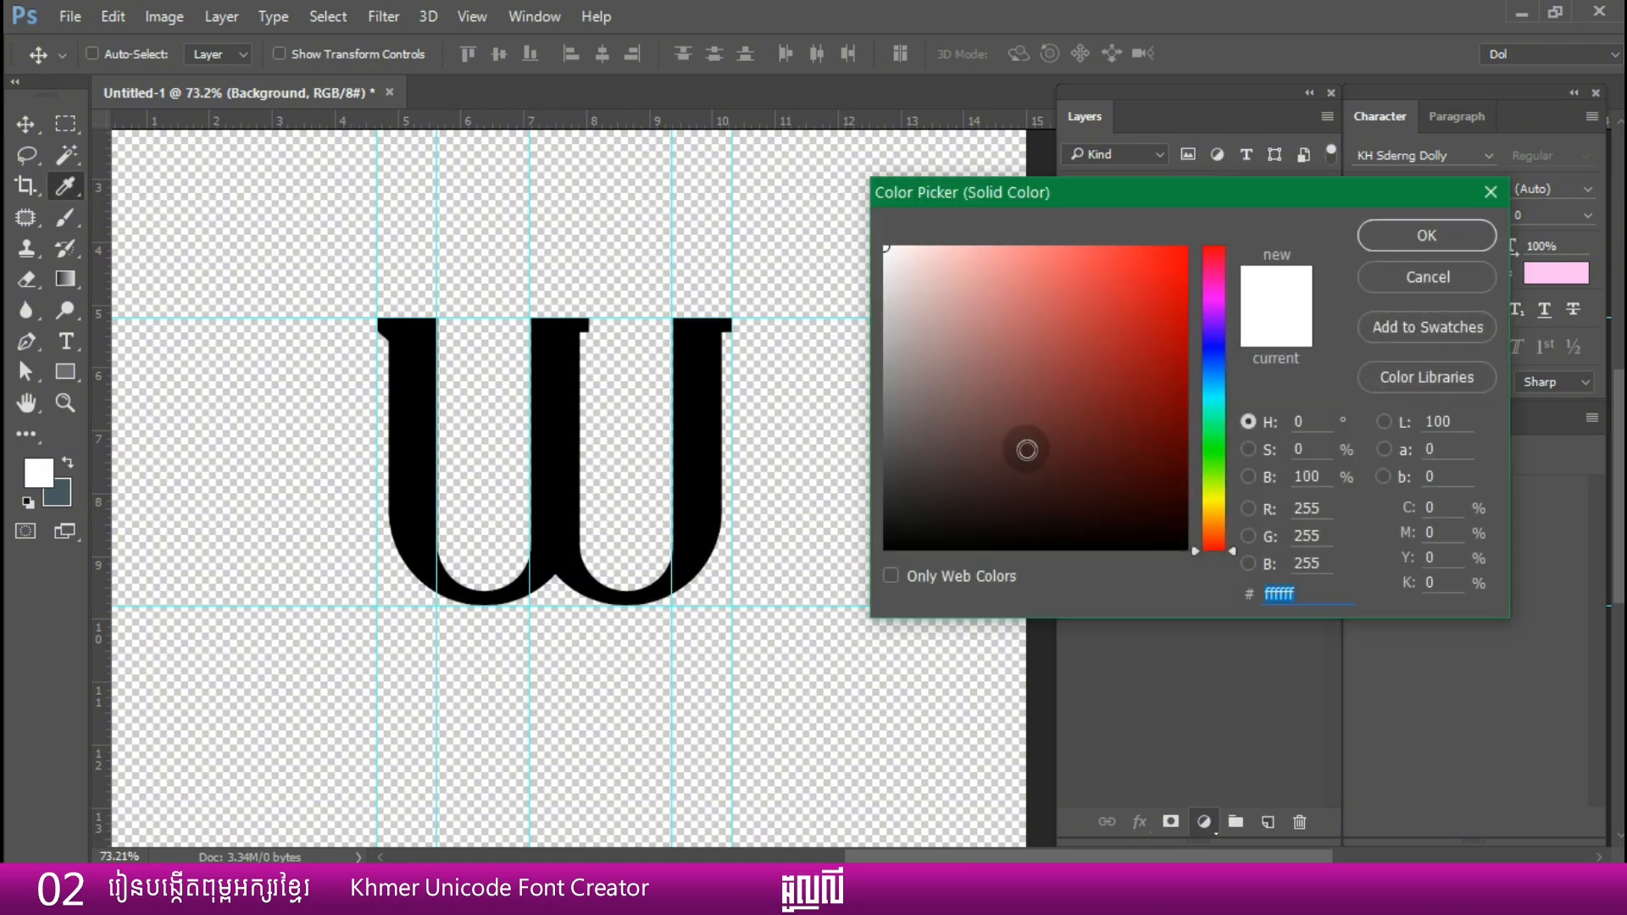
{"action": "left_click", "coordinate": [884, 479]}
{"action": "left_click", "coordinate": [1390, 239]}
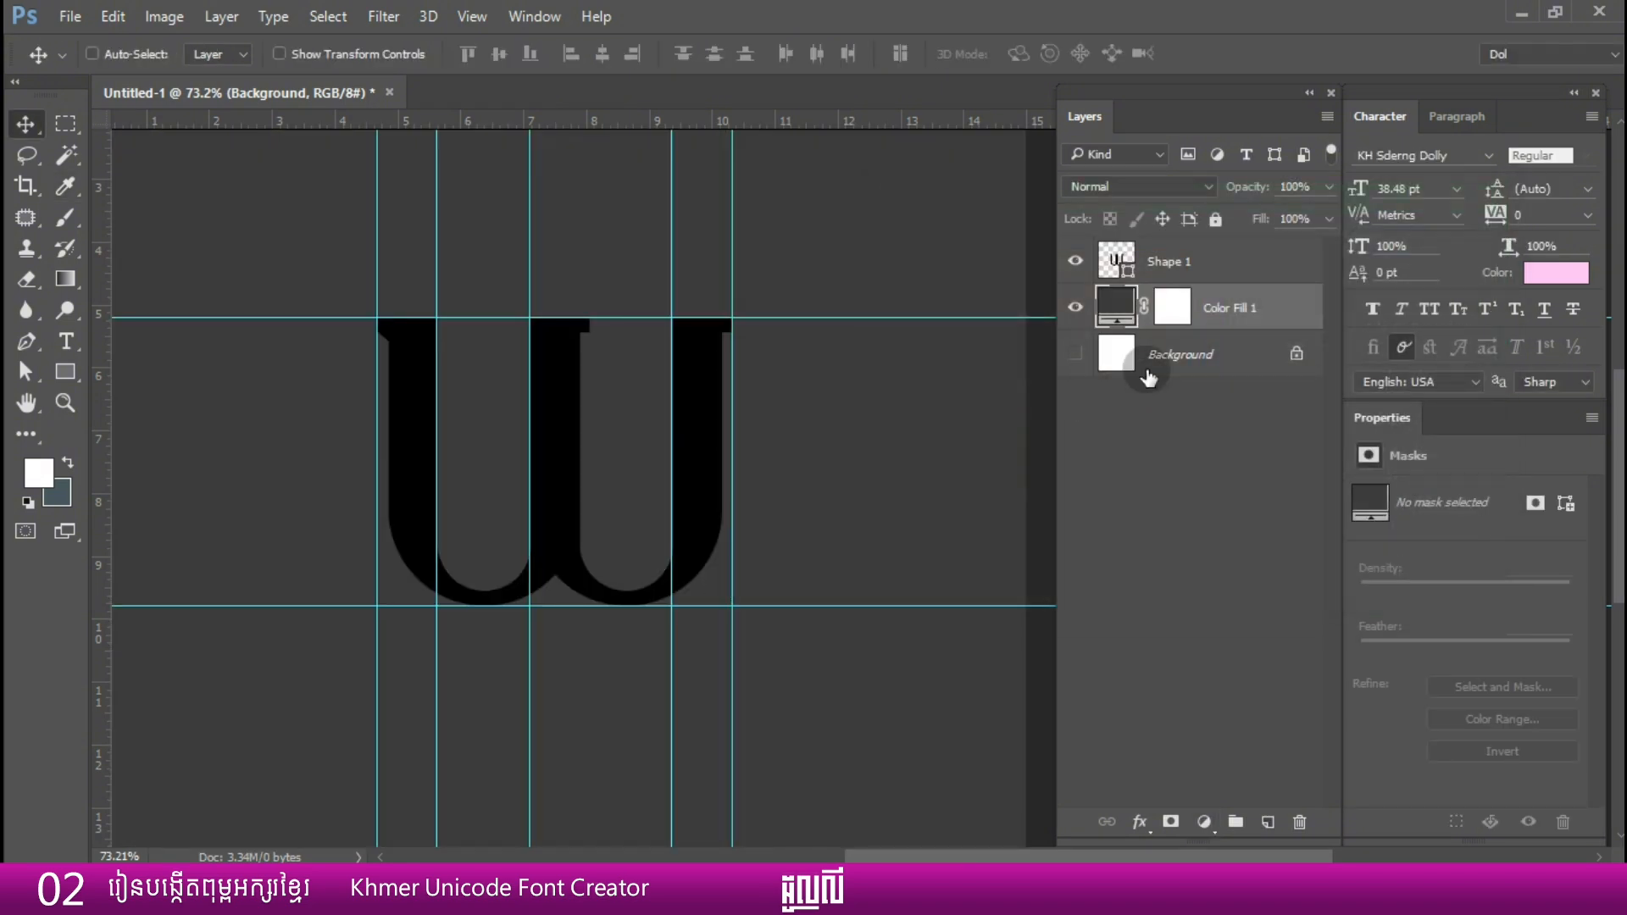
{"action": "double_click", "coordinate": [1116, 303]}
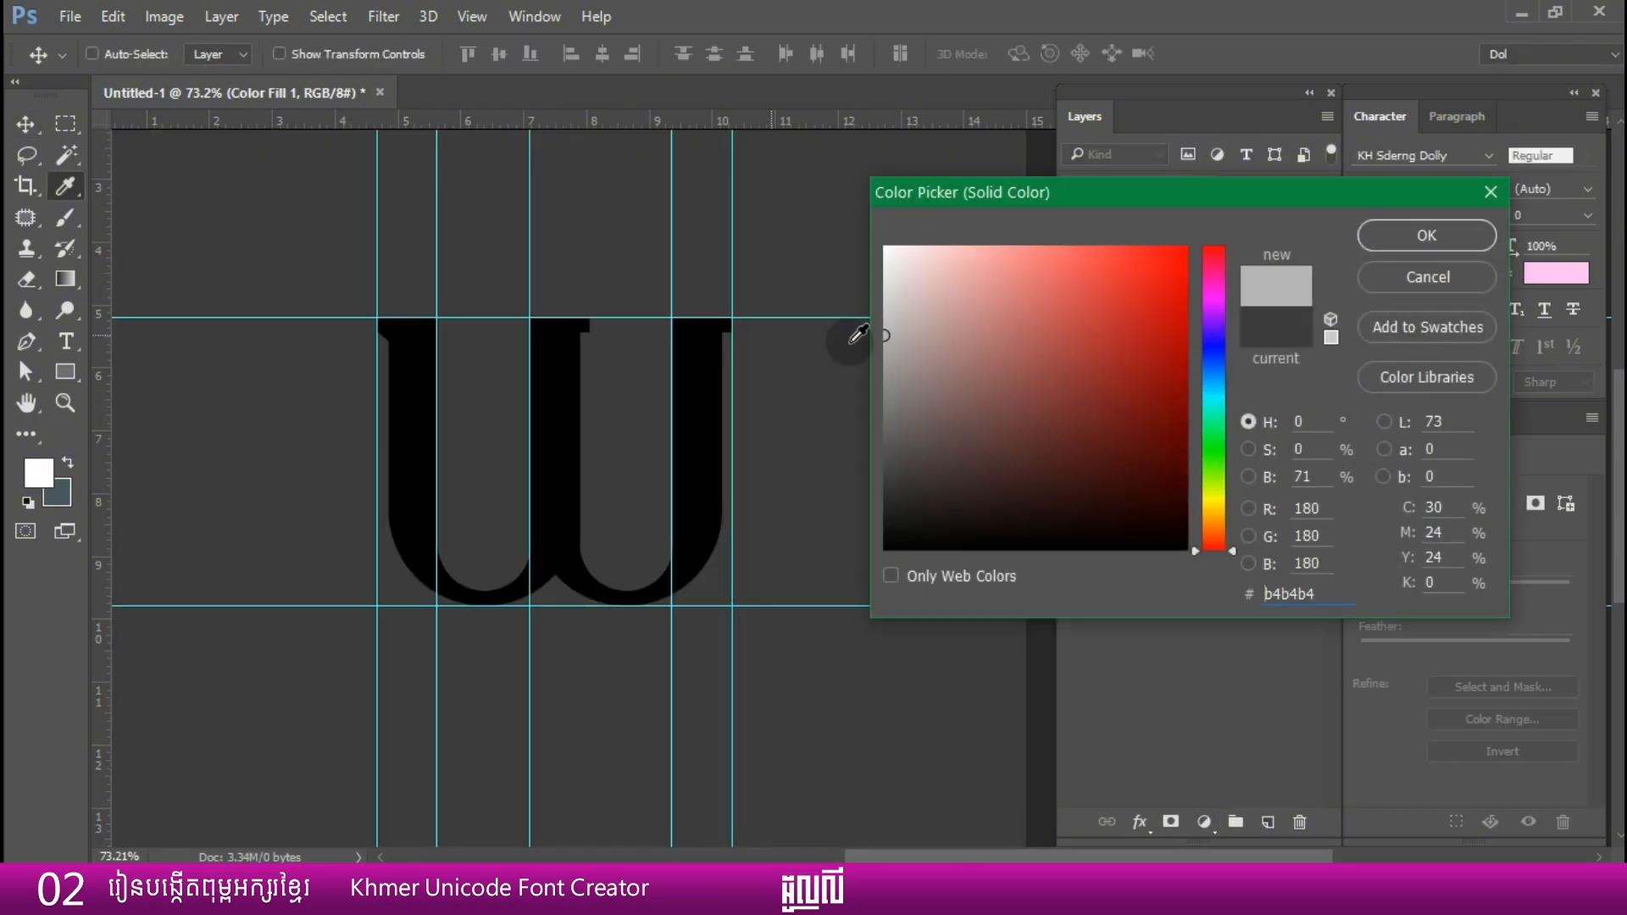
{"action": "left_click", "coordinate": [1390, 238]}
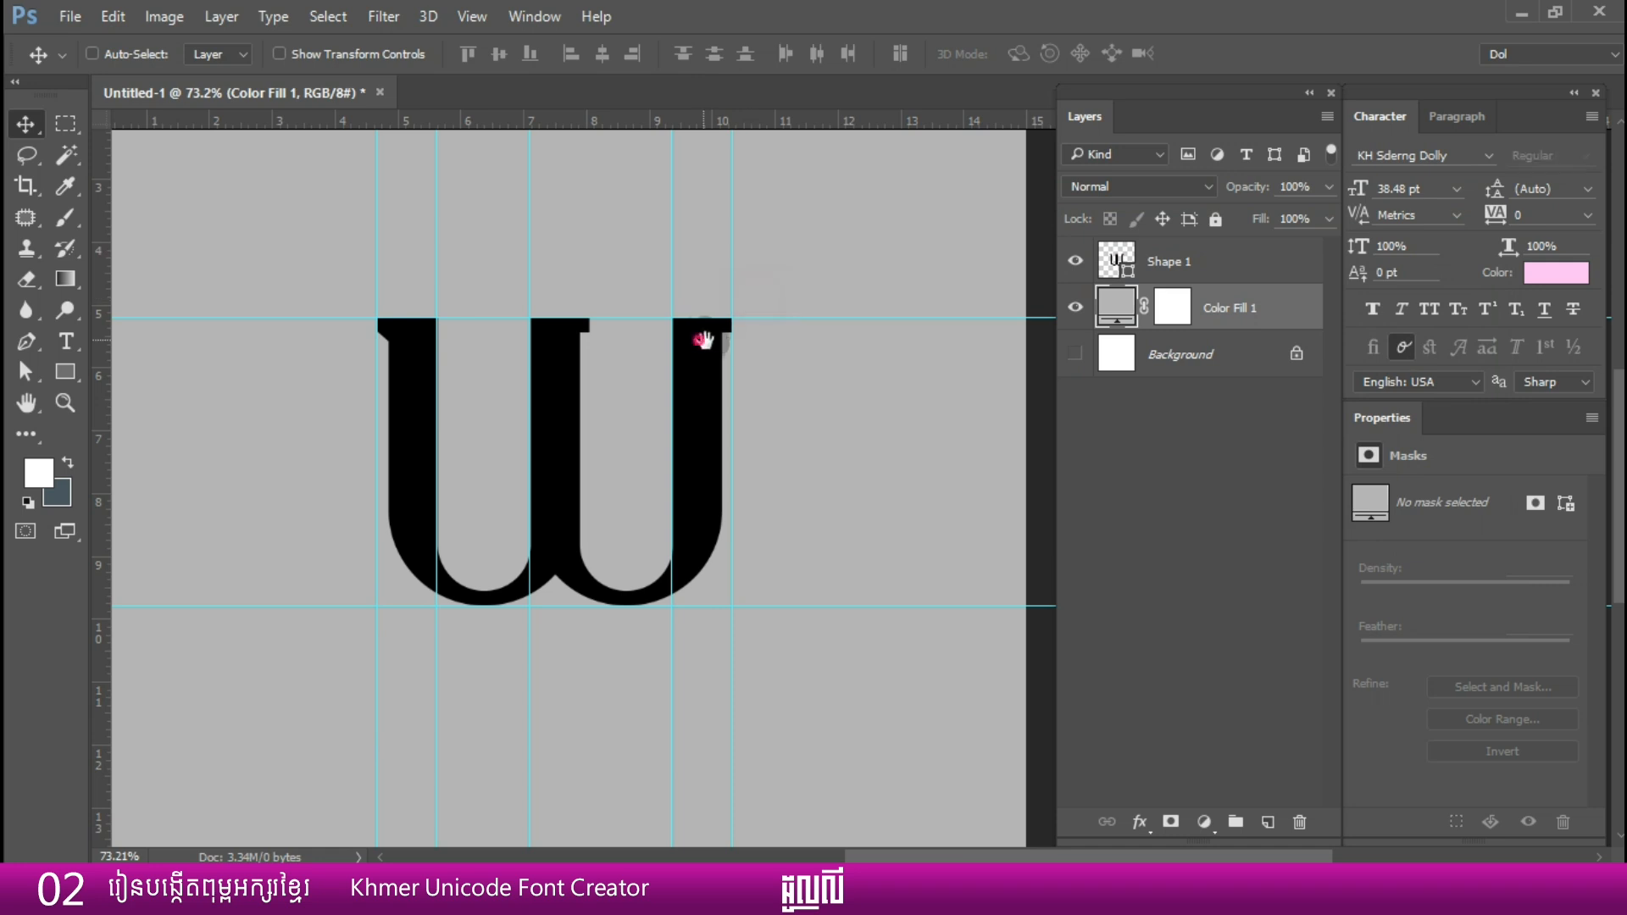
- Select the Shape 1 layer and toggle its visibility to check the guides without the glyph
{"action": "mouse_move", "coordinate": [704, 340]}
{"action": "left_mouse_down"}
{"action": "mouse_move", "coordinate": [765, 352]}
{"action": "mouse_move", "coordinate": [701, 338]}
{"action": "left_mouse_up"}
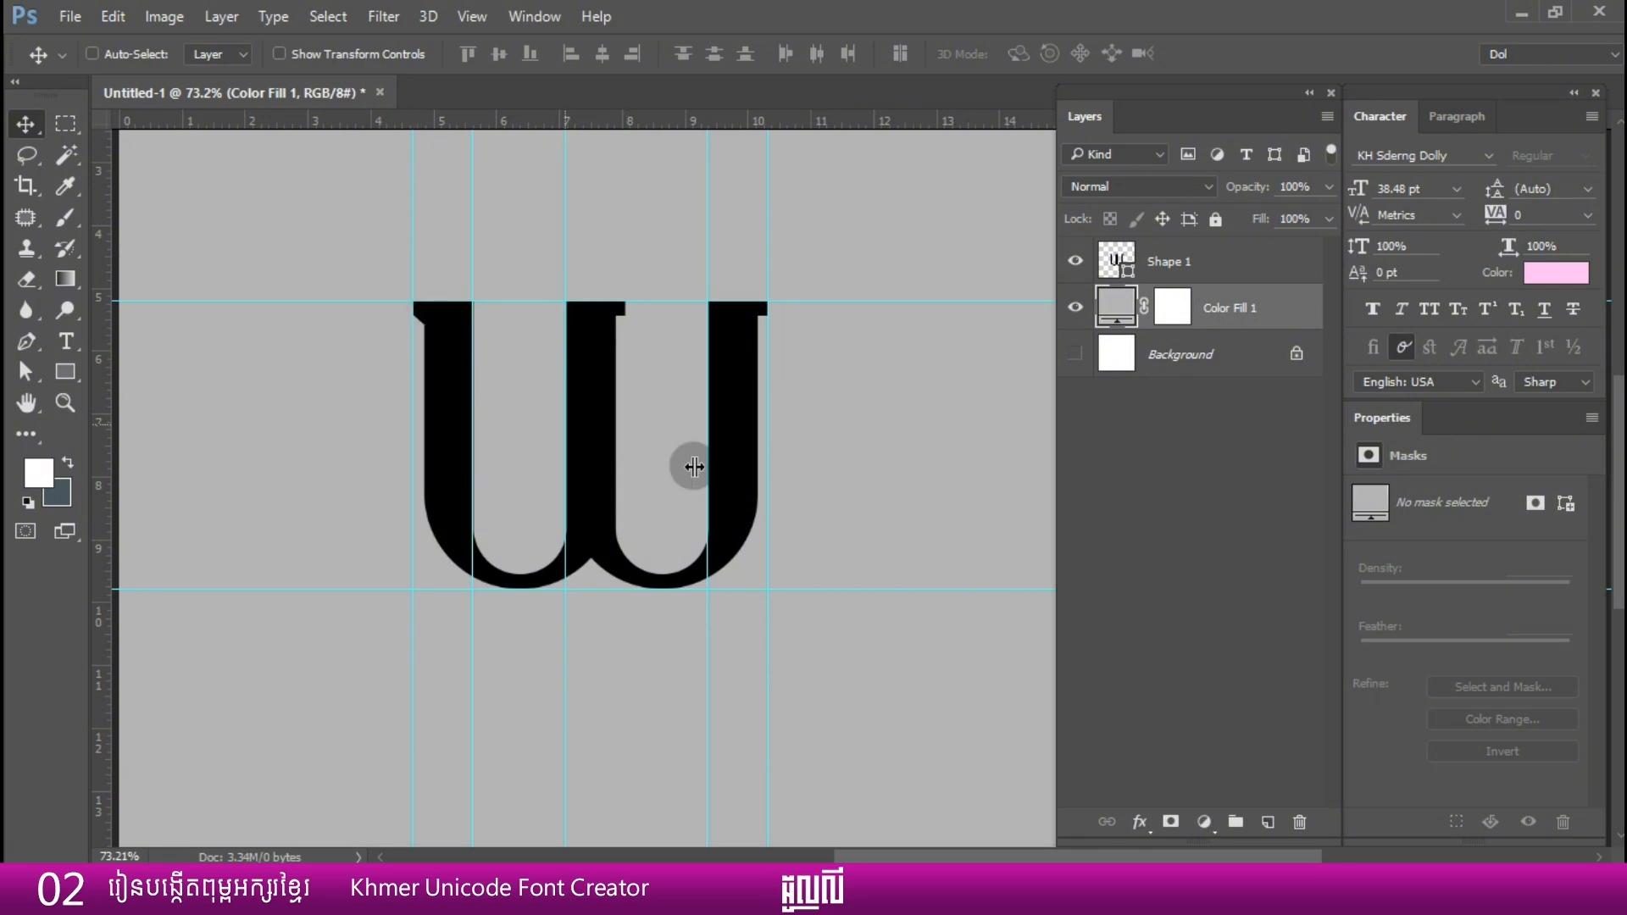
{"action": "left_click", "coordinate": [620, 391], "text": "ctrl"}
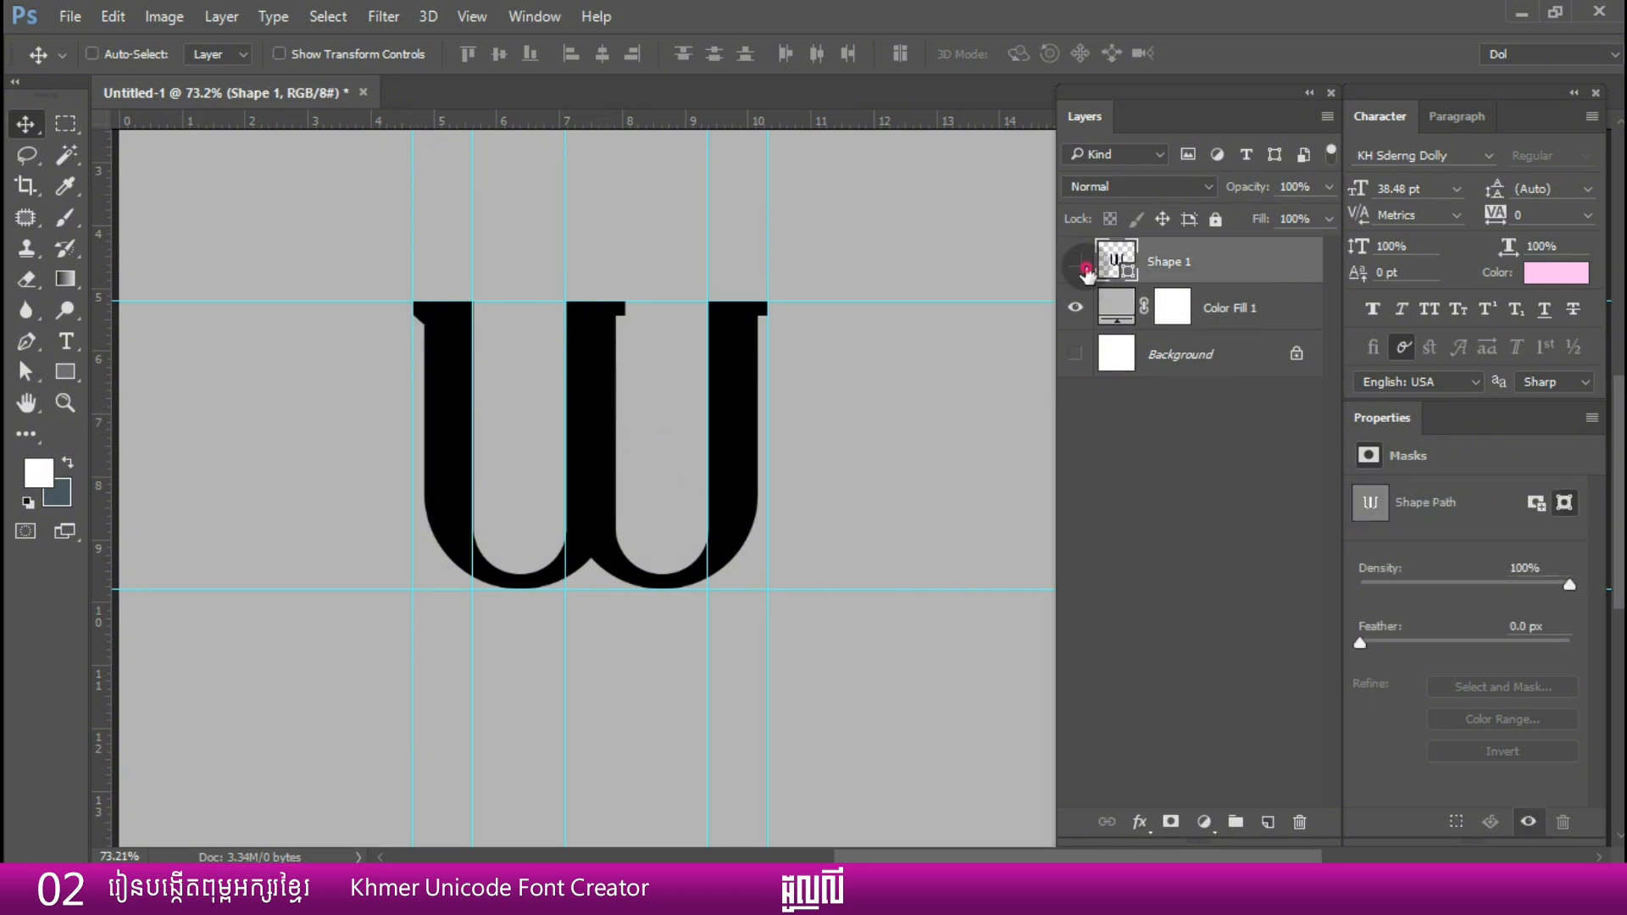
{"action": "left_click", "coordinate": [1076, 262]}
{"action": "left_click", "coordinate": [1076, 263]}
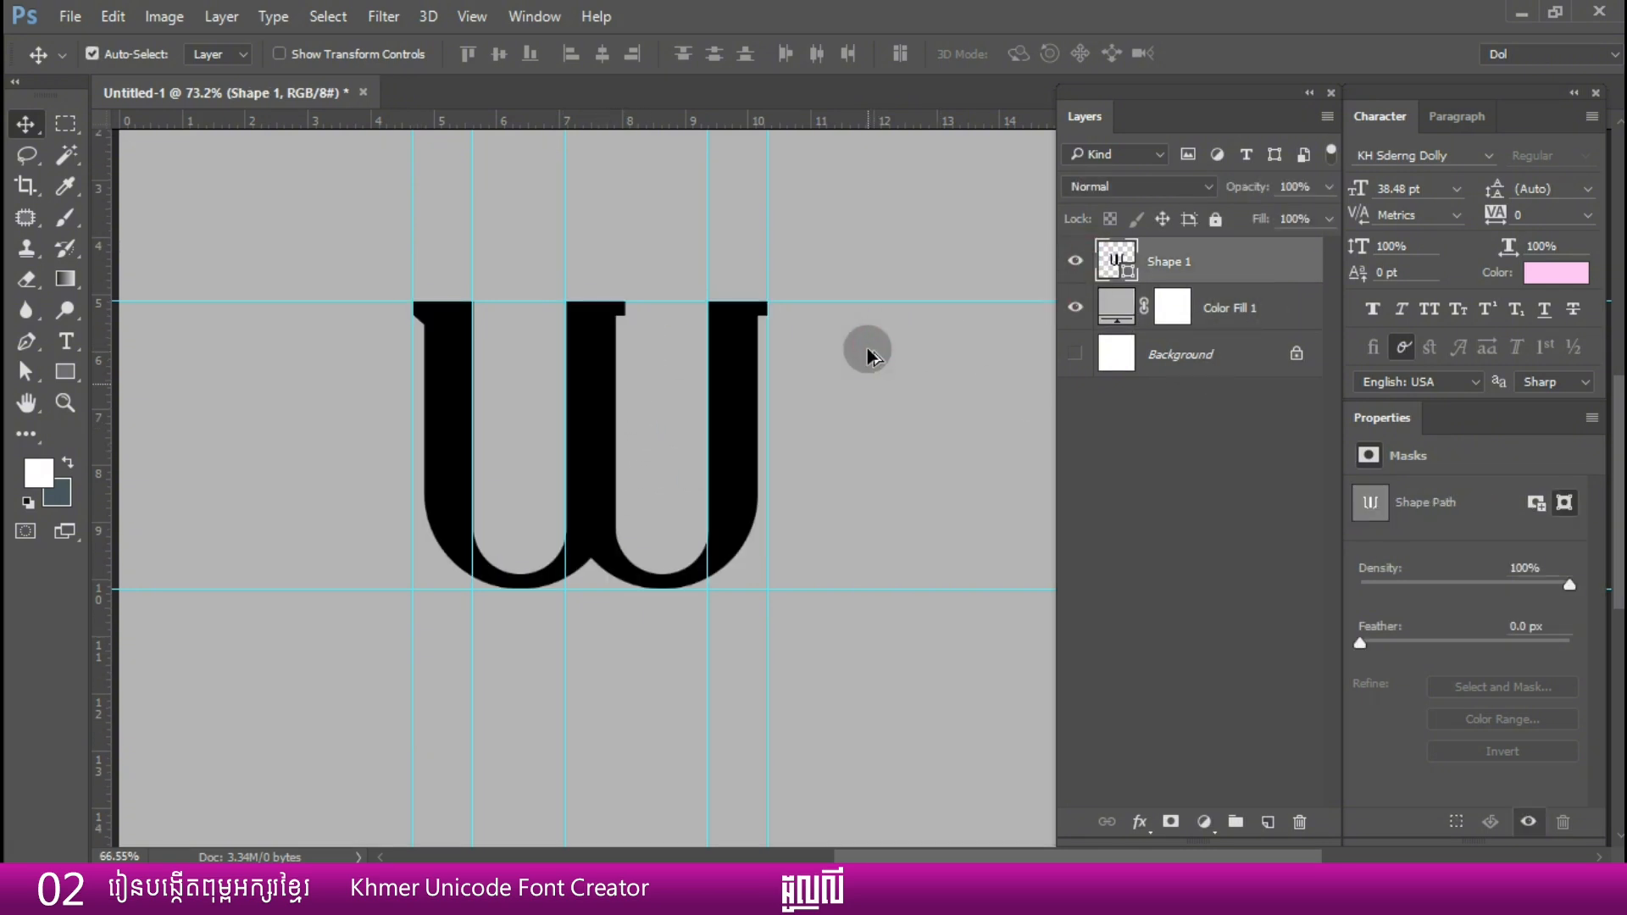
- Switch to FontCreator, open the KH Bronet Dolly.ttf glyph overview, and compare the kho-khmr and nyo-khmr glyphs
{"action": "scroll", "coordinate": [868, 351], "scroll_direction": "down", "scroll_amount": 2}
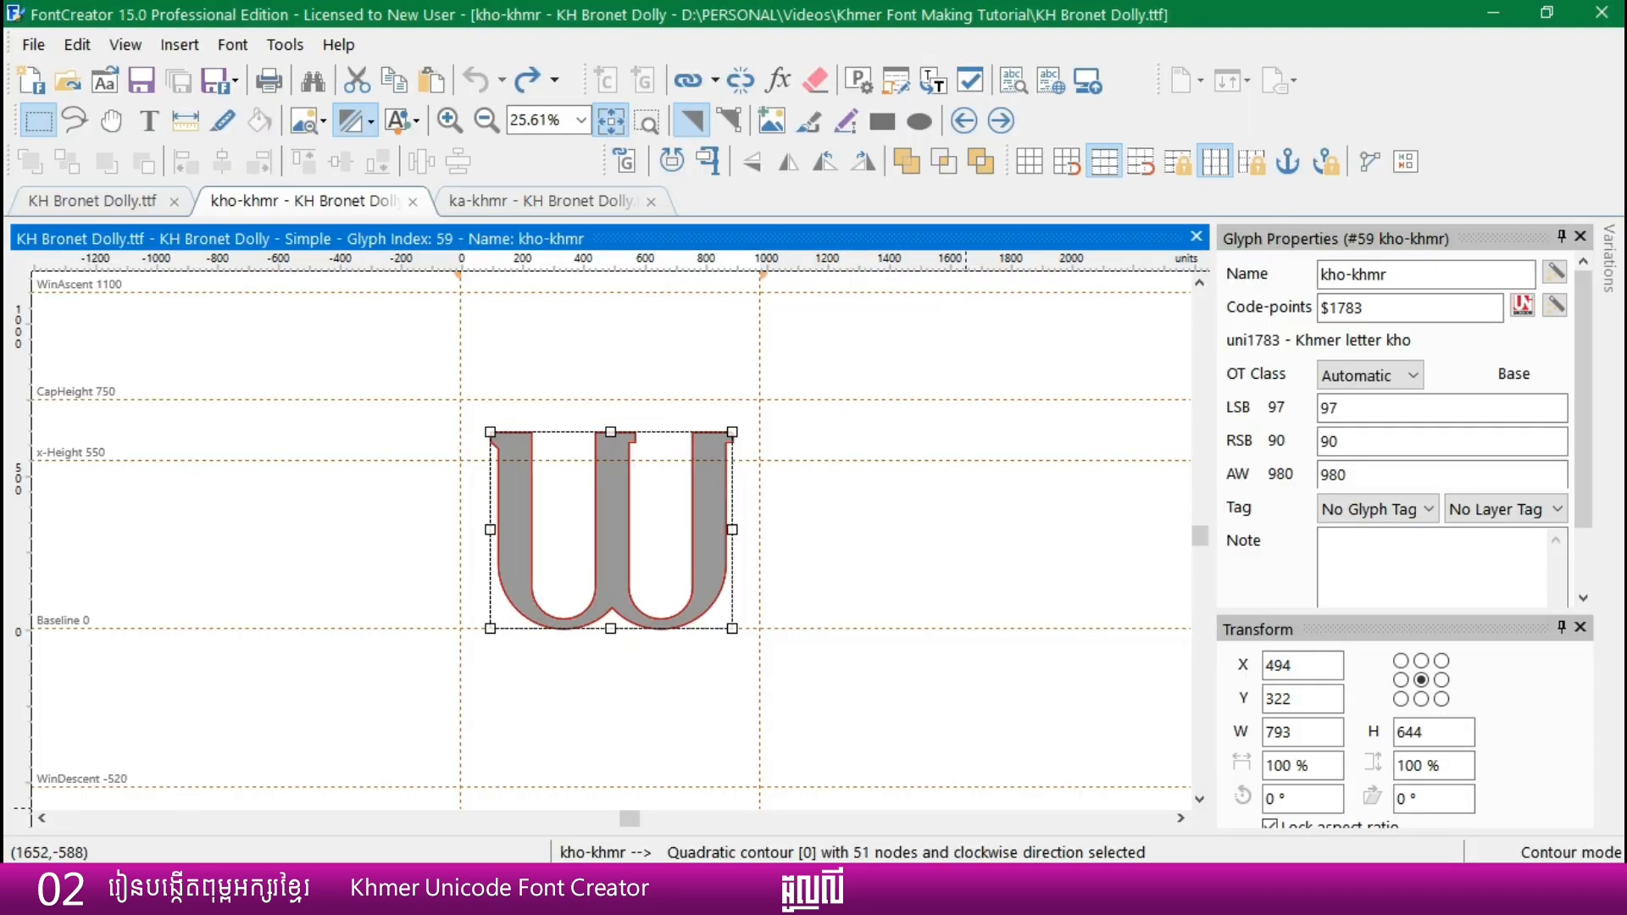
{"action": "left_click", "coordinate": [488, 313]}
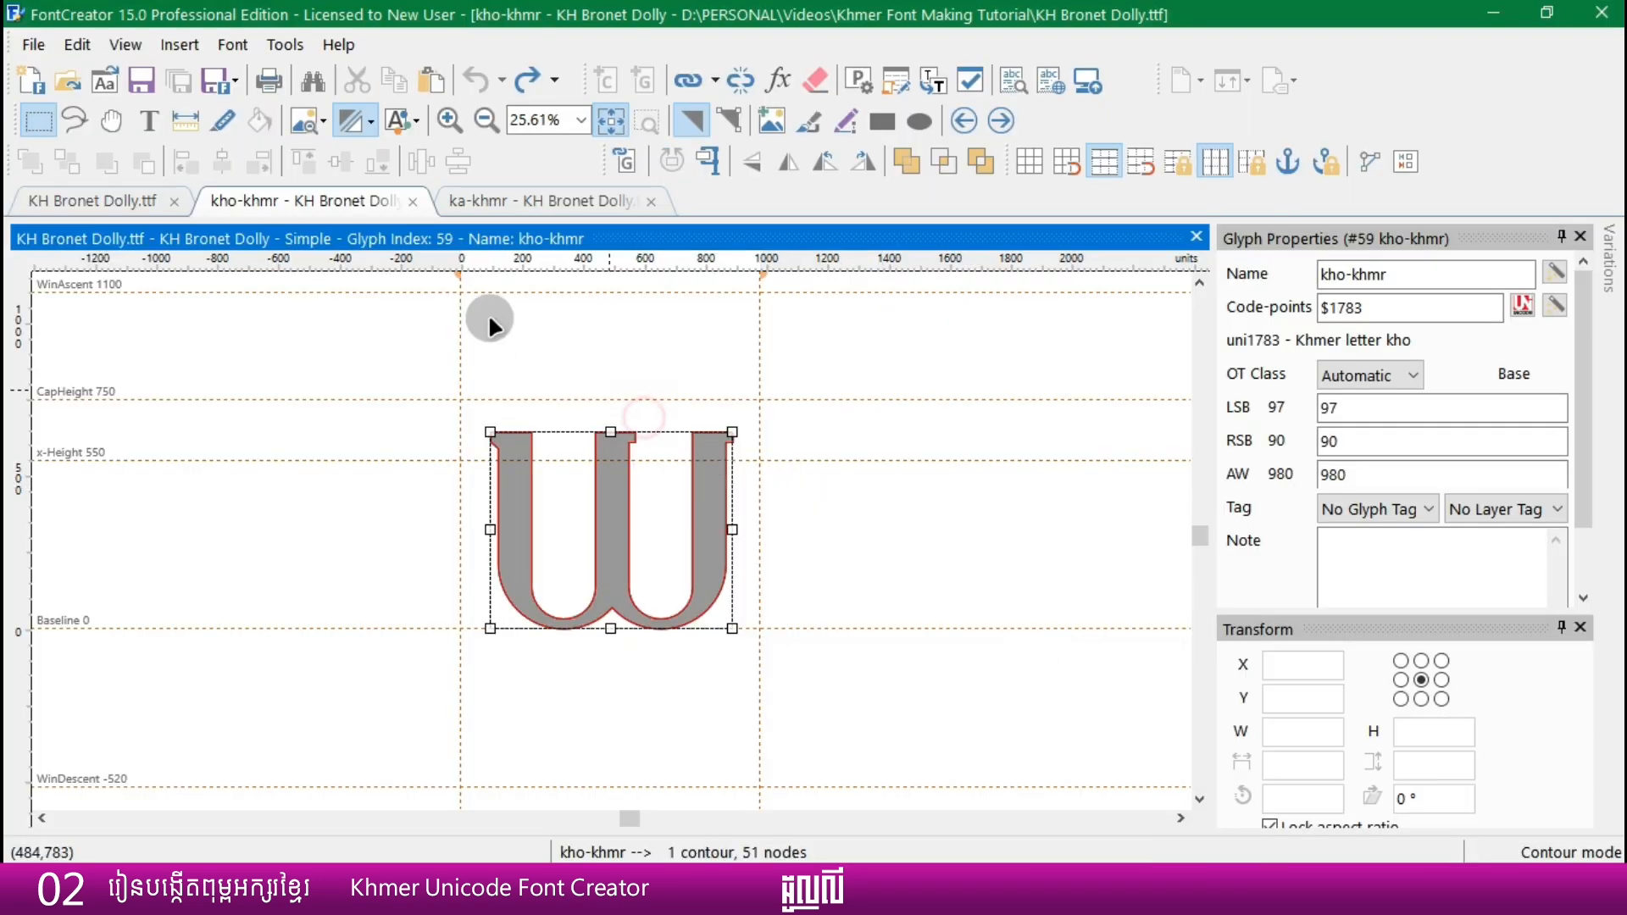
{"action": "left_click", "coordinate": [145, 207]}
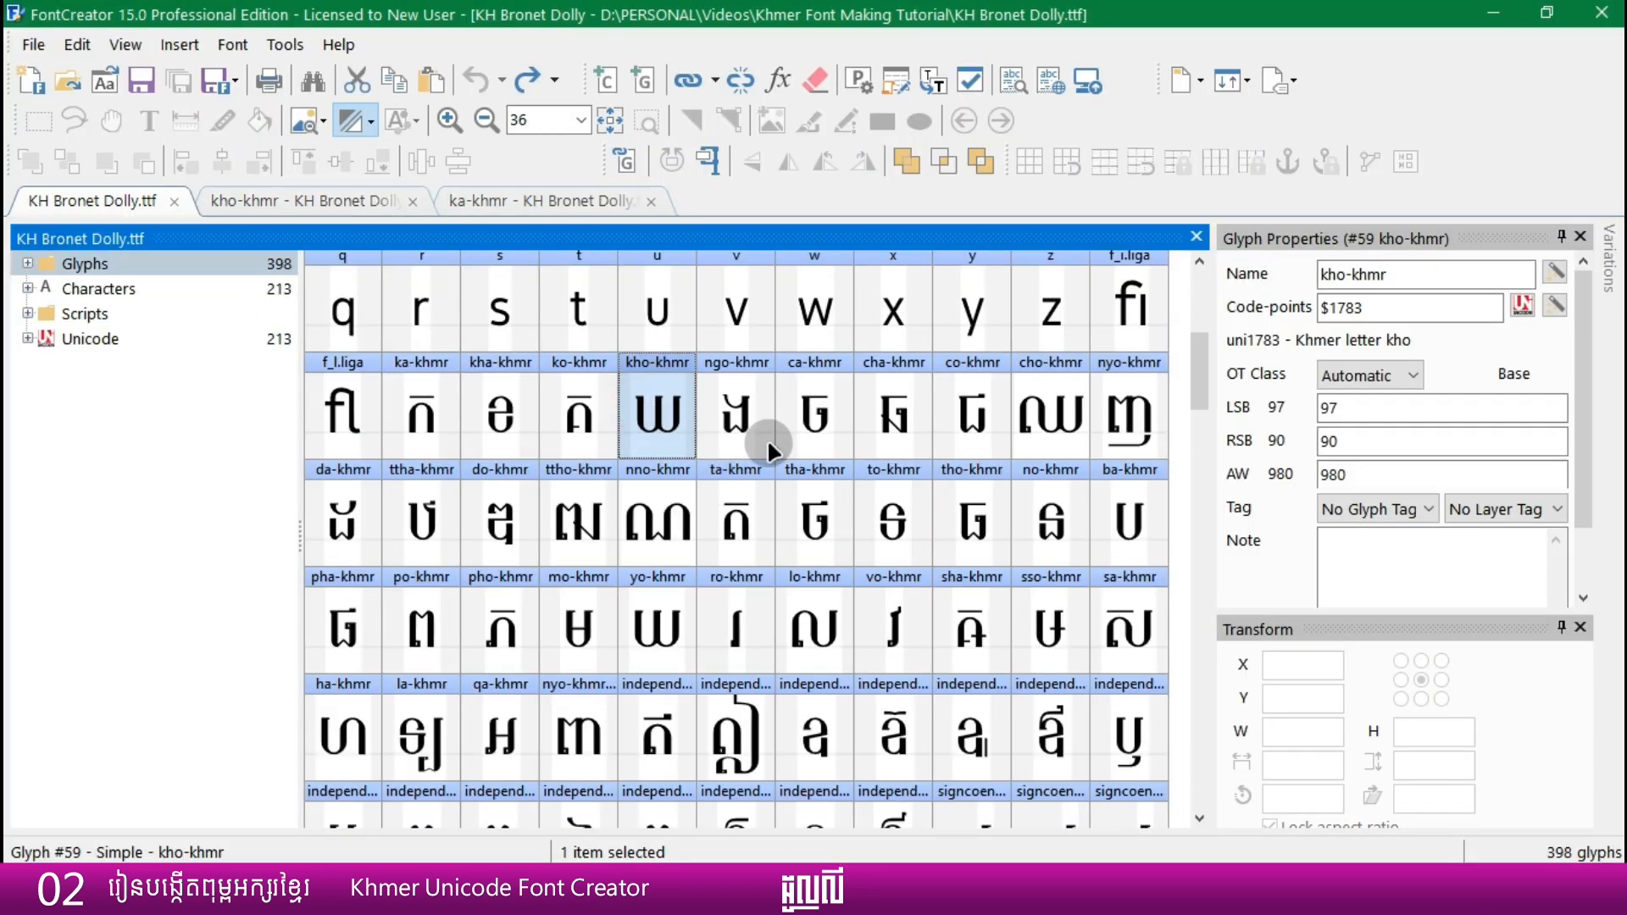
{"action": "left_click", "coordinate": [1134, 439]}
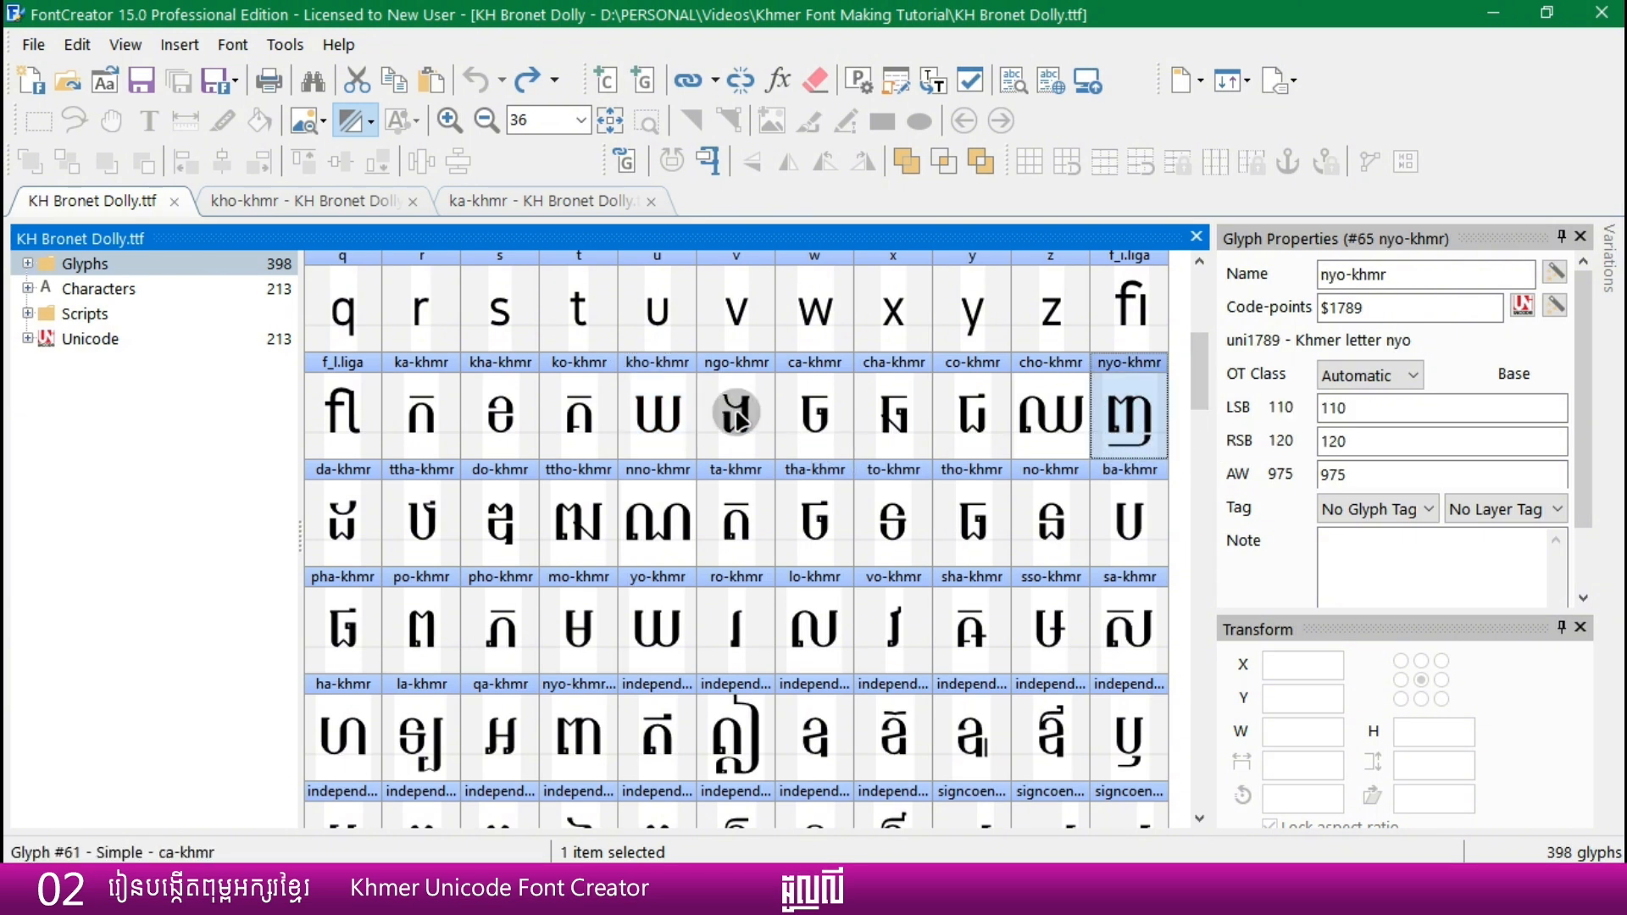
{"action": "left_click", "coordinate": [680, 414]}
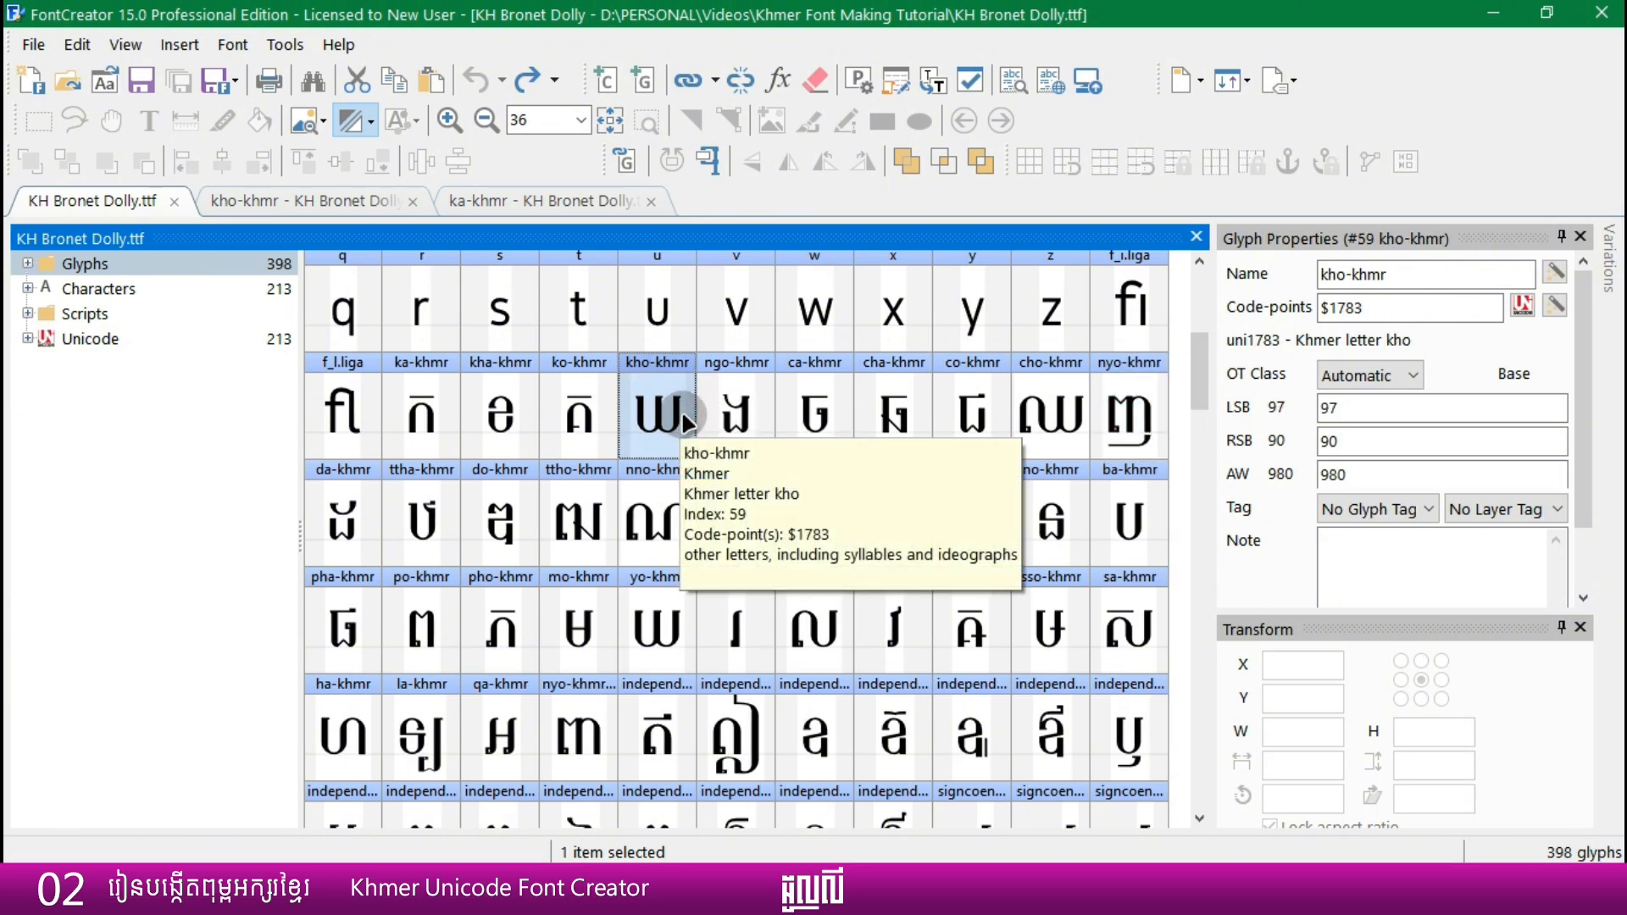
{"action": "left_click", "coordinate": [1117, 432]}
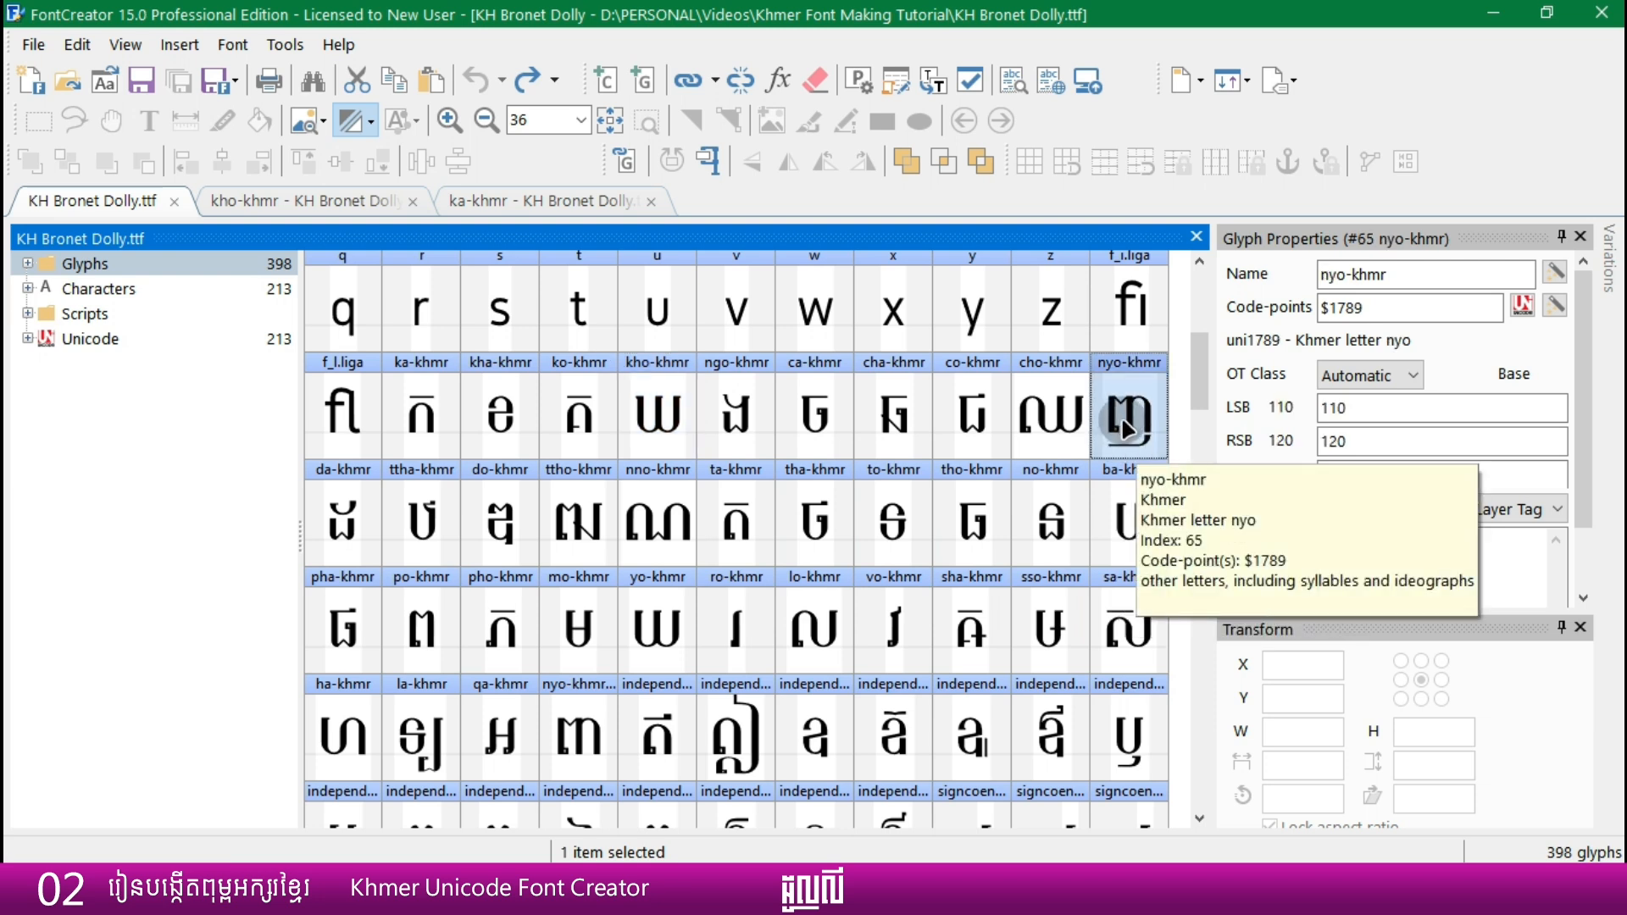
{"action": "left_click", "coordinate": [680, 402]}
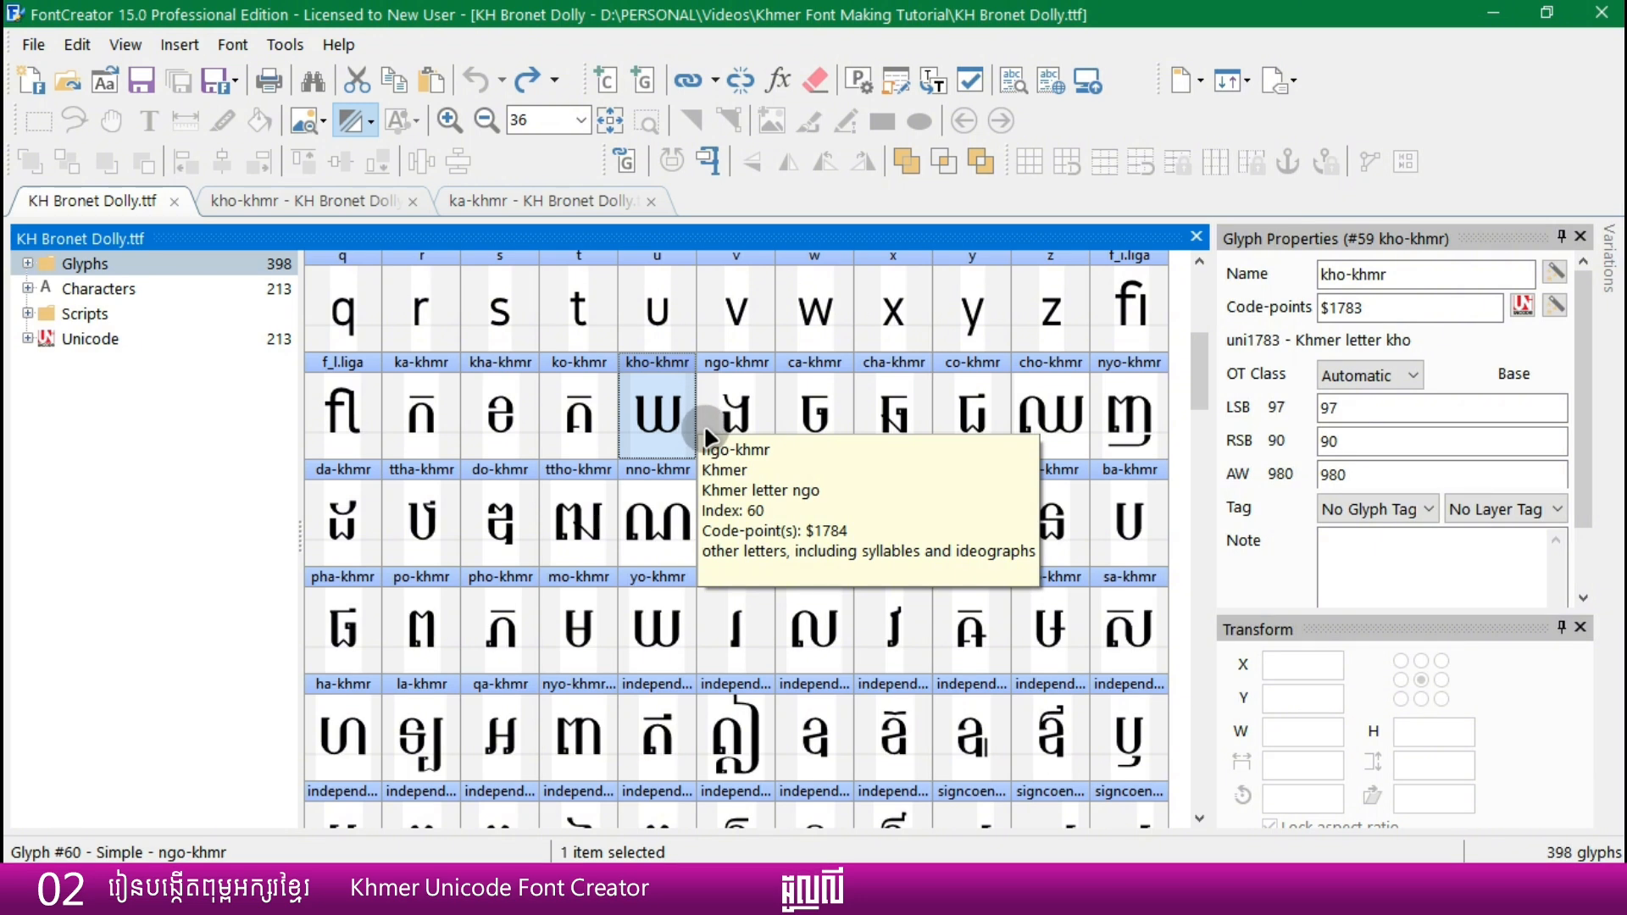
- Compare the kho-khmr glyph with yo-khmr, sa-khmr, nyo-khmr and ttho-khmr in the glyph overview
{"action": "left_click", "coordinate": [225, 500]}
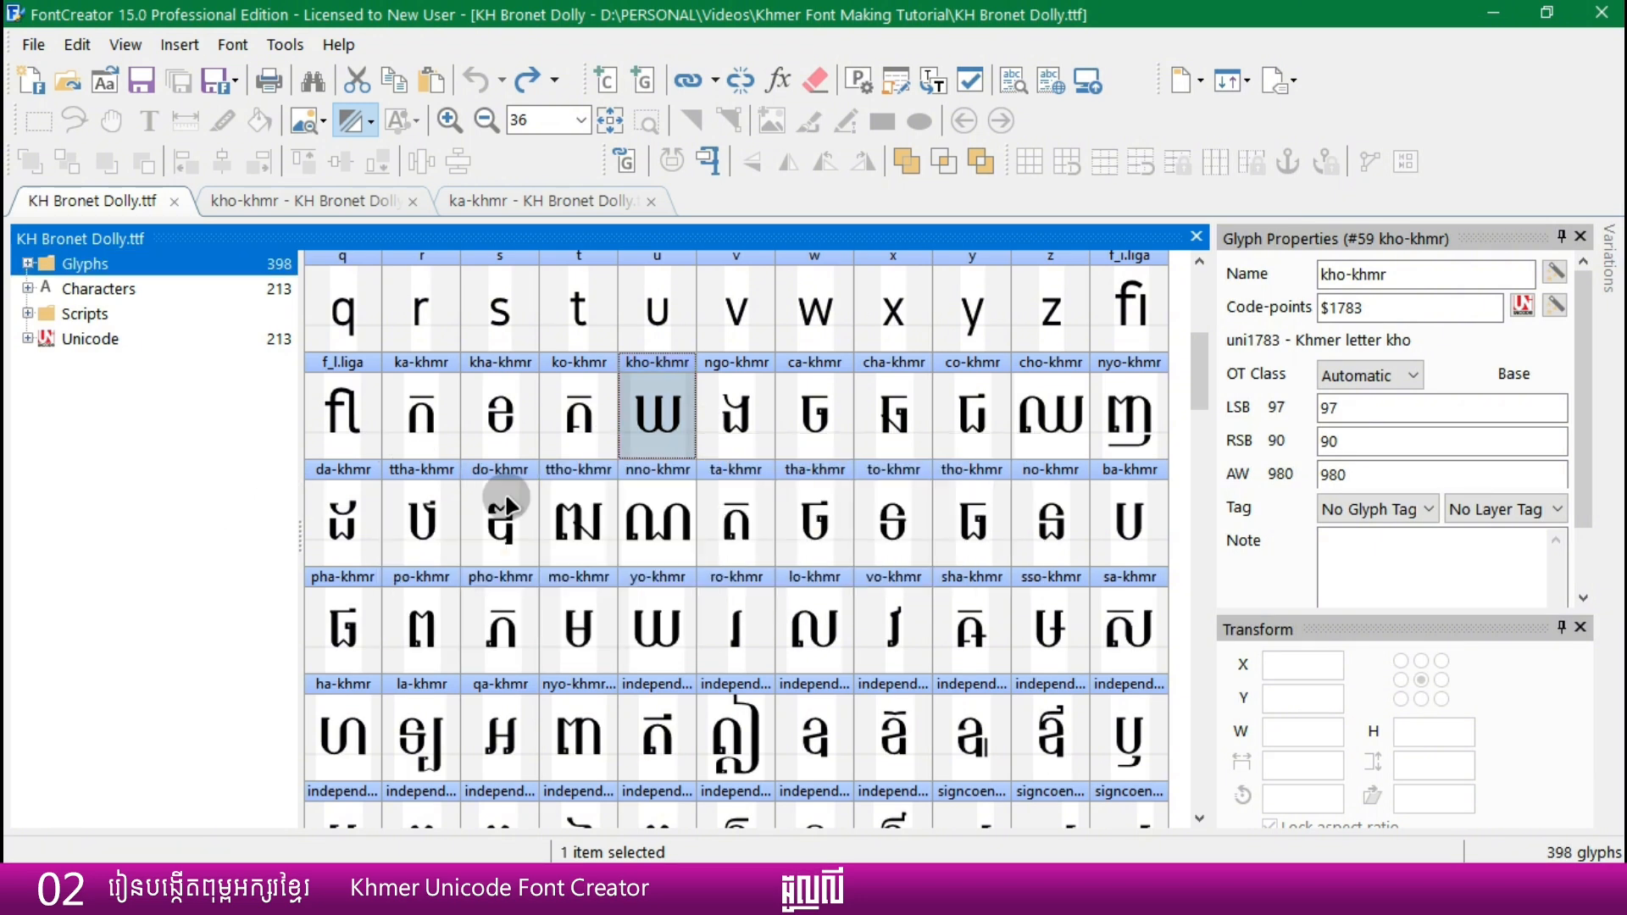
{"action": "left_click", "coordinate": [666, 424]}
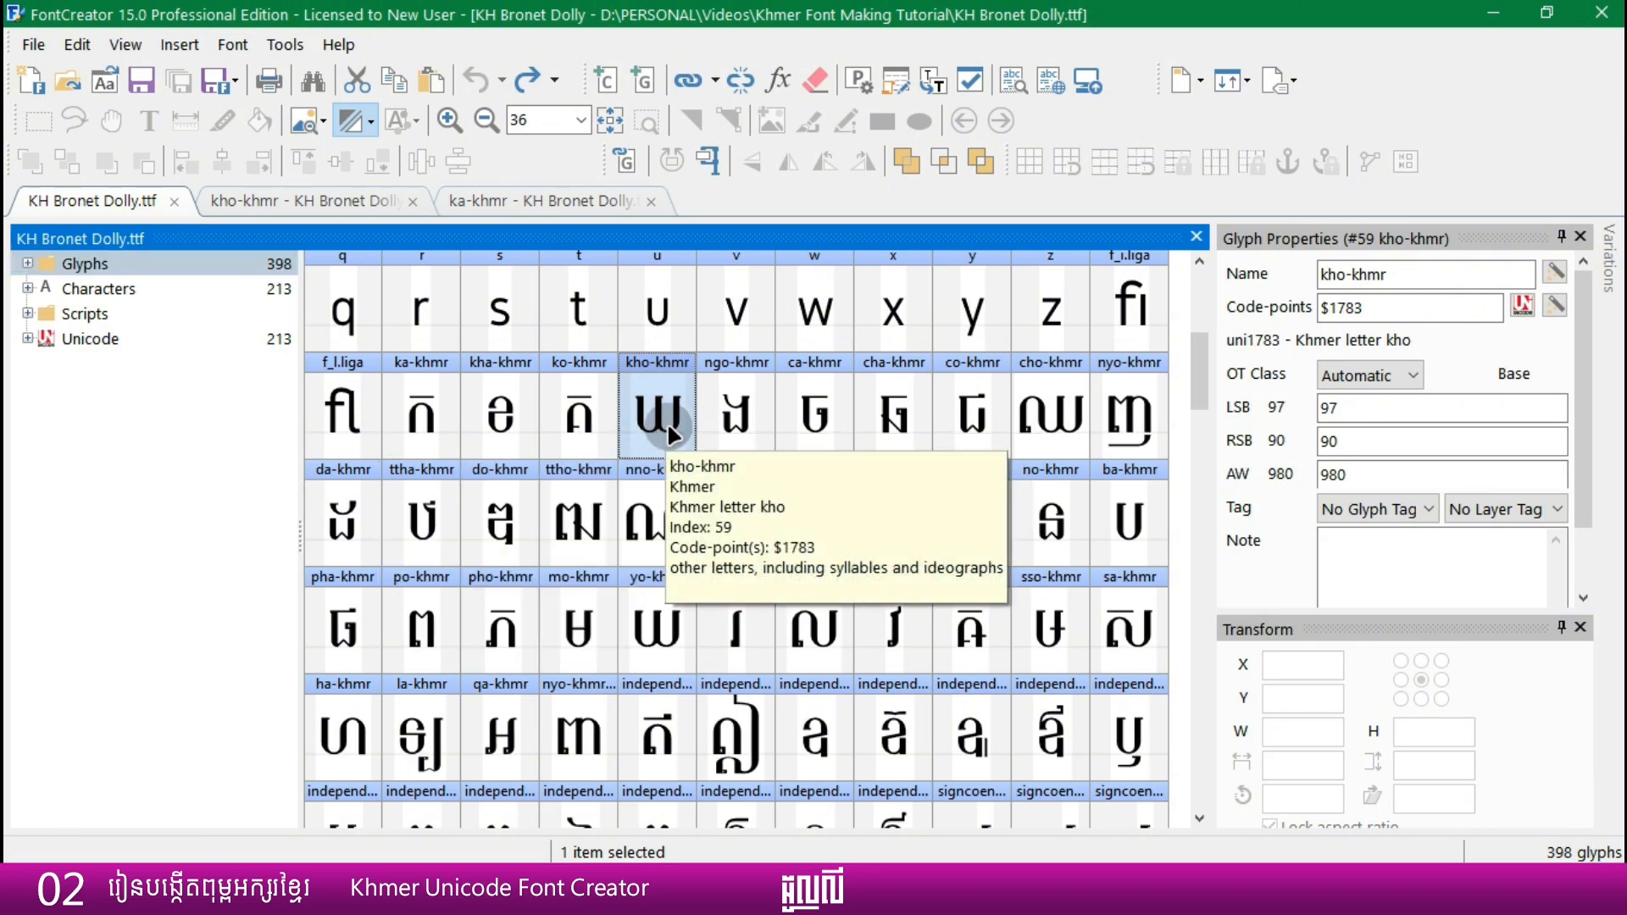
{"action": "left_click", "coordinate": [681, 650]}
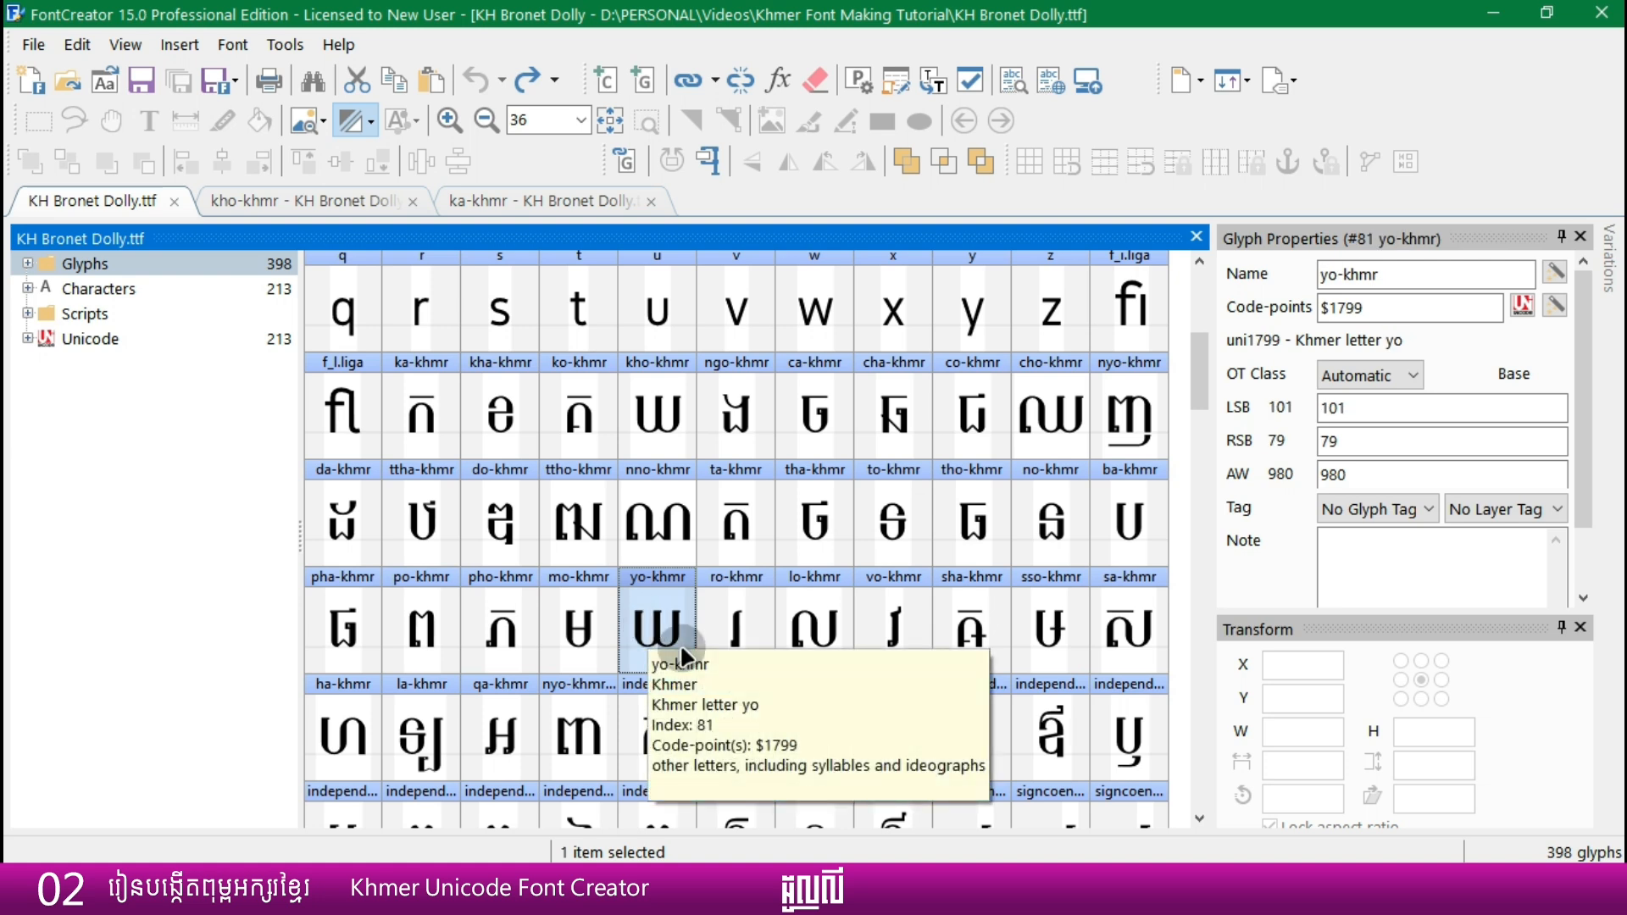
{"action": "left_click", "coordinate": [1130, 636]}
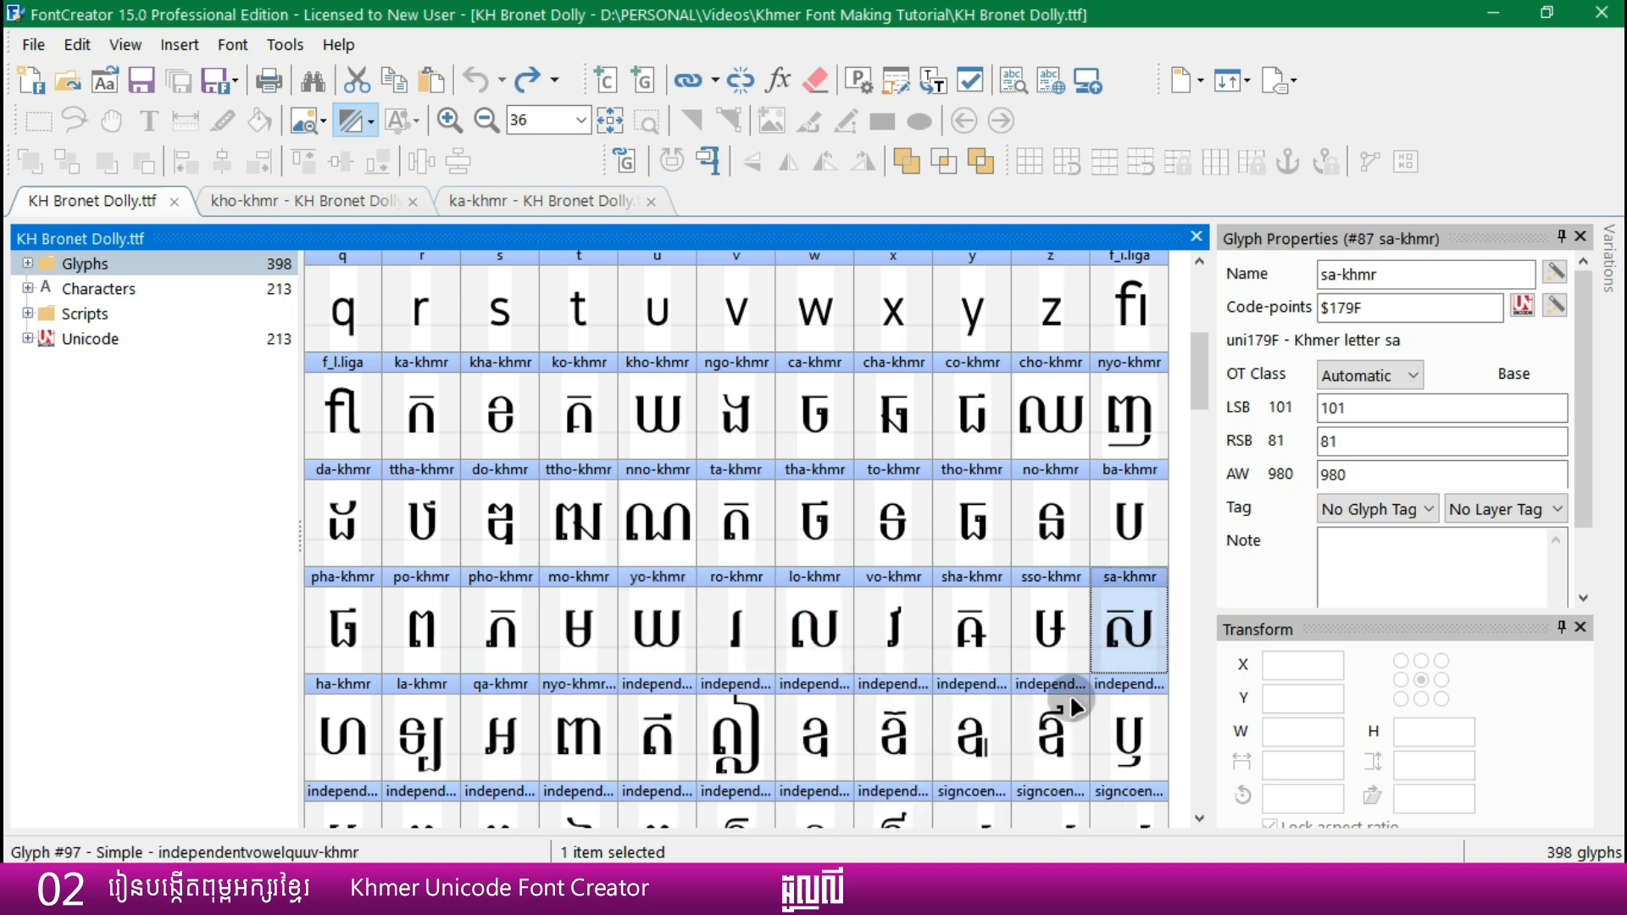
{"action": "left_click", "coordinate": [1134, 420]}
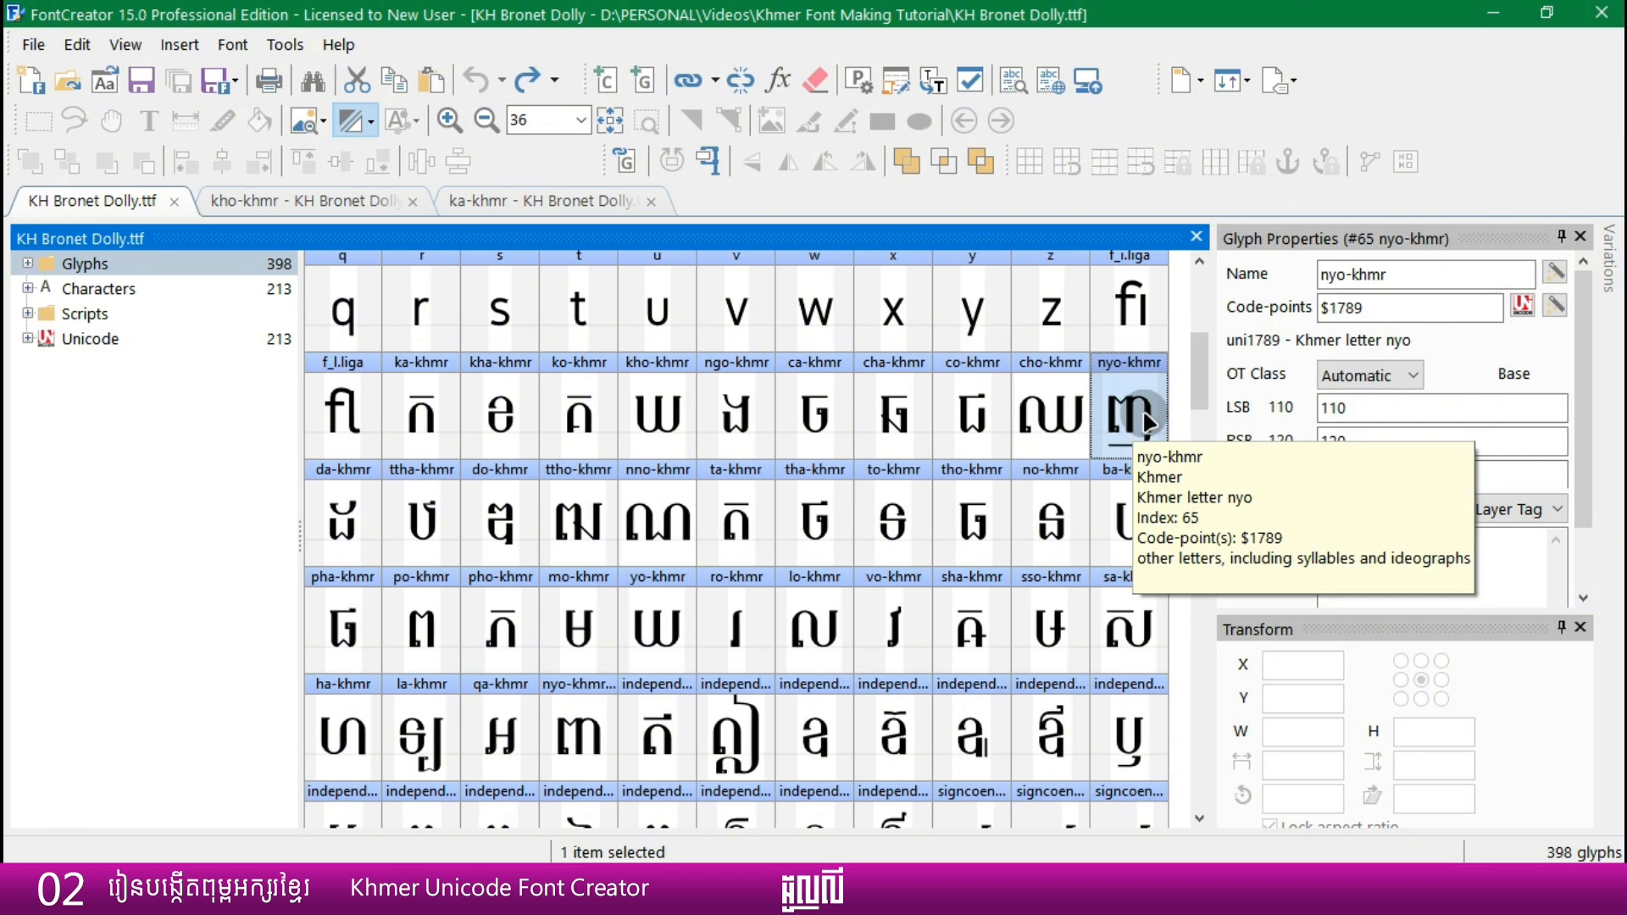
{"action": "left_click", "coordinate": [579, 526]}
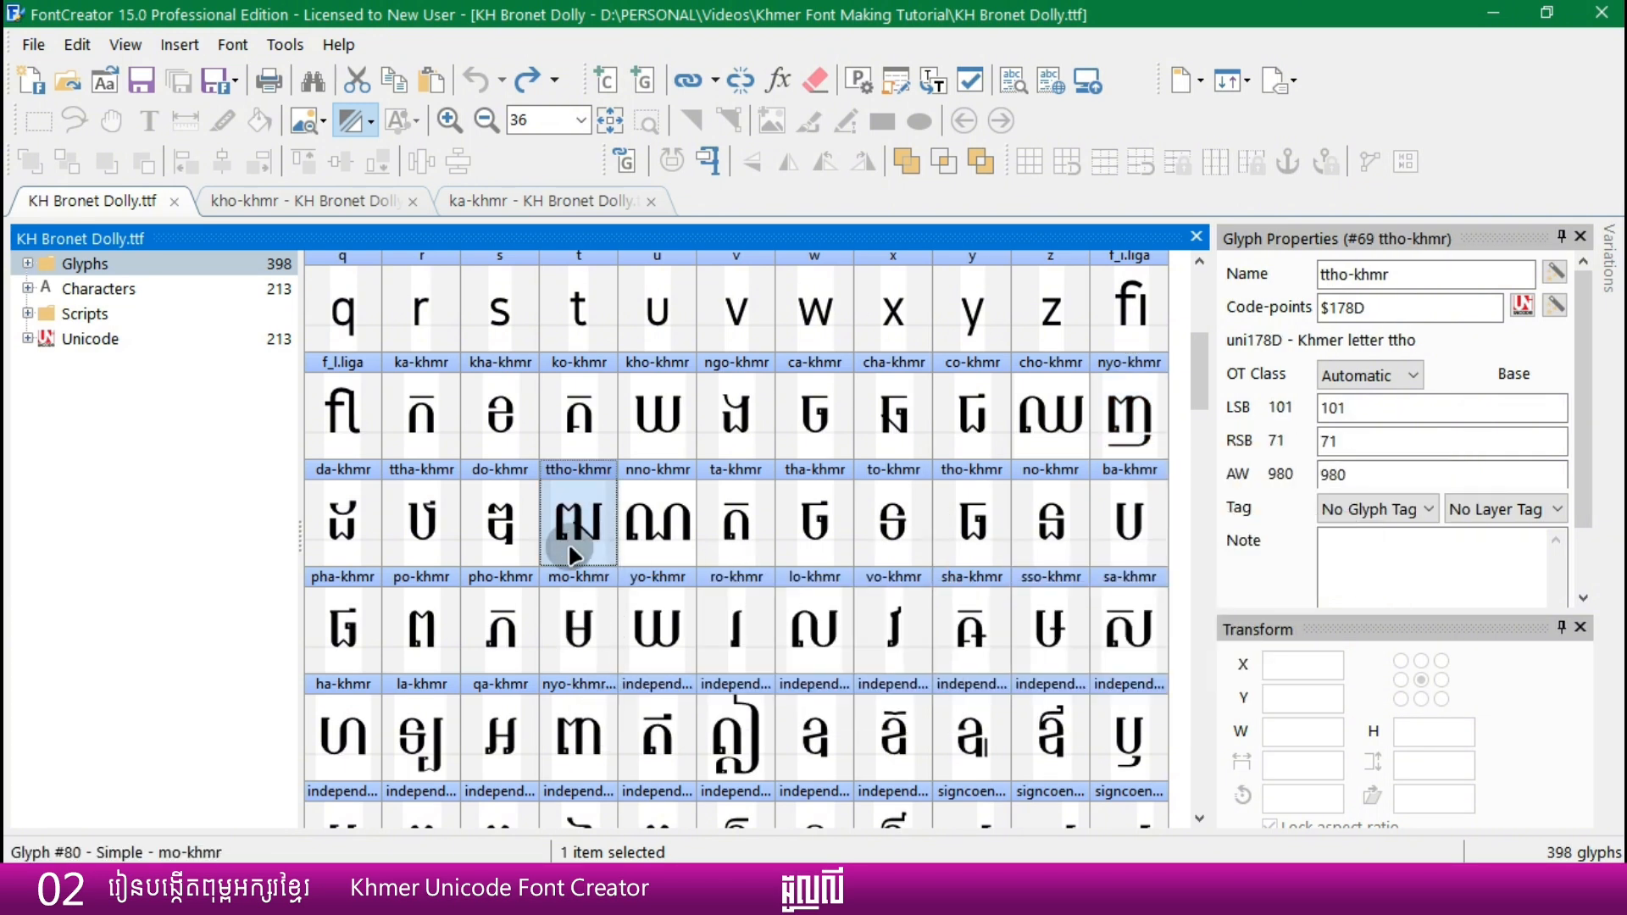
{"action": "left_click", "coordinate": [1093, 423]}
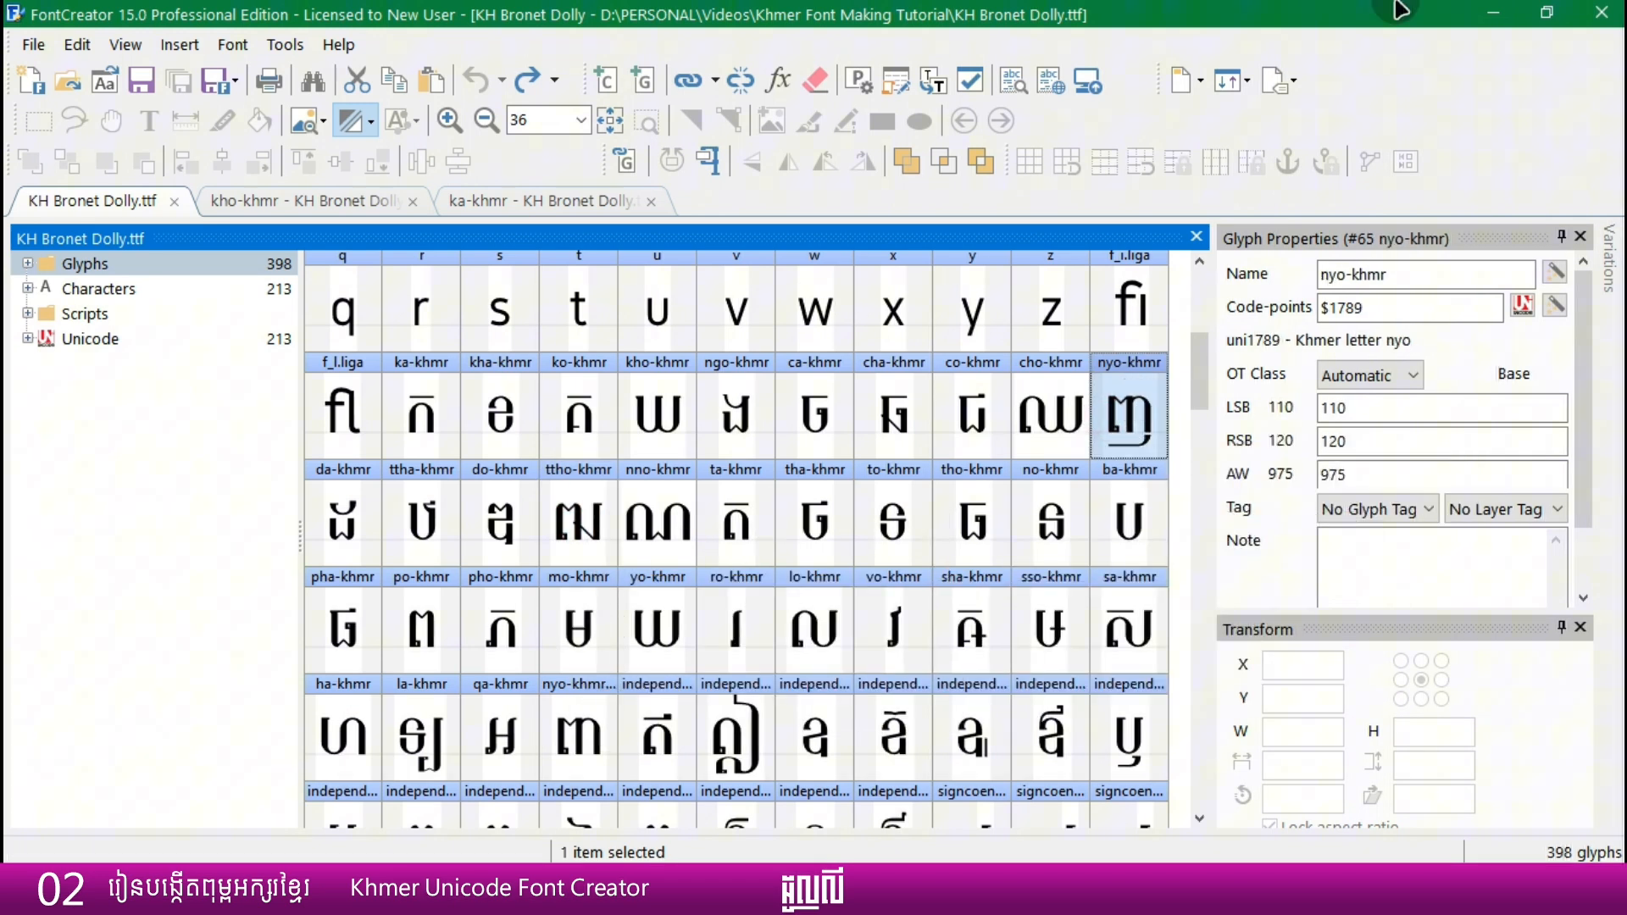
- Examine the kho-khmr, yo-khmr, lo-khmr and sa-khmr glyphs one after another
{"action": "left_click", "coordinate": [678, 394]}
{"action": "left_click", "coordinate": [695, 644]}
{"action": "left_click", "coordinate": [770, 627]}
{"action": "left_click", "coordinate": [806, 627]}
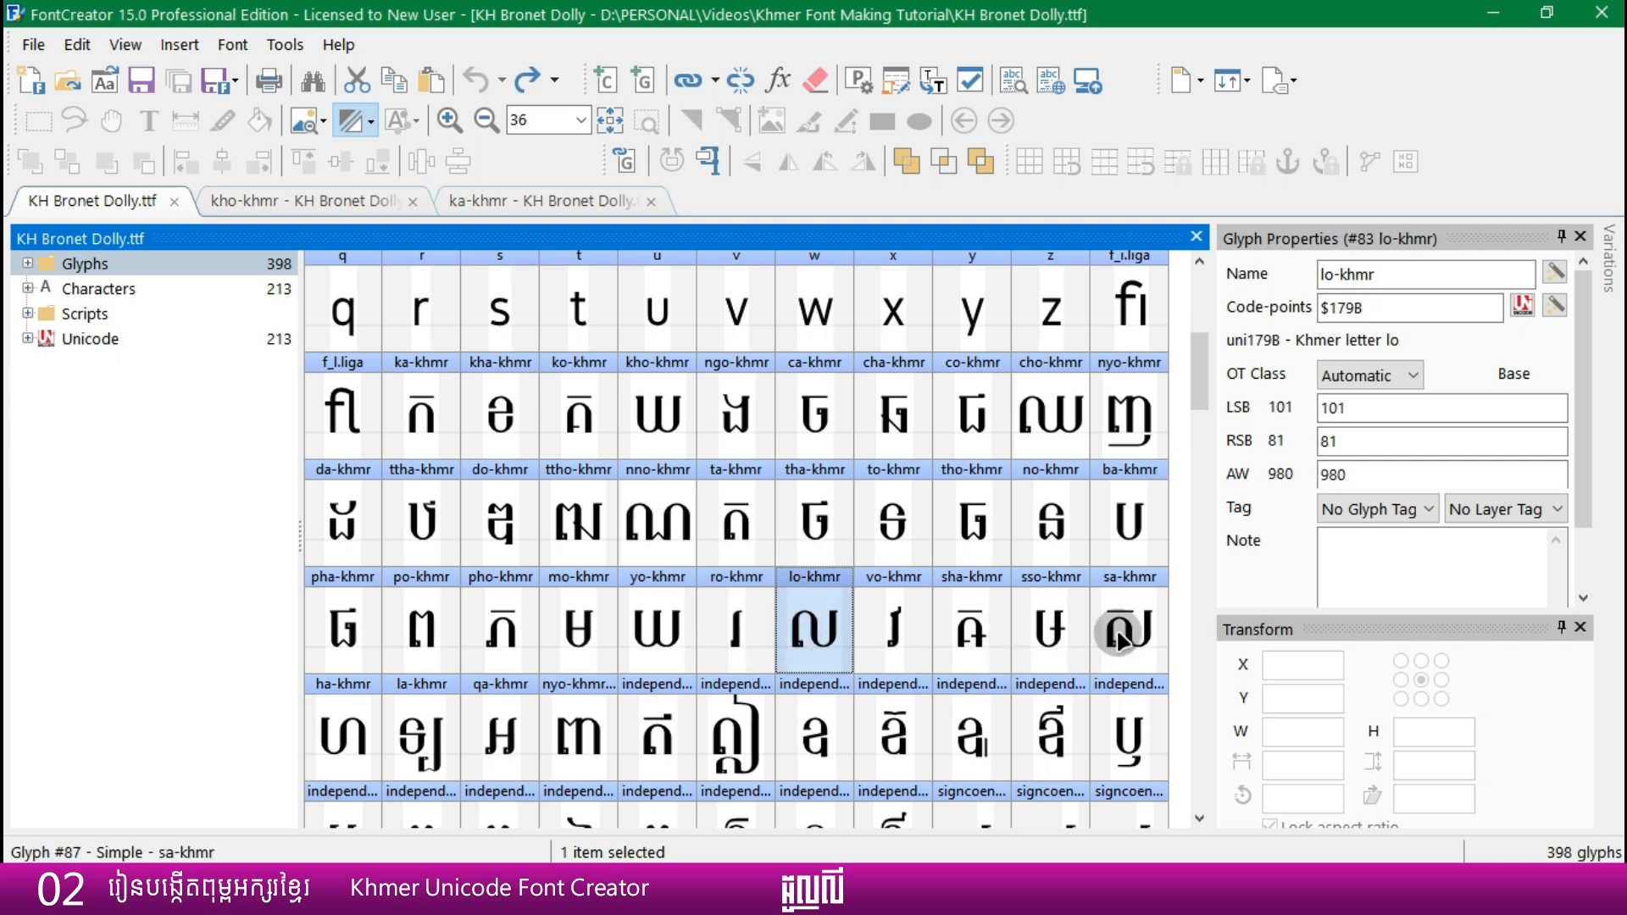
{"action": "left_click", "coordinate": [1126, 634]}
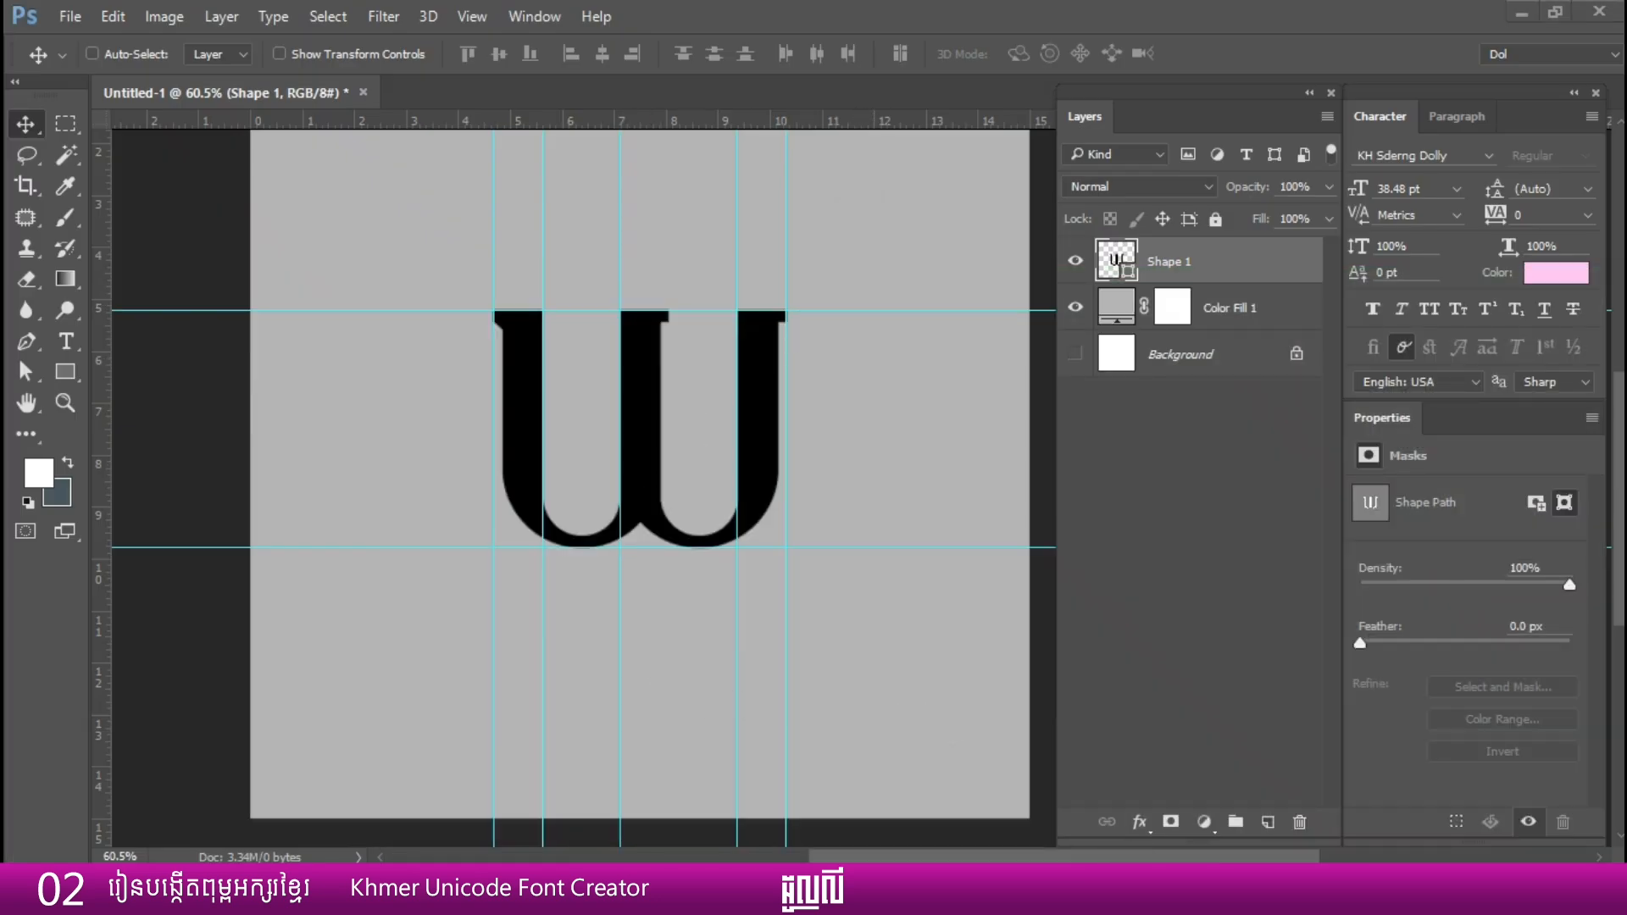
- Switch back to FontCreator and examine the ka-khmr, kha-khmr and ko-khmr glyphs
{"action": "key", "text": "alt+Tab"}
{"action": "left_click", "coordinate": [439, 416]}
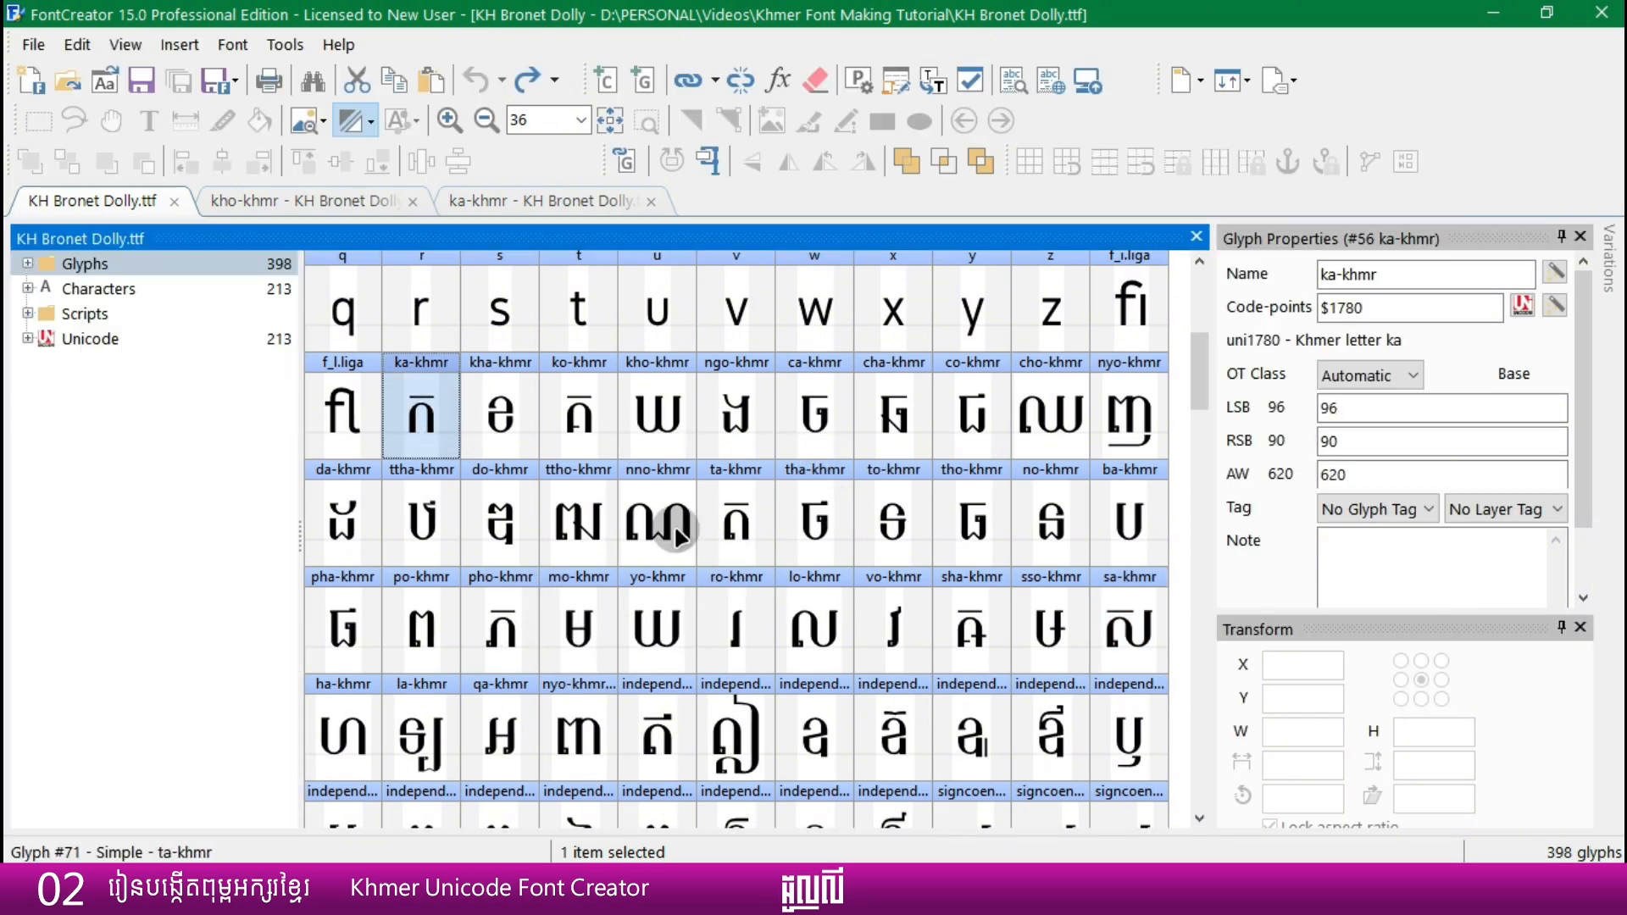
{"action": "left_click", "coordinate": [481, 421]}
{"action": "left_click", "coordinate": [578, 411]}
{"action": "left_click", "coordinate": [511, 417]}
{"action": "left_click", "coordinate": [406, 422]}
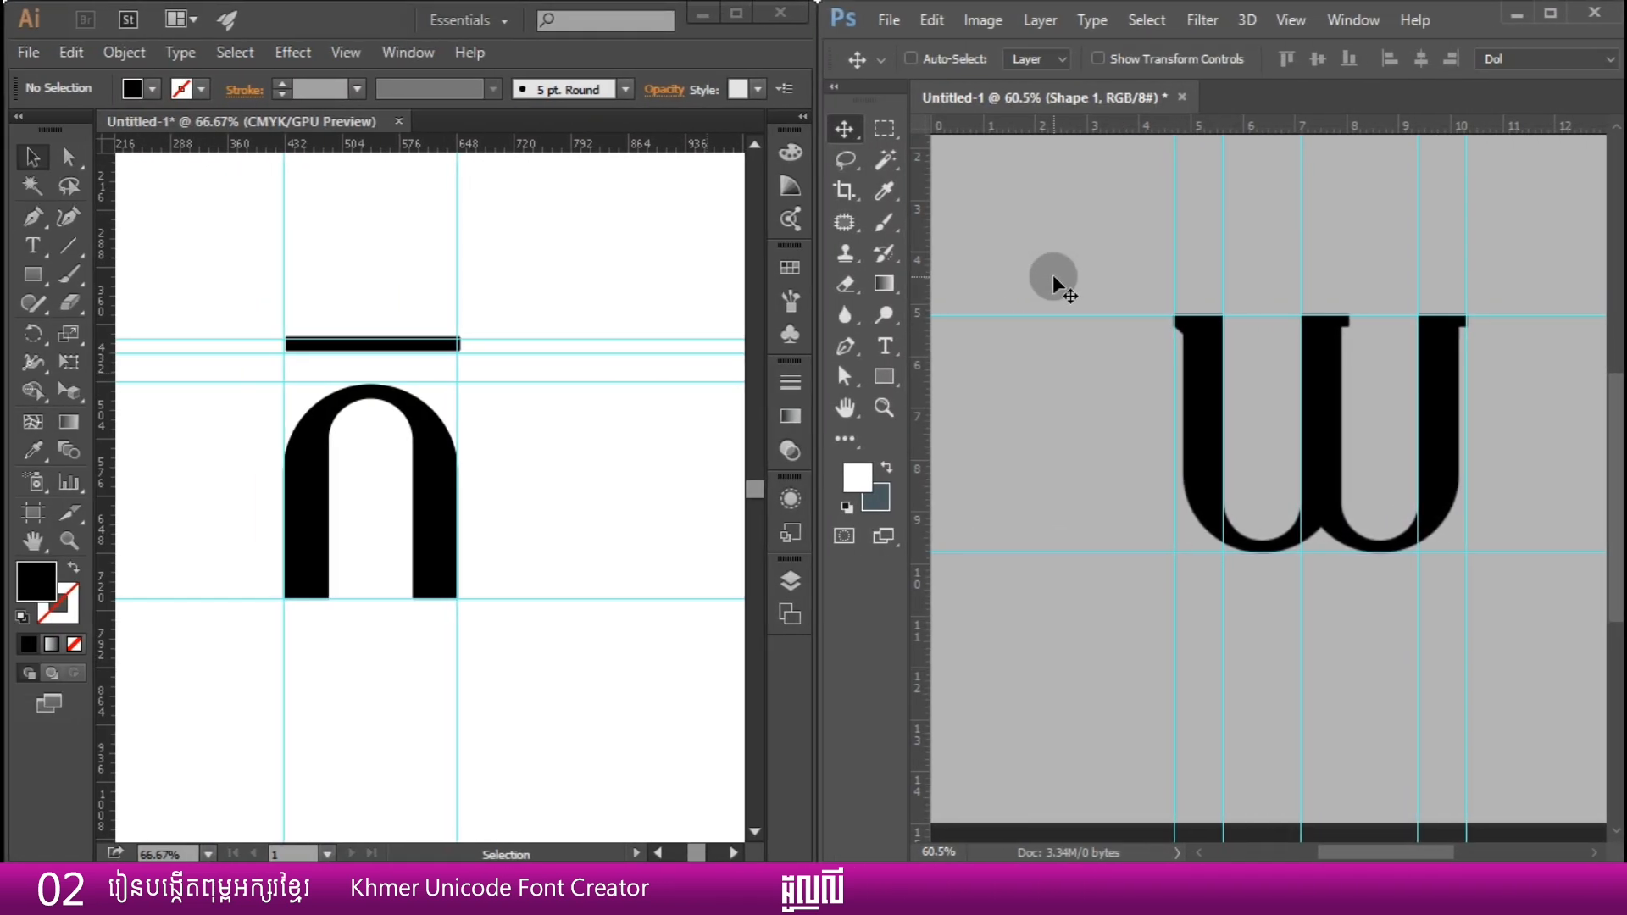
- Compare the guided ka glyph in Illustrator with the guided kho glyph in Photoshop, side by side
{"action": "left_click", "coordinate": [584, 270]}
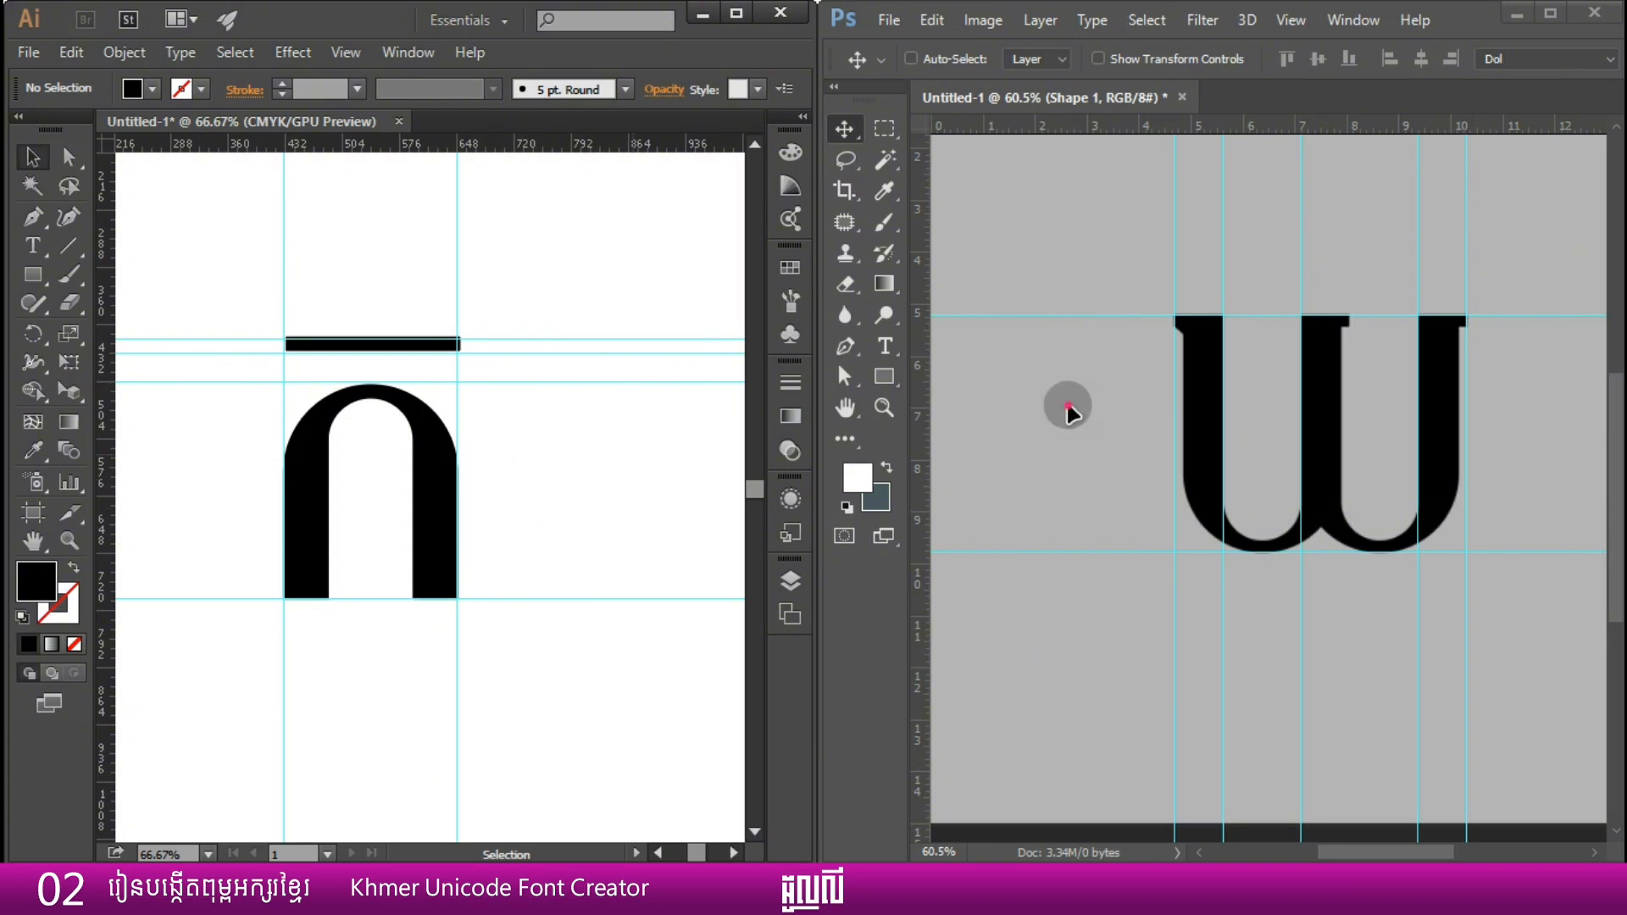
{"action": "left_click", "coordinate": [706, 460]}
{"action": "left_click", "coordinate": [985, 428]}
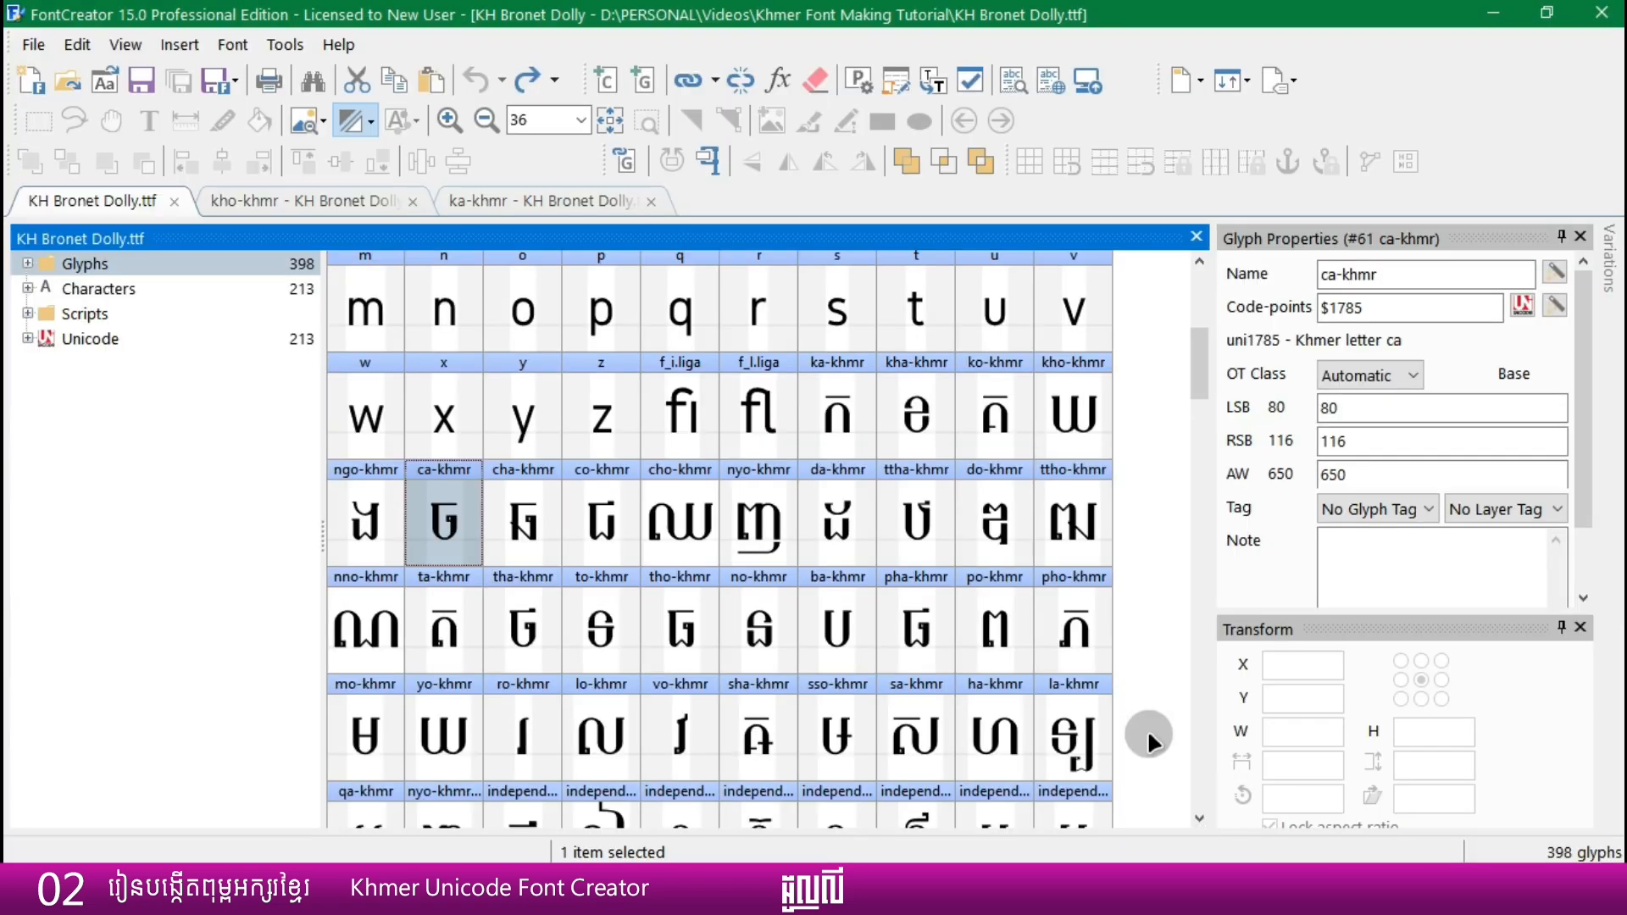
- In FontCreator, inspect the nyo-khmr, co-khmr, cha-khmr, ca-khmr, ngo-khmr and ka-khmr glyphs, and clear the selection
{"action": "left_click", "coordinate": [758, 519]}
{"action": "left_click", "coordinate": [566, 542]}
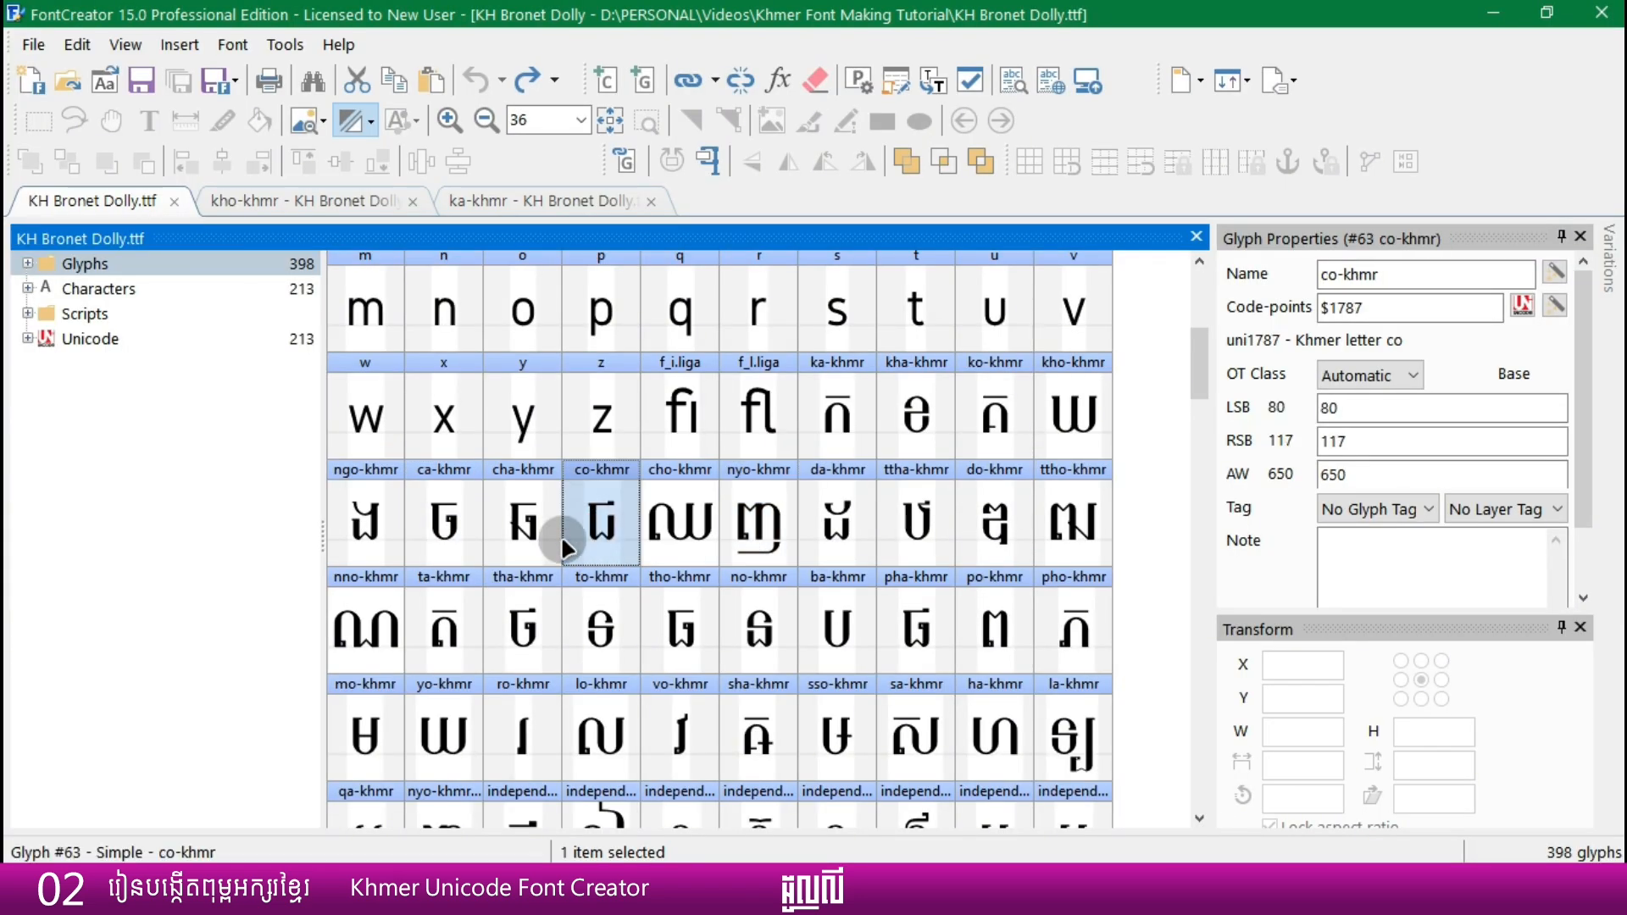
{"action": "left_click", "coordinate": [547, 532]}
{"action": "left_click", "coordinate": [461, 542]}
{"action": "left_click", "coordinate": [386, 544]}
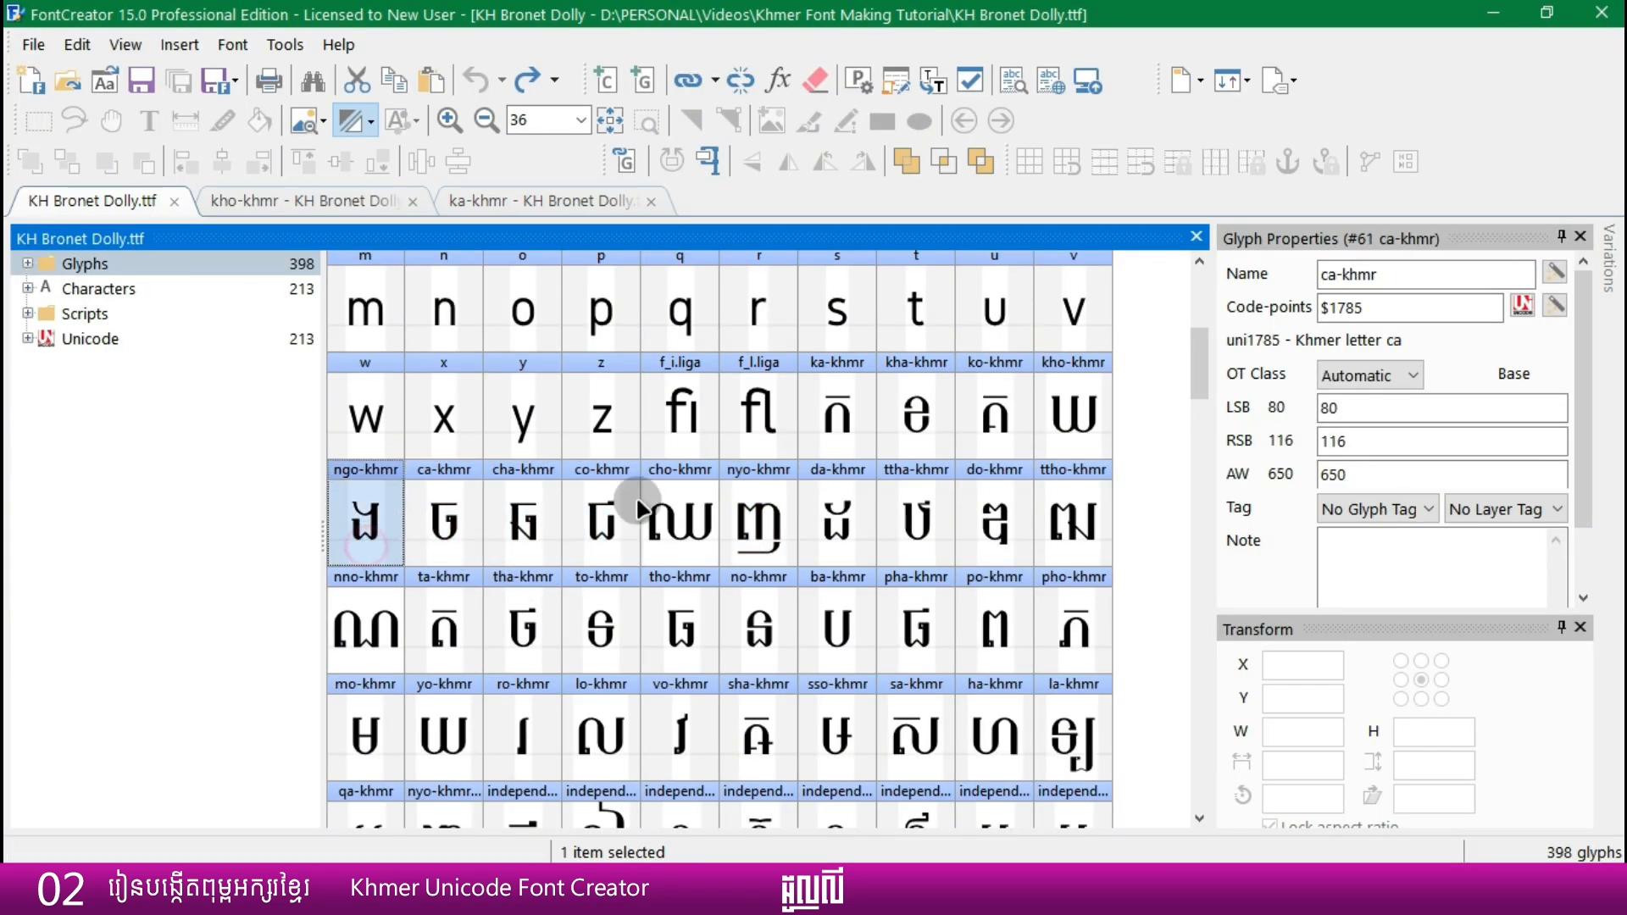
{"action": "left_click", "coordinate": [839, 415]}
{"action": "left_click", "coordinate": [1136, 418]}
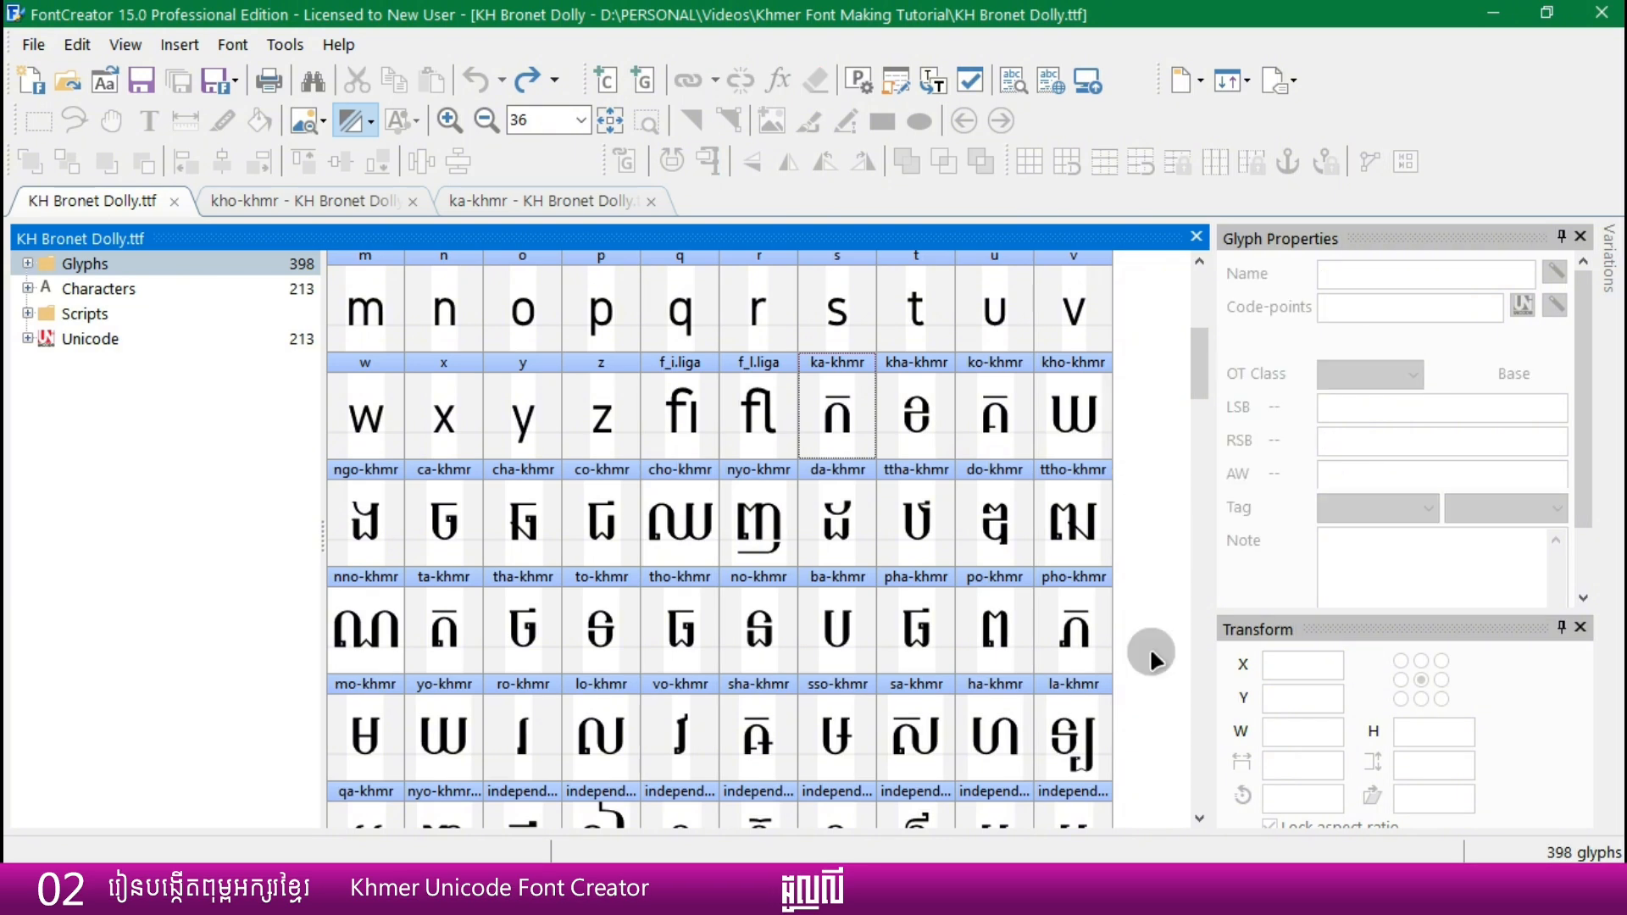
- Bring Photoshop and Illustrator back side by side, and check the Illustrator glyph group by selecting and deselecting it
{"action": "left_click", "coordinate": [942, 883]}
{"action": "left_click", "coordinate": [1029, 497]}
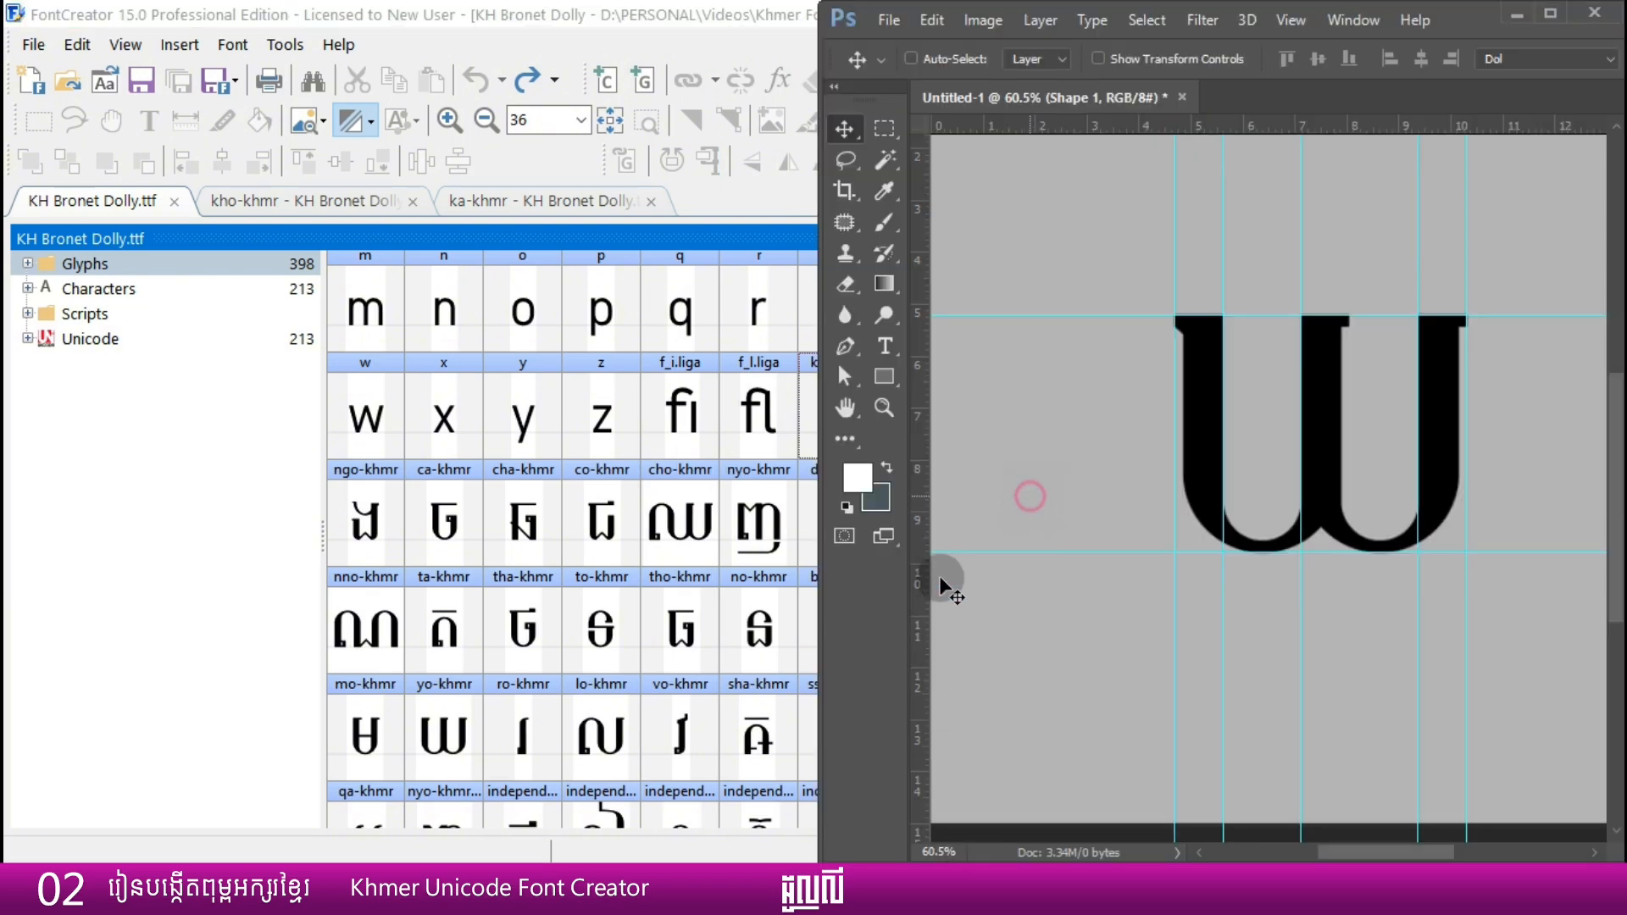
{"action": "mouse_move", "coordinate": [320, 890]}
{"action": "left_click", "coordinate": [524, 547]}
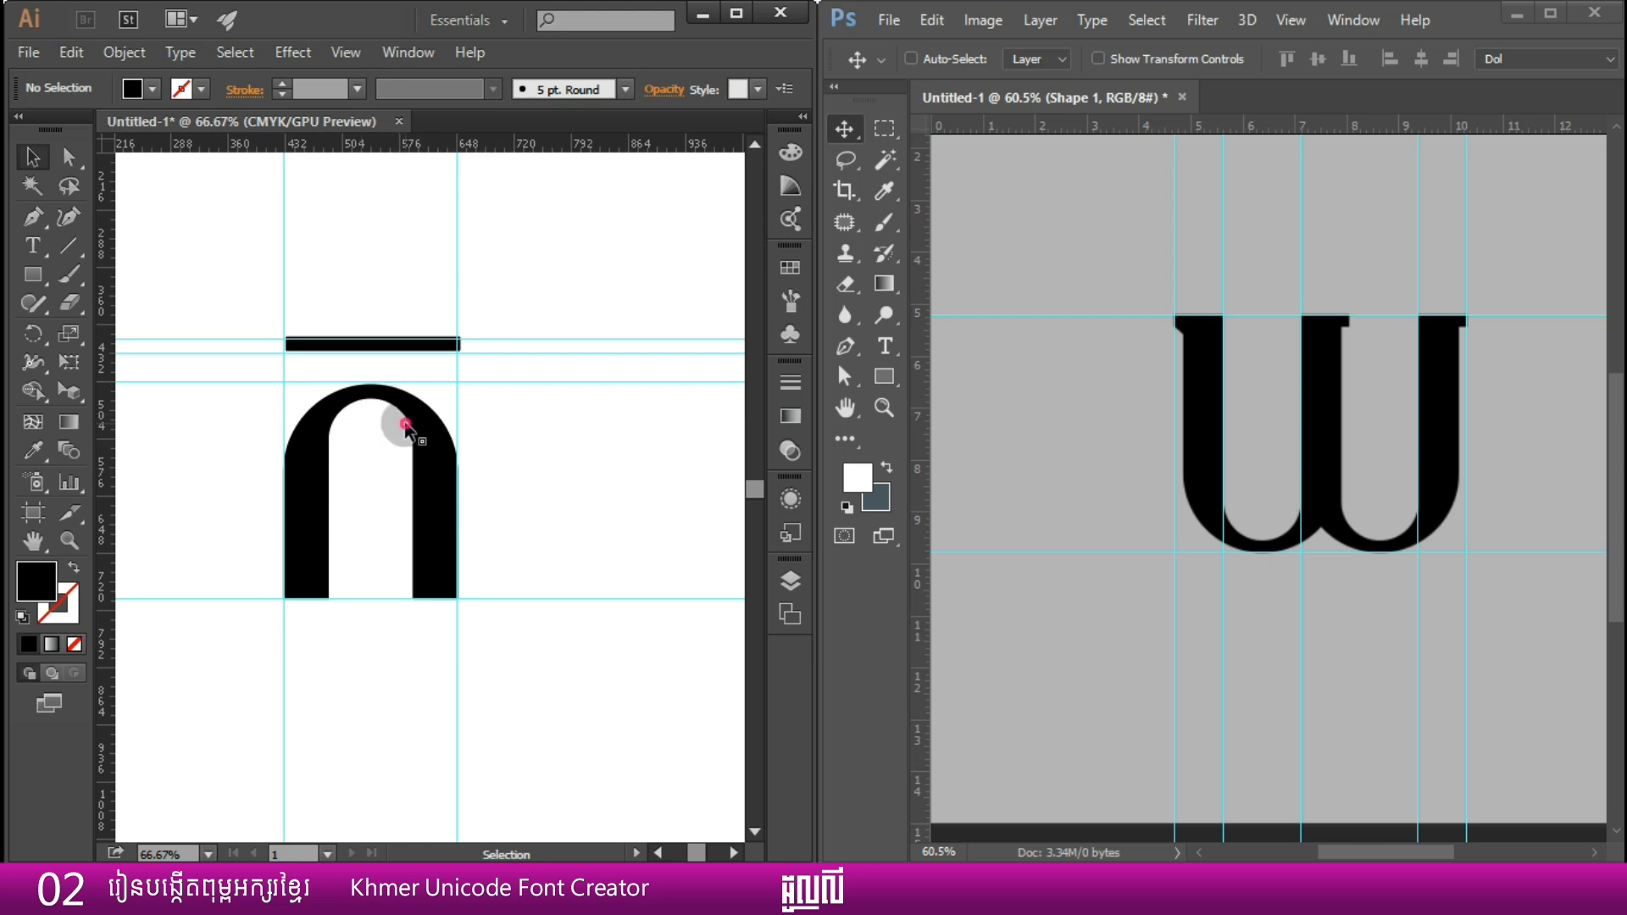
{"action": "left_click", "coordinate": [419, 441]}
{"action": "left_click", "coordinate": [549, 449]}
{"action": "left_click", "coordinate": [440, 465]}
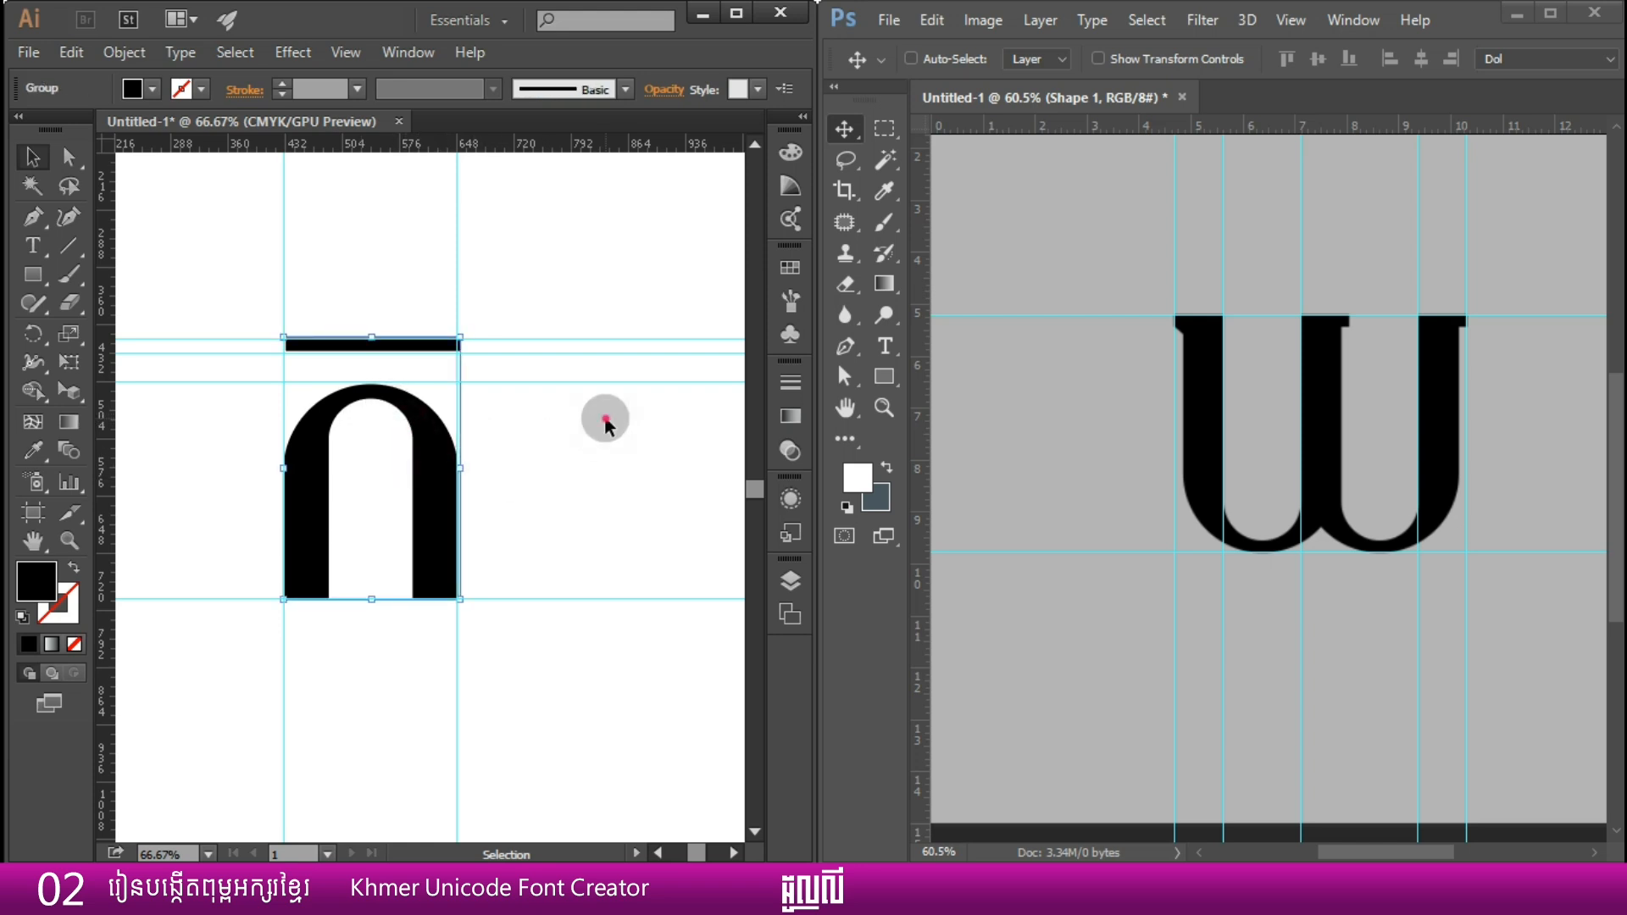
{"action": "left_click", "coordinate": [580, 467]}
{"action": "left_click", "coordinate": [496, 685]}
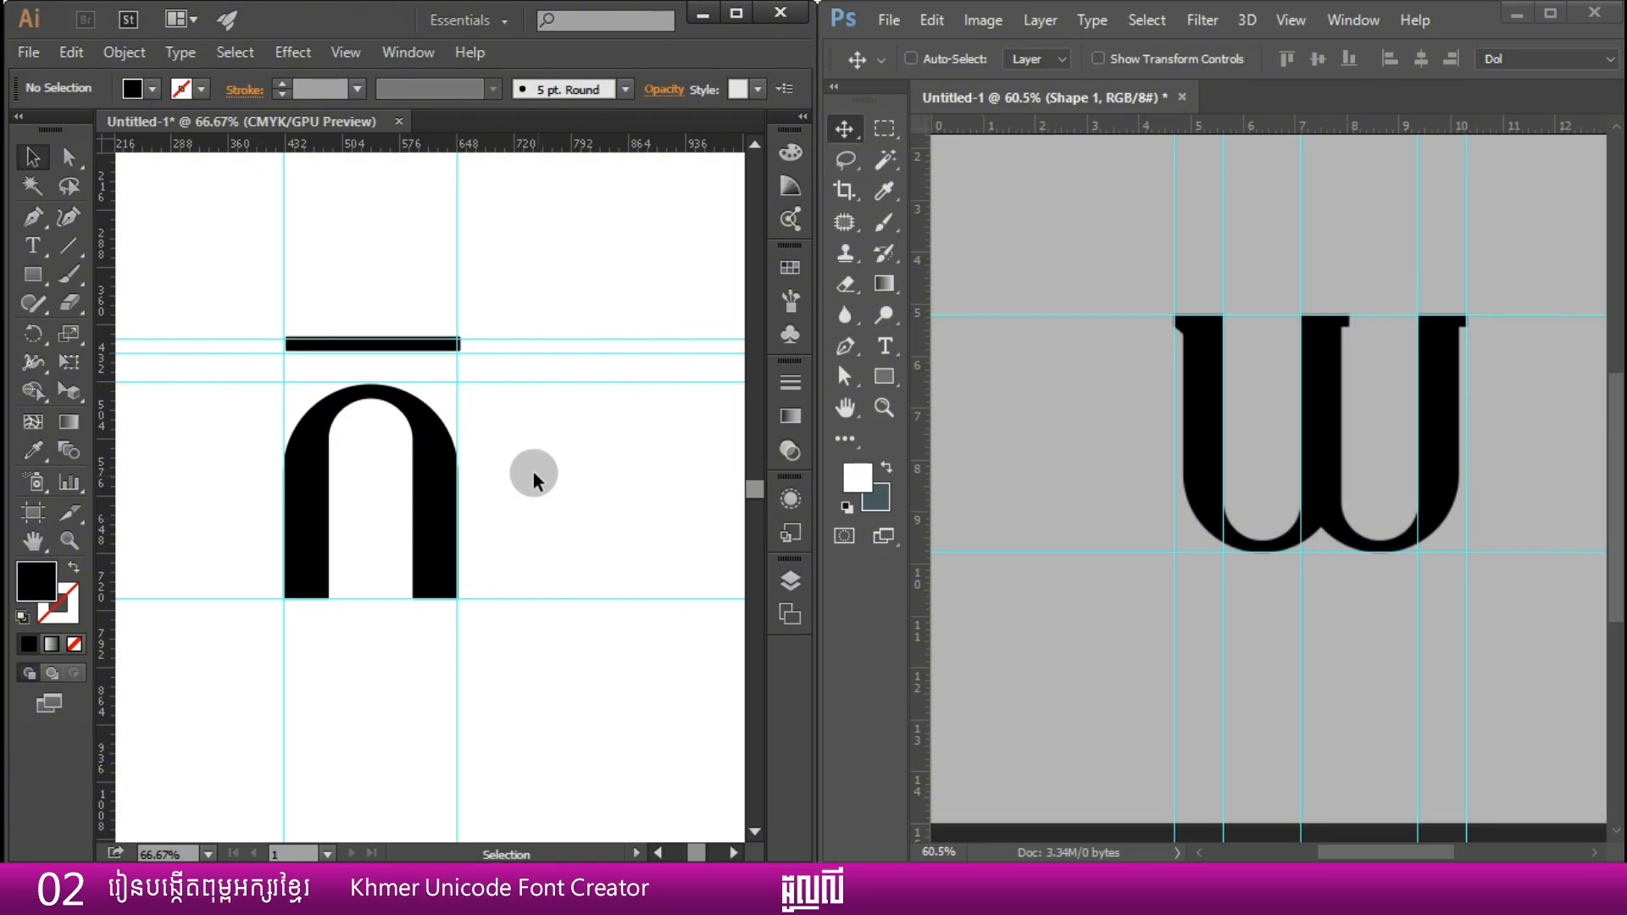
- Switch to FontCreator and browse the subscript, vowel sign and combined-vowel glyphs down to the end of the overview
{"action": "mouse_move", "coordinate": [1246, 847]}
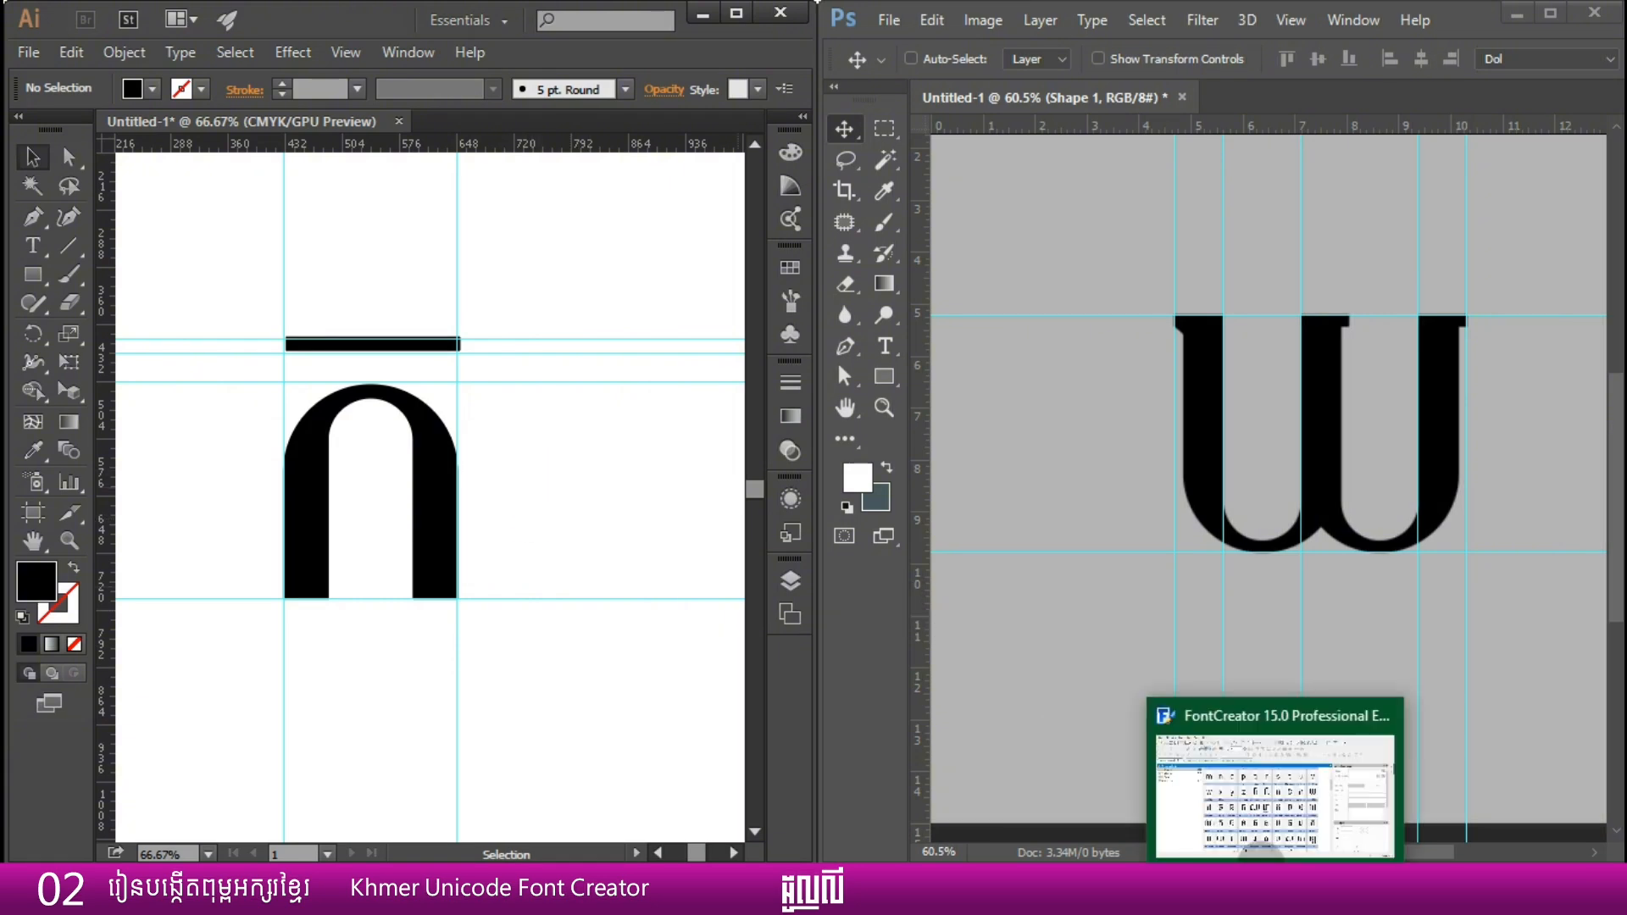
{"action": "left_click", "coordinate": [1242, 773]}
{"action": "scroll", "coordinate": [924, 585], "scroll_direction": "down", "scroll_amount": 2}
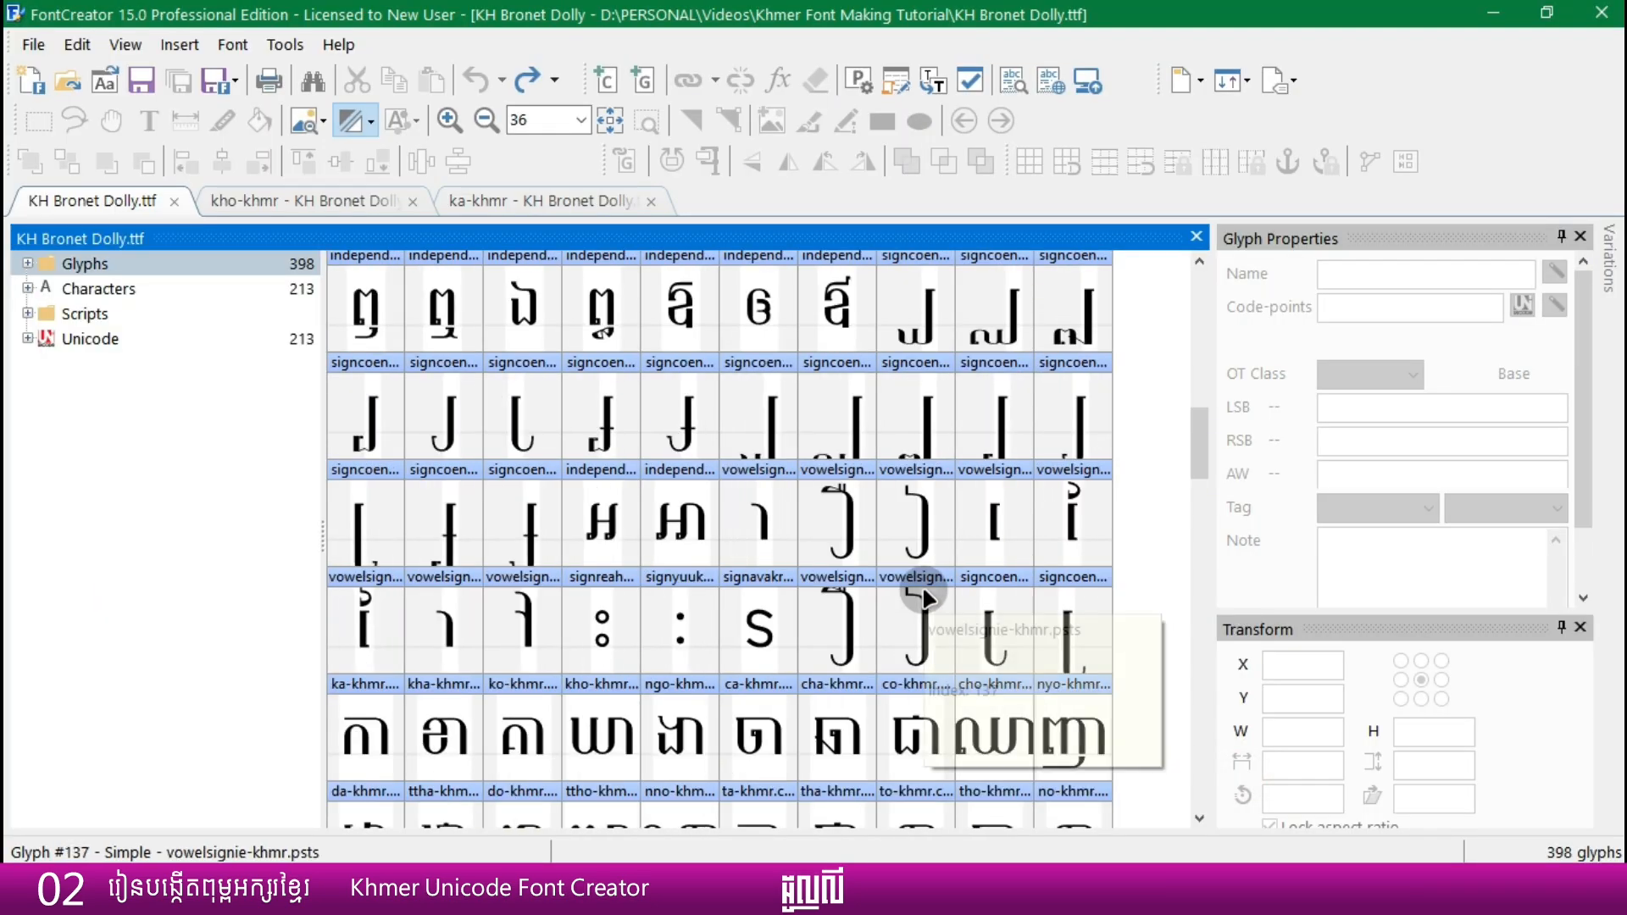
{"action": "left_click", "coordinate": [671, 421]}
{"action": "scroll", "coordinate": [744, 624], "scroll_direction": "down", "scroll_amount": 2}
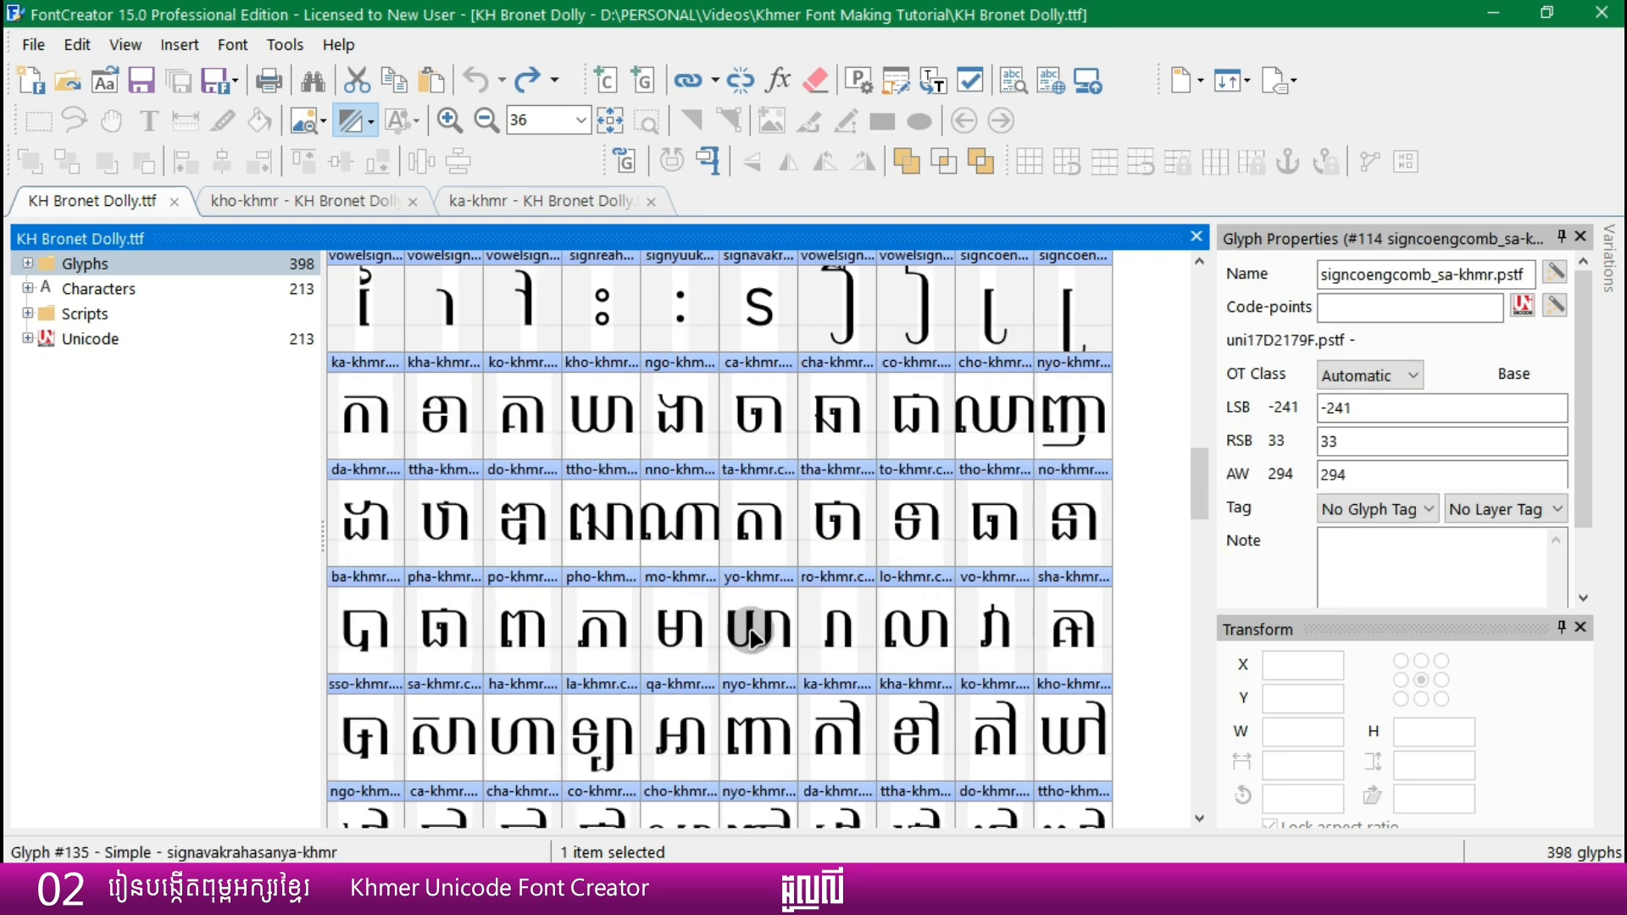
{"action": "left_click_drag", "start_coordinate": [1202, 586], "coordinate": [1200, 793]}
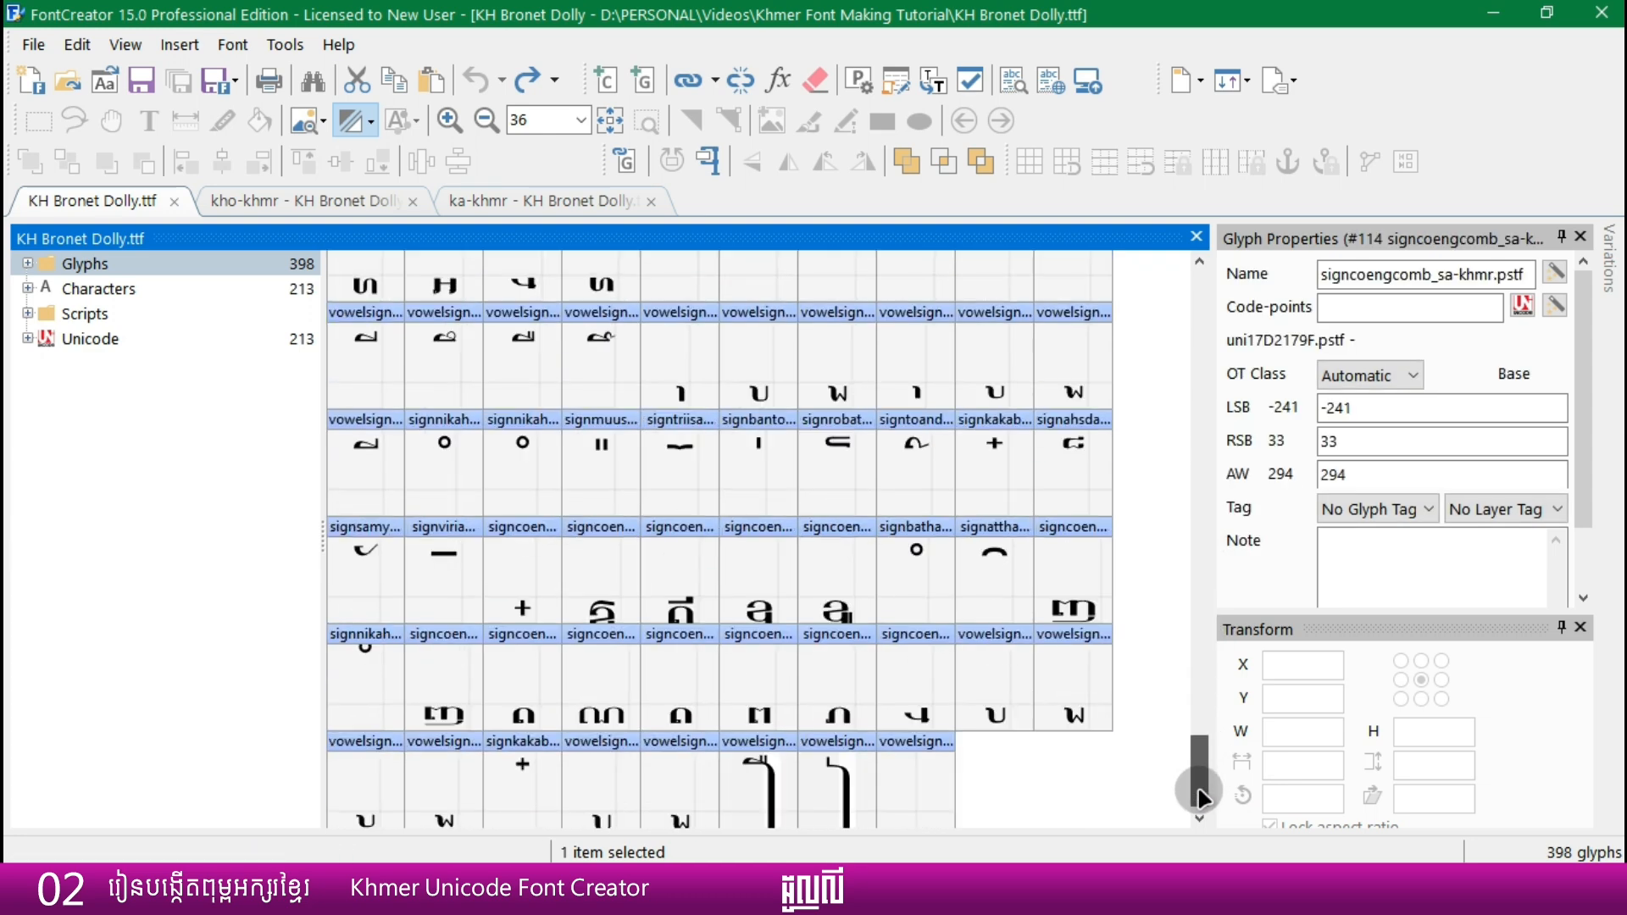
- Inspect a subscript mark glyph, and browse back through the punctuation and combined-vowel glyphs to the base Khmer consonants
{"action": "left_click", "coordinate": [638, 607]}
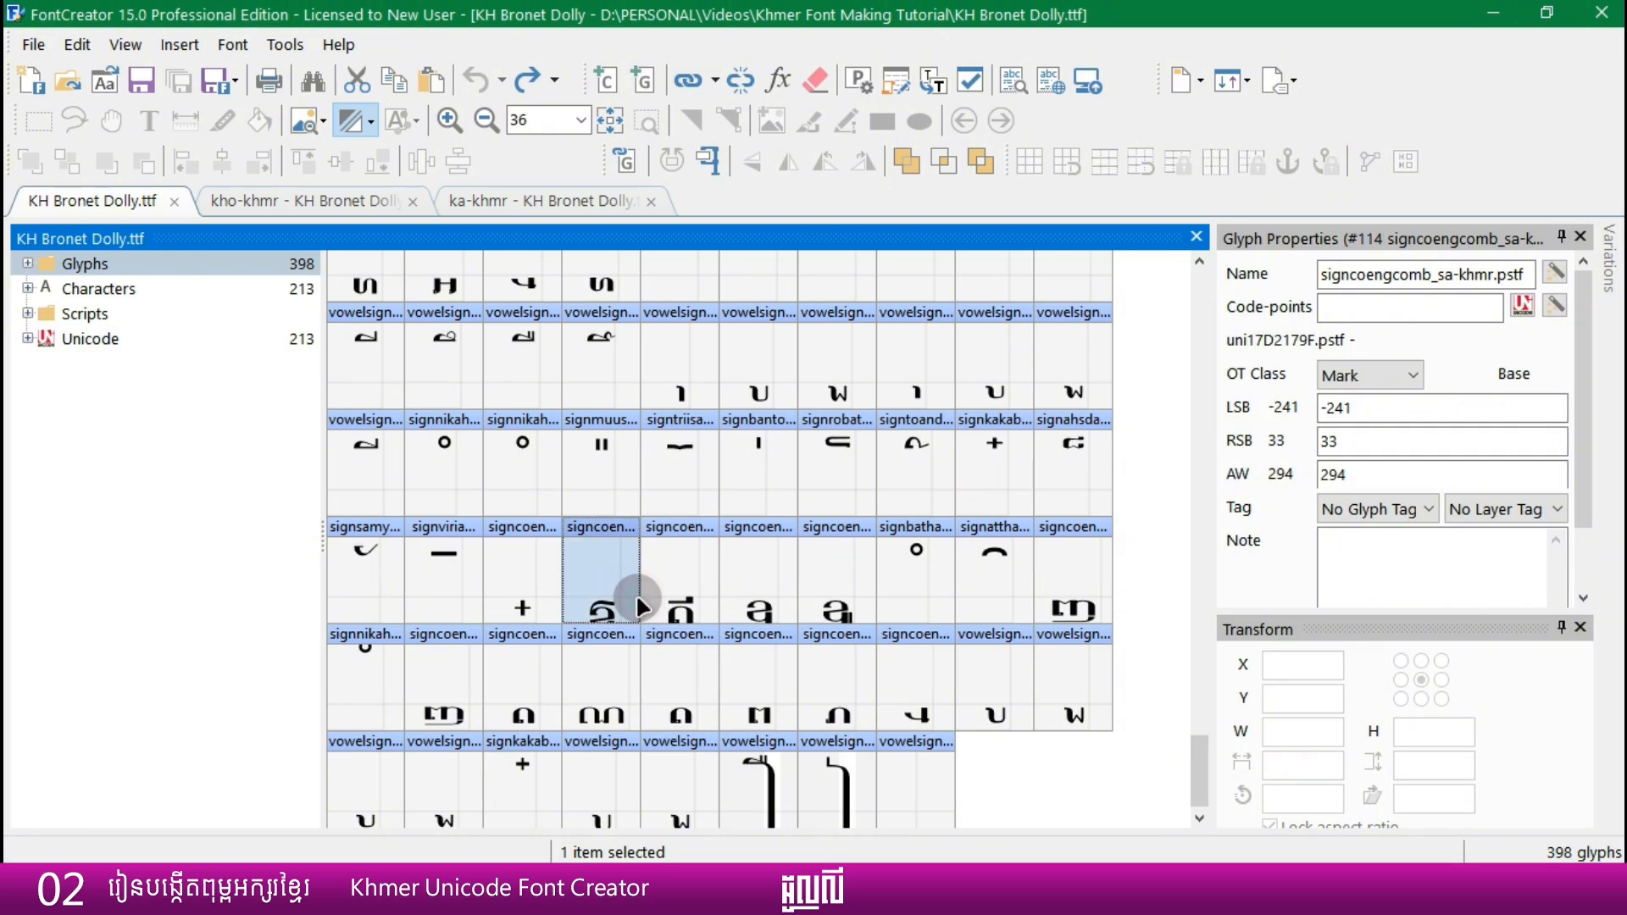
{"action": "scroll", "coordinate": [639, 606], "scroll_direction": "up", "scroll_amount": 2}
{"action": "scroll", "coordinate": [637, 607], "scroll_direction": "up", "scroll_amount": 3}
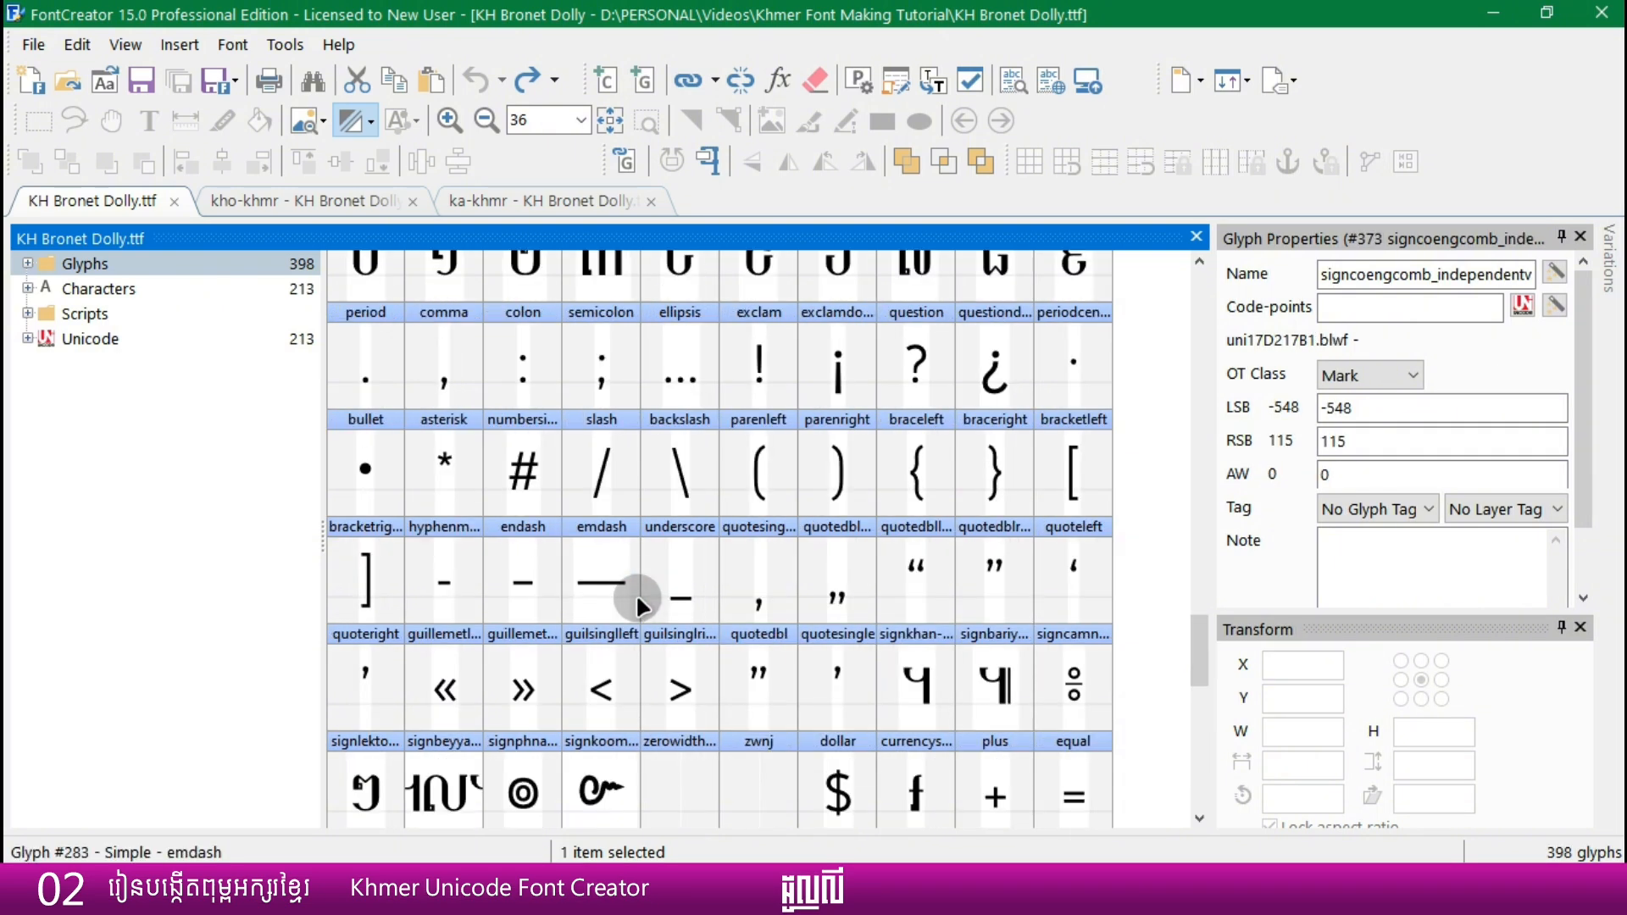
{"action": "scroll", "coordinate": [734, 557], "scroll_direction": "up", "scroll_amount": 9}
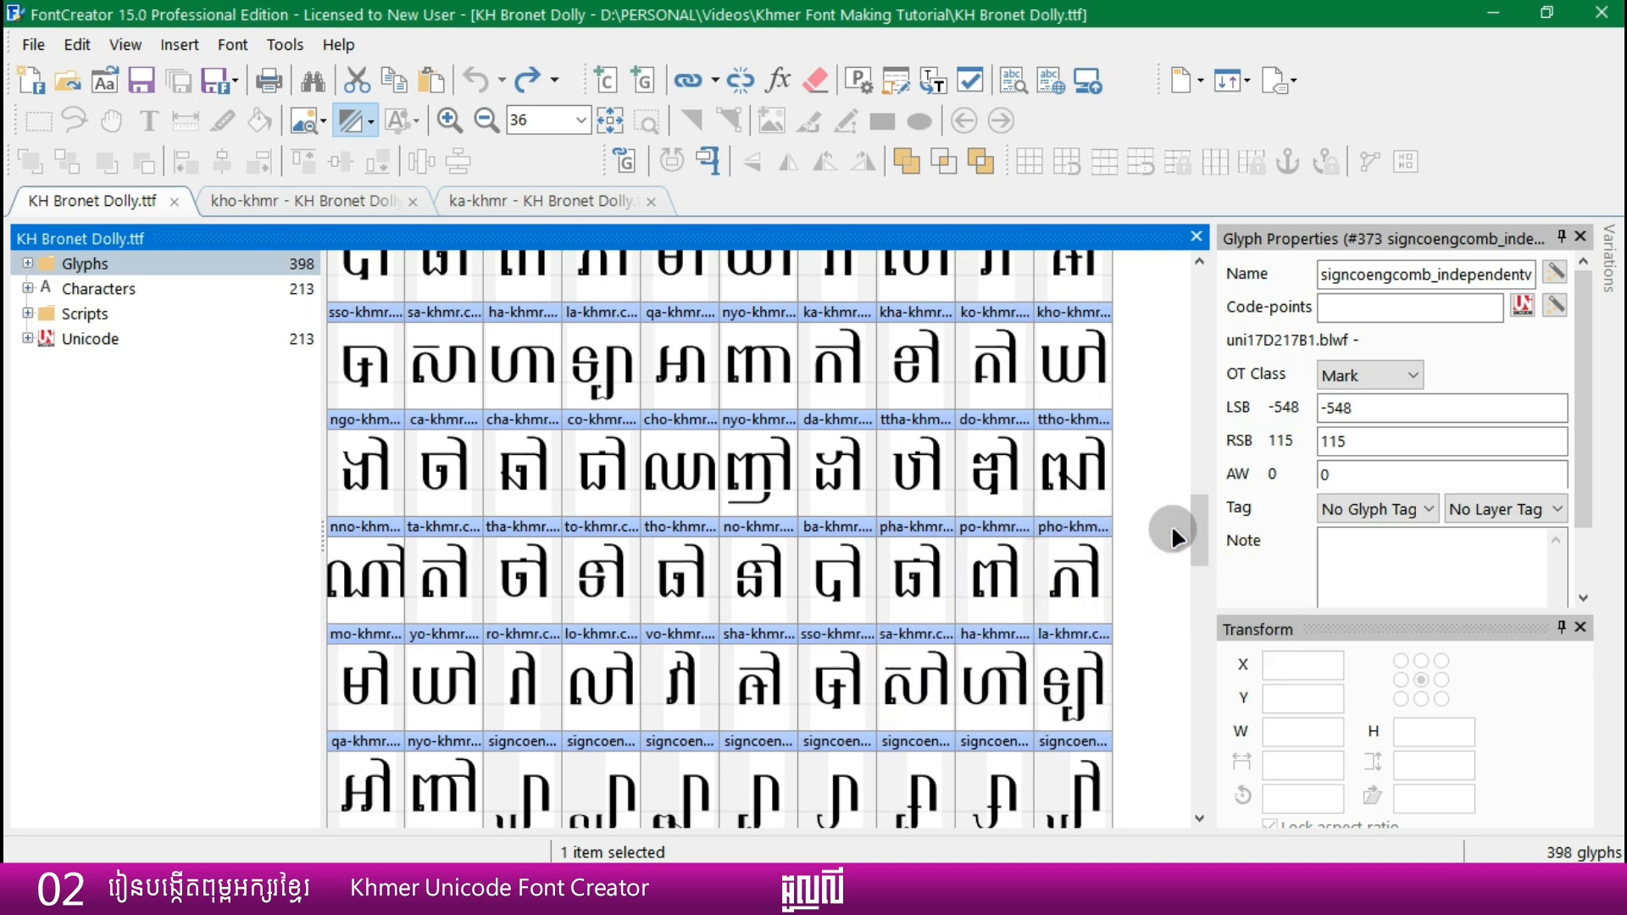
{"action": "left_click_drag", "start_coordinate": [1198, 531], "coordinate": [1197, 343]}
{"action": "left_click", "coordinate": [1148, 449]}
{"action": "scroll", "coordinate": [1140, 458], "scroll_direction": "down", "scroll_amount": 3}
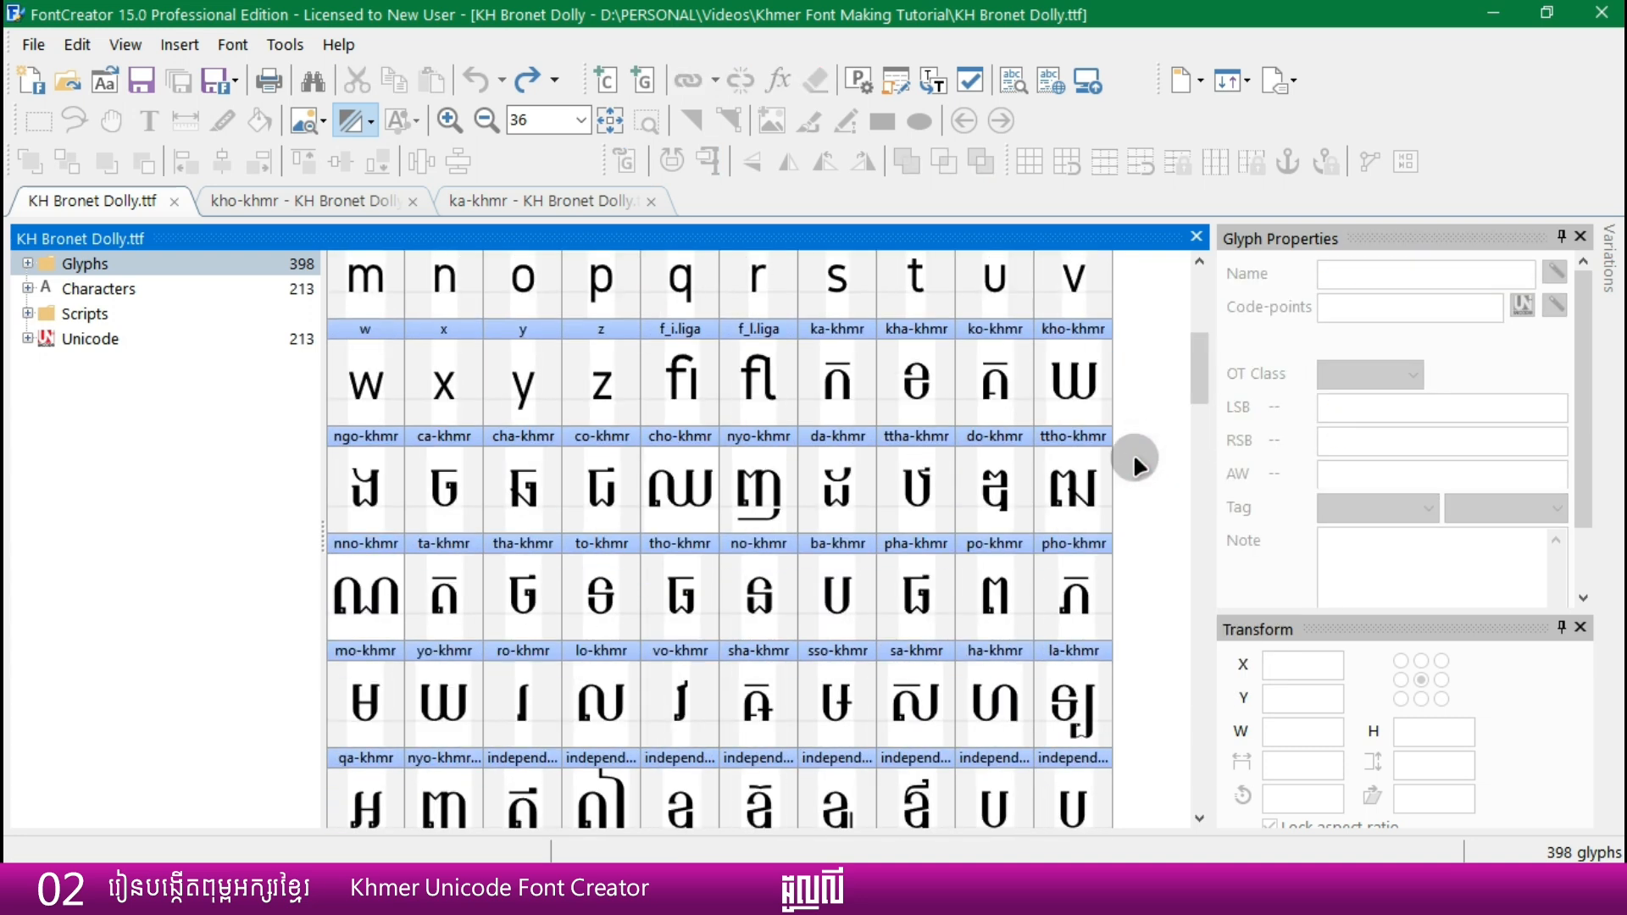
- Inspect the ka-khmr and kho-khmr glyphs in the overview, and clear the selection
{"action": "left_click", "coordinate": [886, 419]}
{"action": "left_click", "coordinate": [861, 386]}
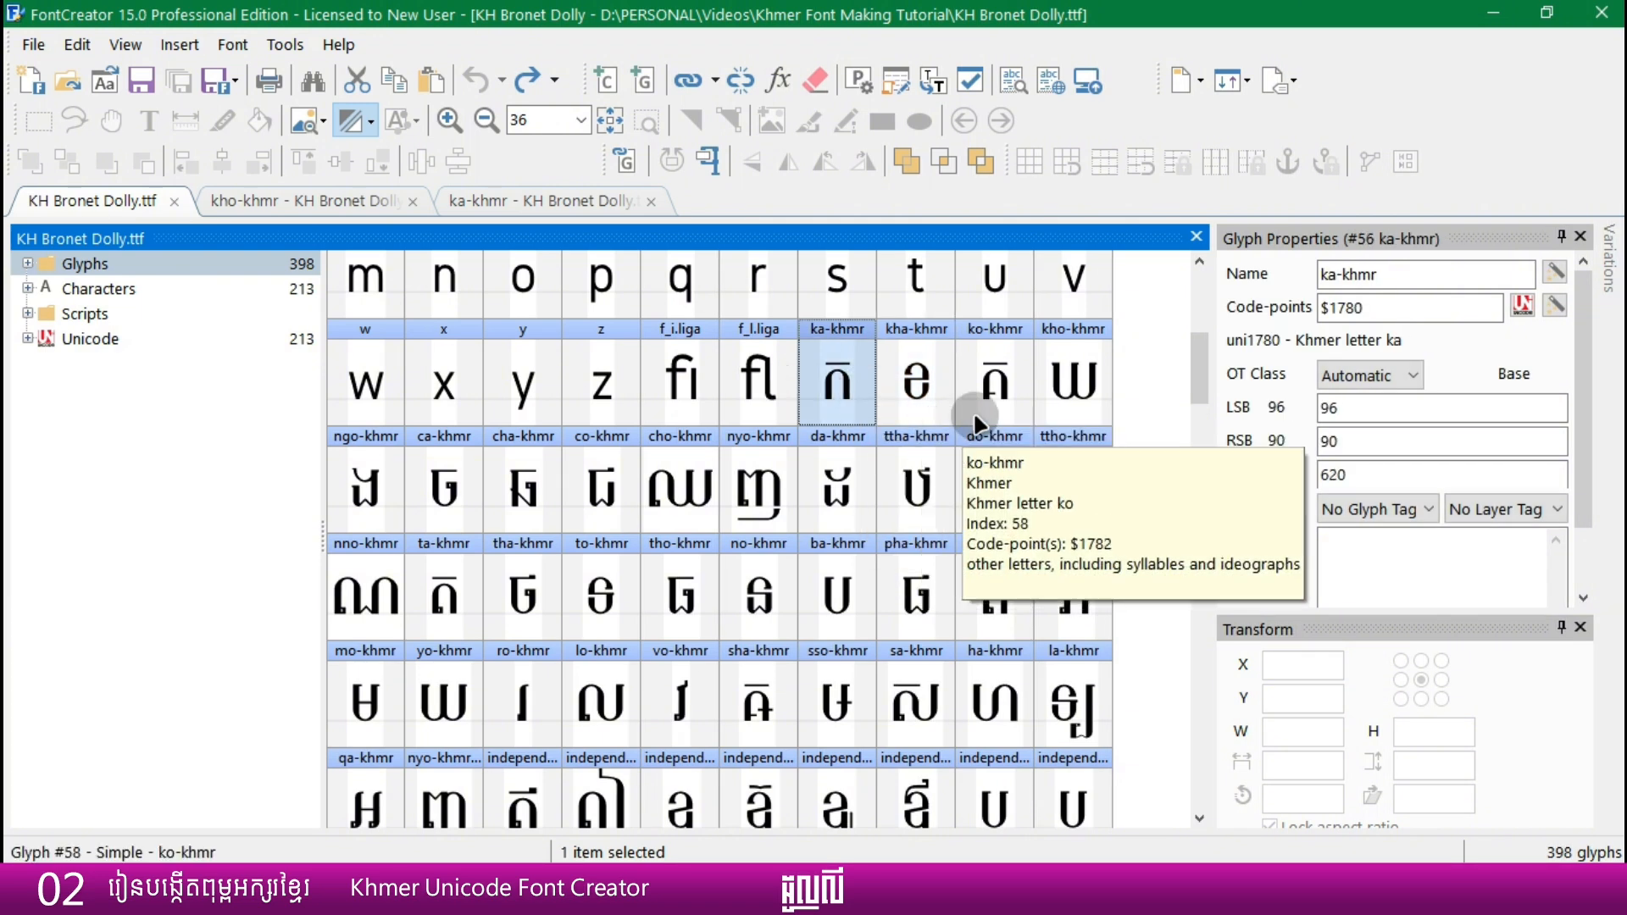
{"action": "left_click", "coordinate": [1102, 386]}
{"action": "left_click", "coordinate": [1156, 369]}
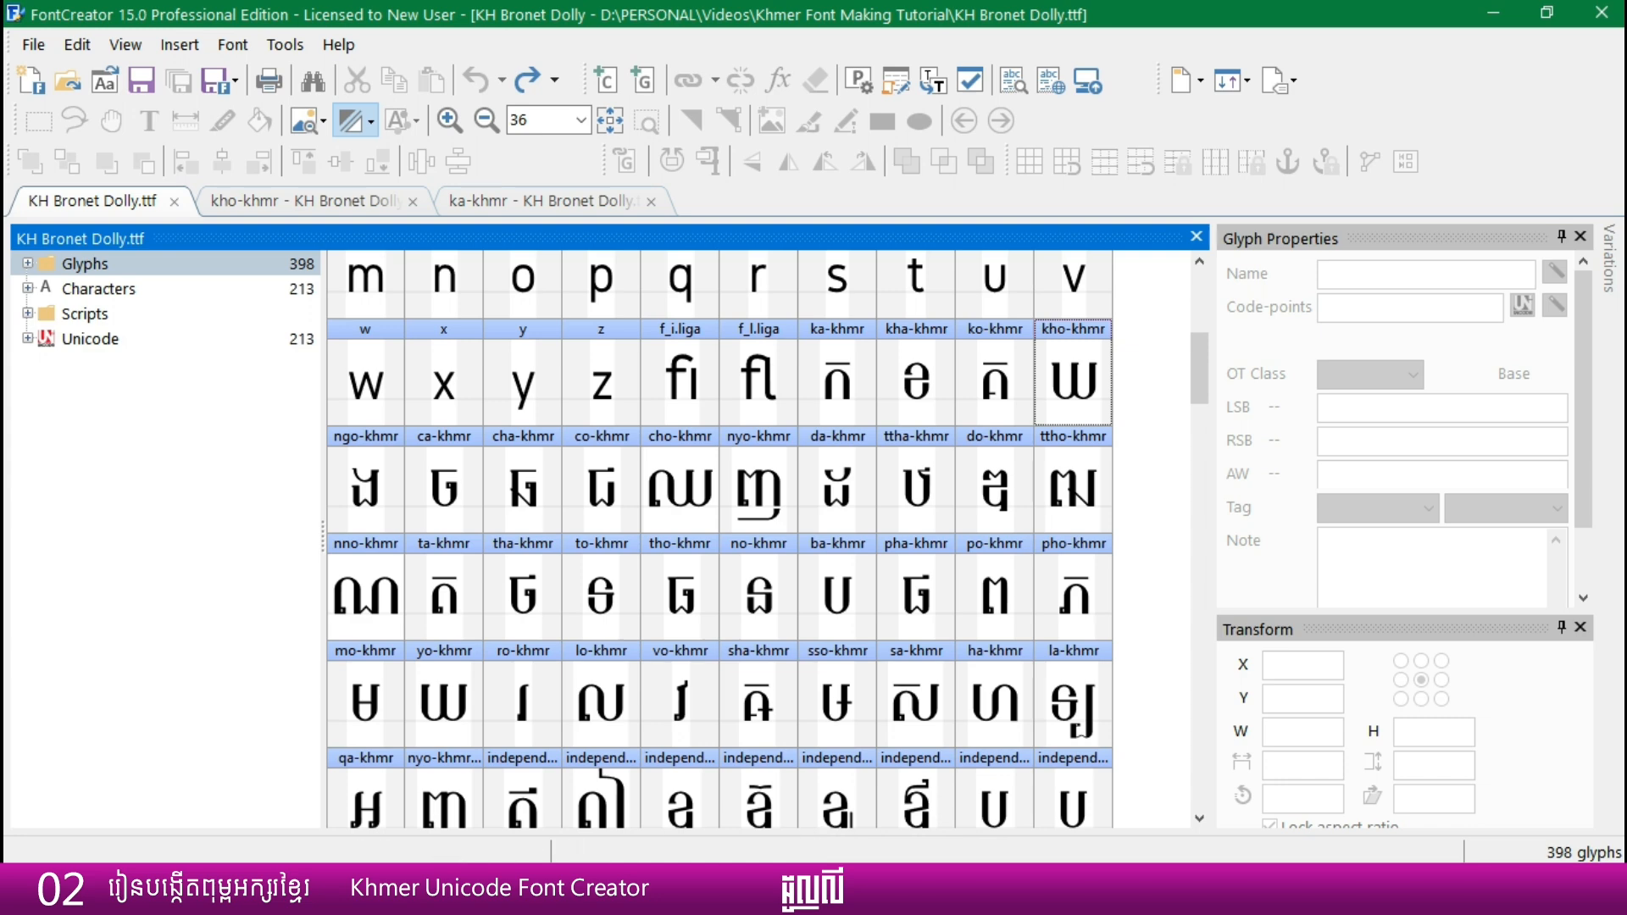
- Switch to Illustrator and Photoshop side by side, and compare the guided ka glyph with the guided kho glyph
{"action": "left_click", "coordinate": [321, 887]}
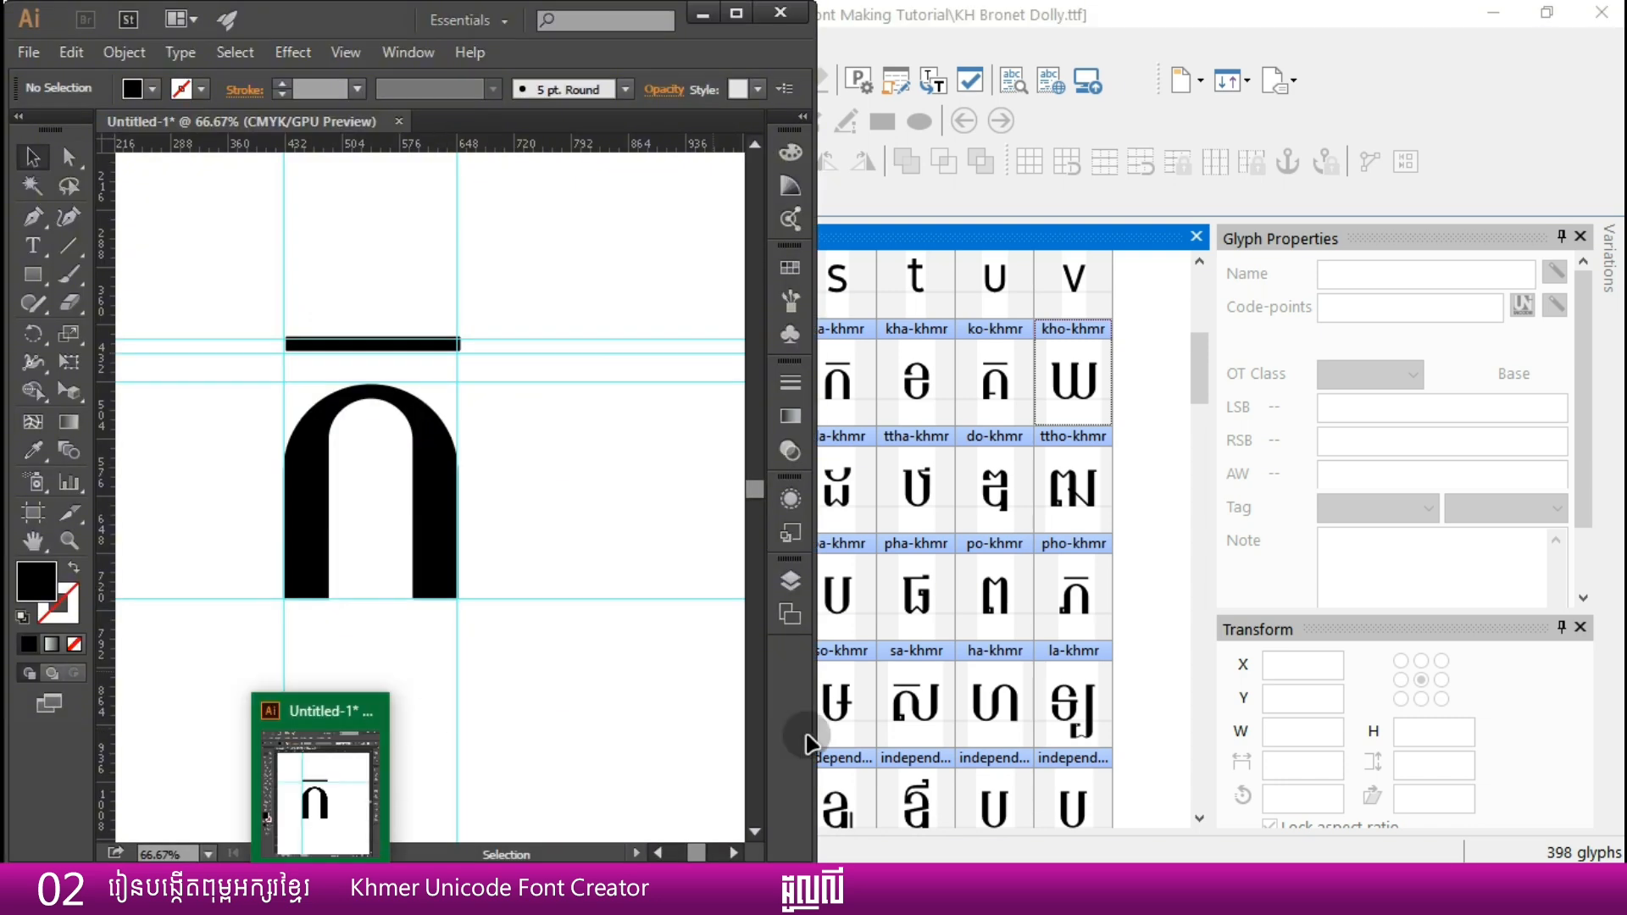
{"action": "left_click", "coordinate": [941, 886]}
{"action": "left_click", "coordinate": [634, 412]}
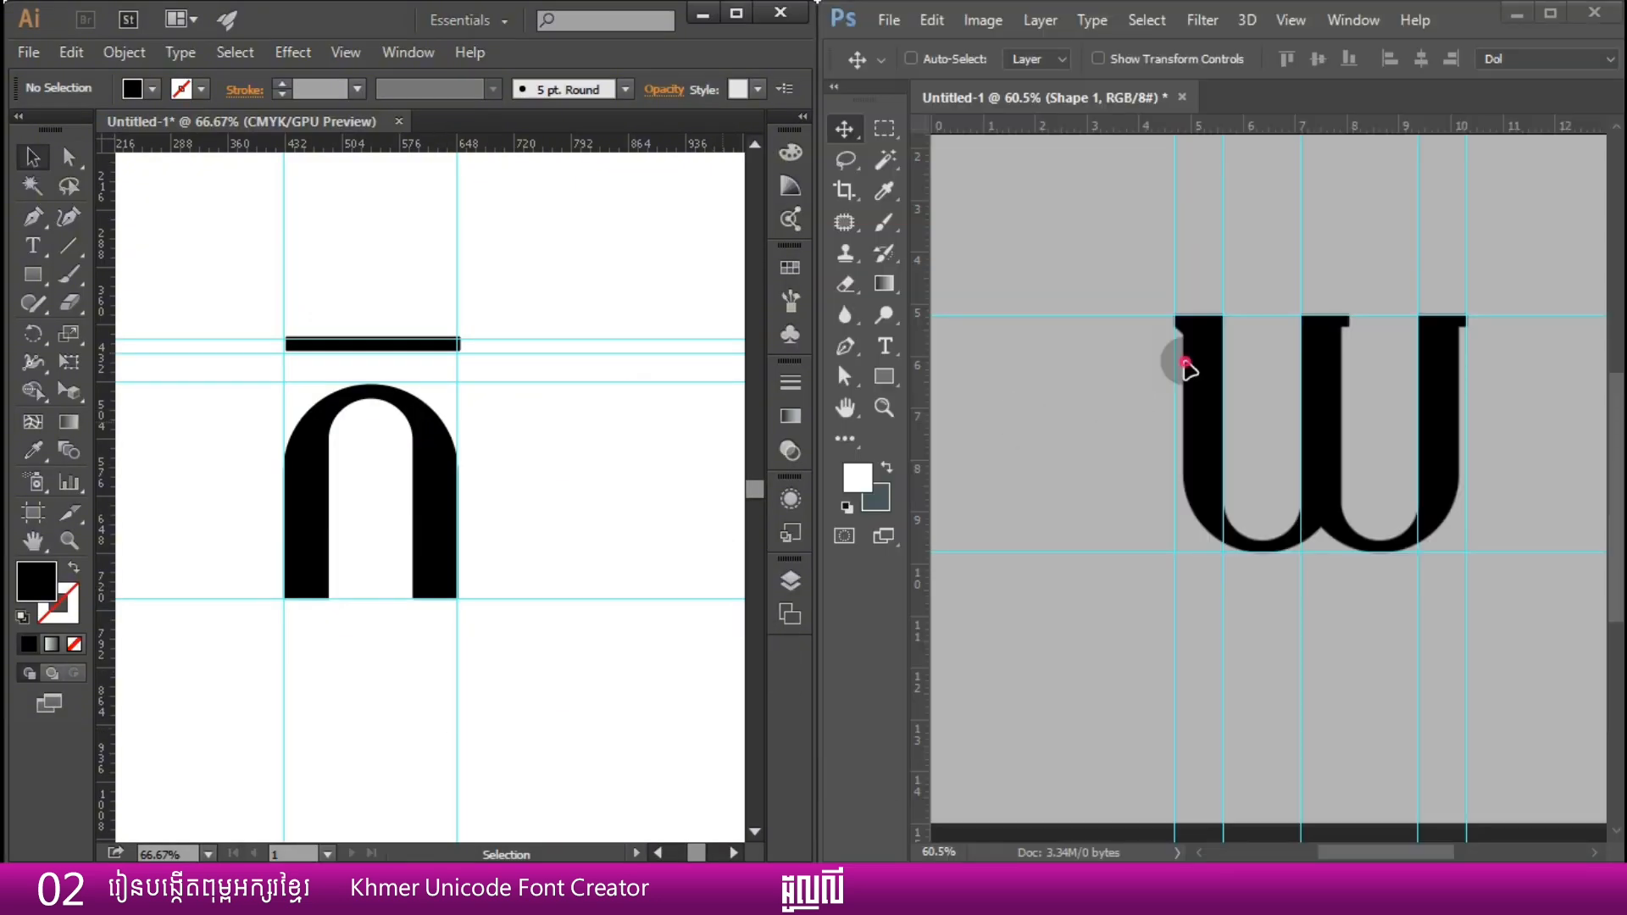
{"action": "left_click", "coordinate": [1177, 271]}
{"action": "left_click", "coordinate": [702, 283]}
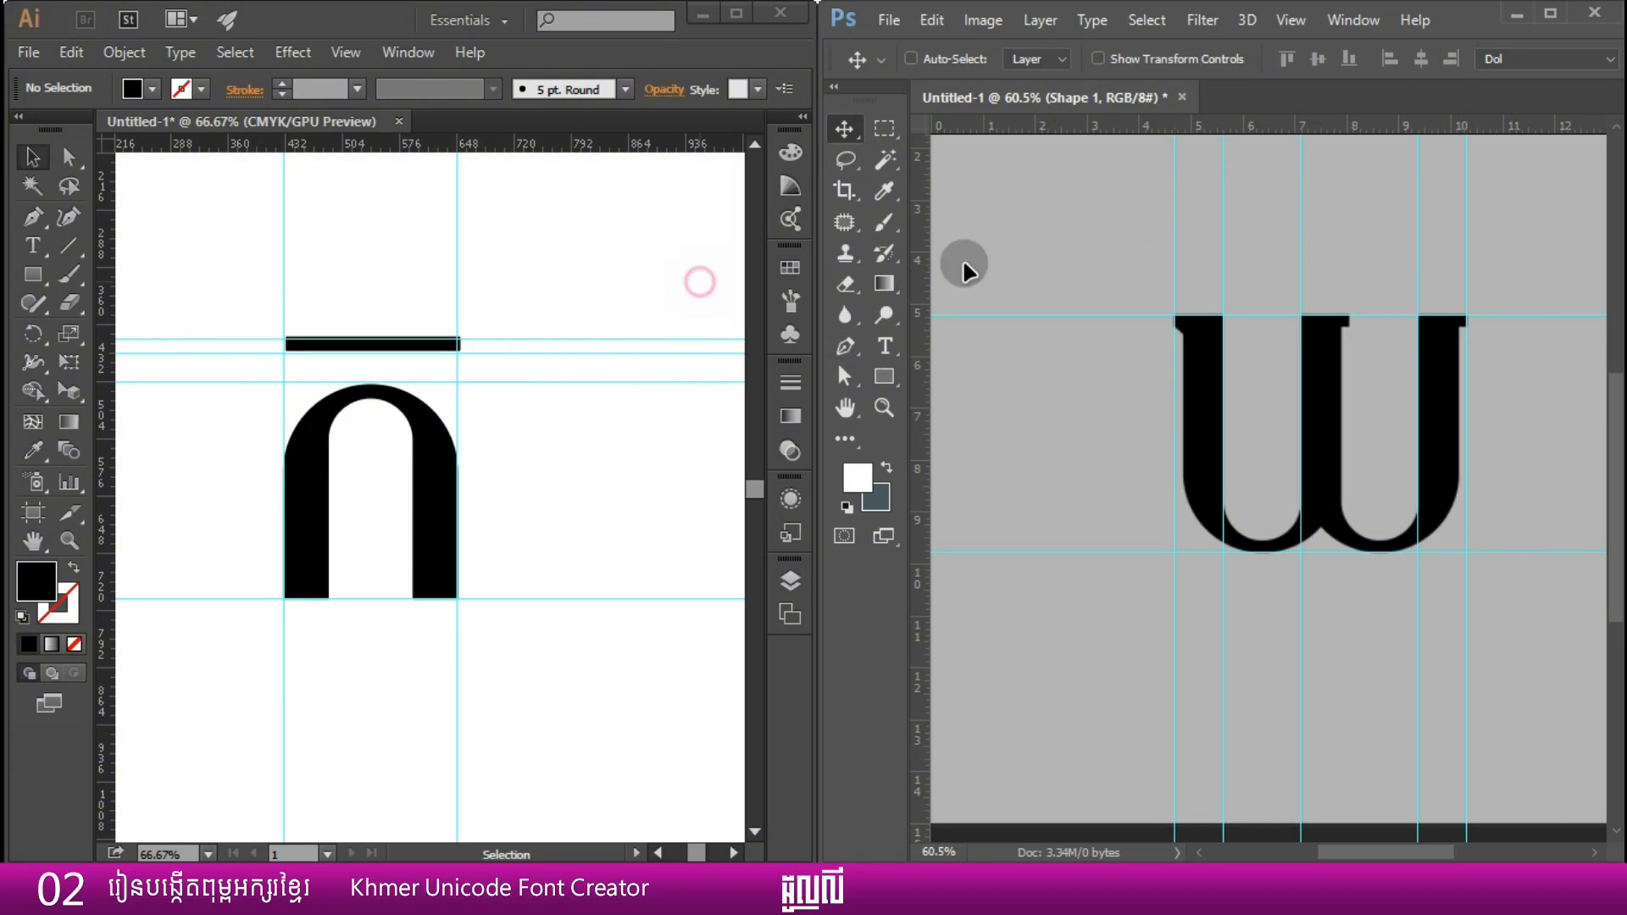
{"action": "left_click", "coordinate": [984, 245]}
{"action": "left_click", "coordinate": [582, 263]}
{"action": "left_click", "coordinate": [987, 243]}
{"action": "left_click", "coordinate": [507, 252]}
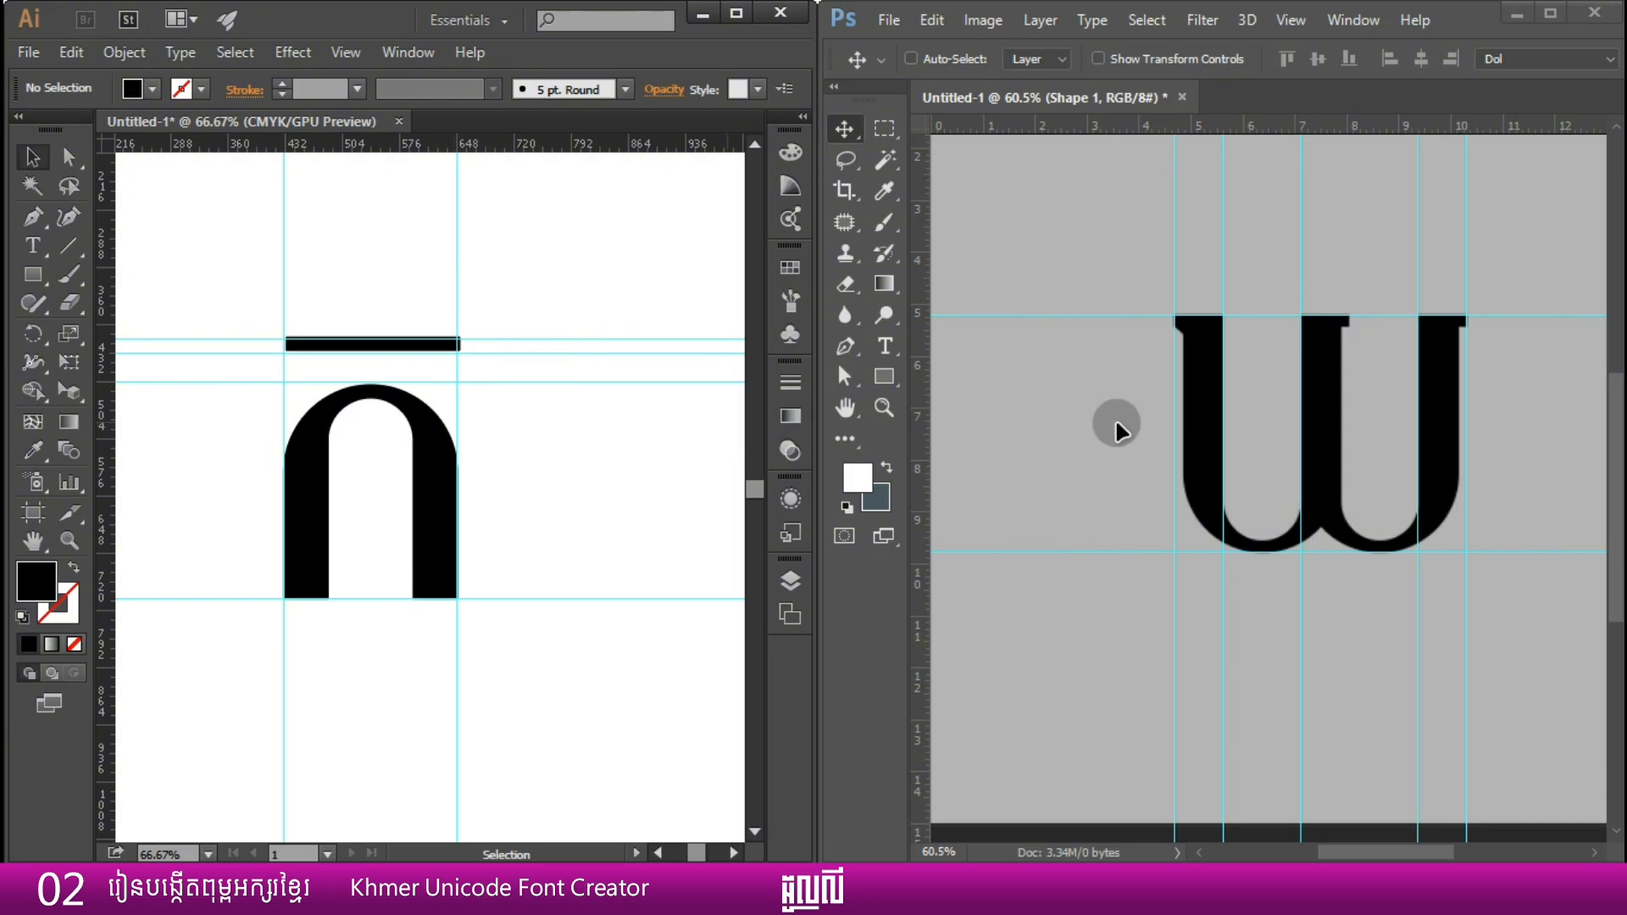
{"action": "left_click", "coordinate": [1154, 678]}
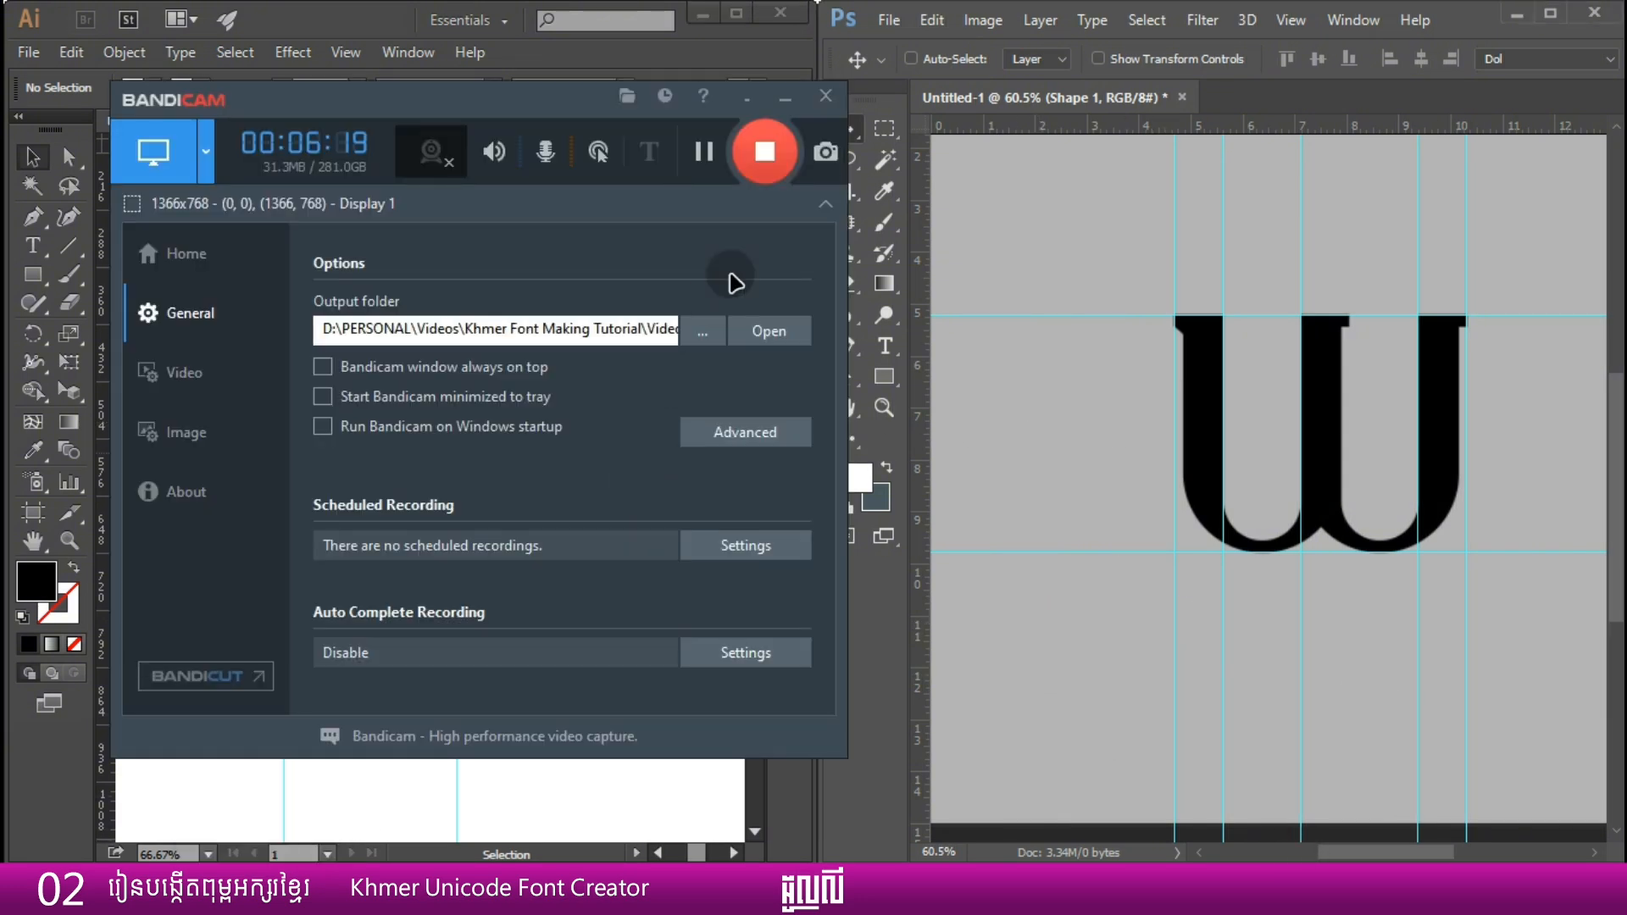
{"action": "left_click", "coordinate": [763, 149]}
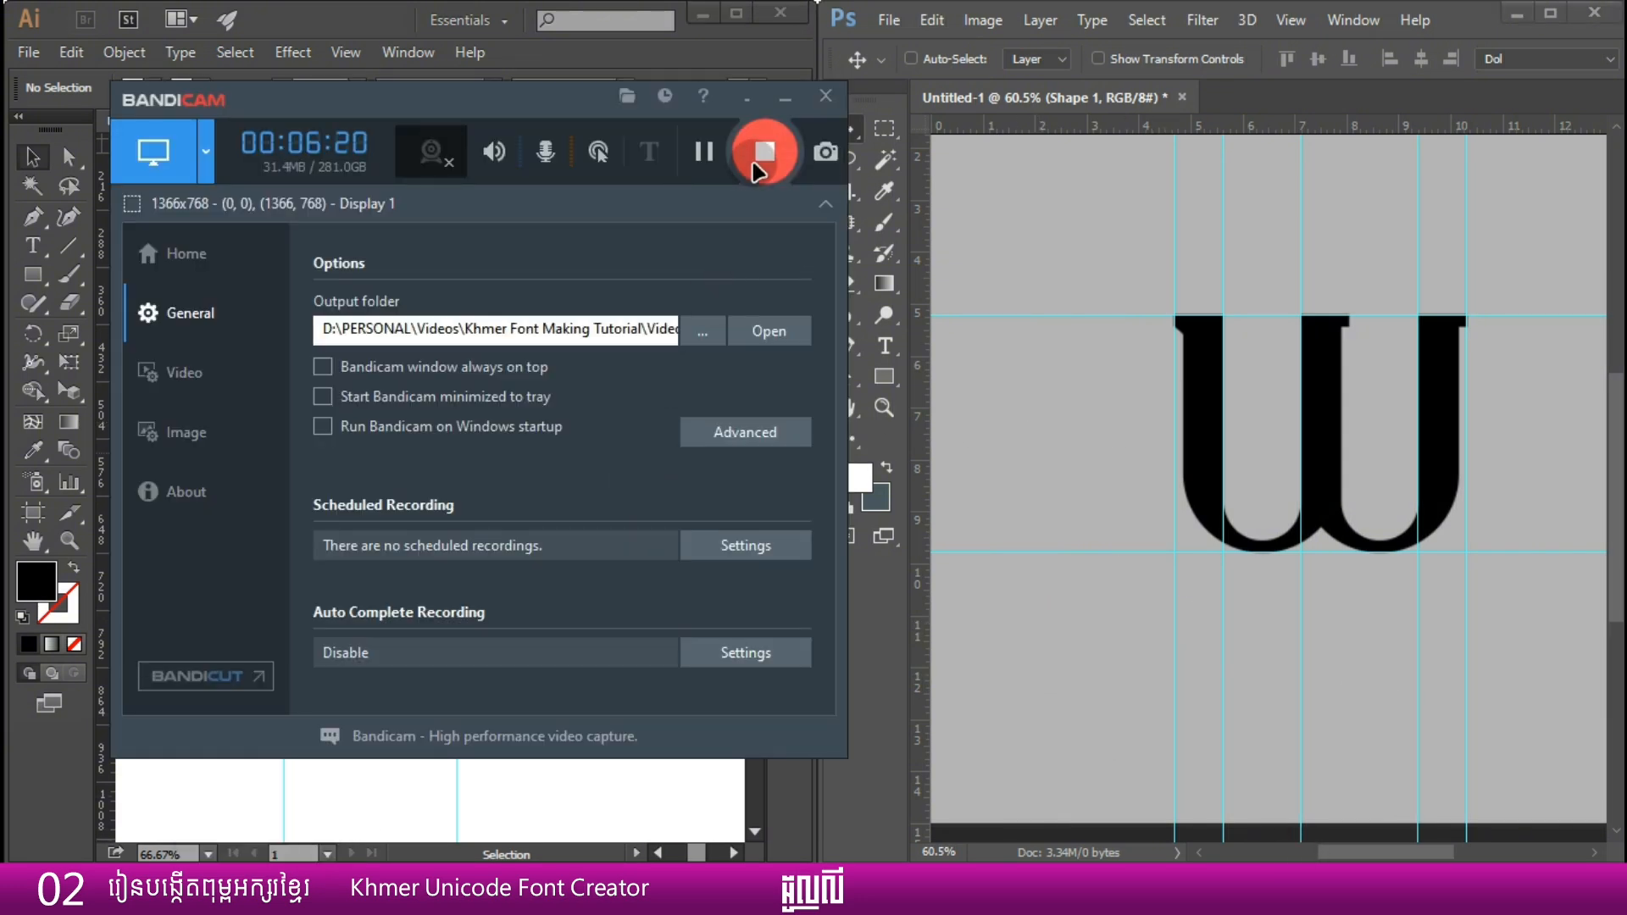